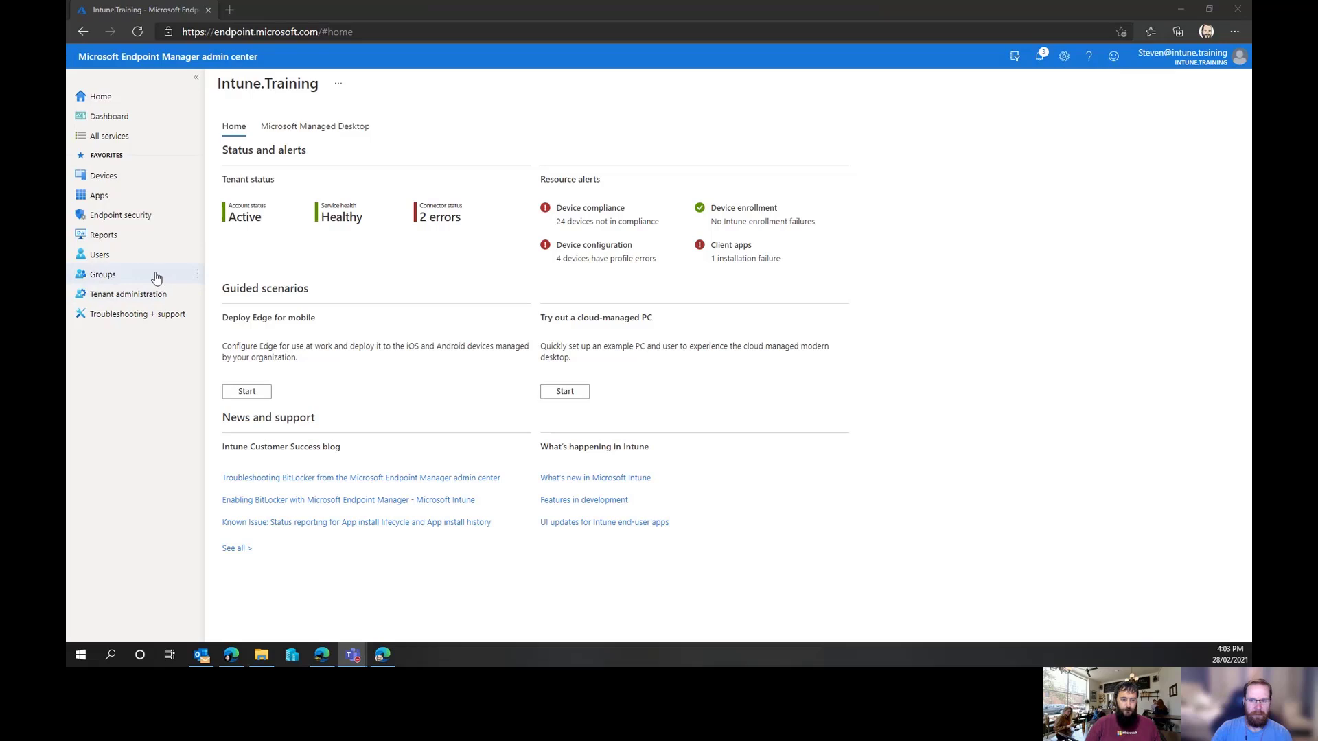
Open a new Conditional Access policy from Endpoint security and review its Session and Grant control options
left_click(169, 219)
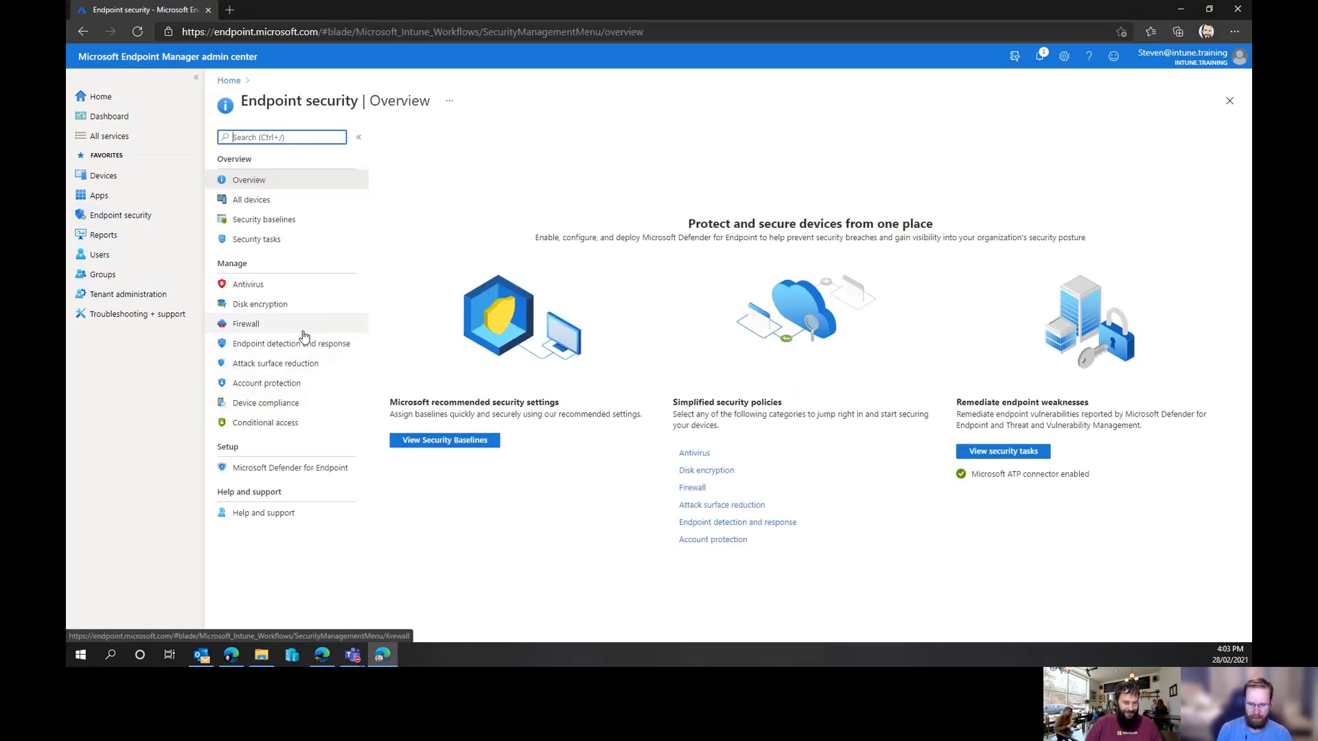
left_click(283, 423)
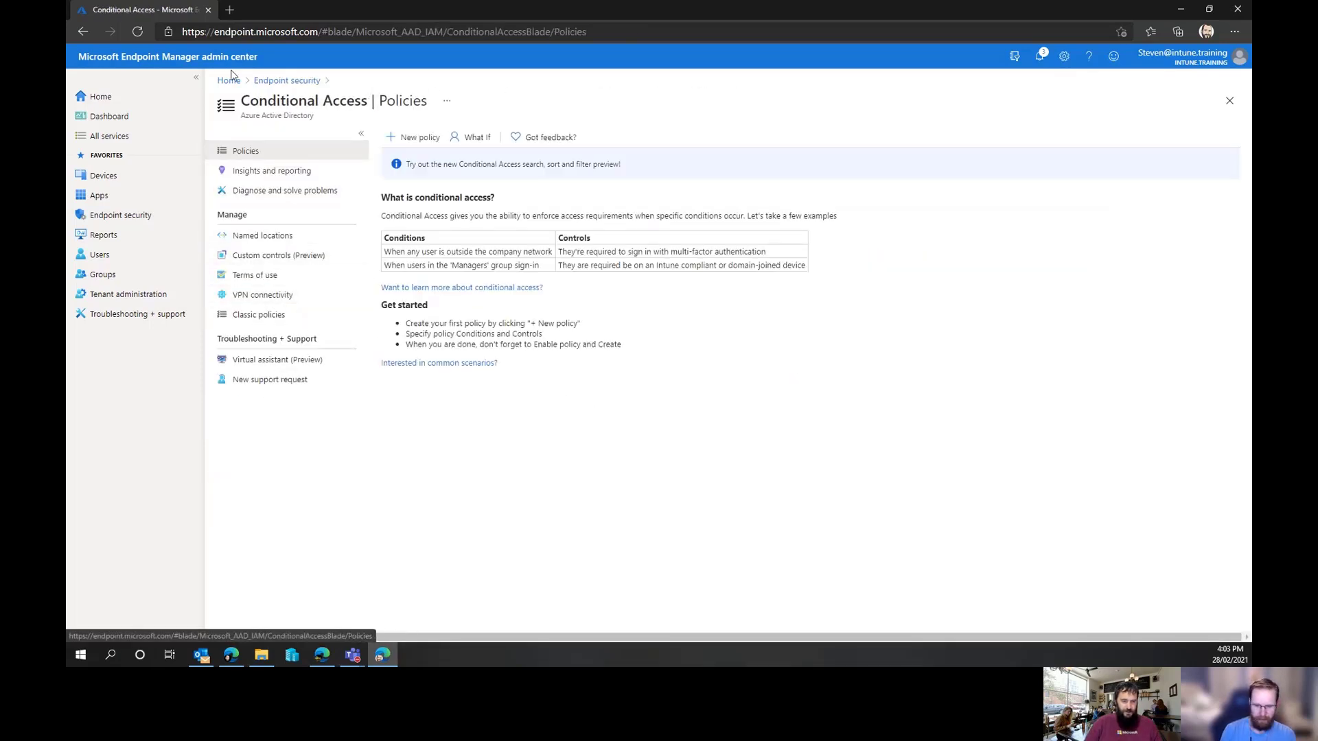
left_click(426, 142)
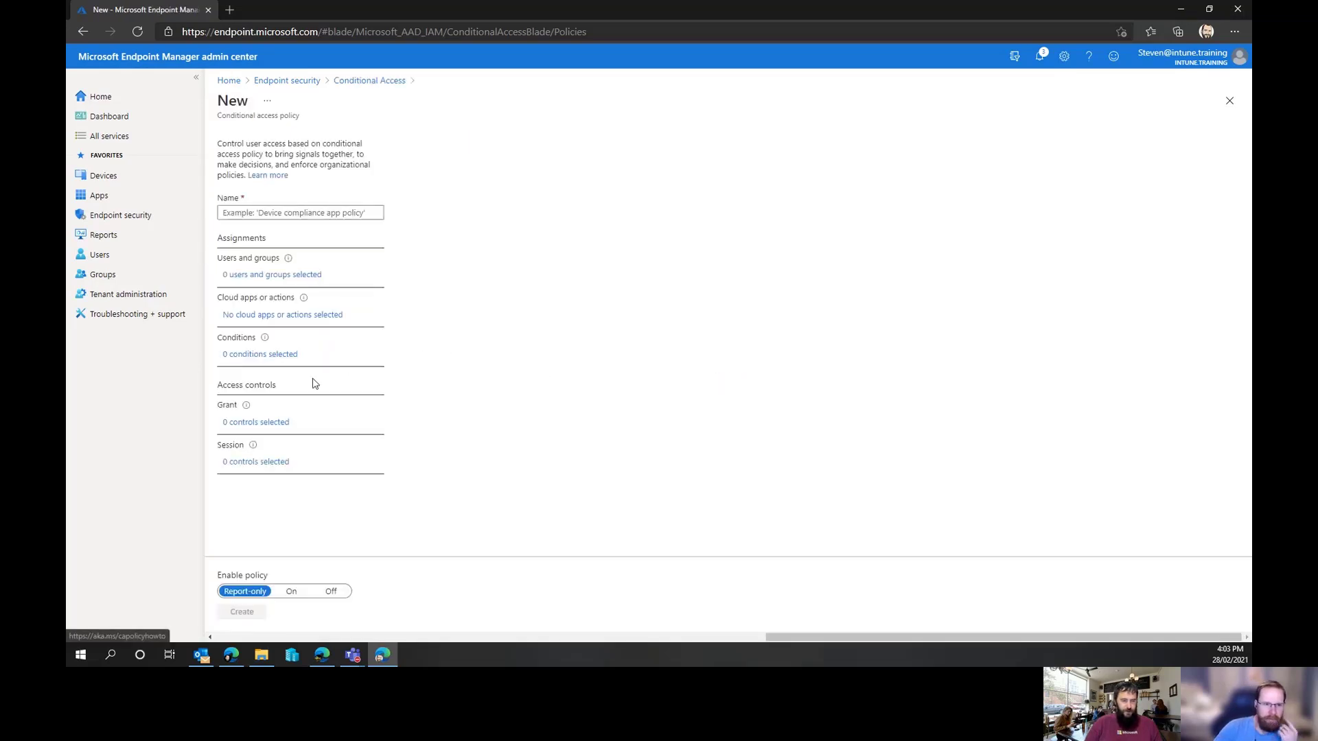
left_click(263, 464)
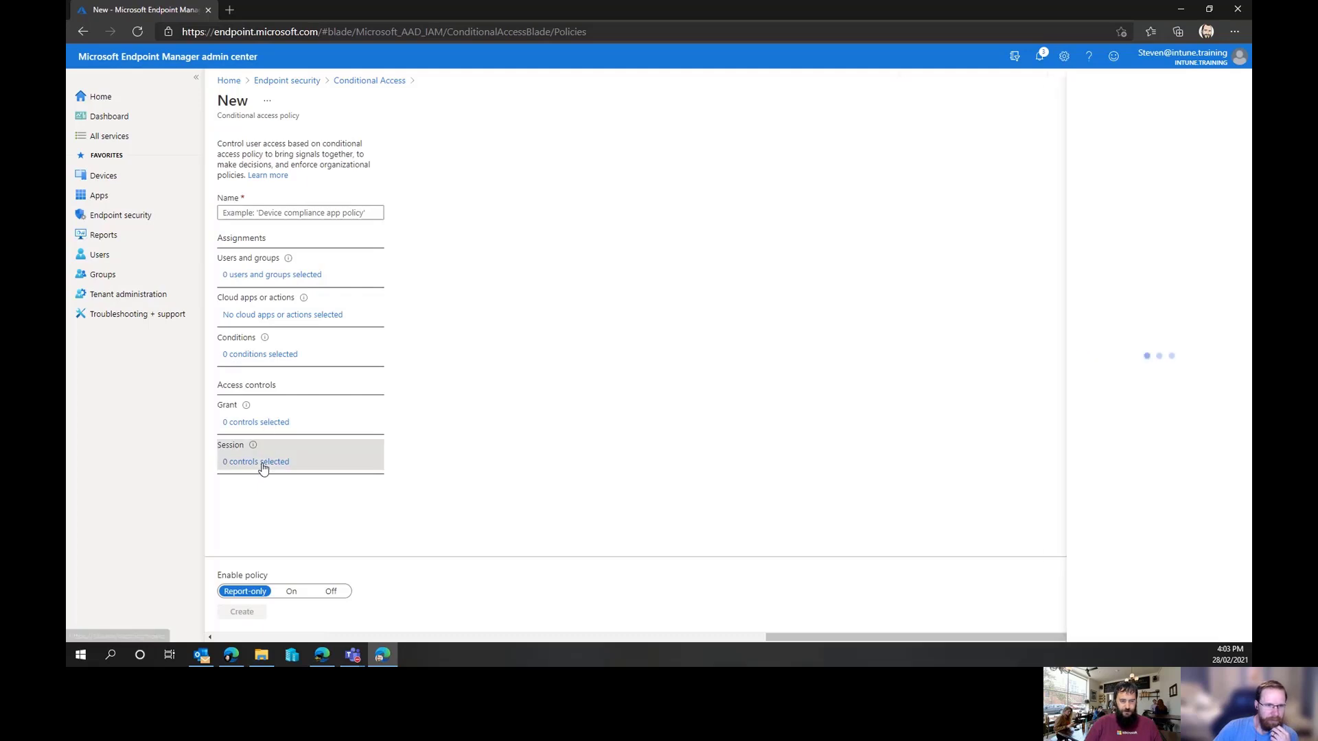
left_click(265, 424)
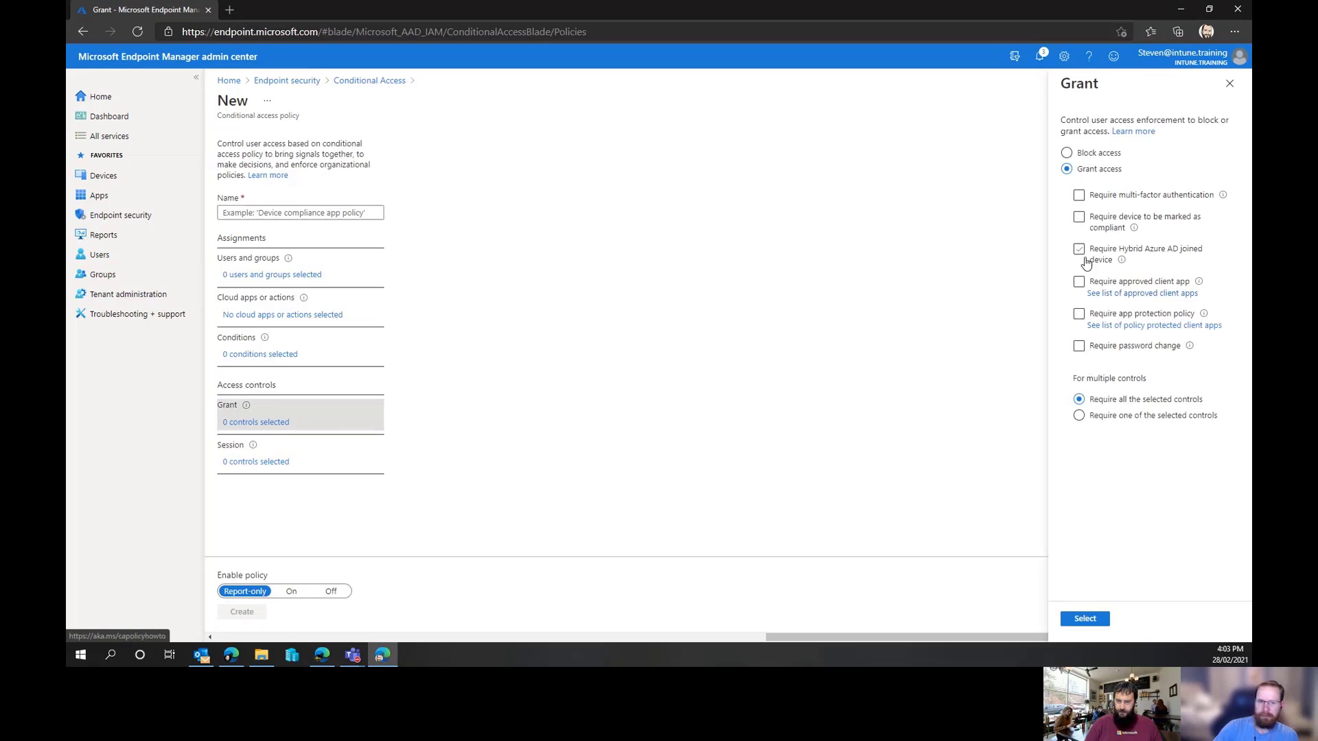
Open the compliant-device Learn more article in a new tab, then close that tab
mouse_move(1135, 229)
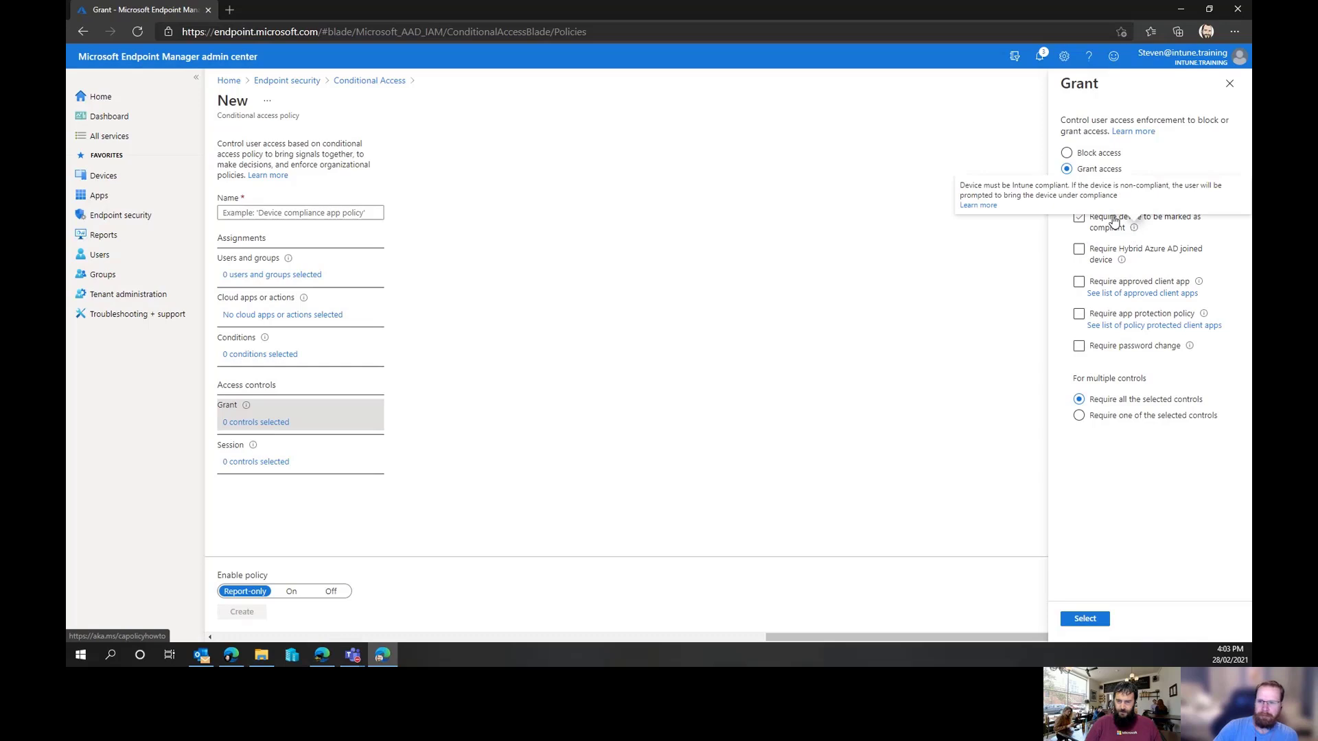
right_click(987, 207)
left_click(1032, 224)
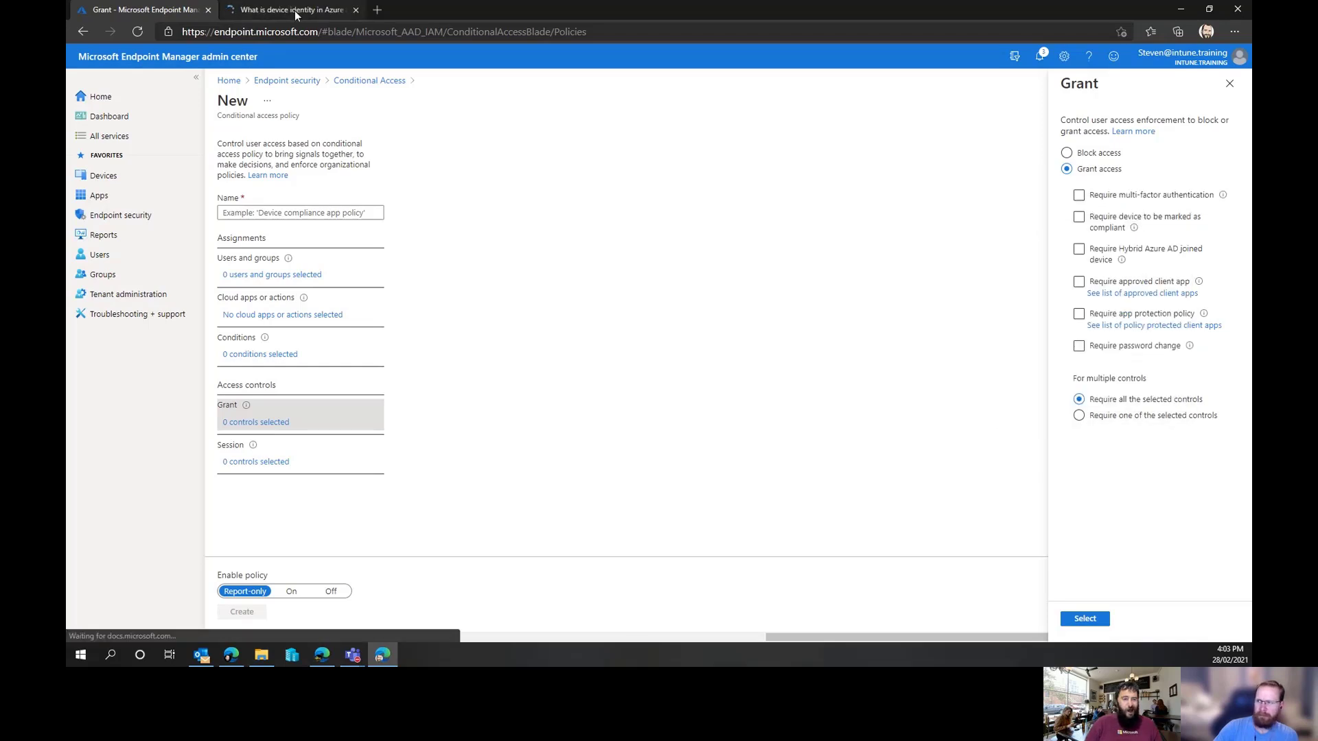
left_click(294, 10)
left_click(175, 13)
left_click(355, 9)
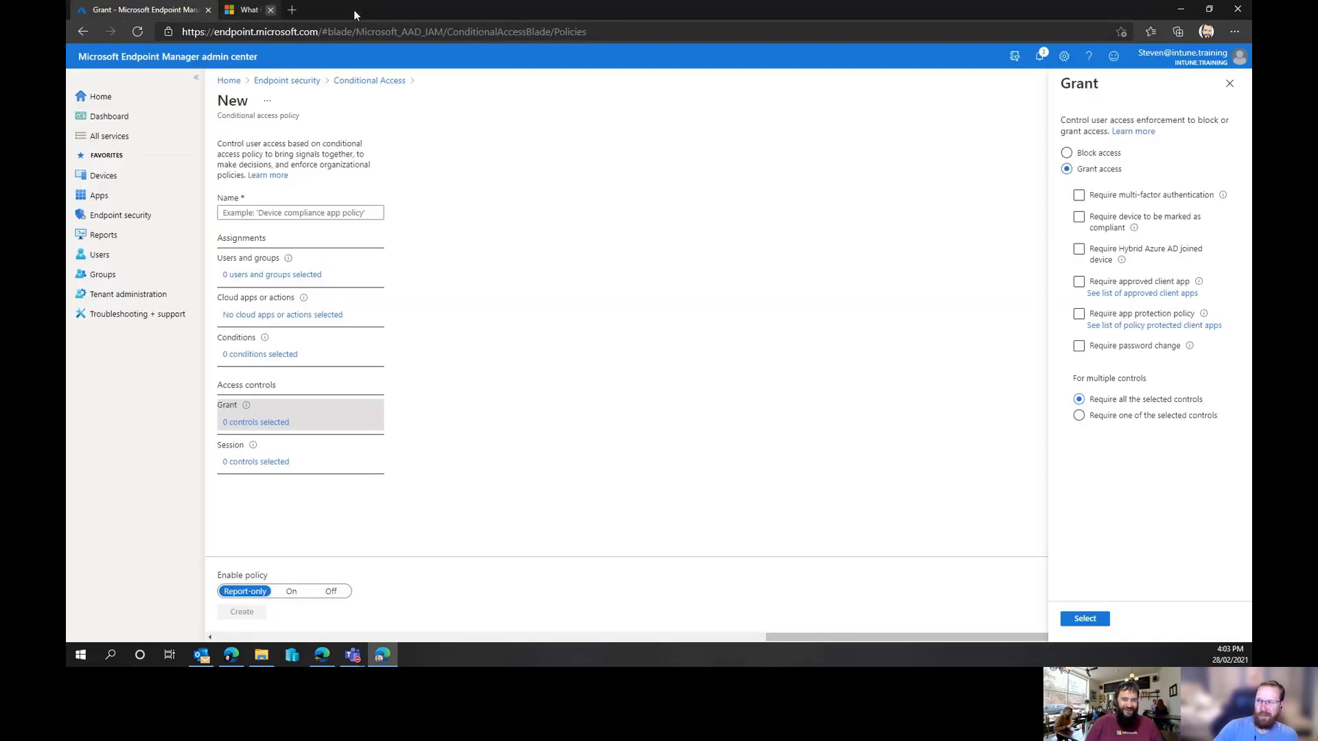
Return through Endpoint security to Conditional access and start a new policy
left_click(301, 81)
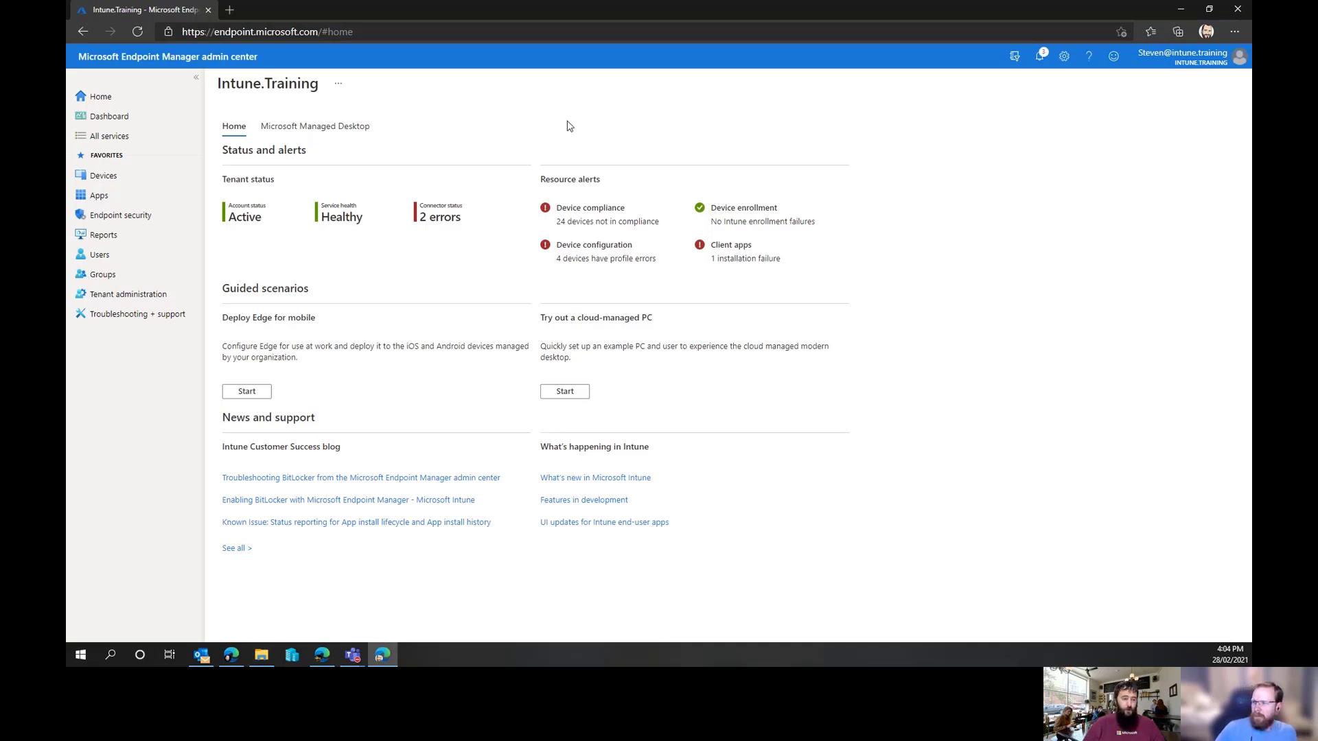
left_click(126, 221)
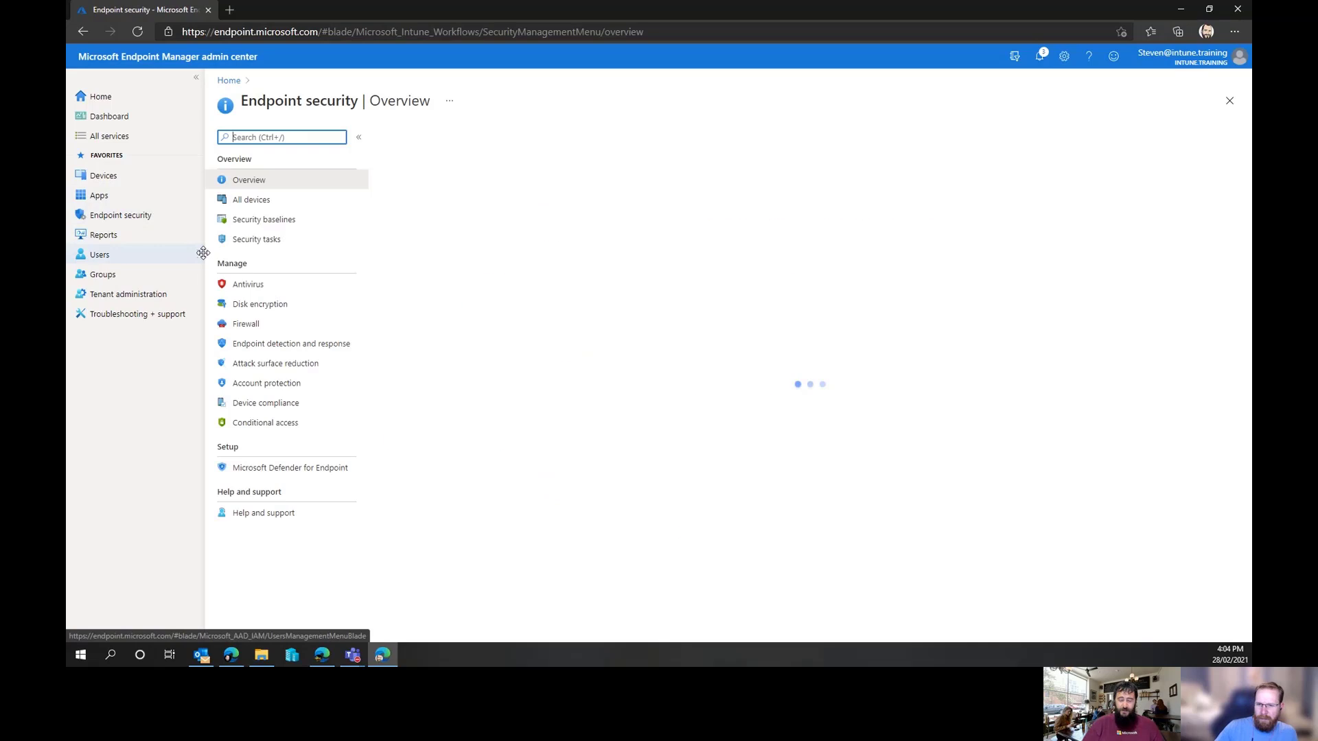
left_click(301, 422)
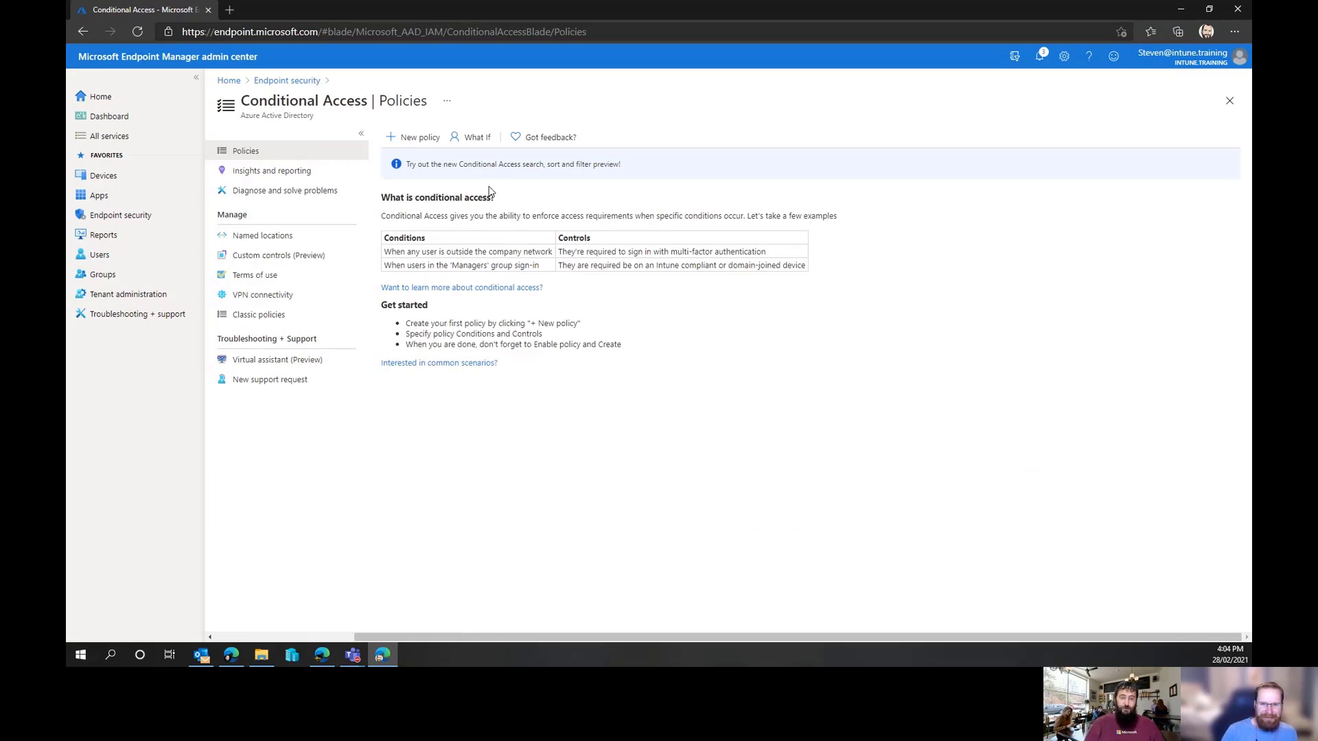
left_click(409, 138)
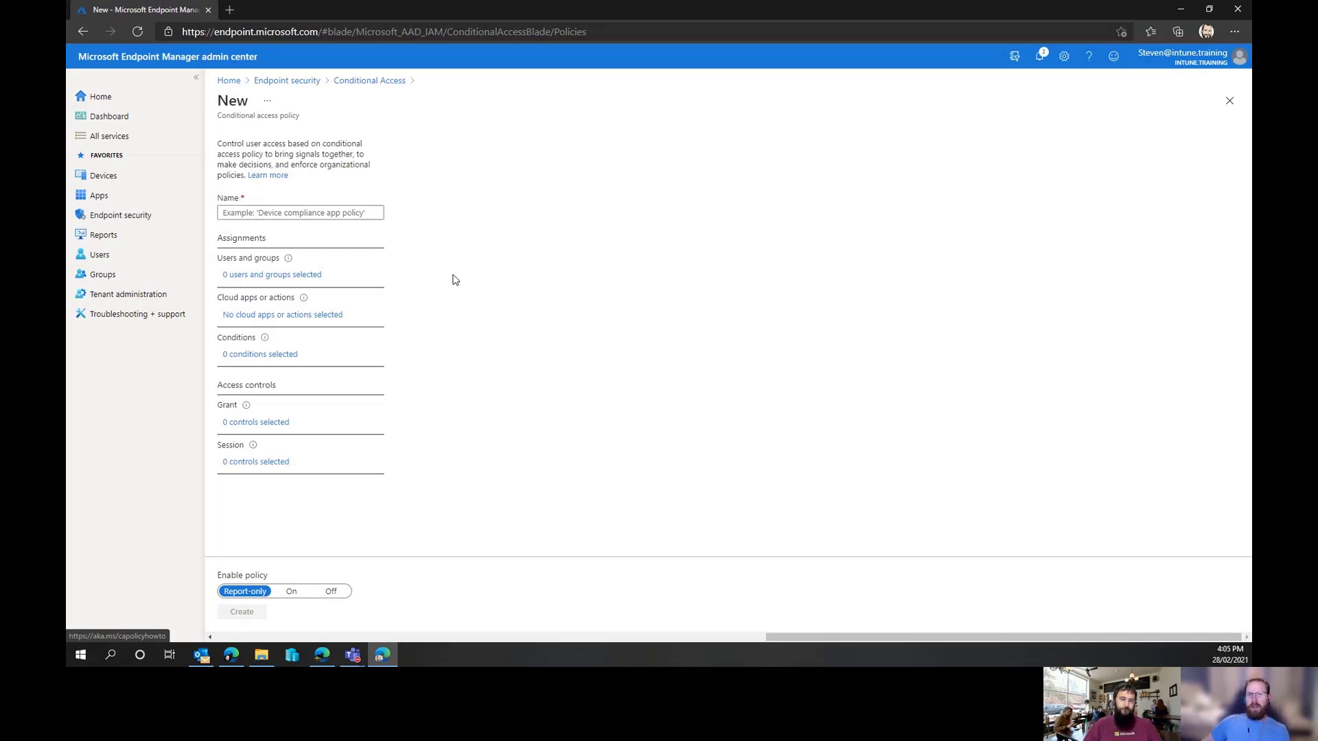
Set the policy's cloud apps to Select apps, after checking the User actions alternative
left_click(289, 317)
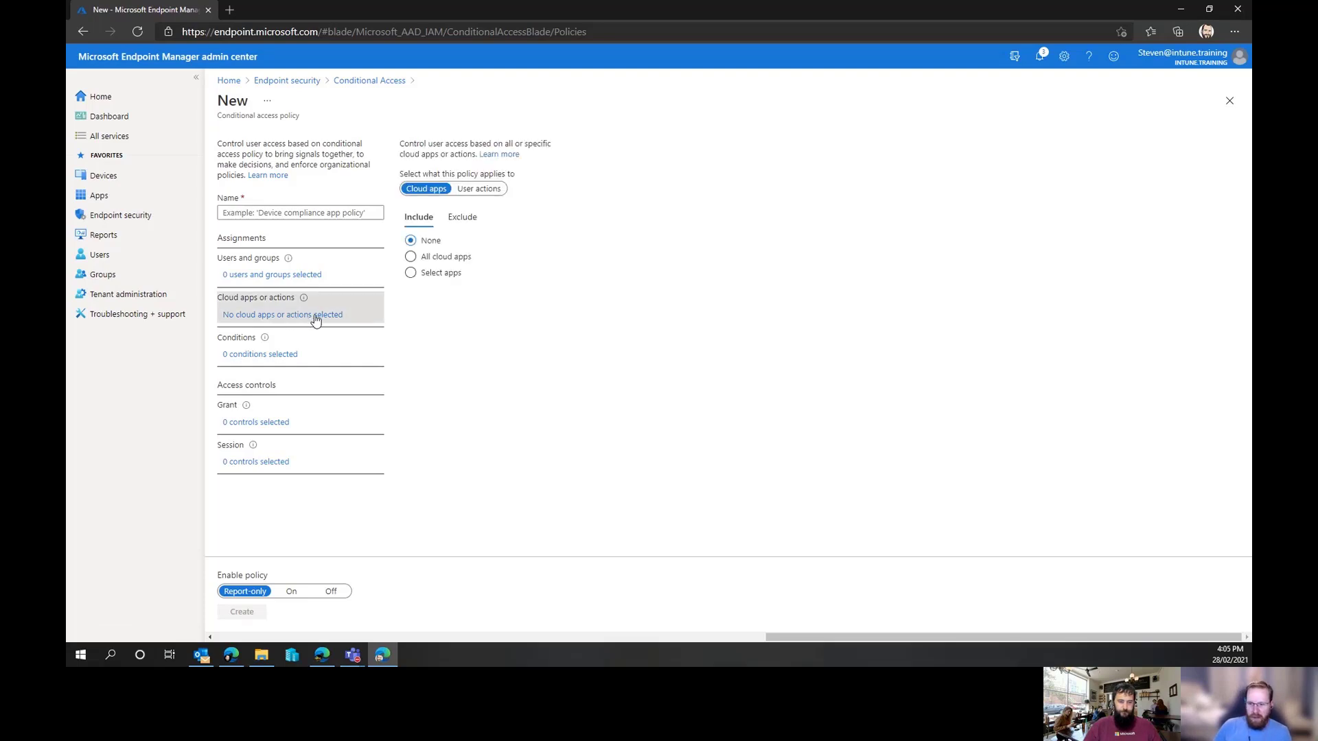
left_click(411, 274)
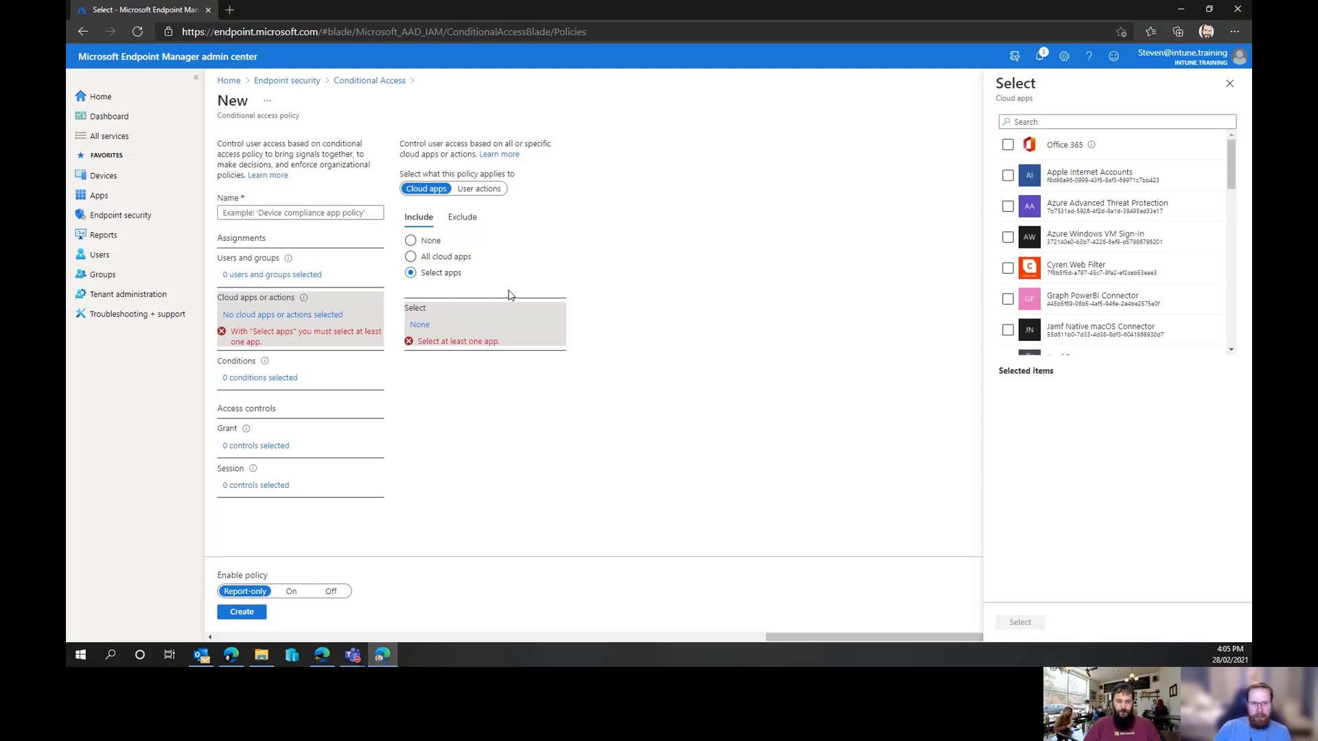
left_click(488, 189)
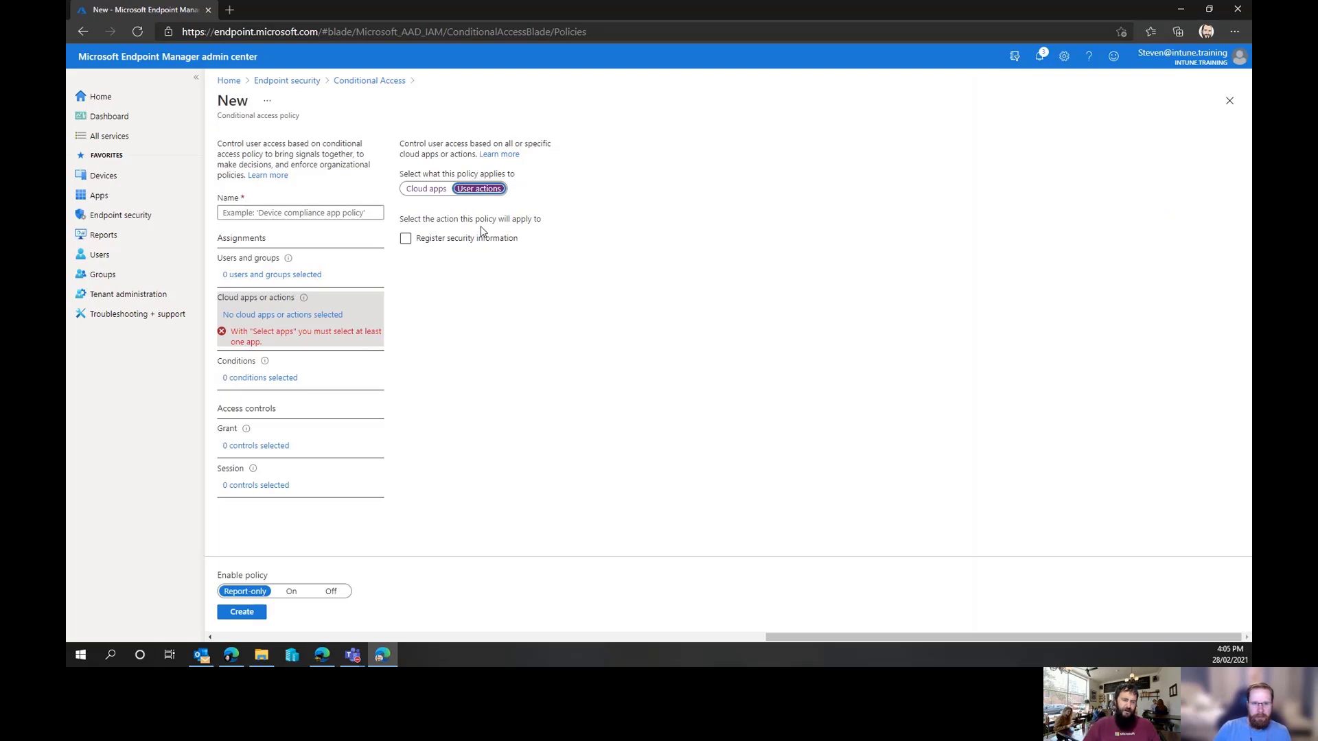
left_click(437, 195)
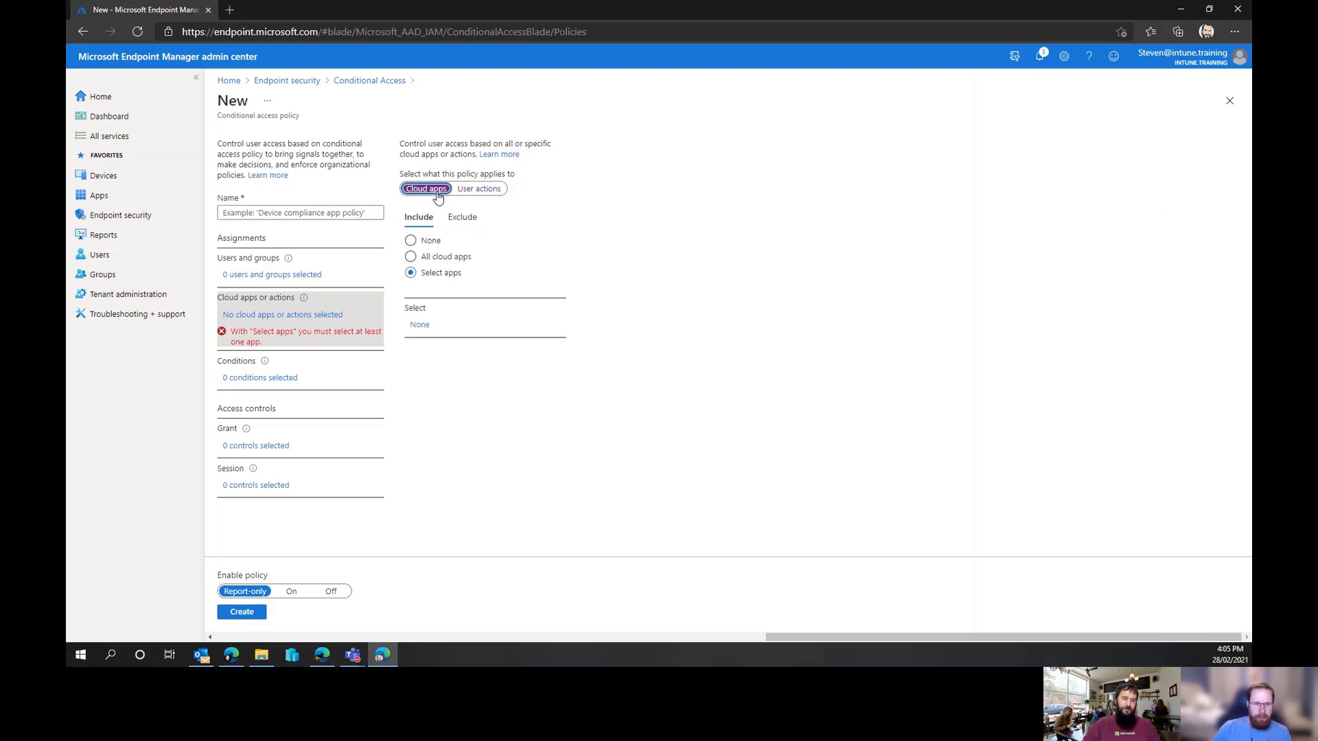
Browse the cloud apps list and include Office 365 in the policy
left_click(421, 325)
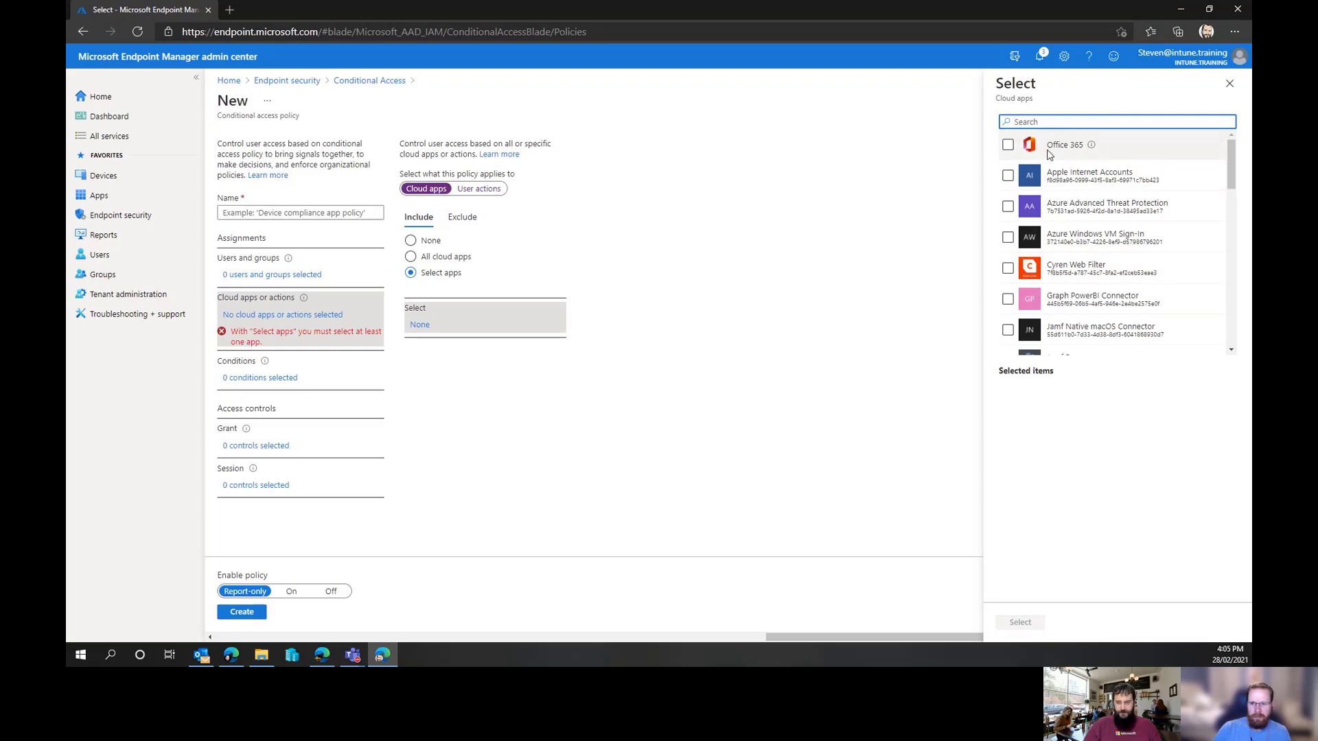
left_click_drag(1048, 148, 1085, 147)
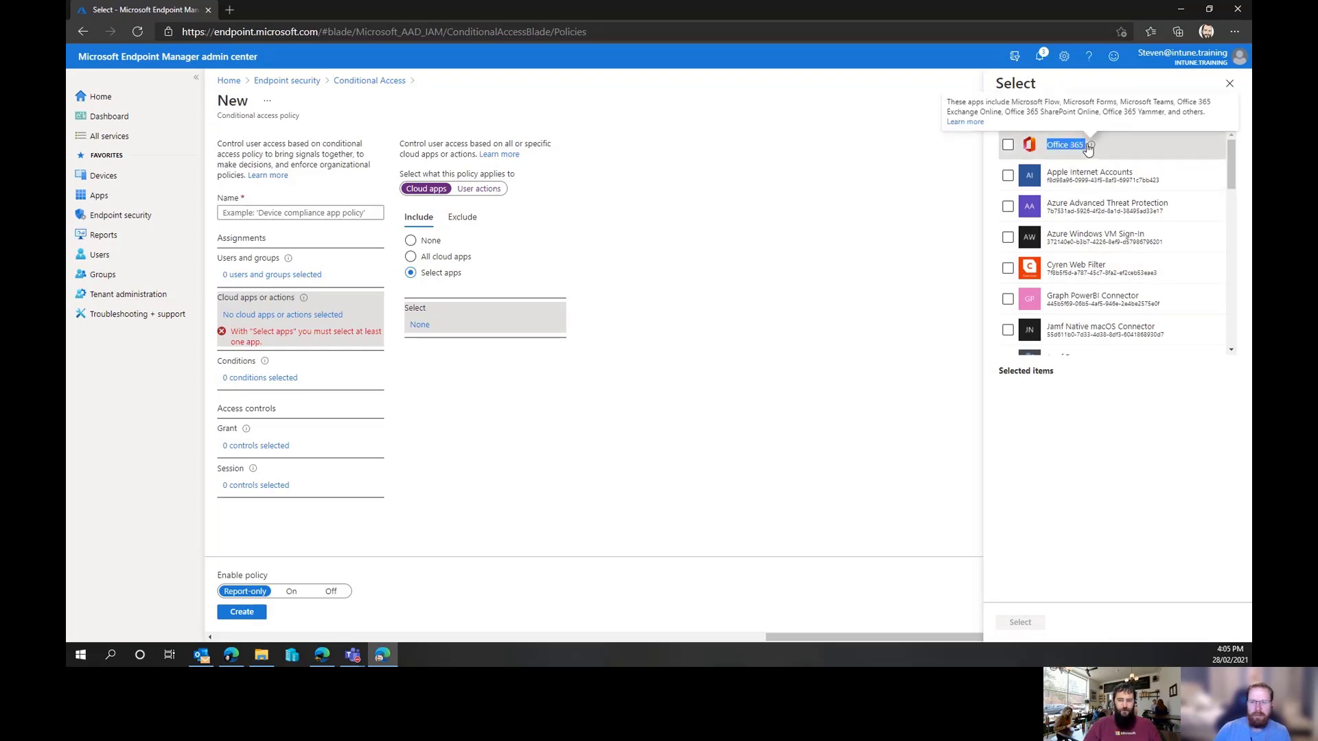
left_click(1065, 144)
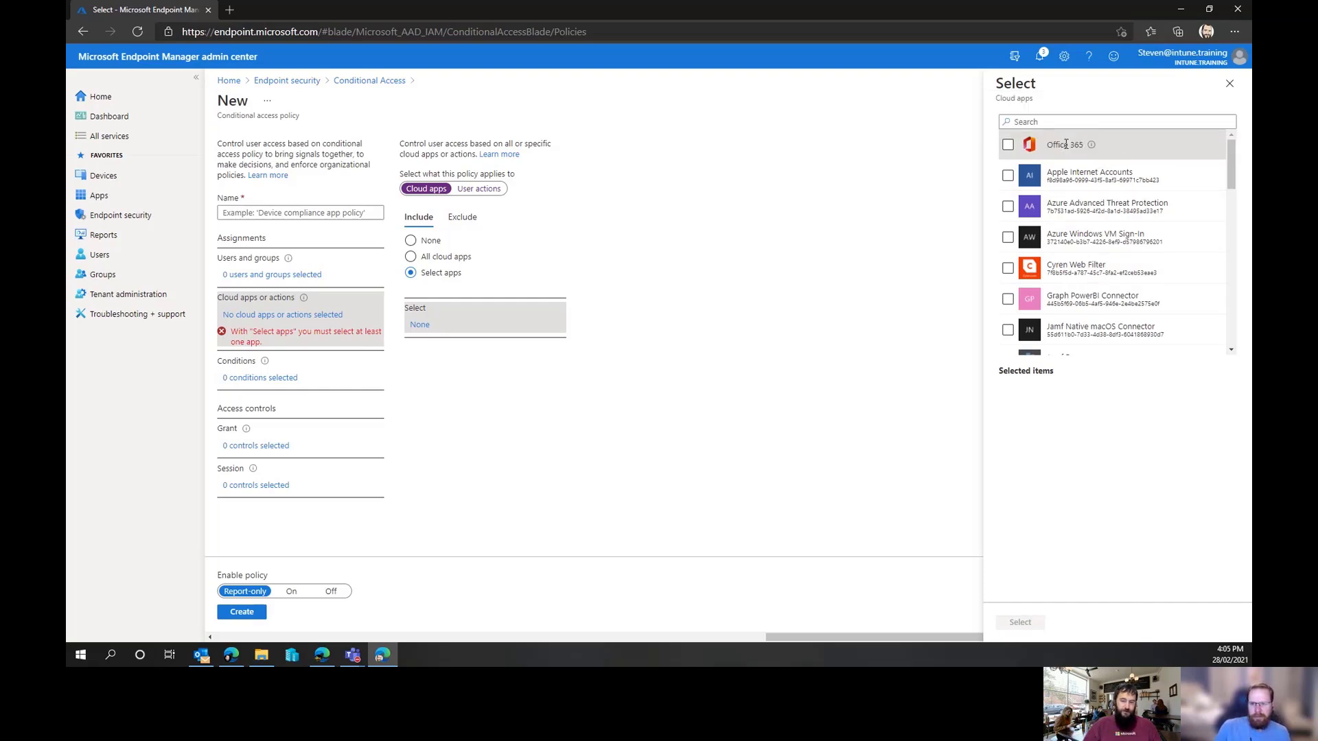
scroll(1116, 201, "down", 4)
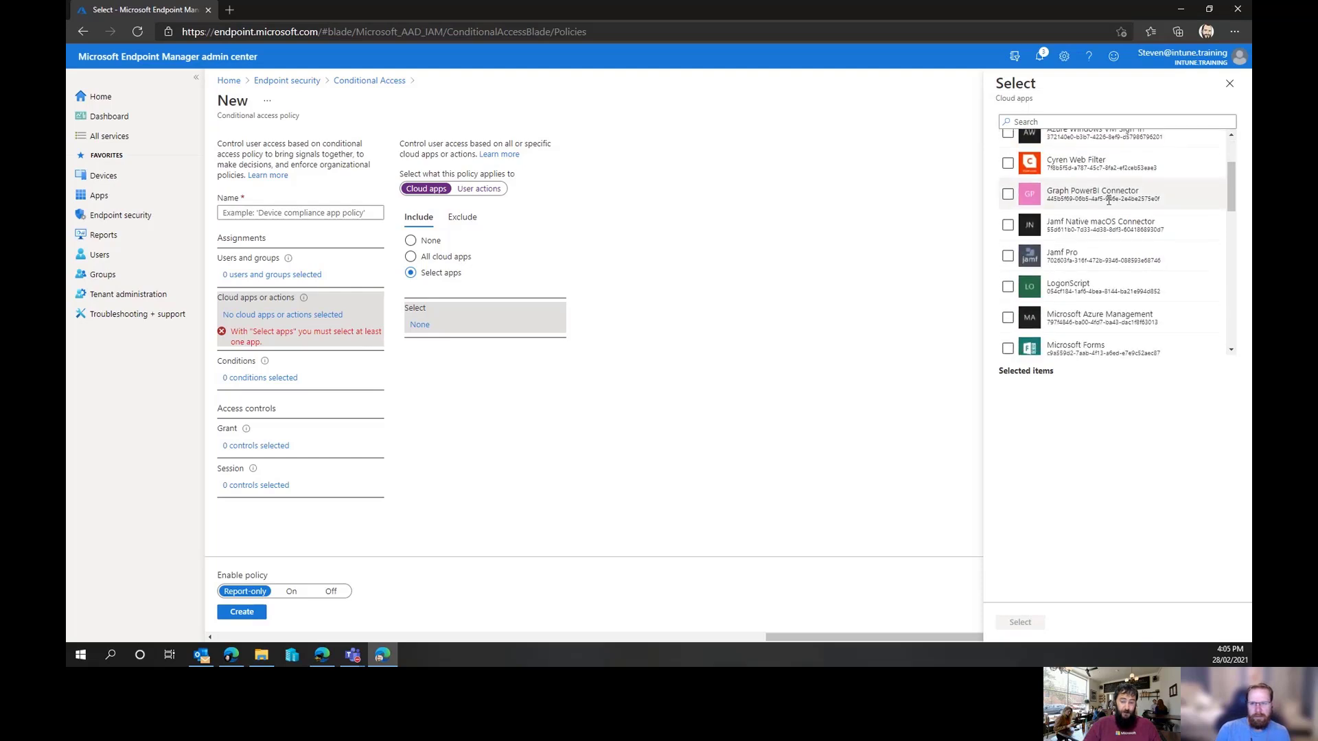
scroll(1108, 207, "down", 1)
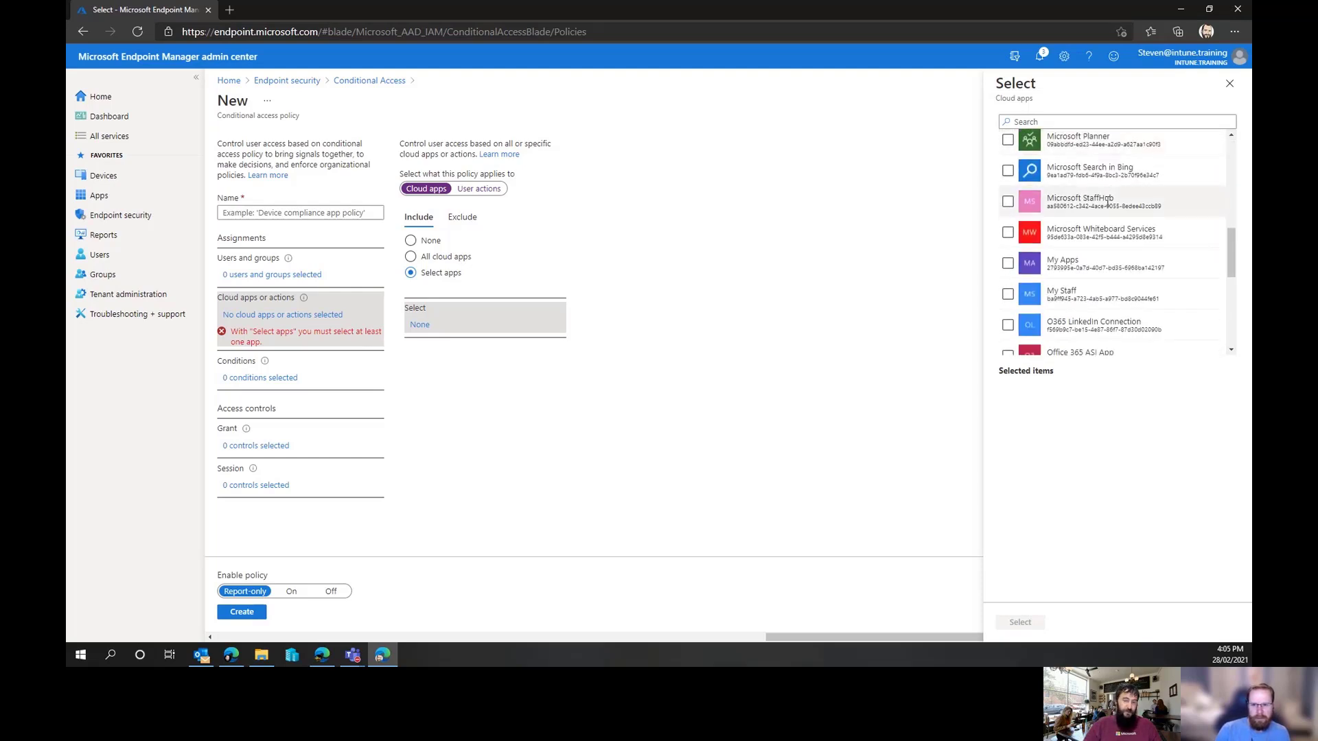
scroll(1107, 201, "down", 3)
scroll(1107, 206, "down", 5)
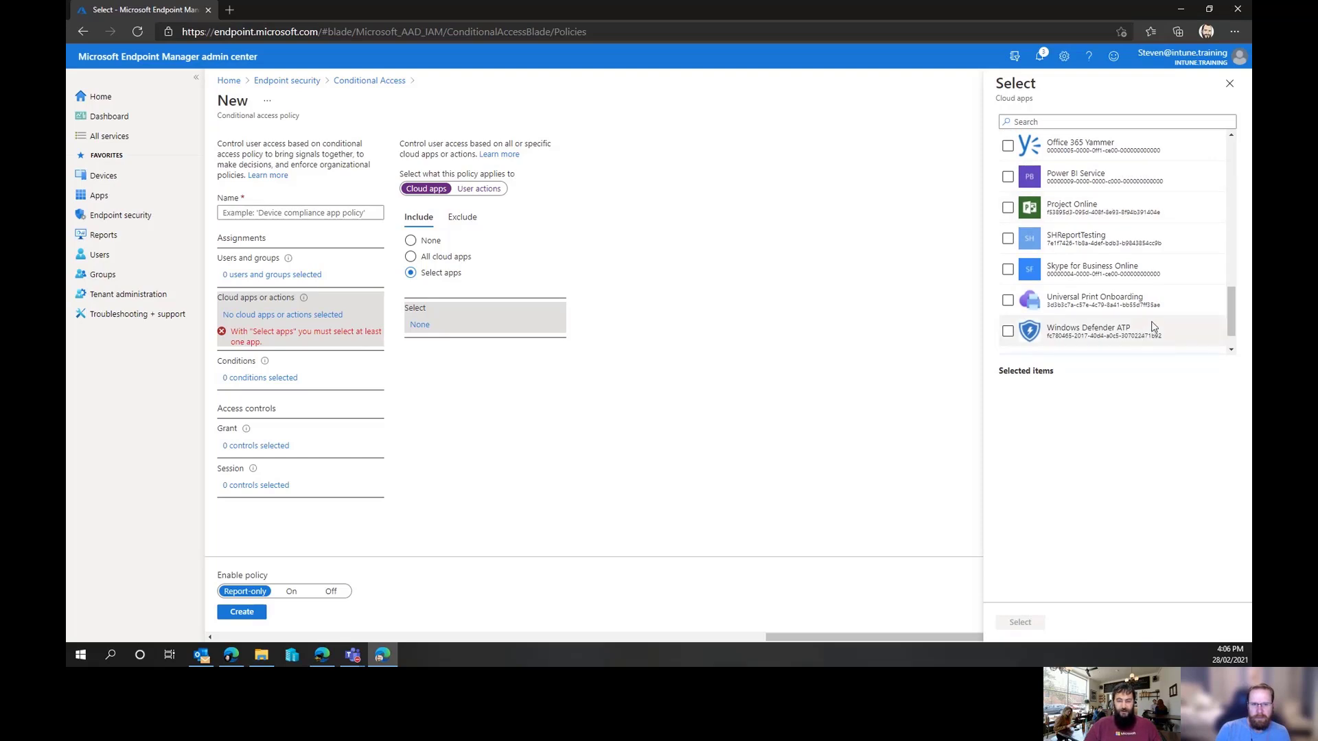
scroll(1146, 330, "up", 10)
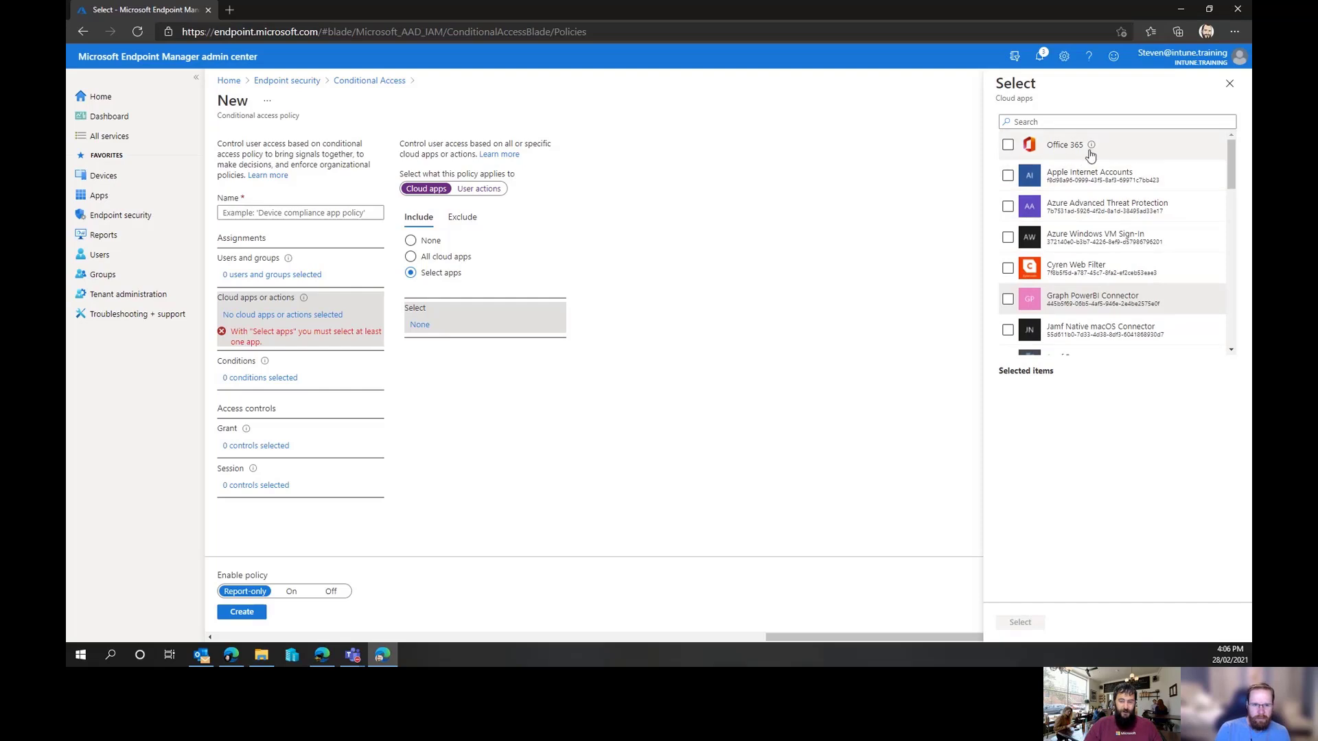
mouse_move(1092, 150)
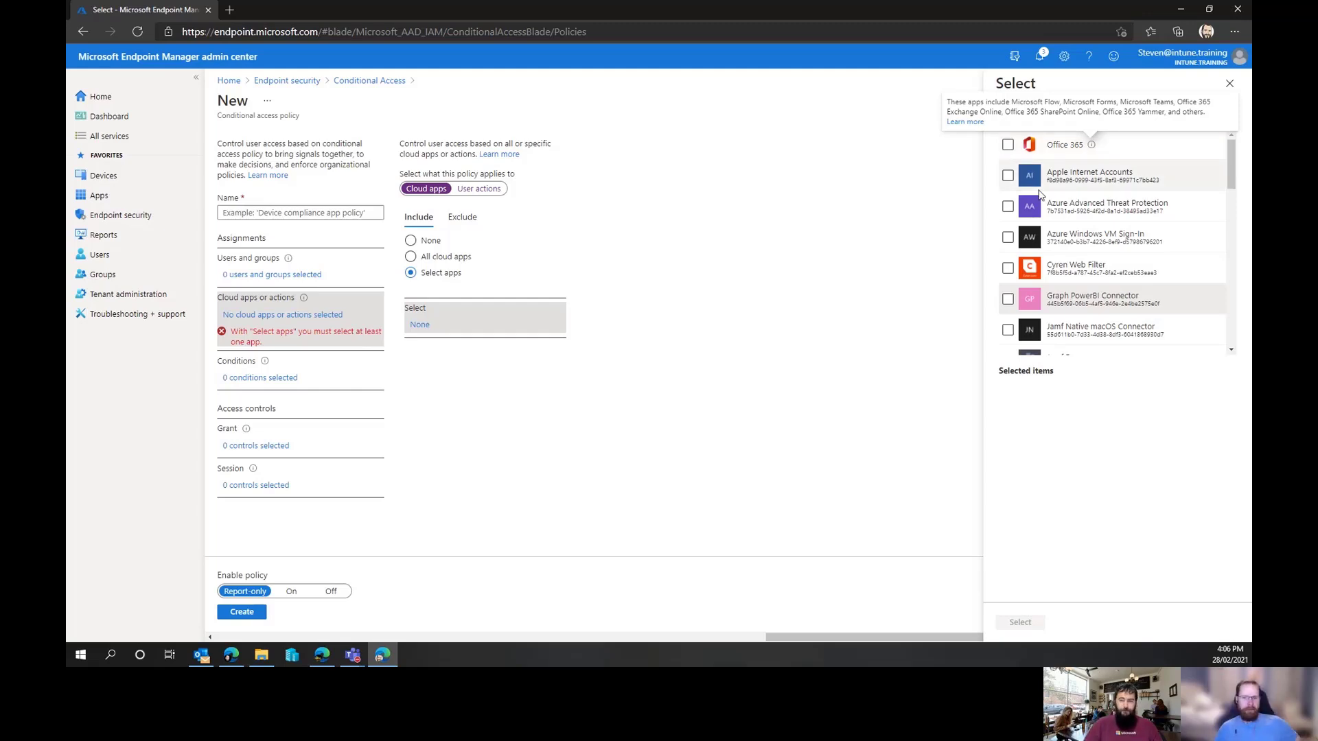
left_click(1006, 145)
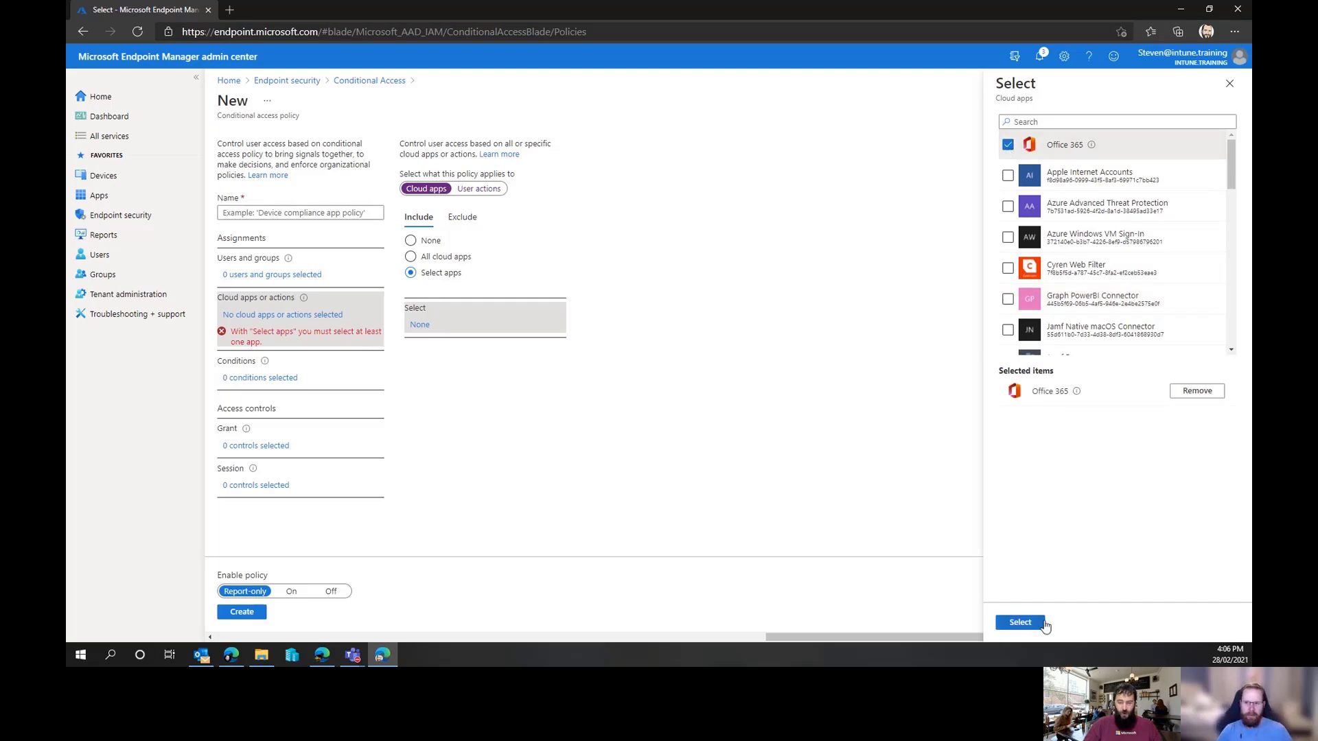
left_click(1036, 622)
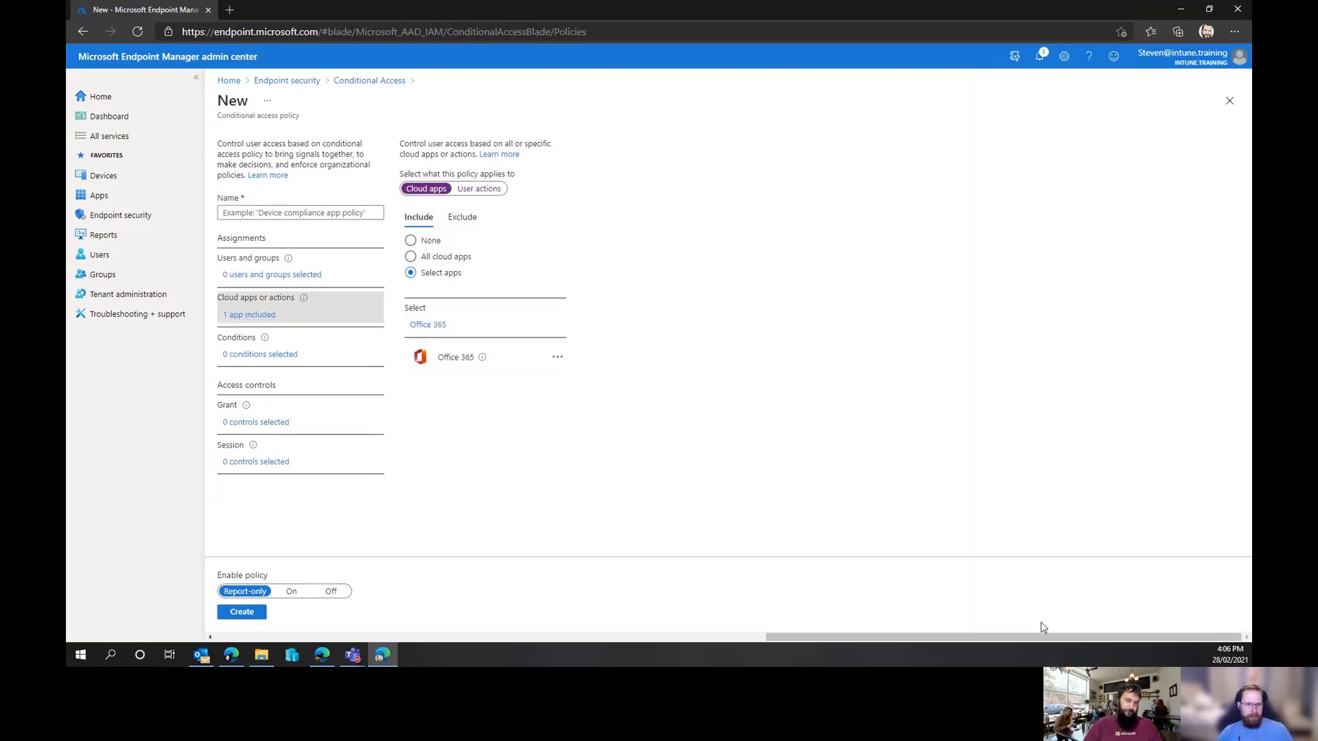
Set the policy's users to Select users and groups and look through the Directory roles list
left_click(271, 278)
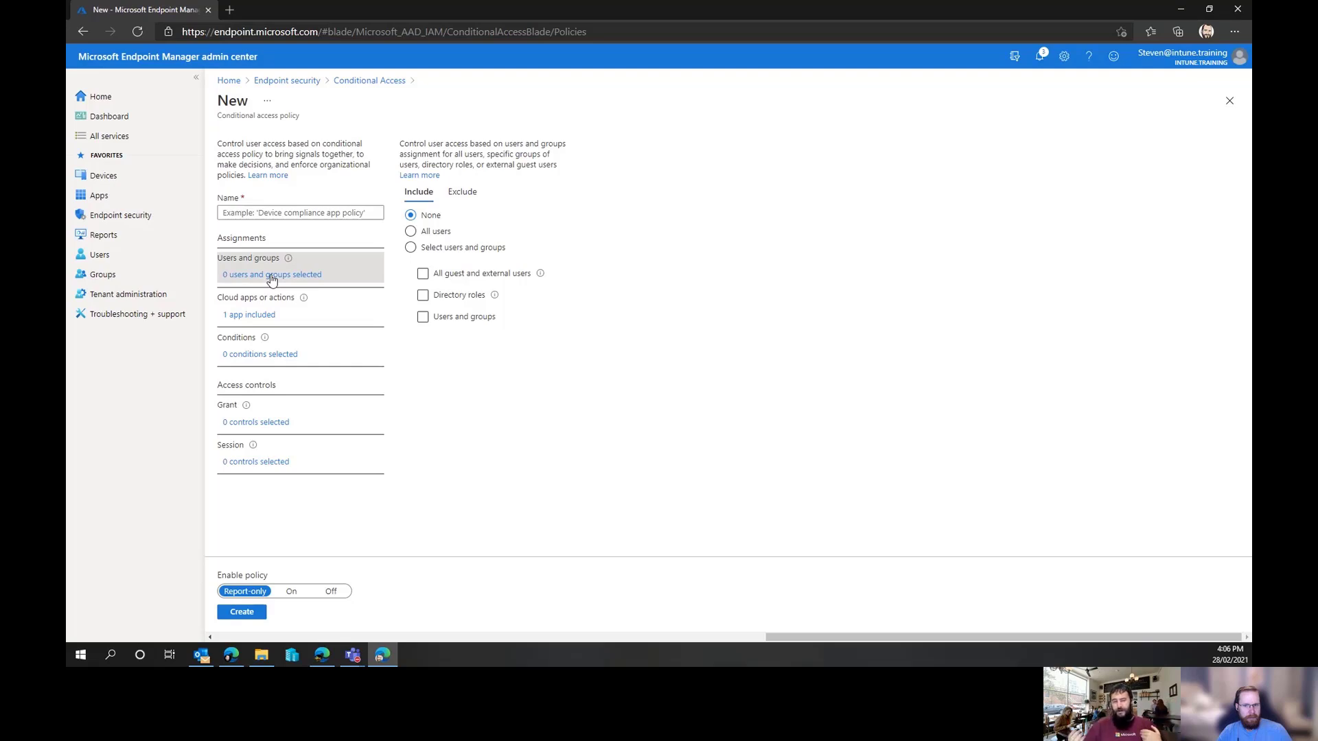
left_click(411, 249)
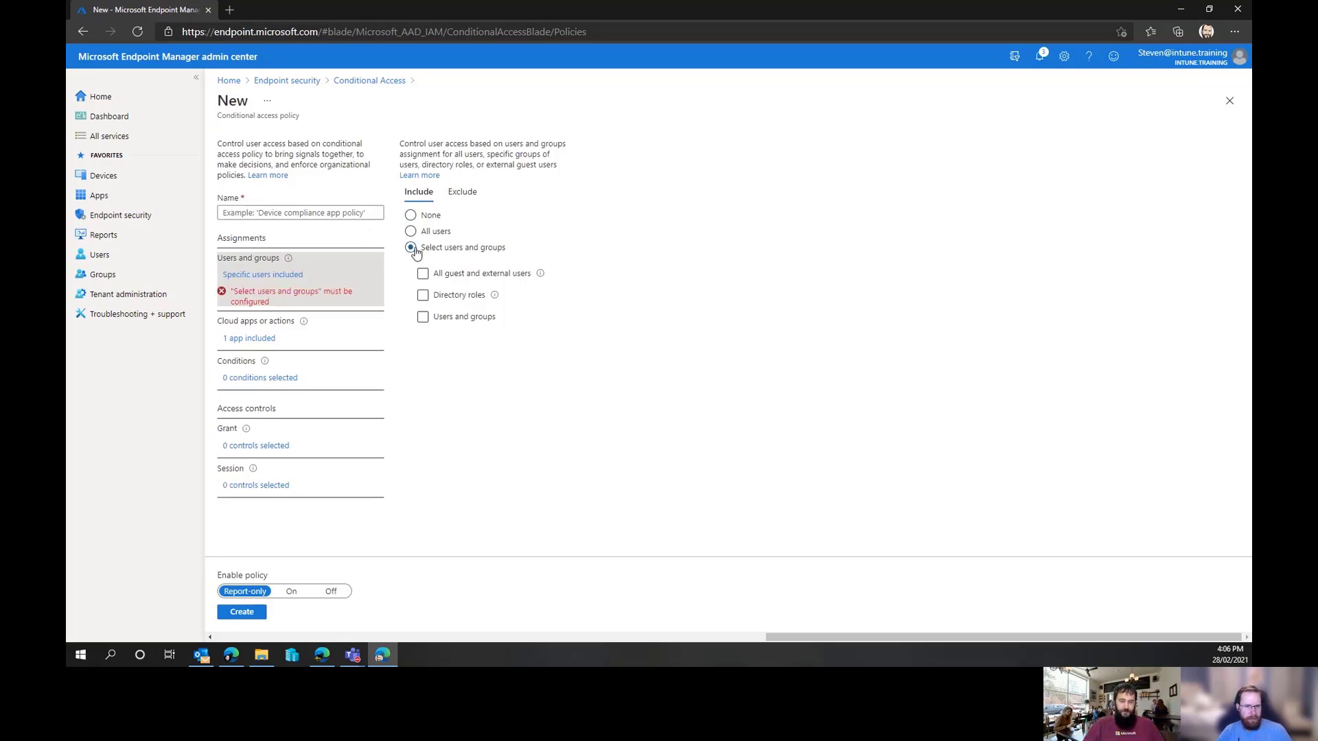
left_click(437, 301)
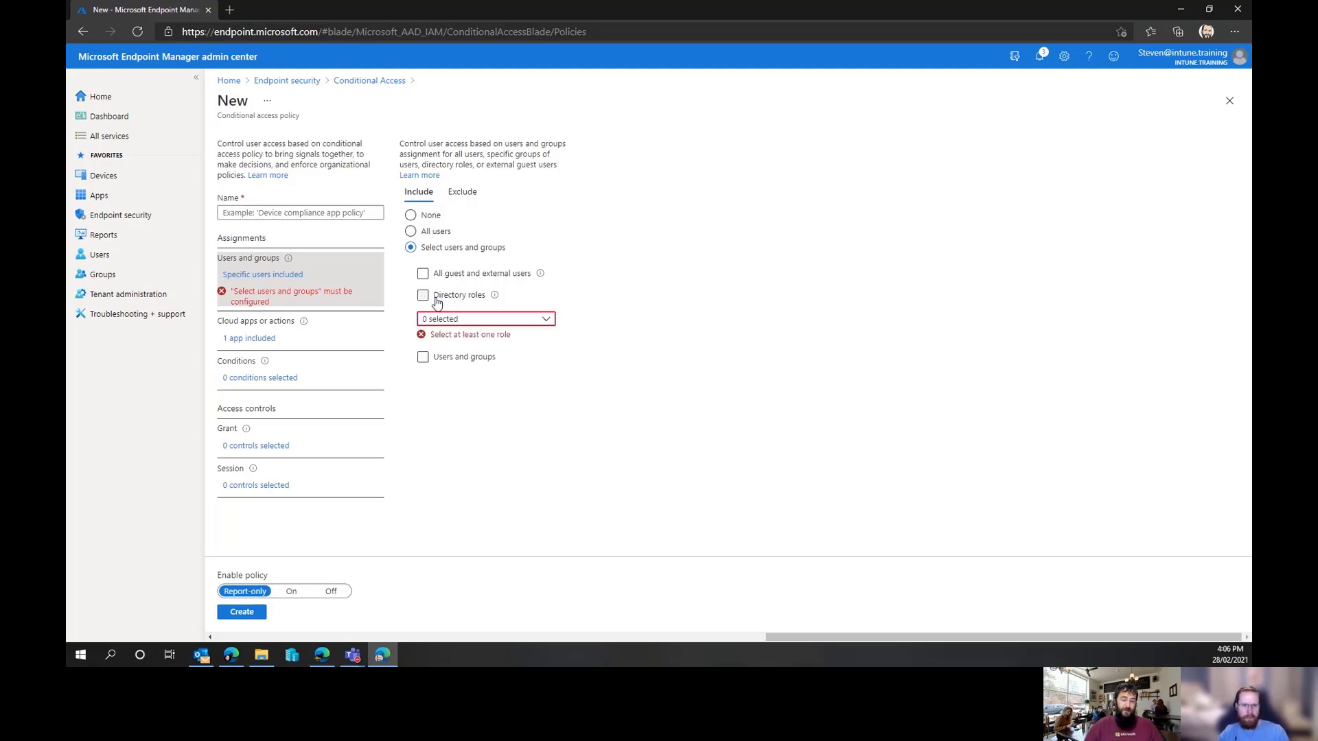
left_click(480, 319)
scroll(522, 444, "down", 5)
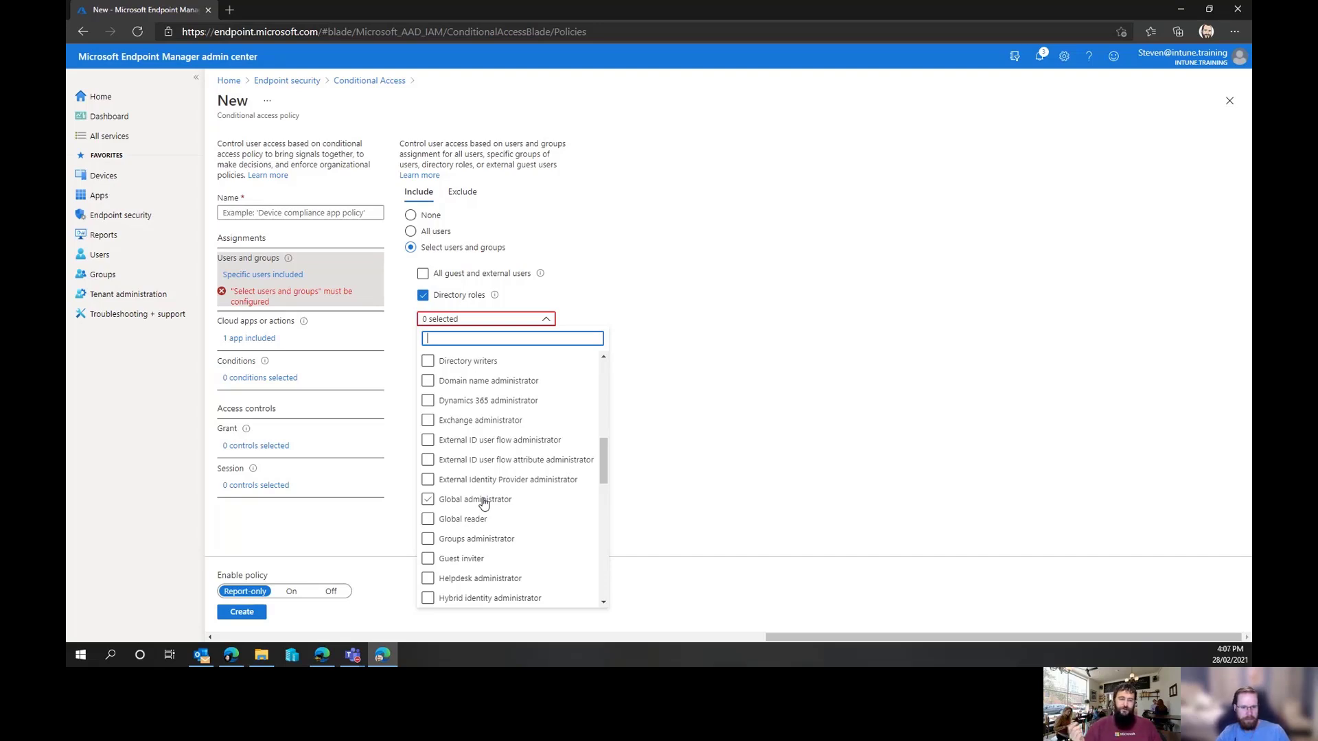
left_click(426, 299)
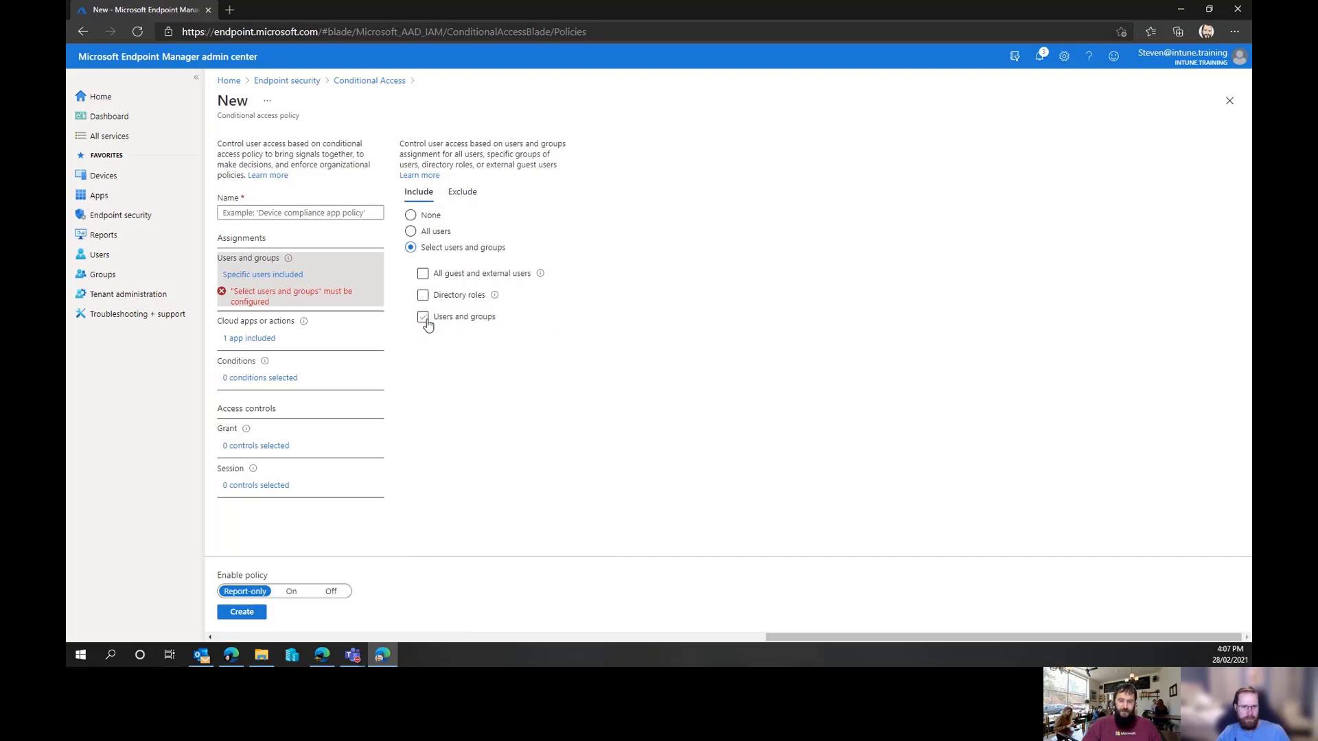
Enable the Users and groups option, briefly browse the directory roles list, then clear Directory roles
left_click(423, 317)
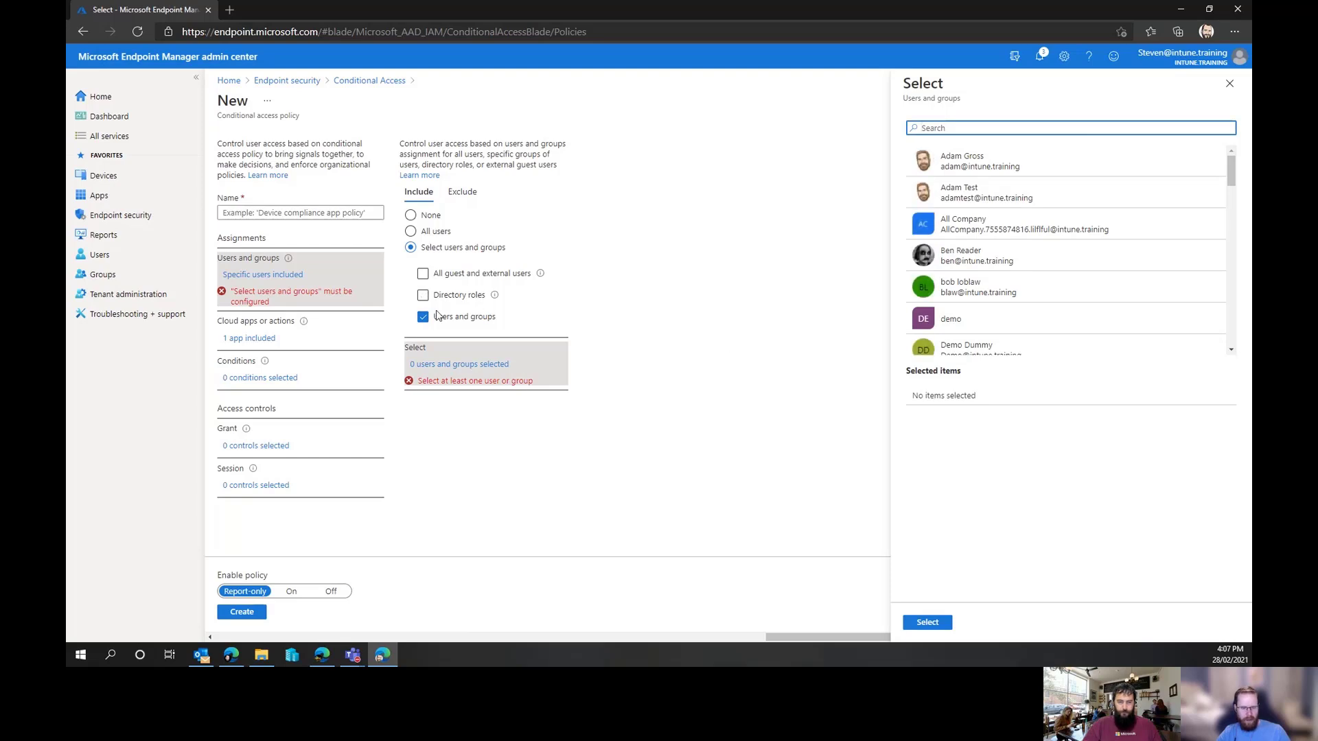
left_click(423, 295)
left_click(429, 319)
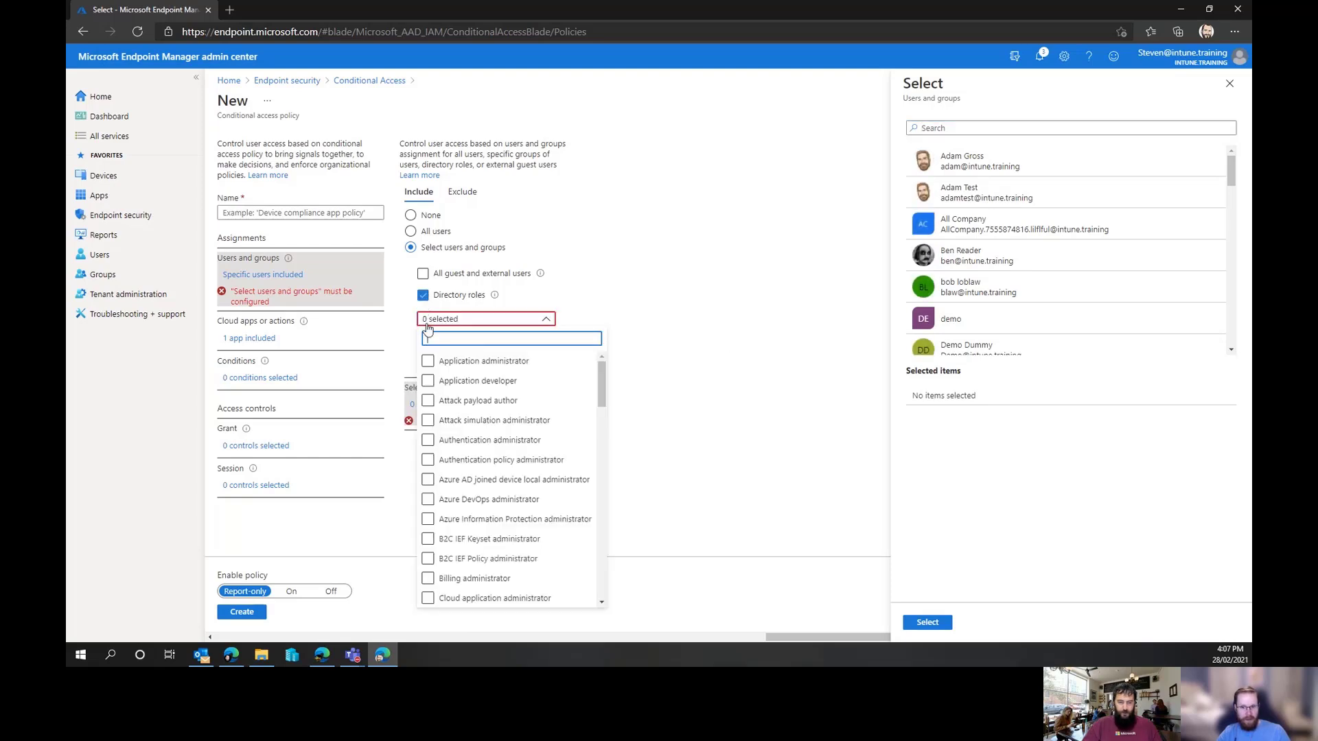
scroll(520, 429, "down", 15)
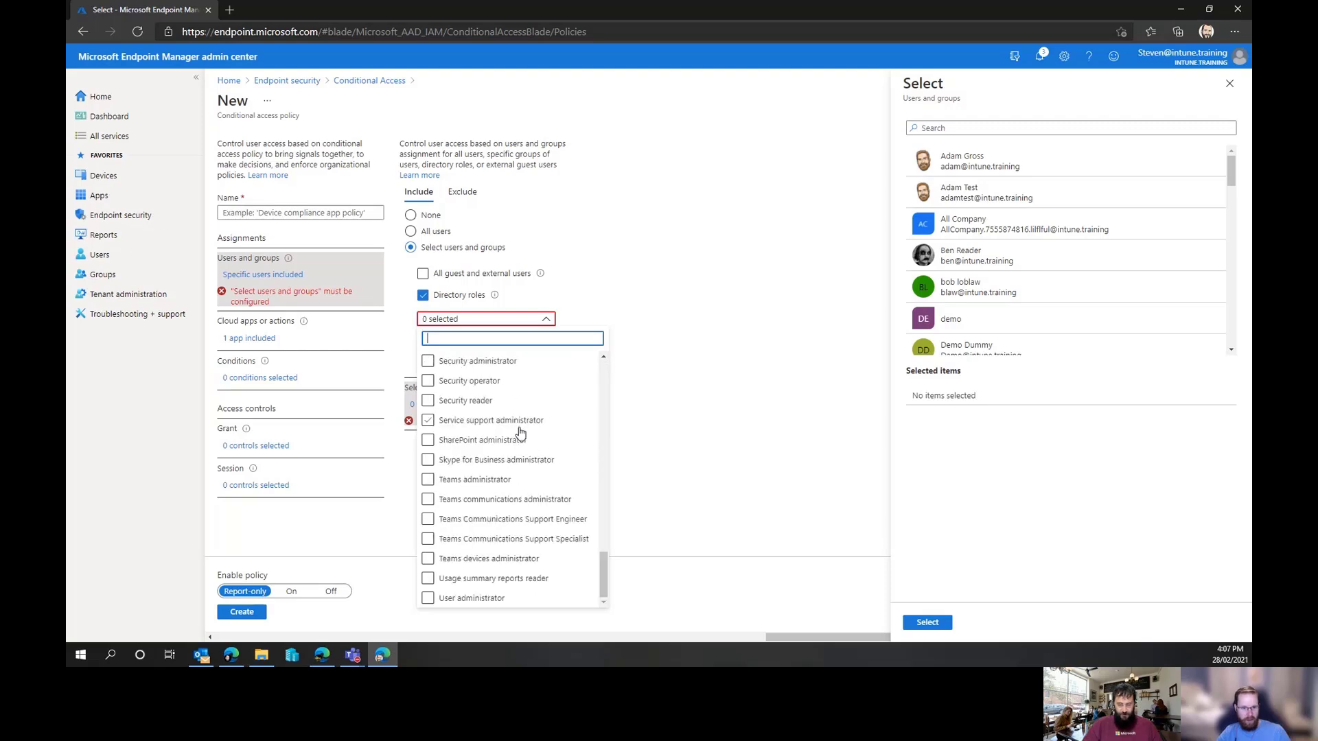
scroll(520, 433, "up", 15)
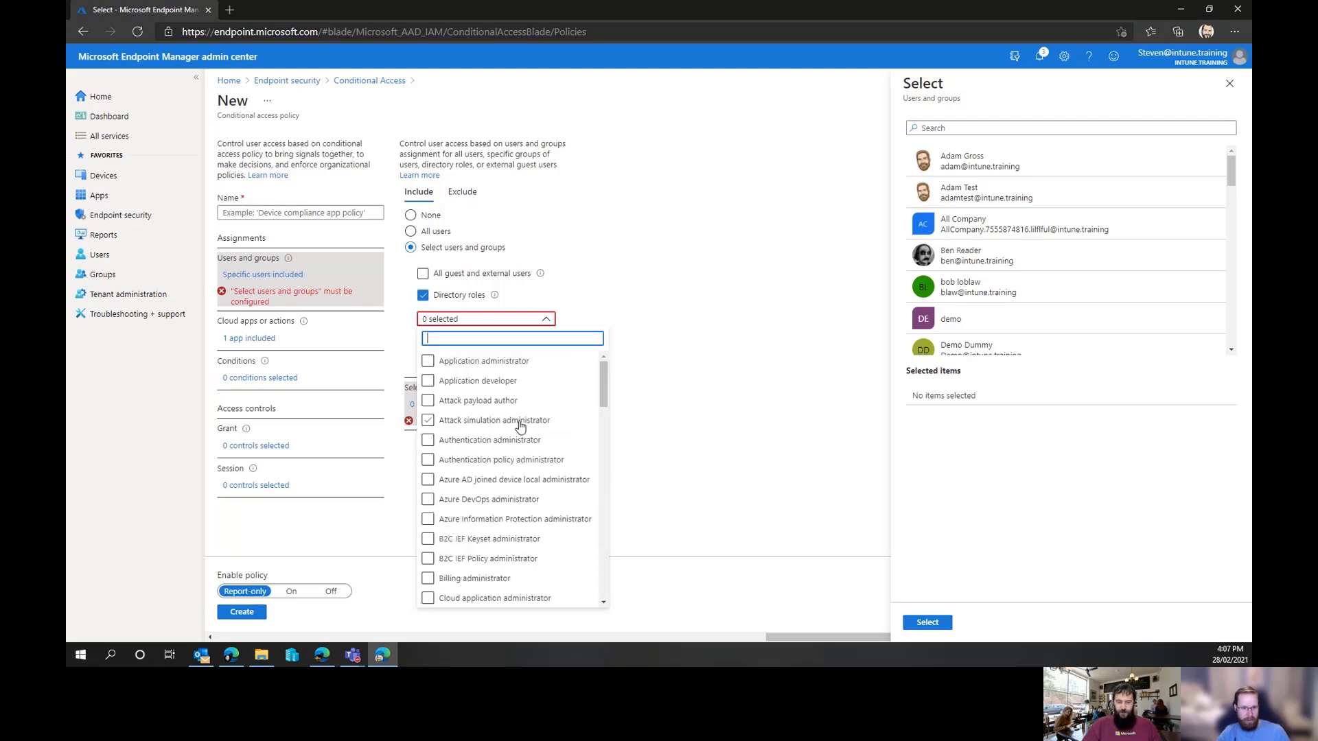
left_click(423, 295)
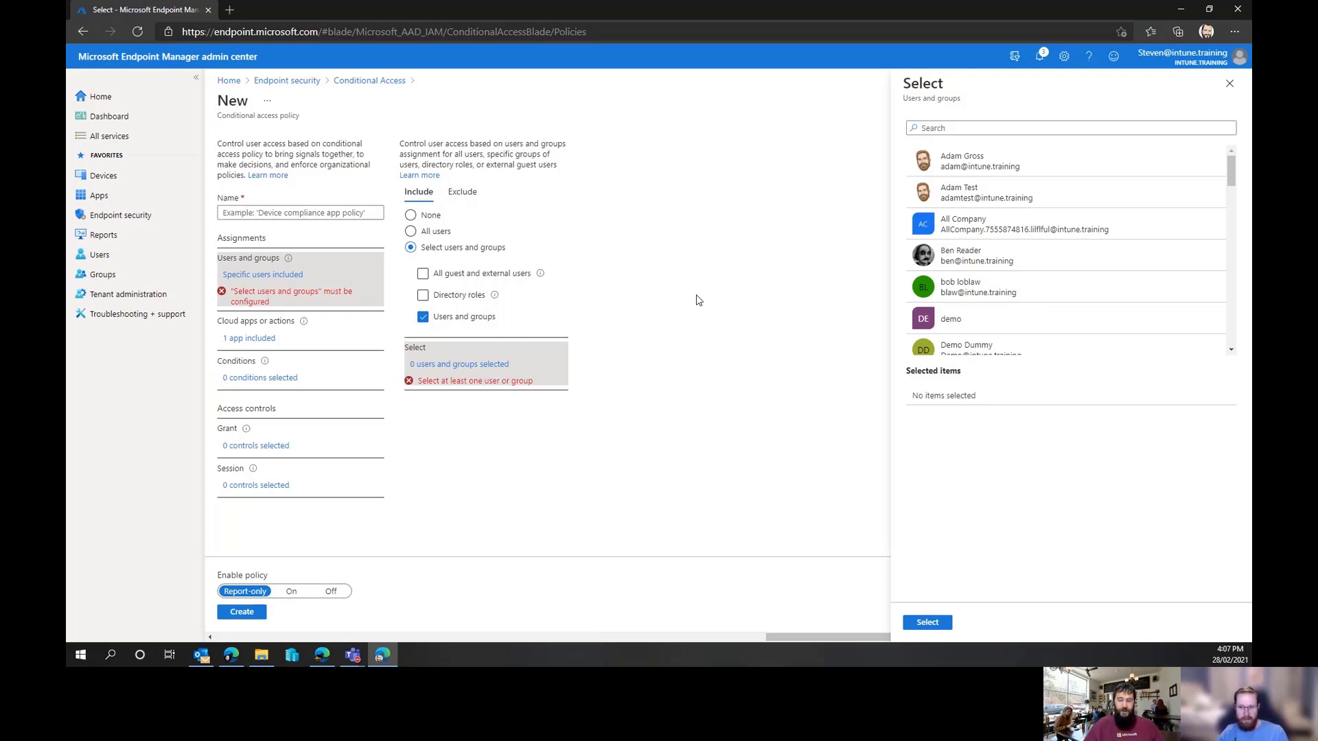
Pick the signed-in administrator's own user account in the users picker and confirm the selection
scroll(1023, 227, "down", 3)
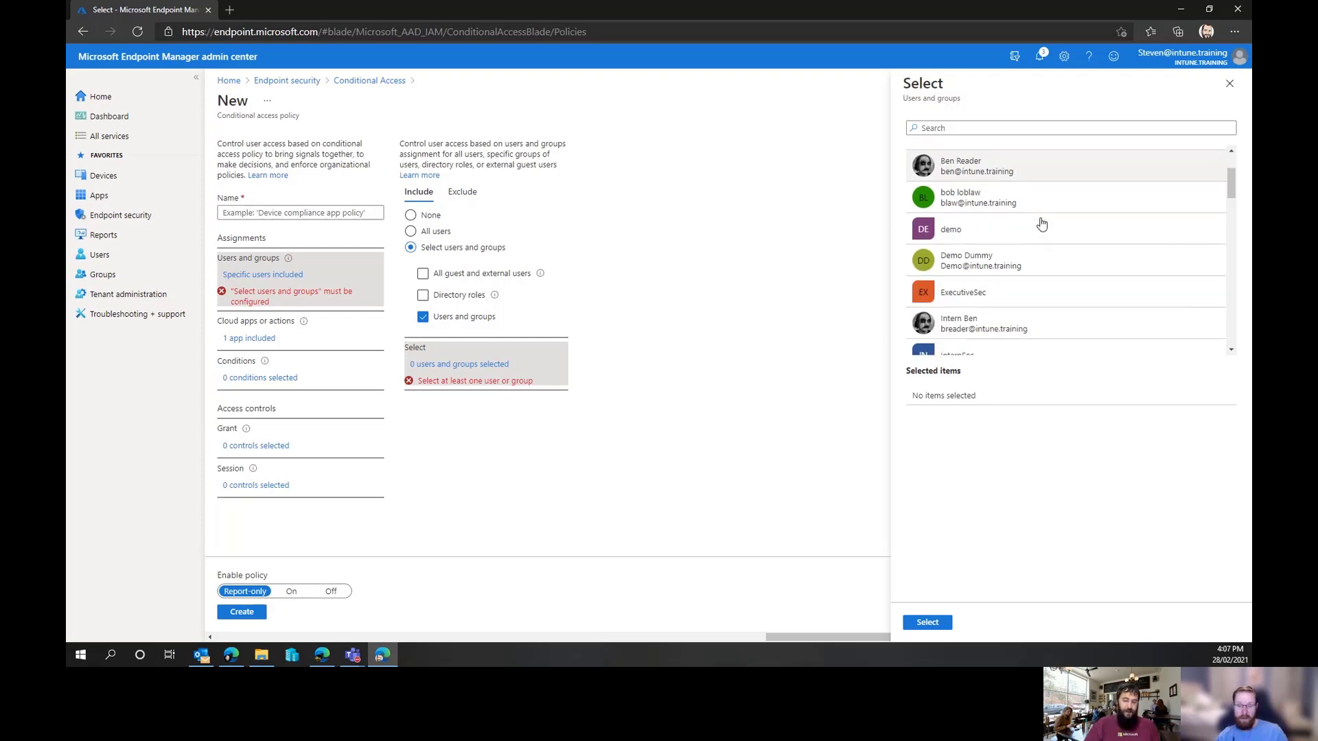
scroll(1037, 229, "down", 10)
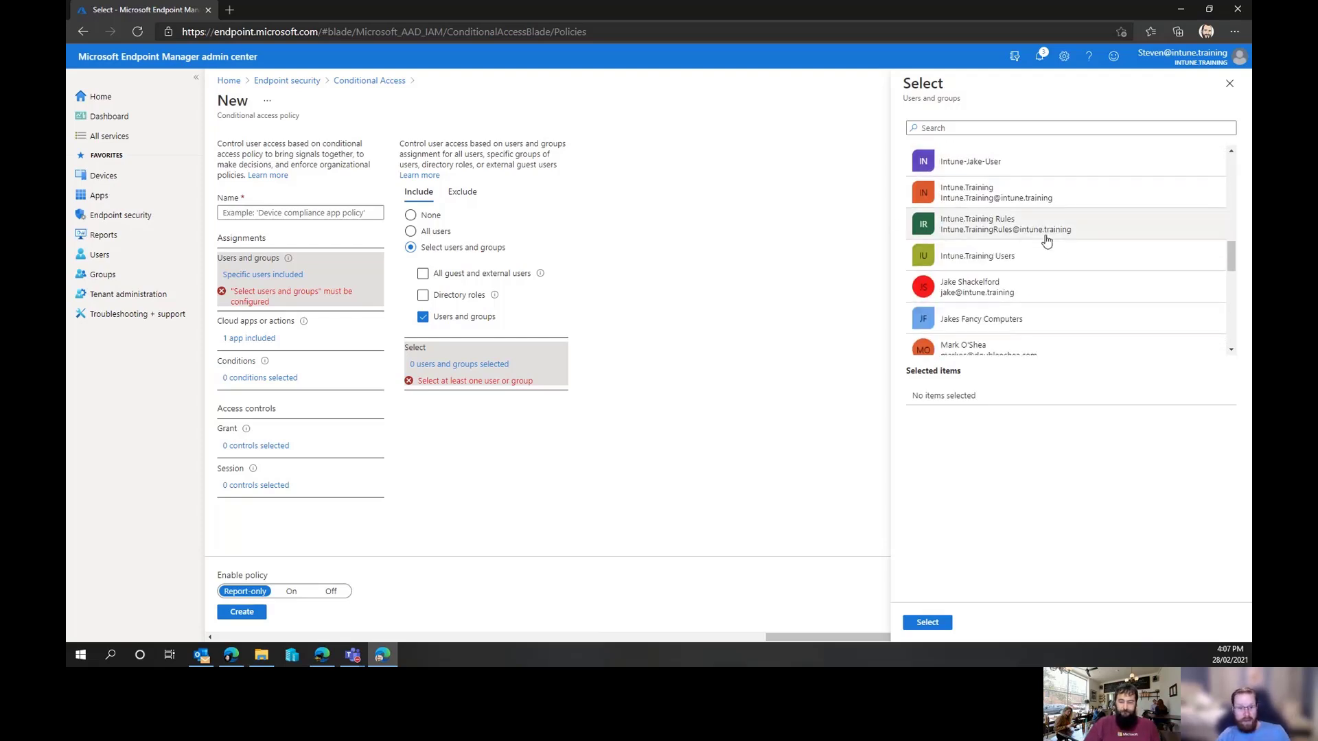
scroll(1040, 247, "up", 5)
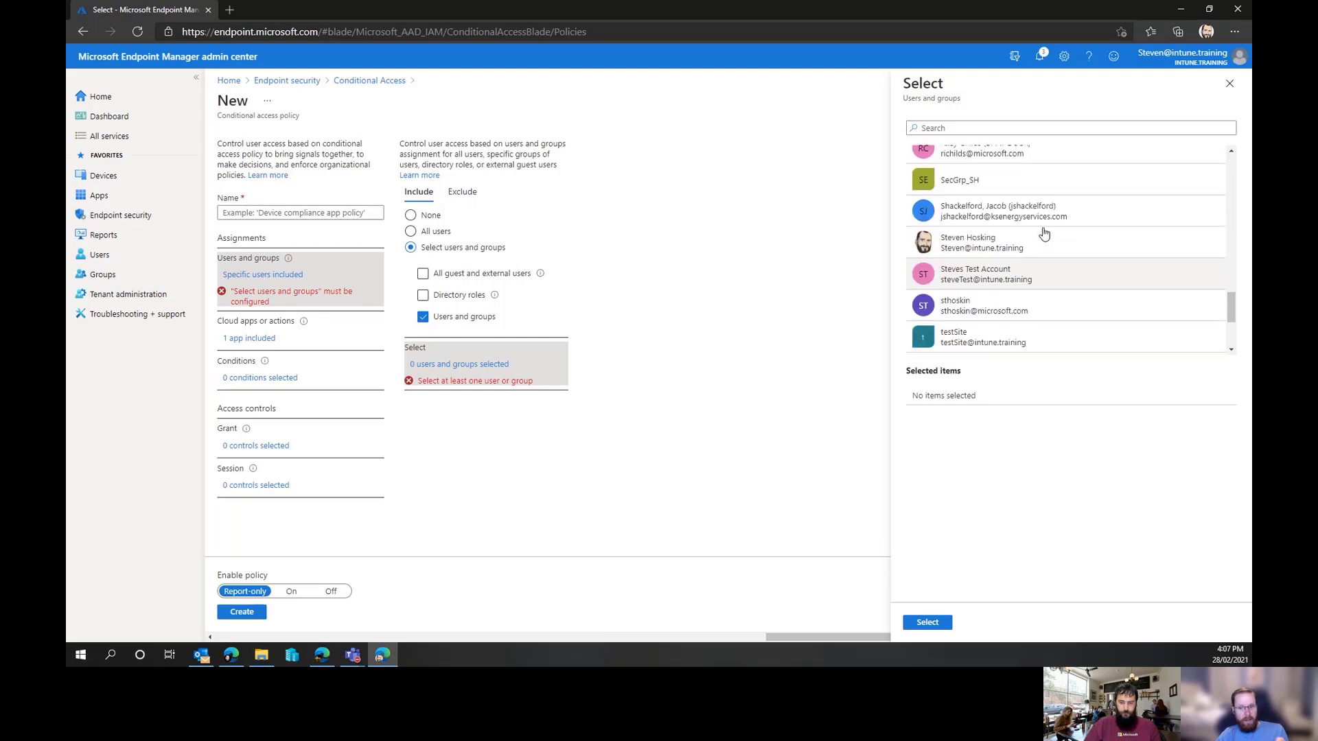
left_click(1023, 256)
left_click(927, 622)
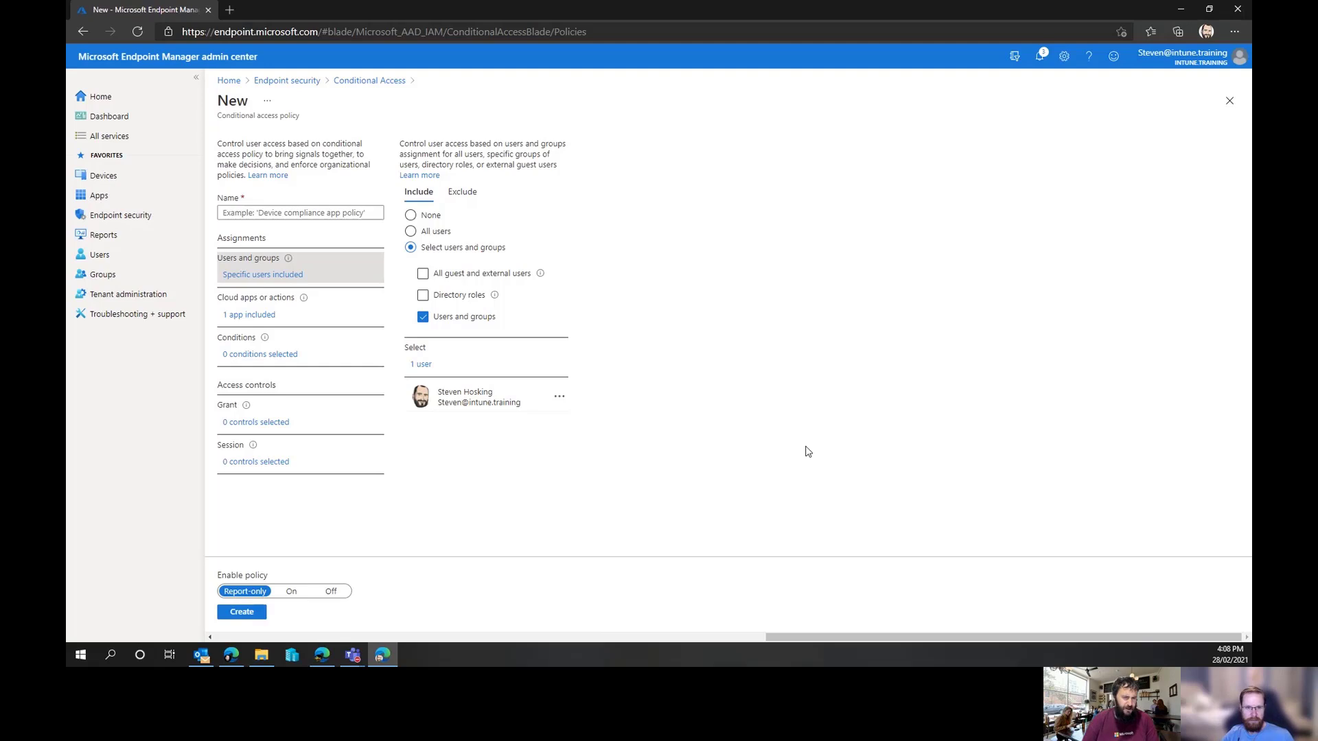
Look through the directory role options available for the policy's user assignment
left_click(424, 295)
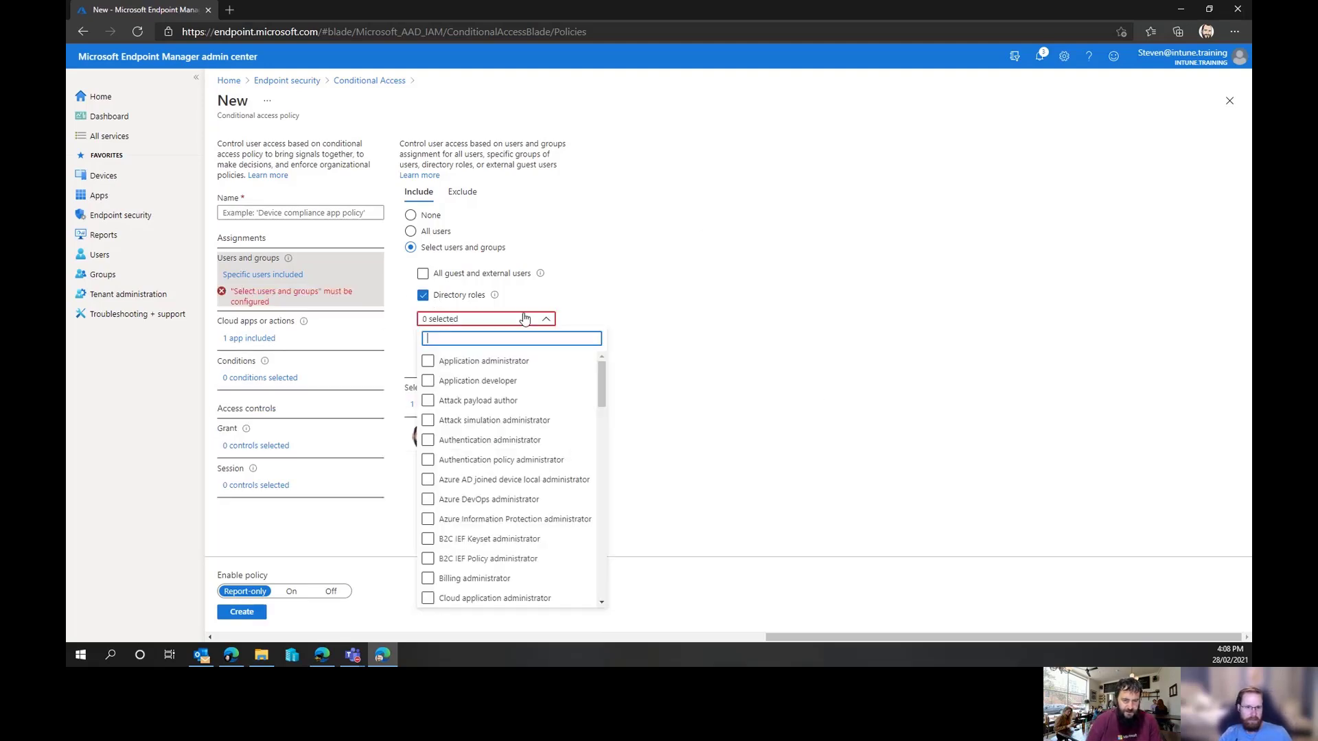
scroll(527, 415, "down", 1)
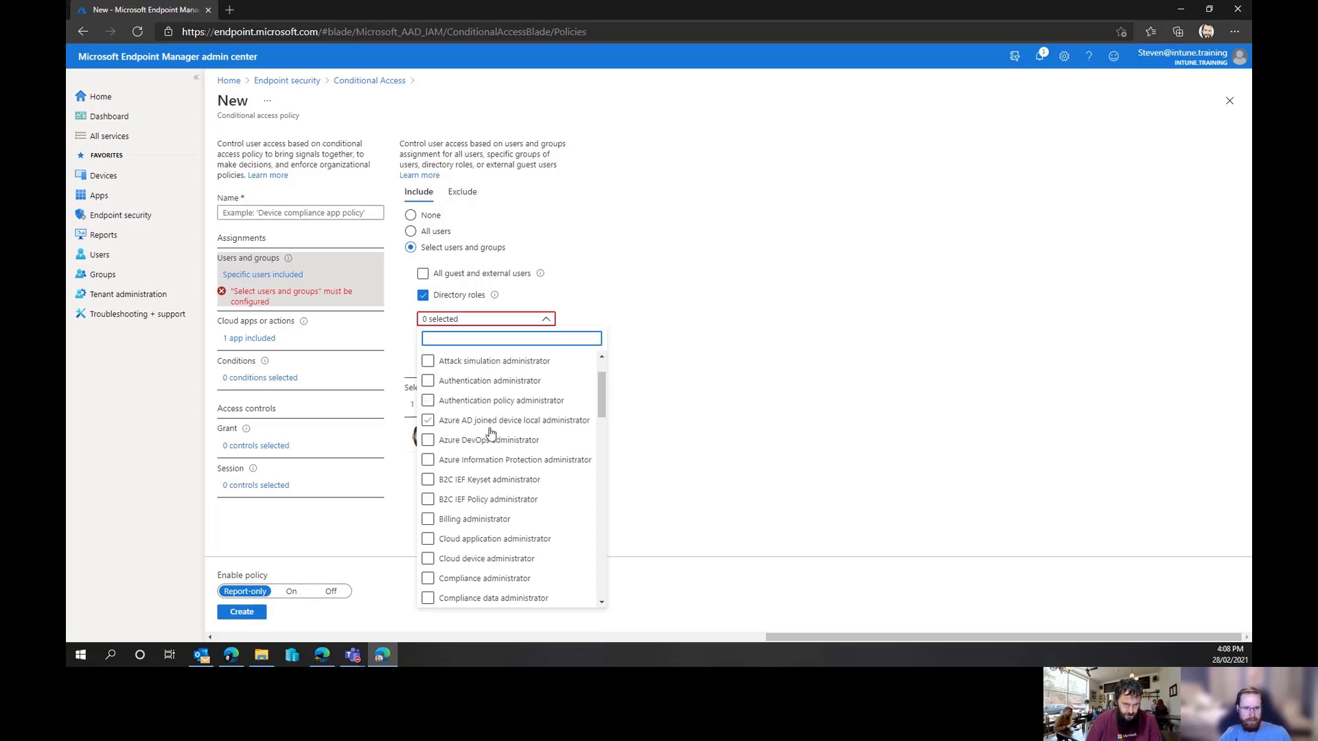
scroll(533, 512, "down", 2)
scroll(533, 511, "down", 2)
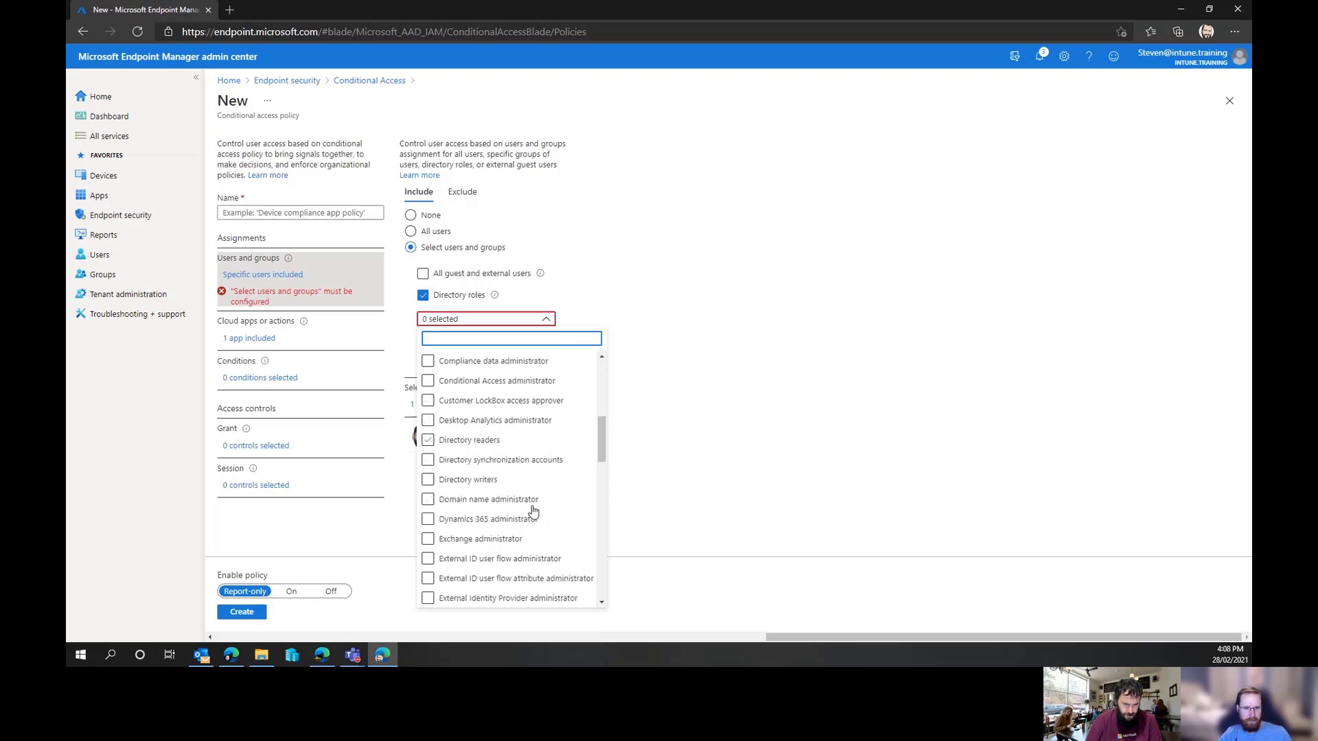
scroll(535, 463, "up", 1)
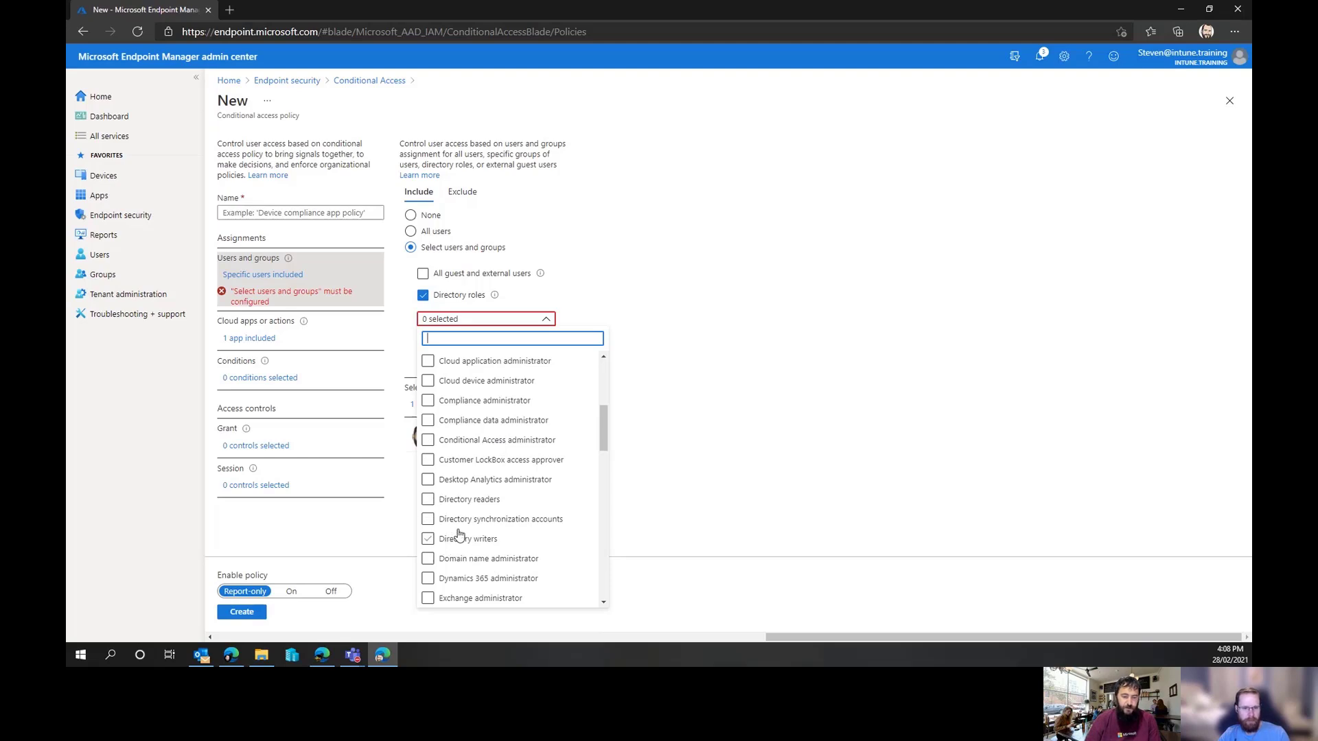
scroll(538, 505, "down", 1)
scroll(542, 504, "down", 3)
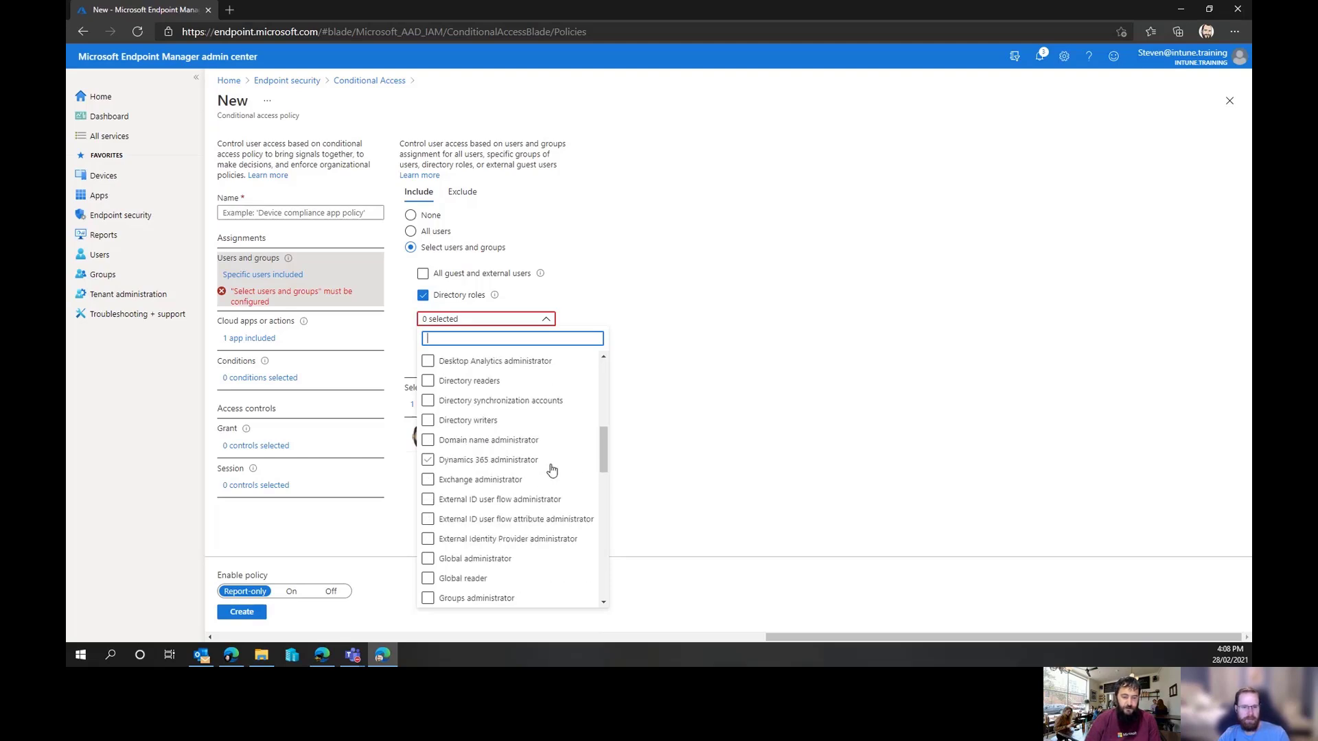
scroll(538, 439, "down", 4)
scroll(545, 451, "down", 6)
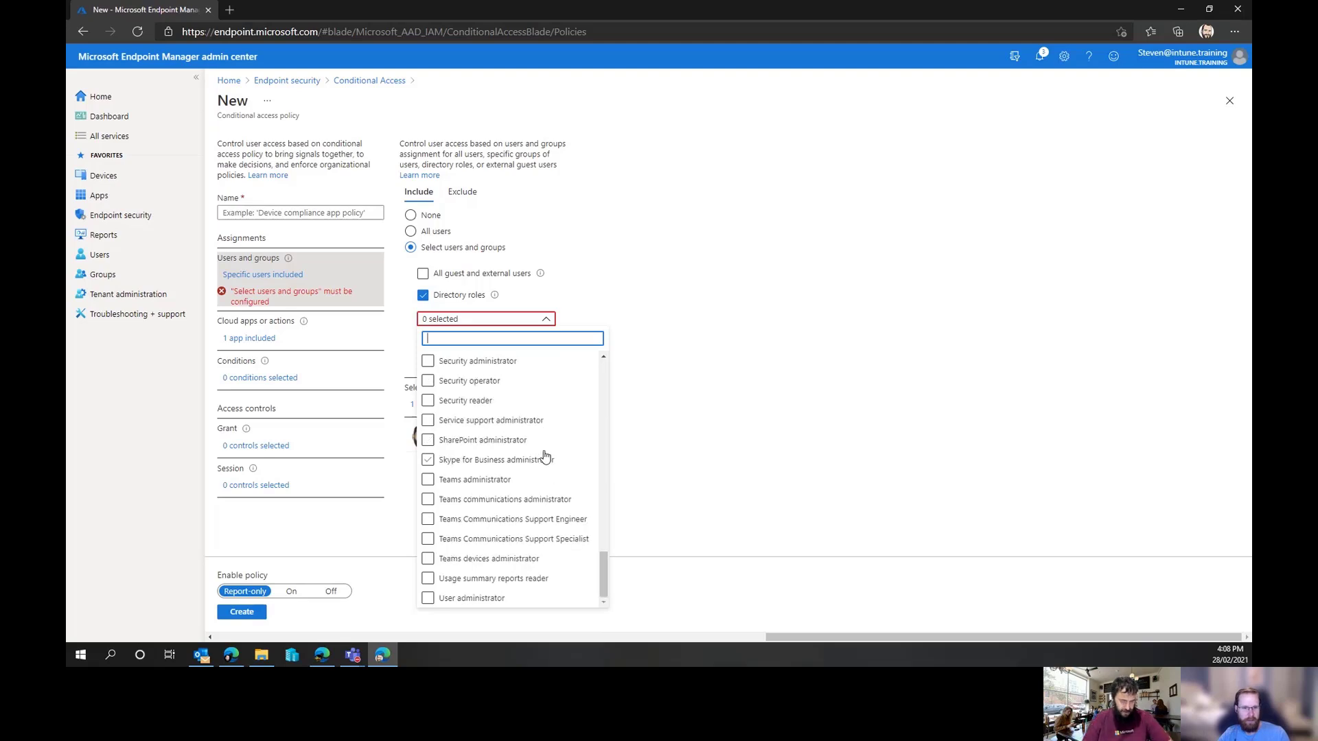
left_click(426, 296)
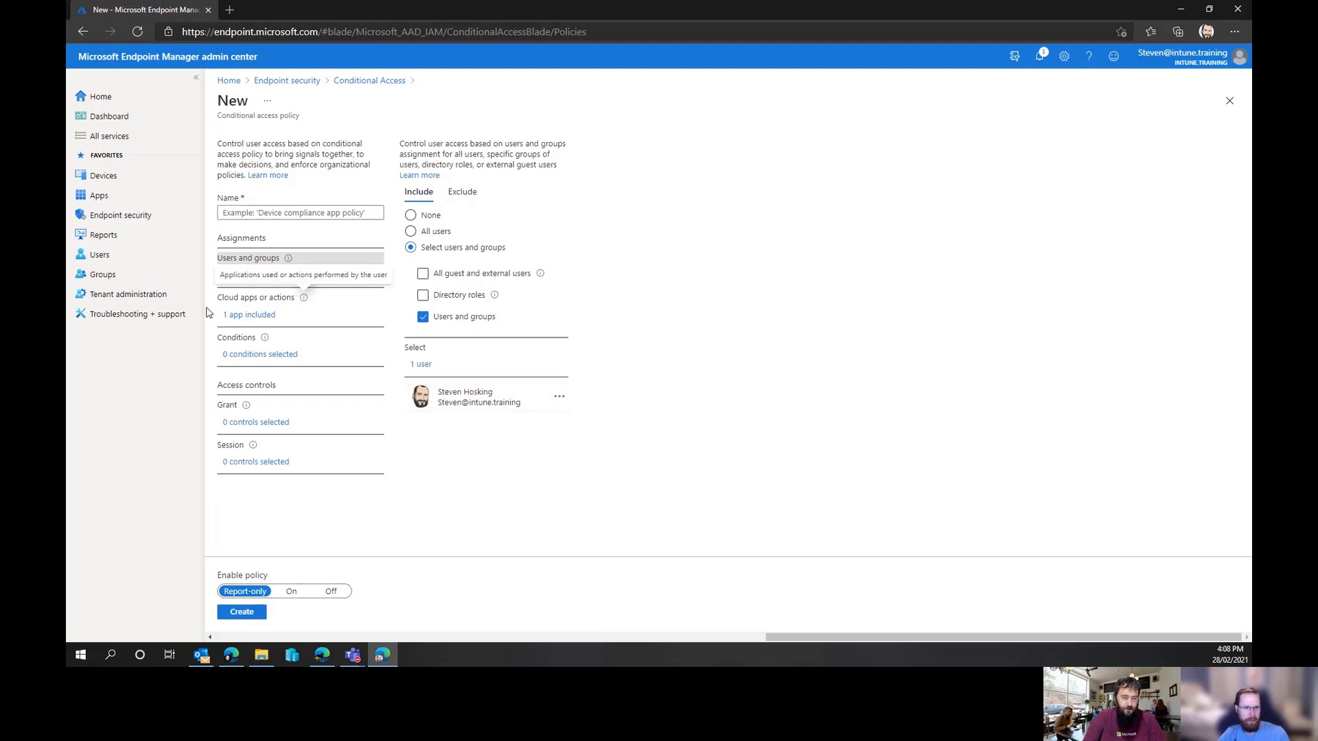
Review the cloud app selection and inspect the User risk and Sign-in risk conditions
left_click(256, 315)
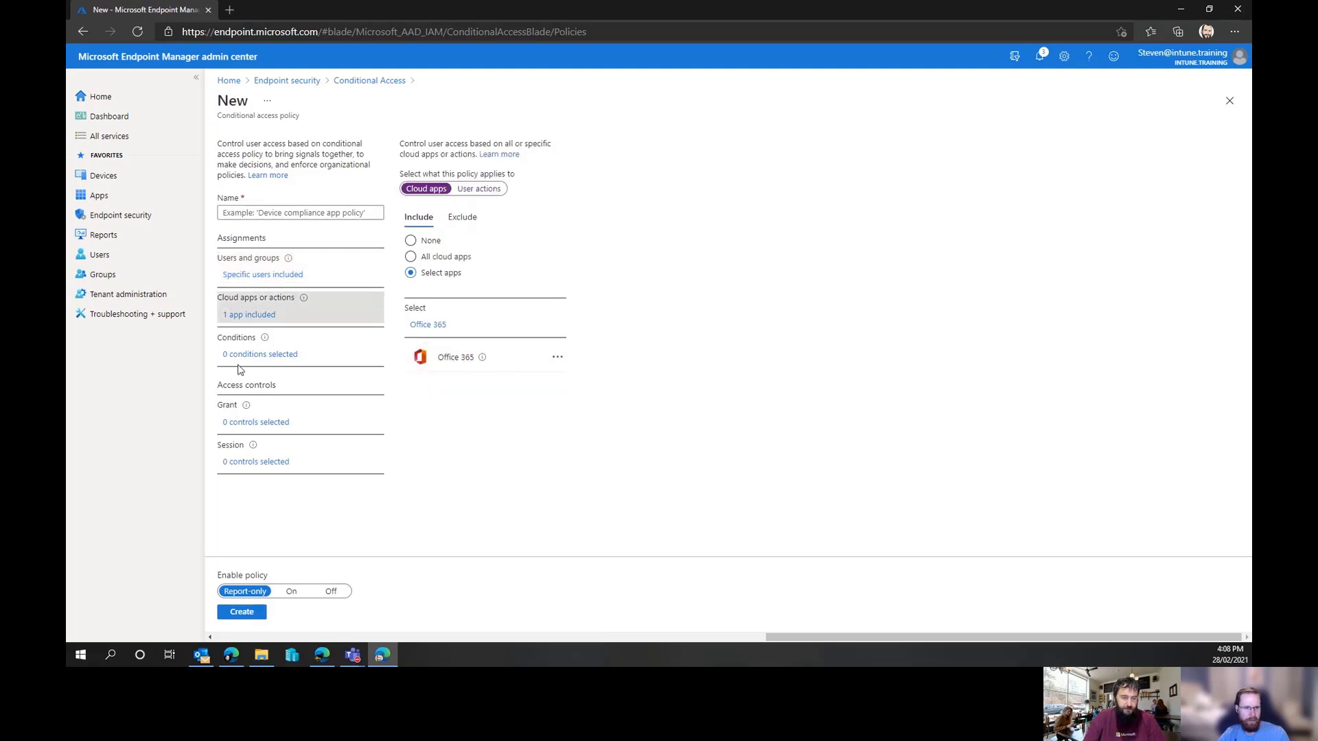
left_click(261, 357)
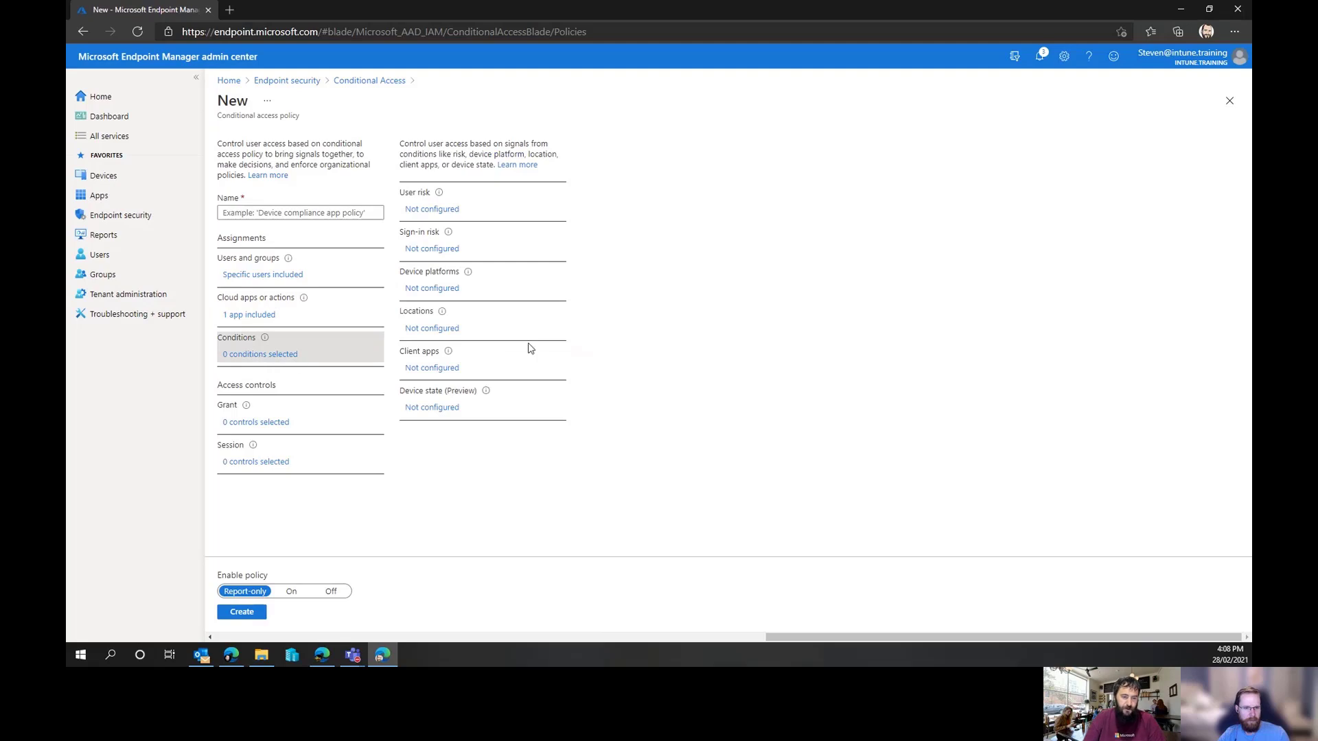
left_click(443, 214)
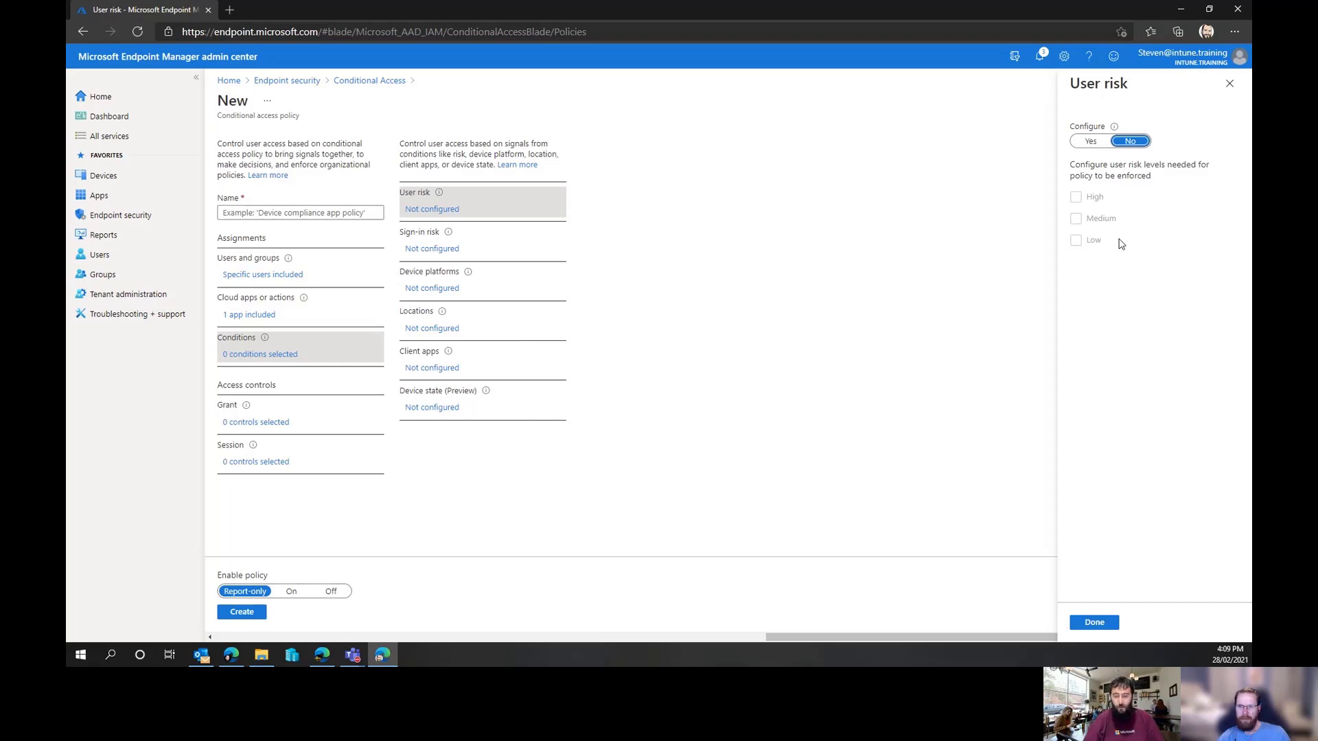
left_click(443, 250)
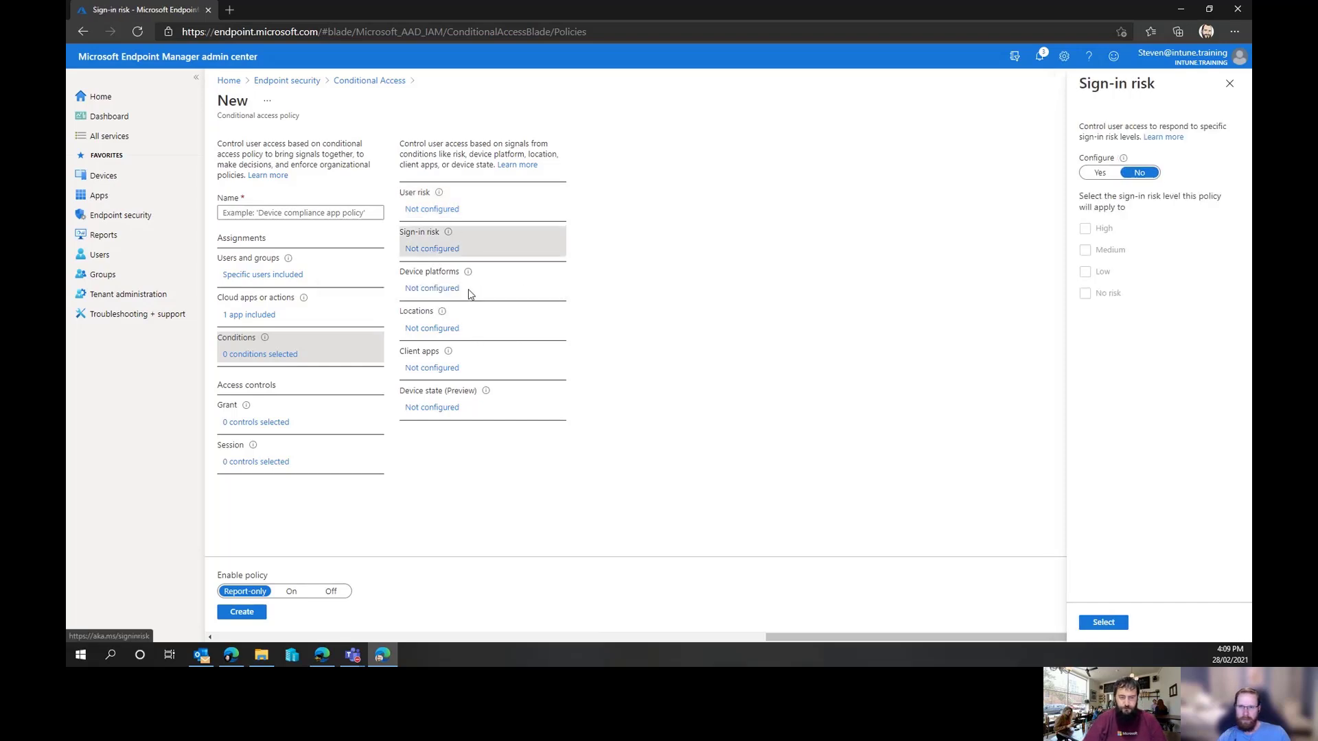
Configure the Device platforms condition to include only iOS devices
left_click(429, 289)
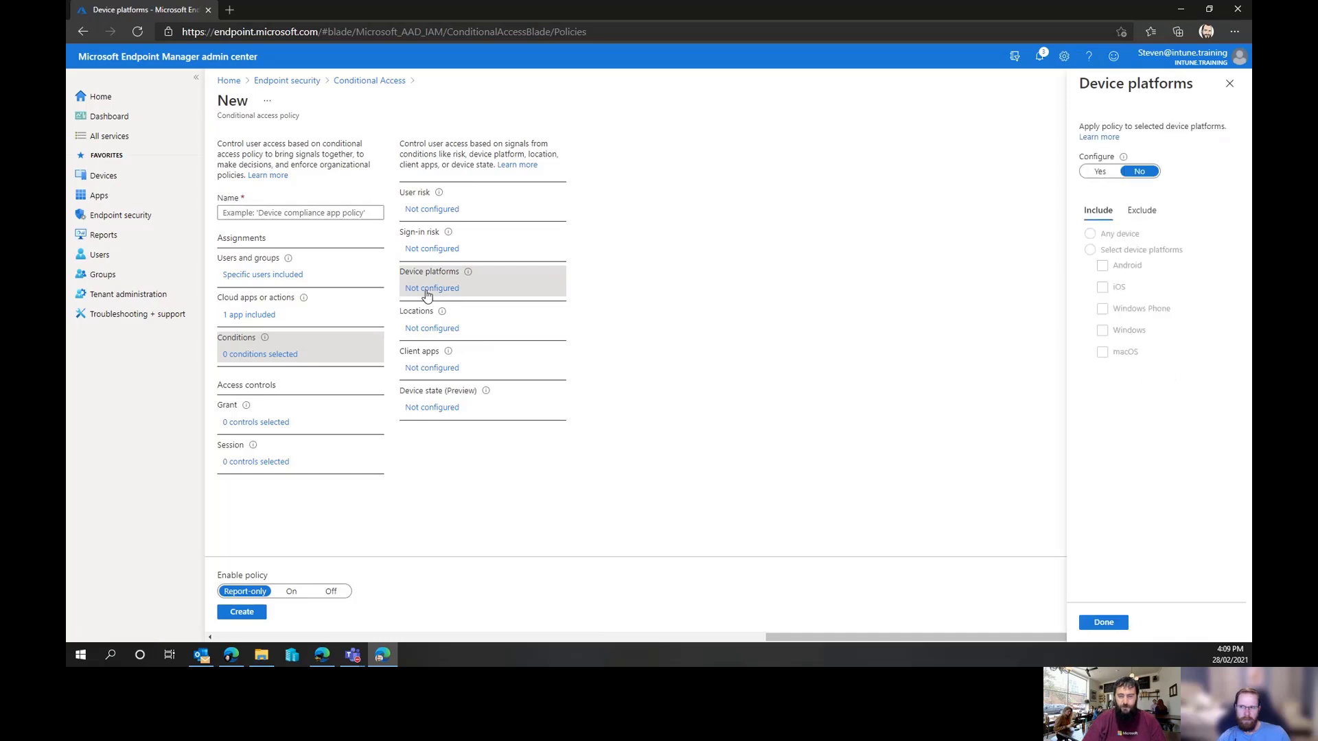
left_click(1103, 173)
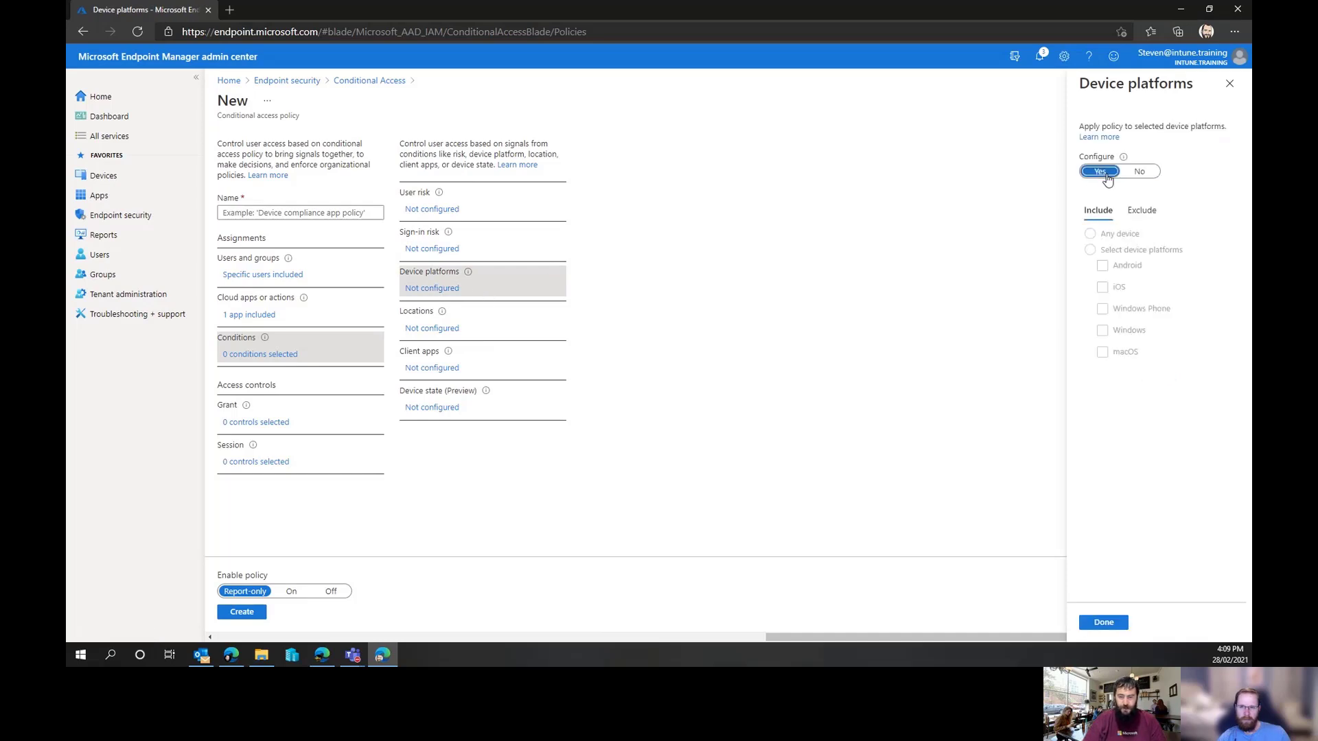
left_click(1091, 250)
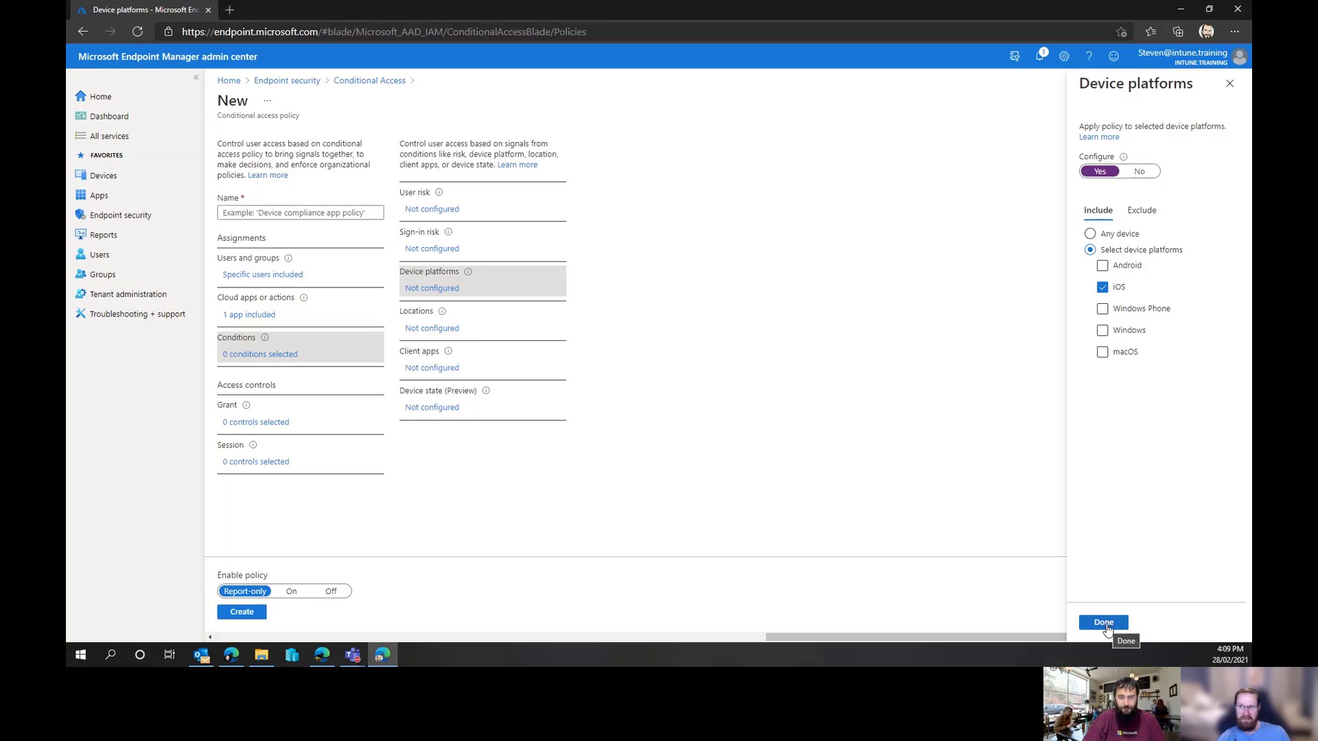
left_click(1103, 623)
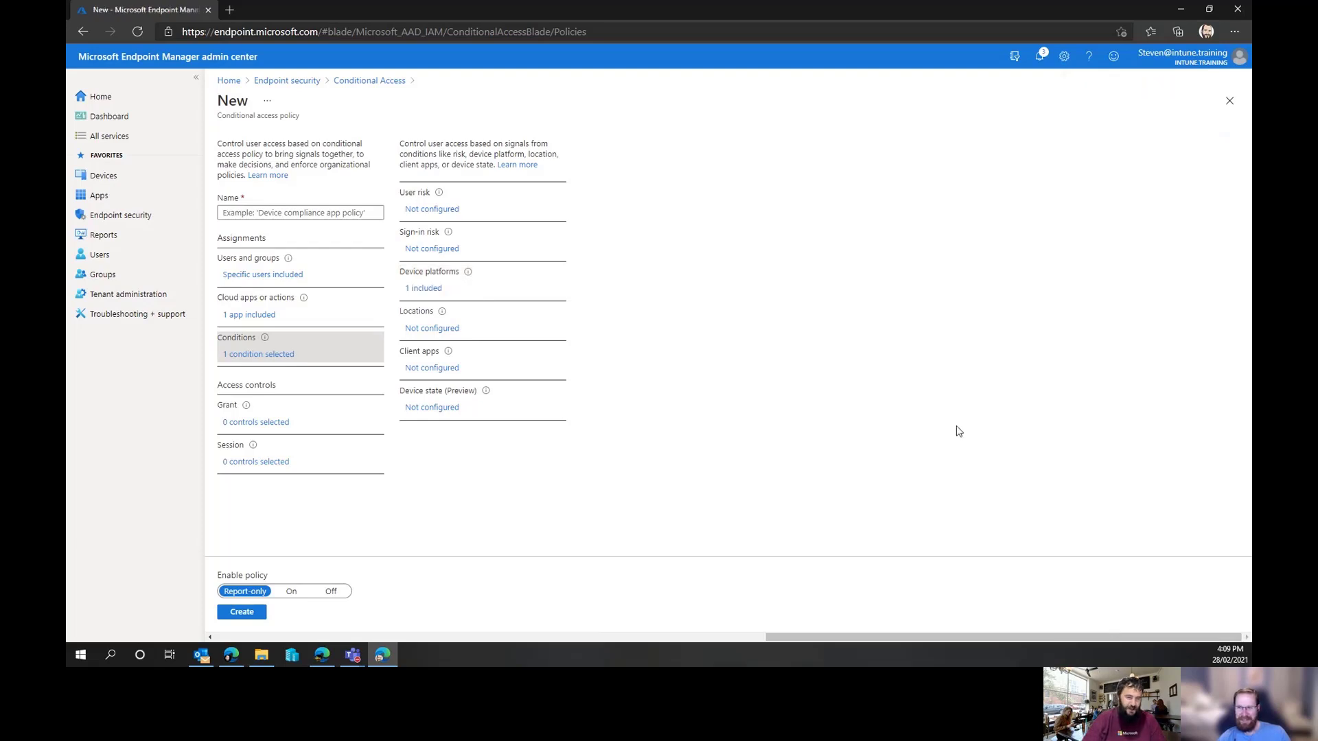
Configure the Client apps condition to apply to Mobile apps and desktop clients only
left_click(432, 330)
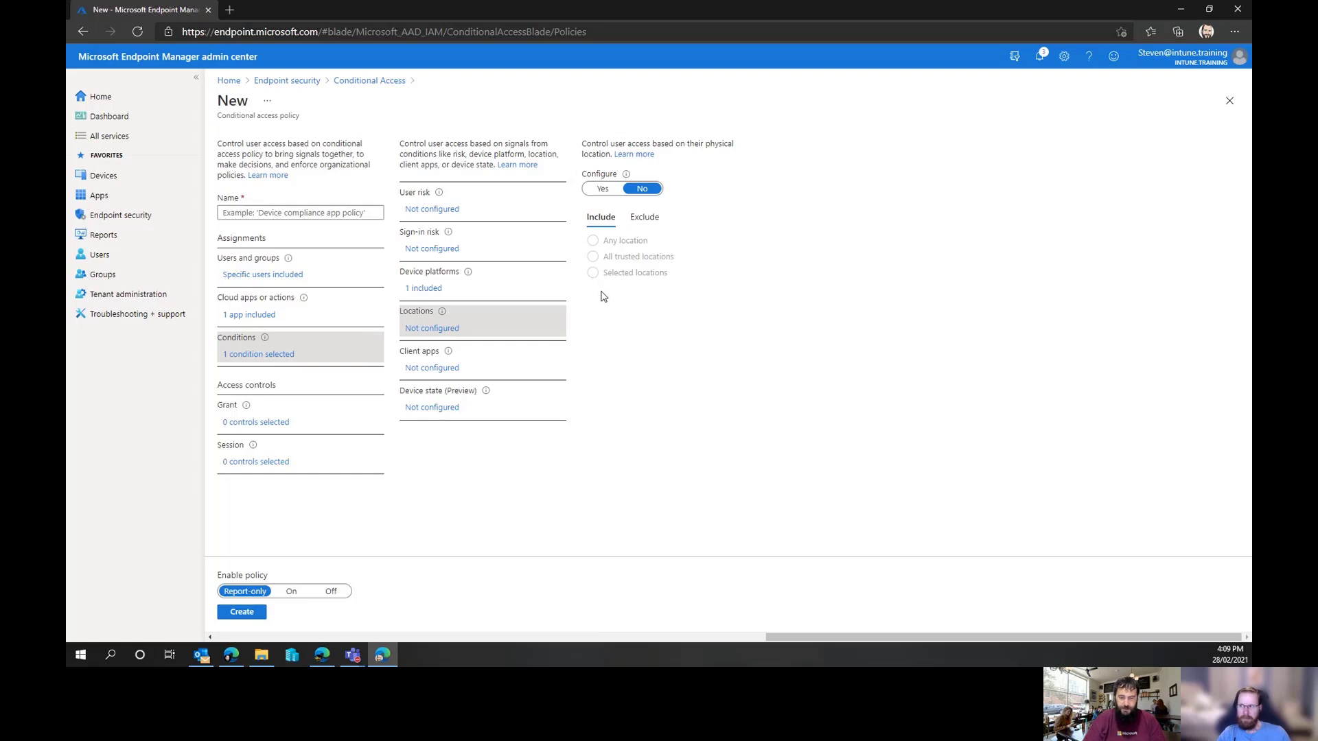
left_click(438, 369)
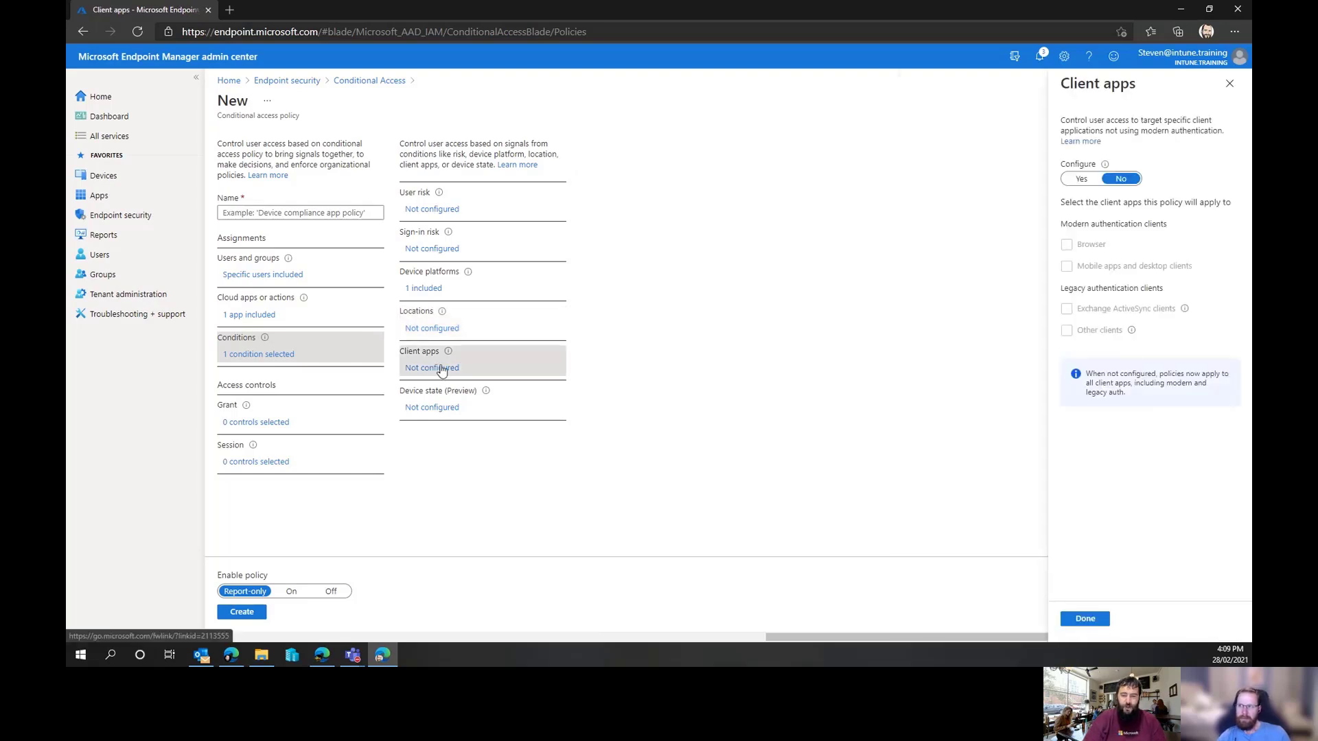
left_click(1081, 179)
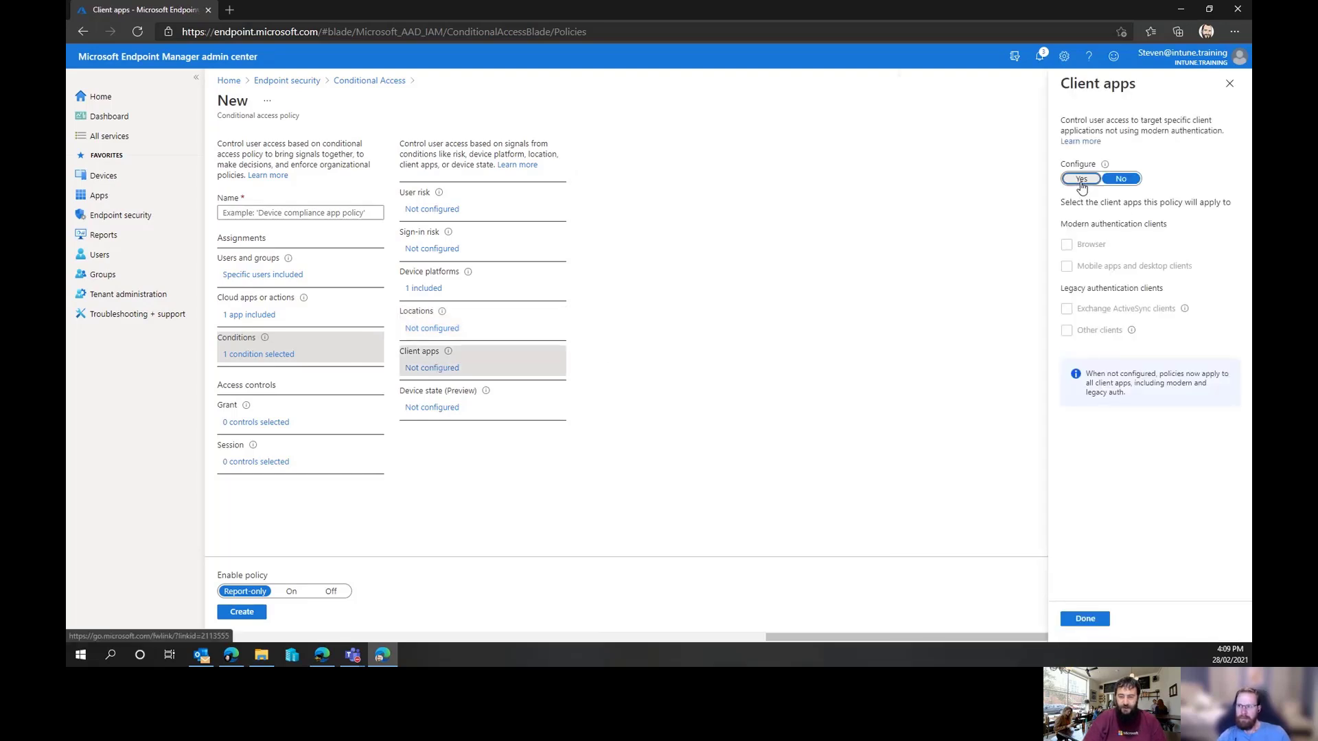
left_click(1066, 309)
left_click(1067, 332)
left_click(1067, 247)
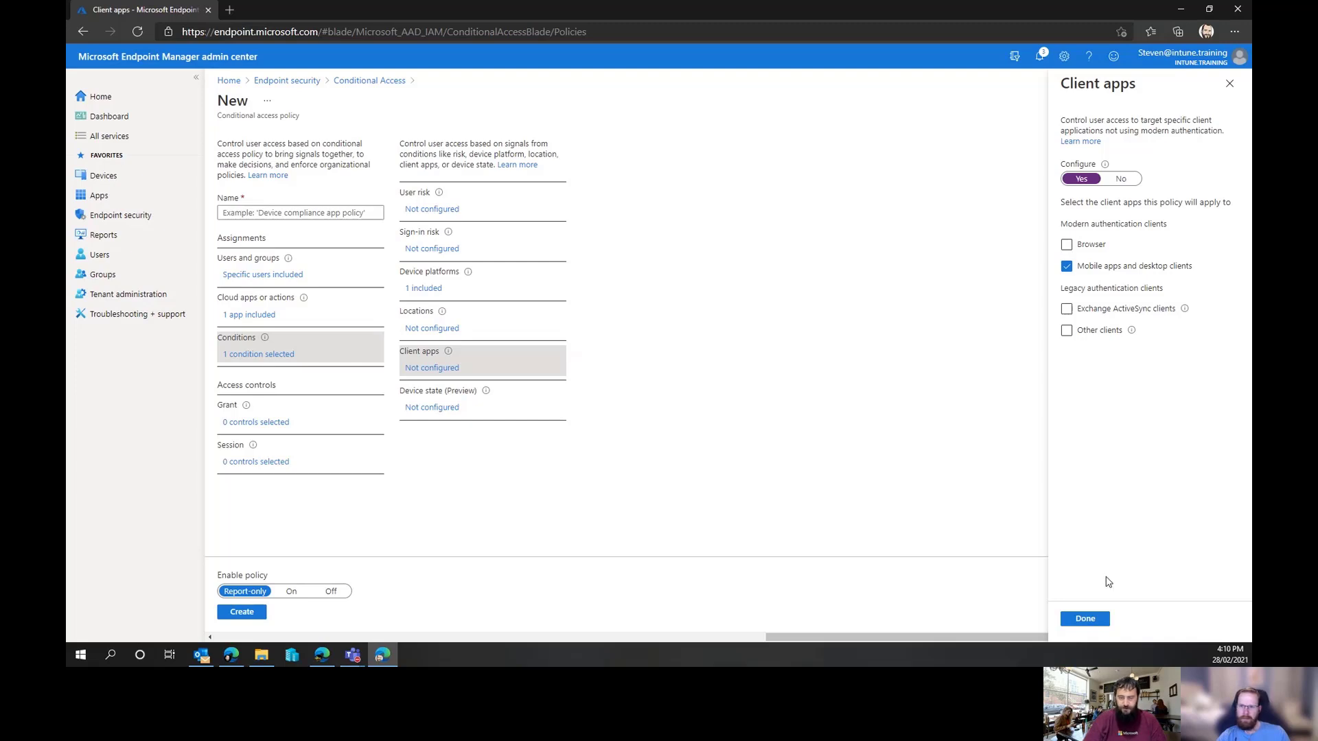
left_click(1091, 617)
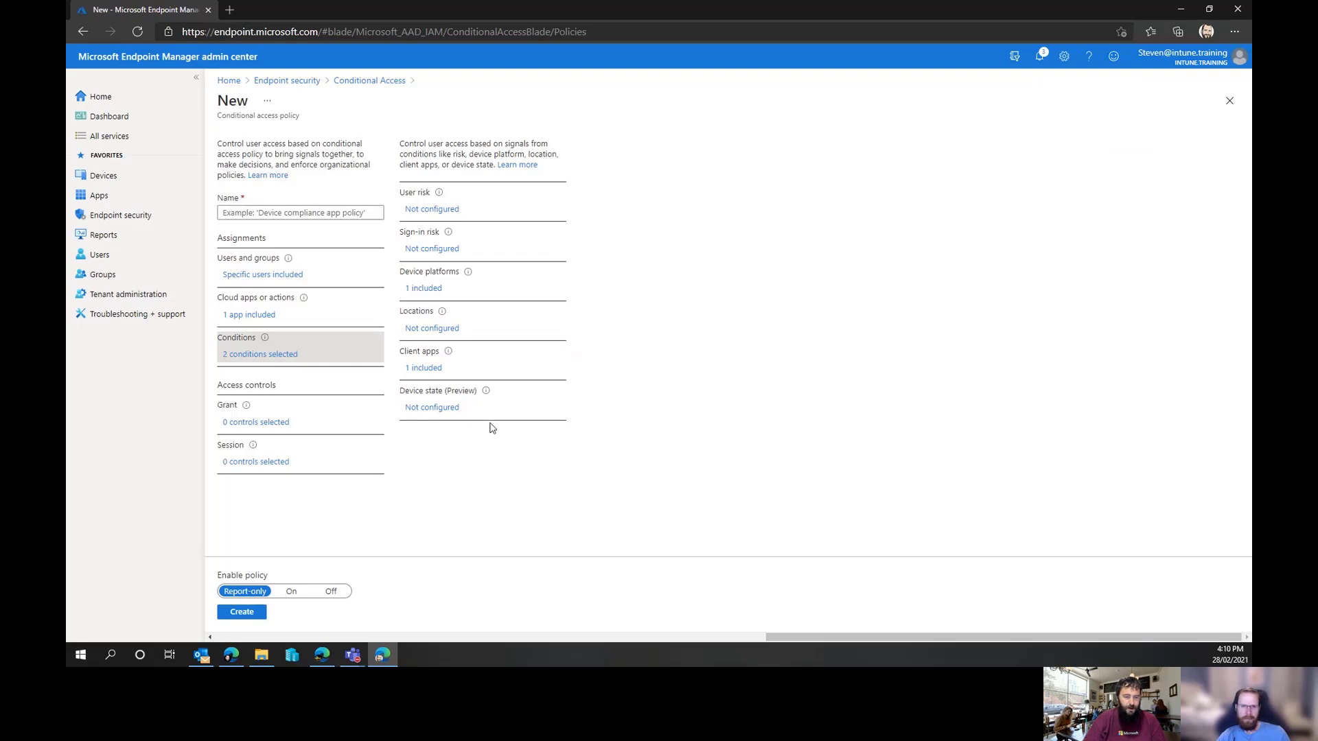
Change the Client apps condition to Browser, Exchange ActiveSync clients and Other clients
left_click(426, 368)
left_click(1066, 266)
left_click(1065, 309)
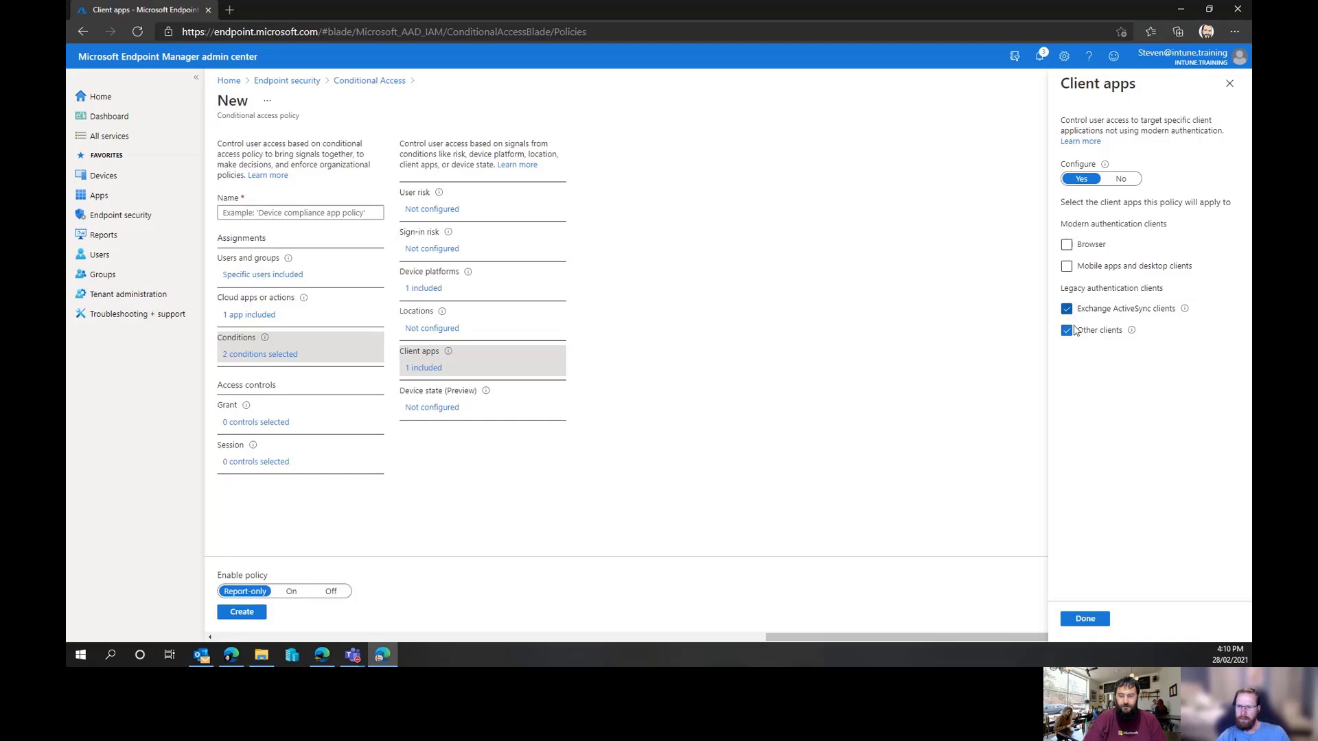
left_click(1067, 332)
left_click(1067, 309)
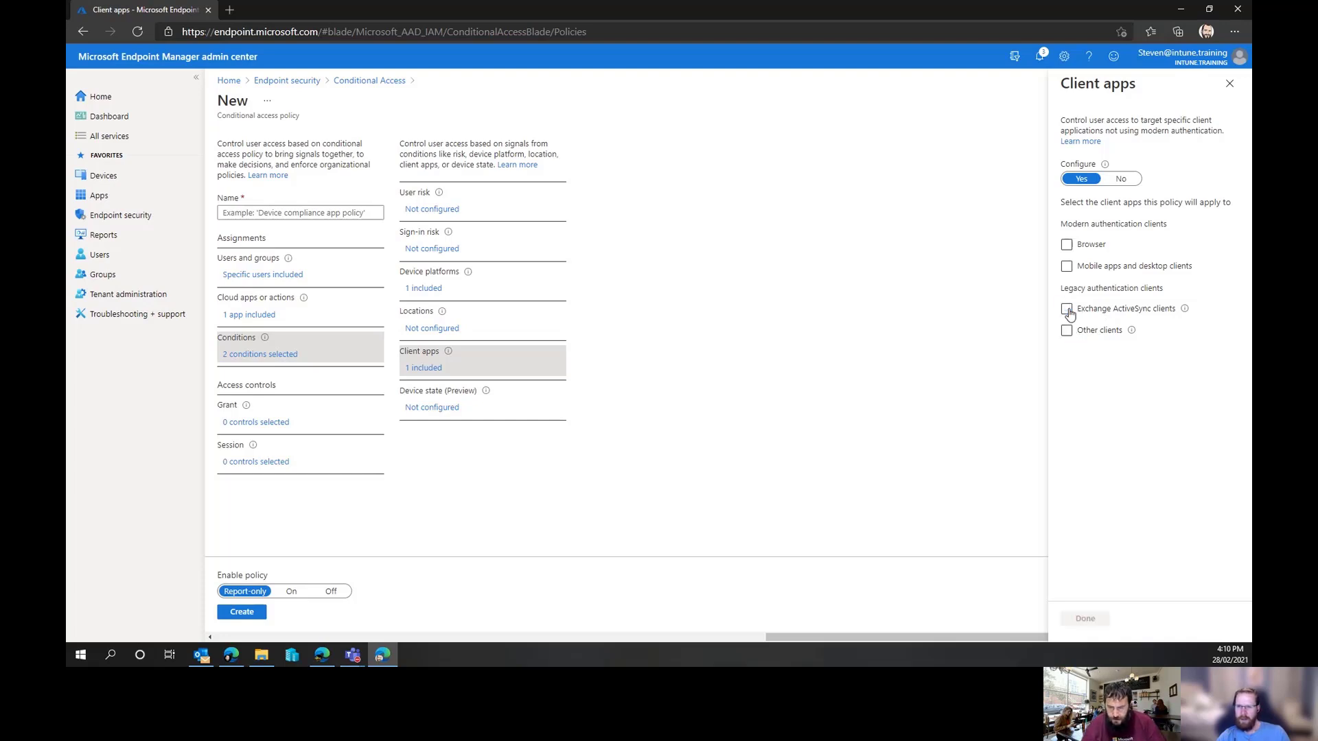
left_click(1067, 310)
left_click(1065, 333)
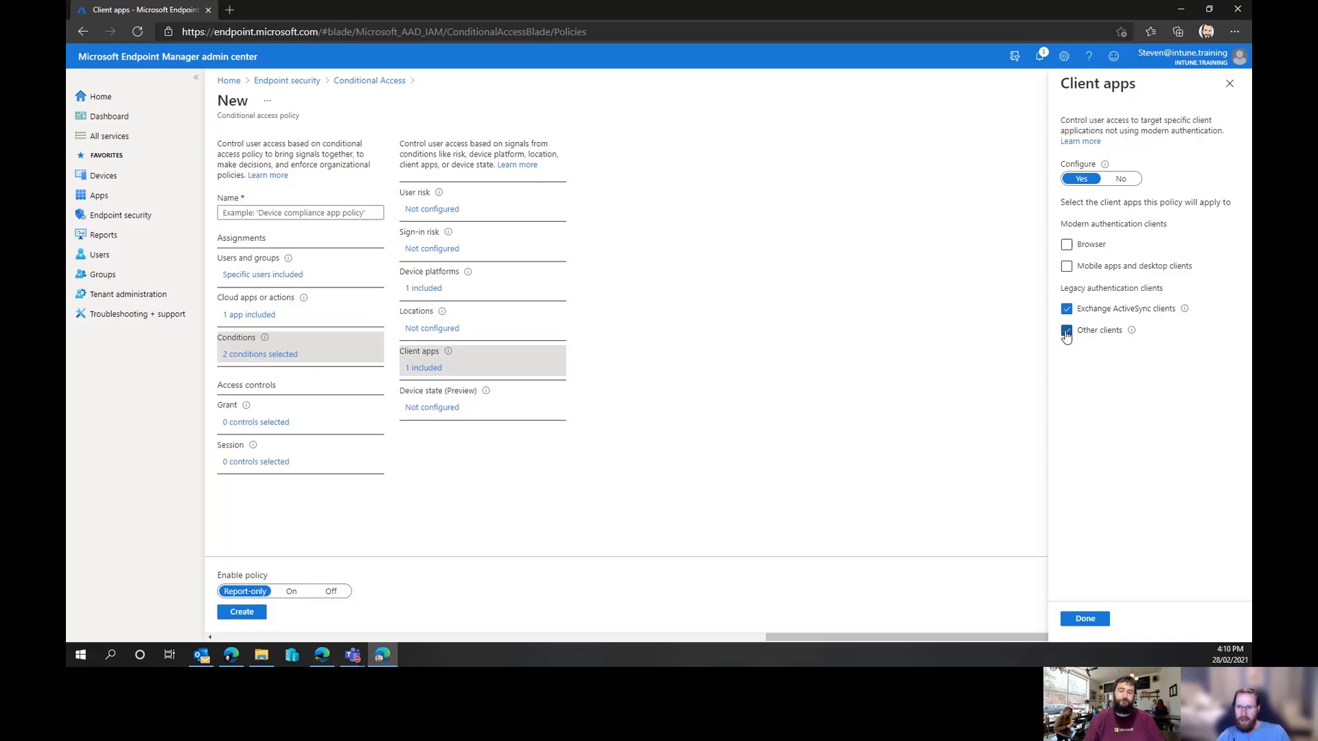
left_click(1078, 247)
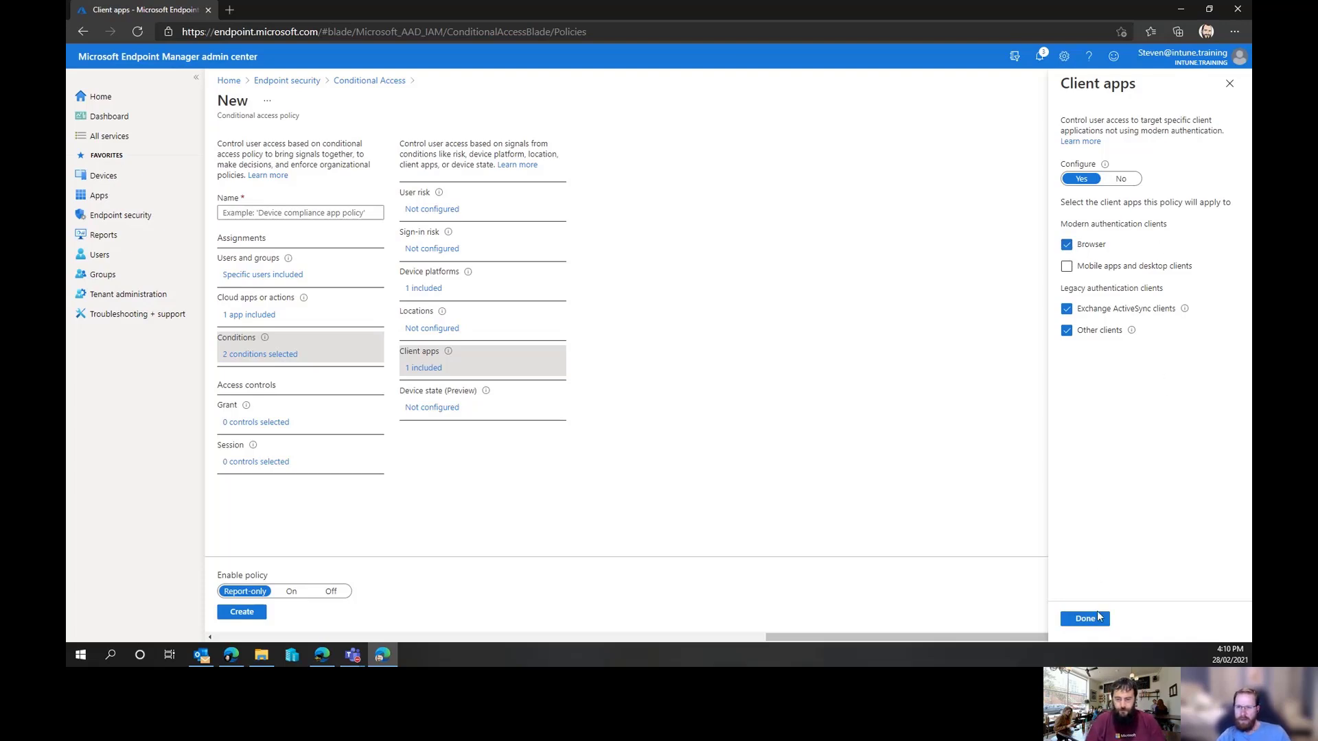
left_click(1096, 620)
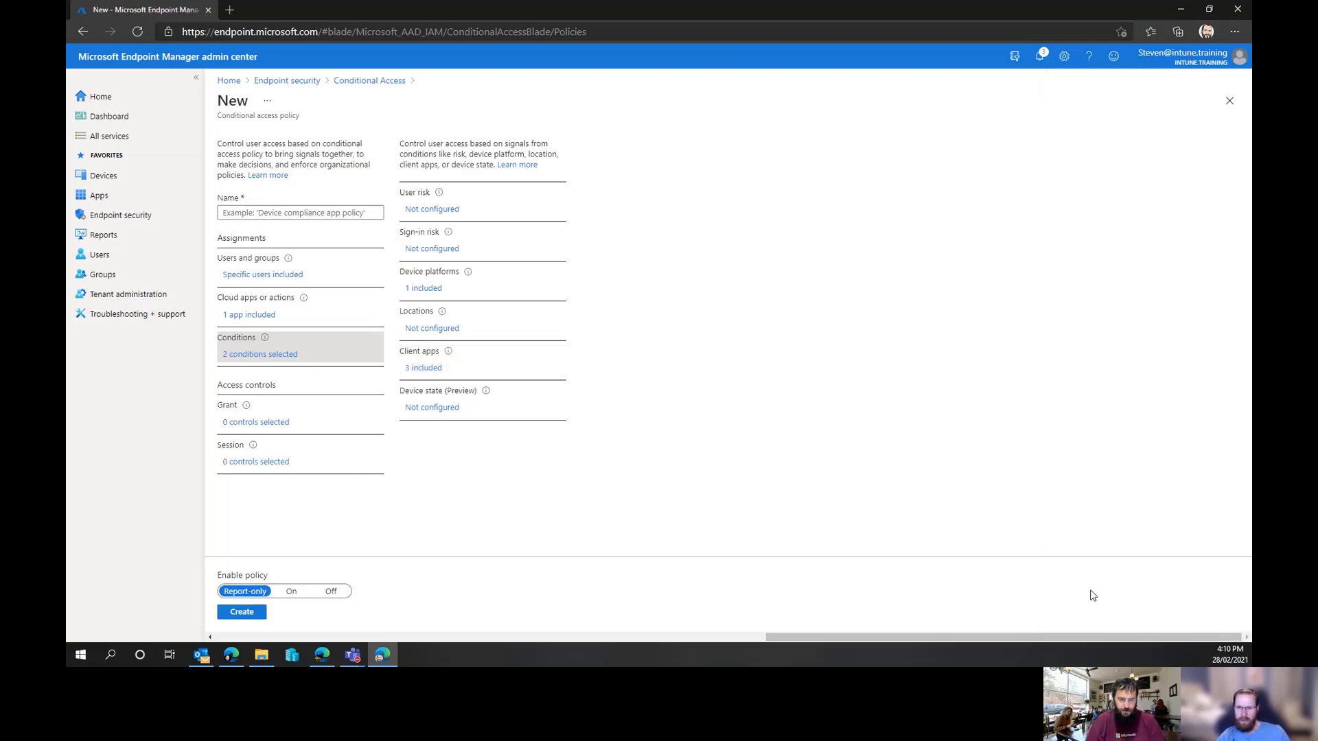
Glance at the Device state condition, then open Grant access controls and require an approved client app
left_click(440, 408)
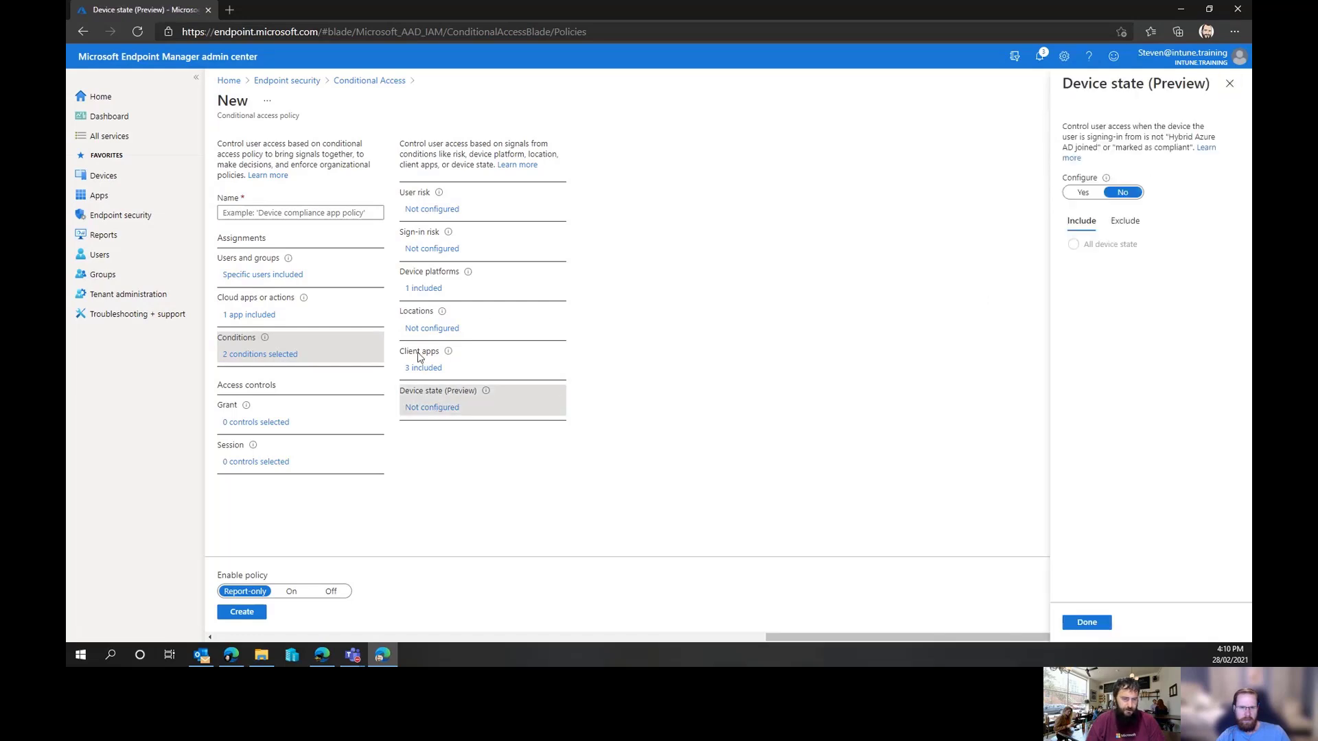
left_click(230, 426)
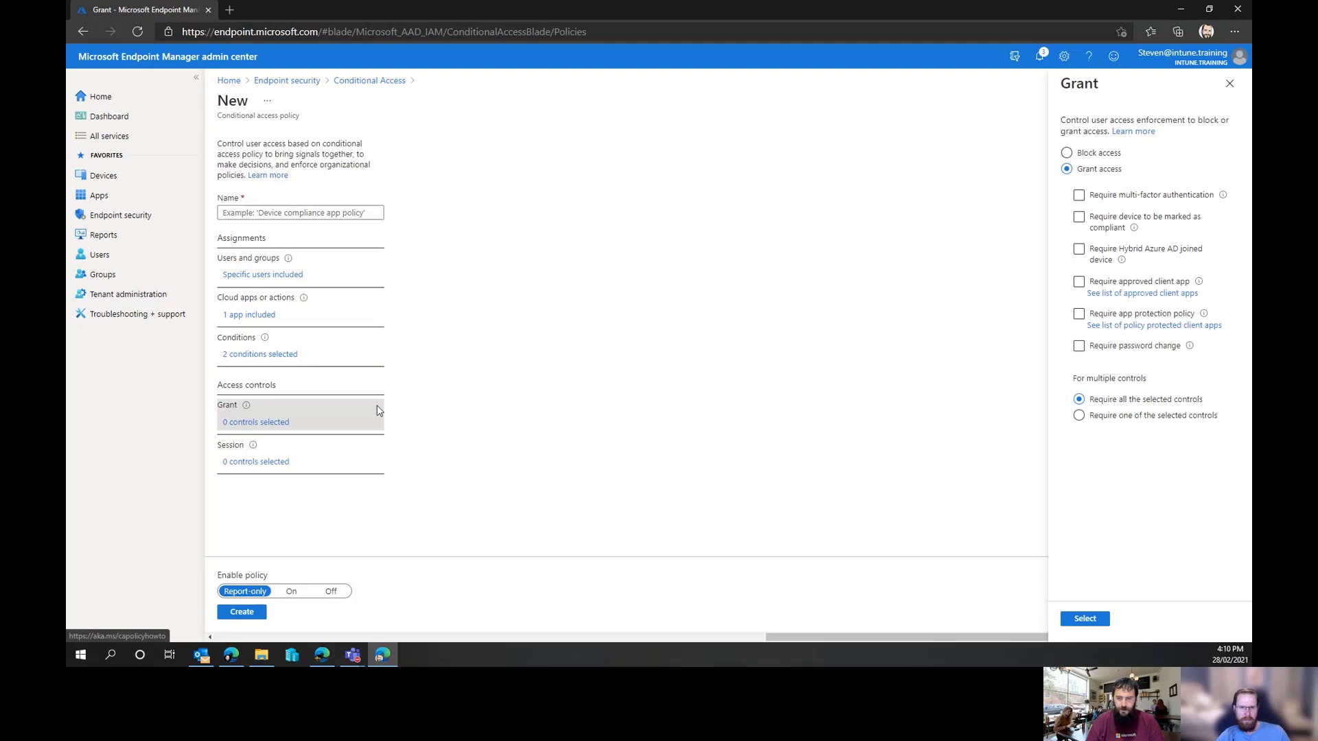
left_click(1079, 283)
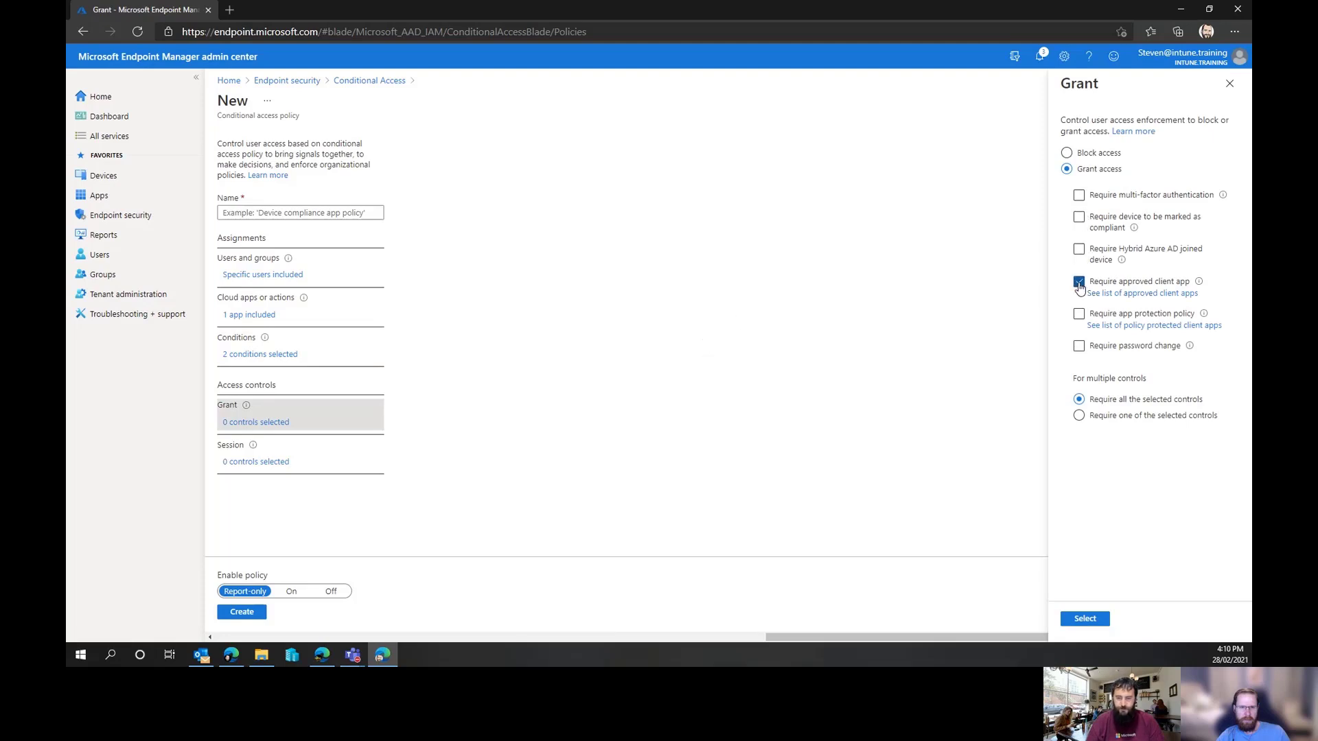
Open and read the documentation list of approved client apps, then return to the policy
left_click(1139, 295)
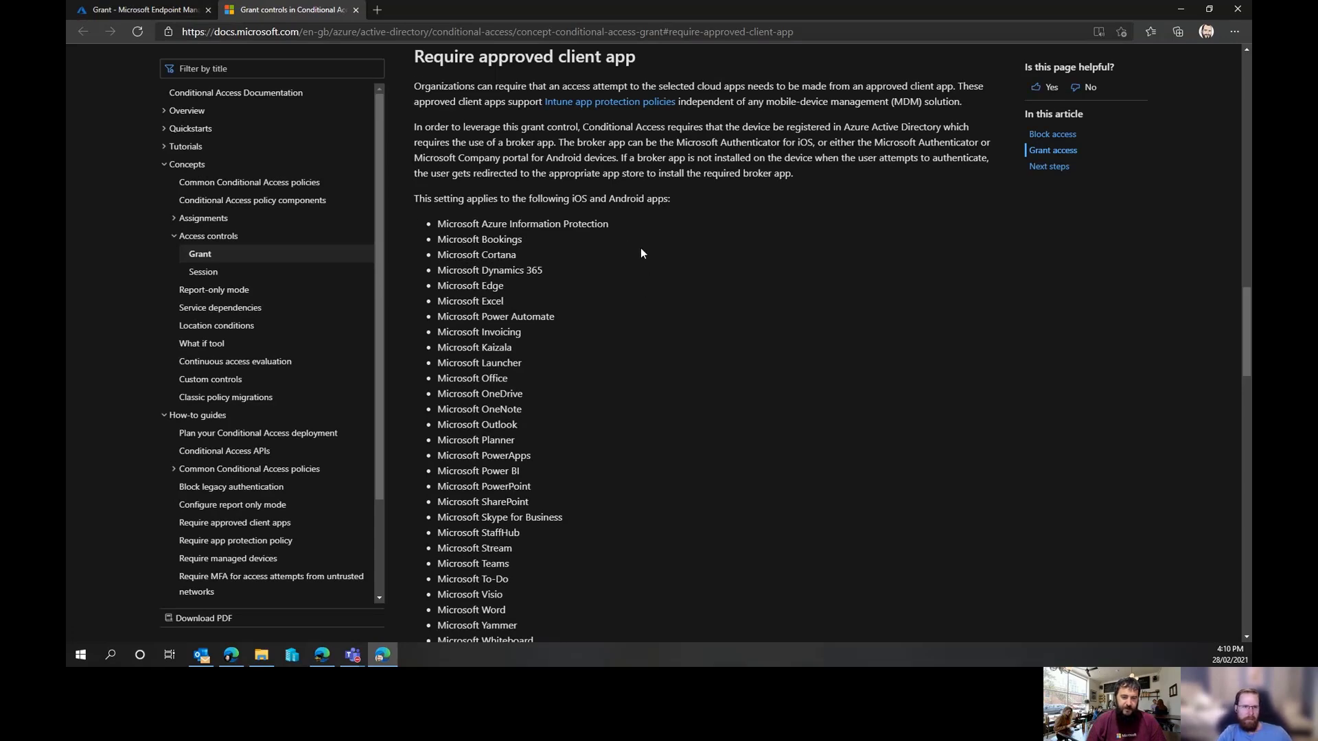
scroll(640, 253, "down", 2)
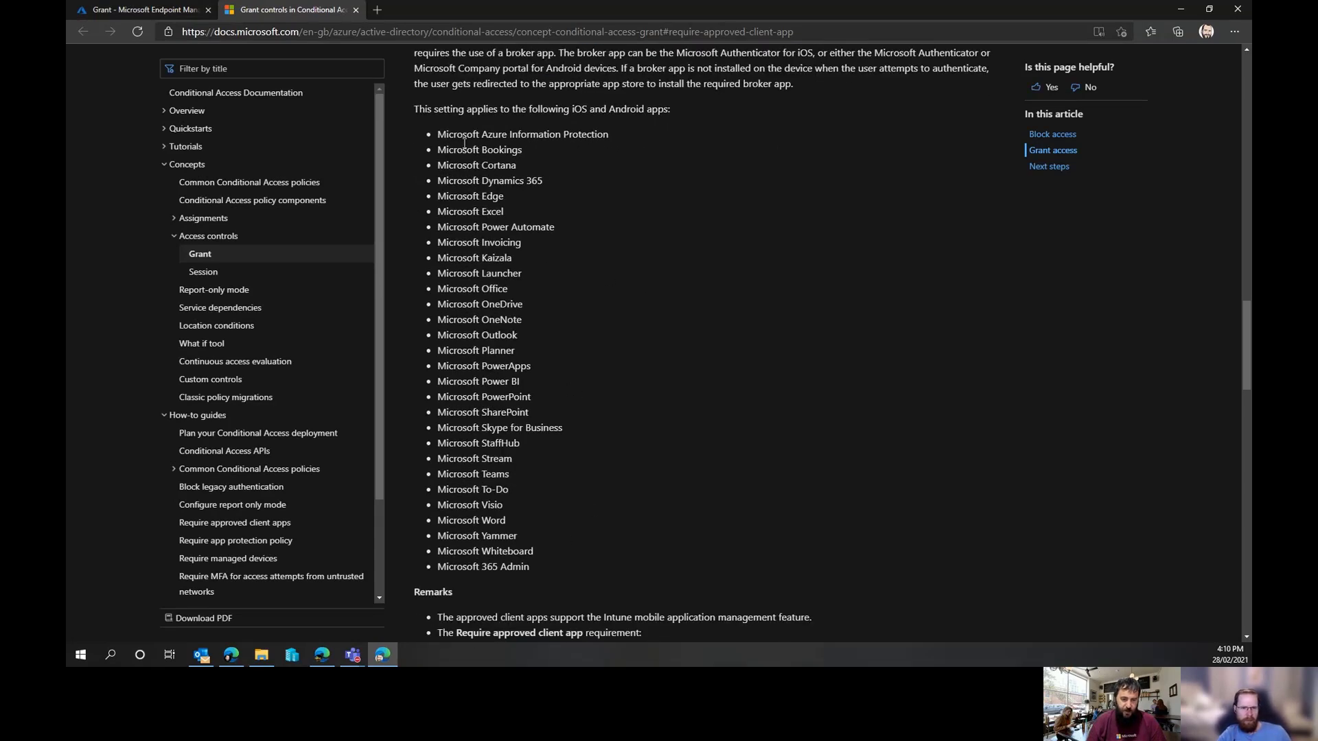
left_click_drag(415, 108, 590, 575)
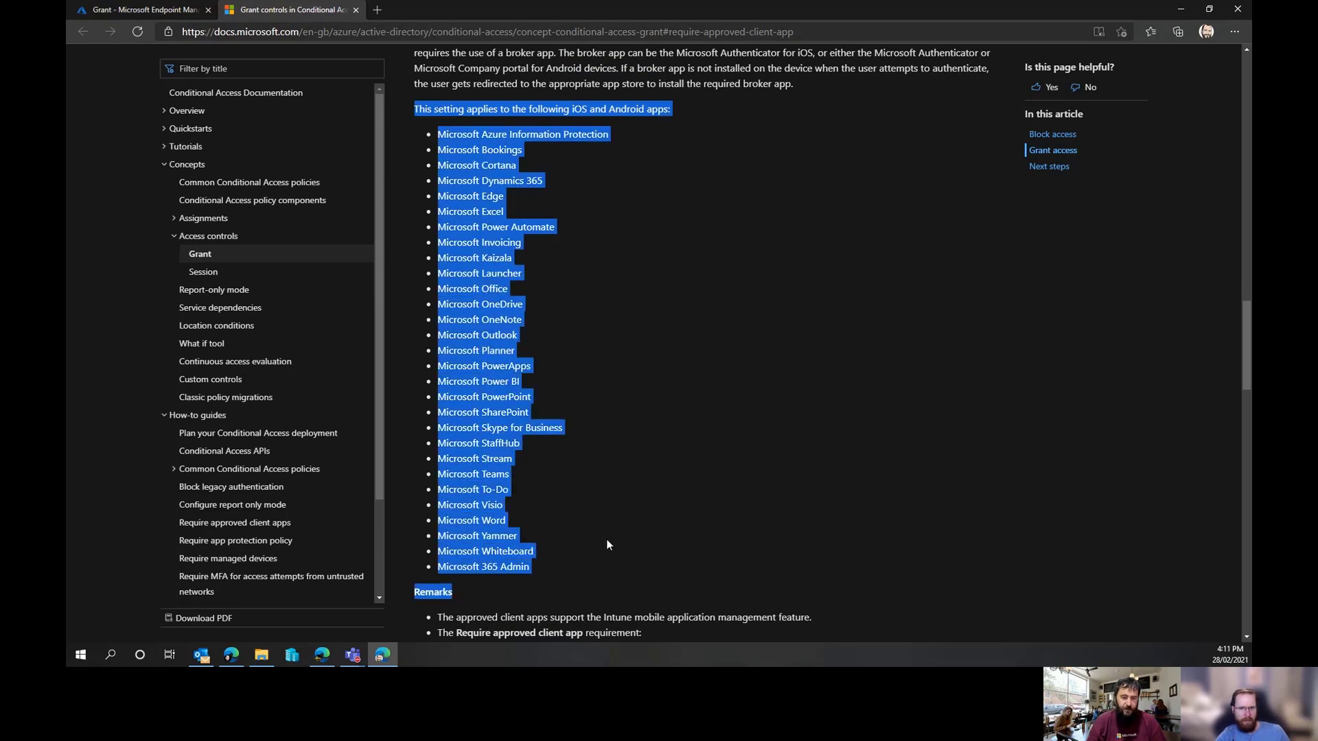
scroll(755, 476, "up", 1)
scroll(754, 475, "up", 2)
left_click(682, 199)
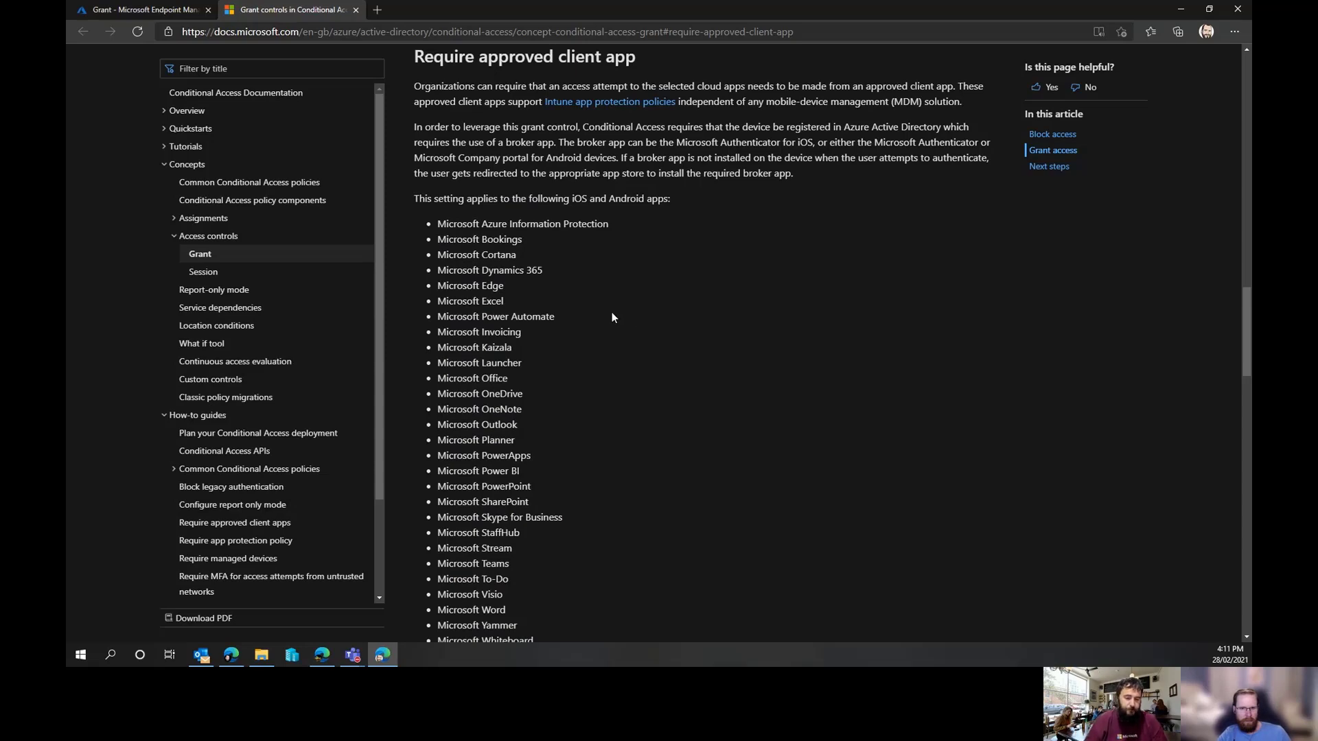
scroll(612, 313, "down", 4)
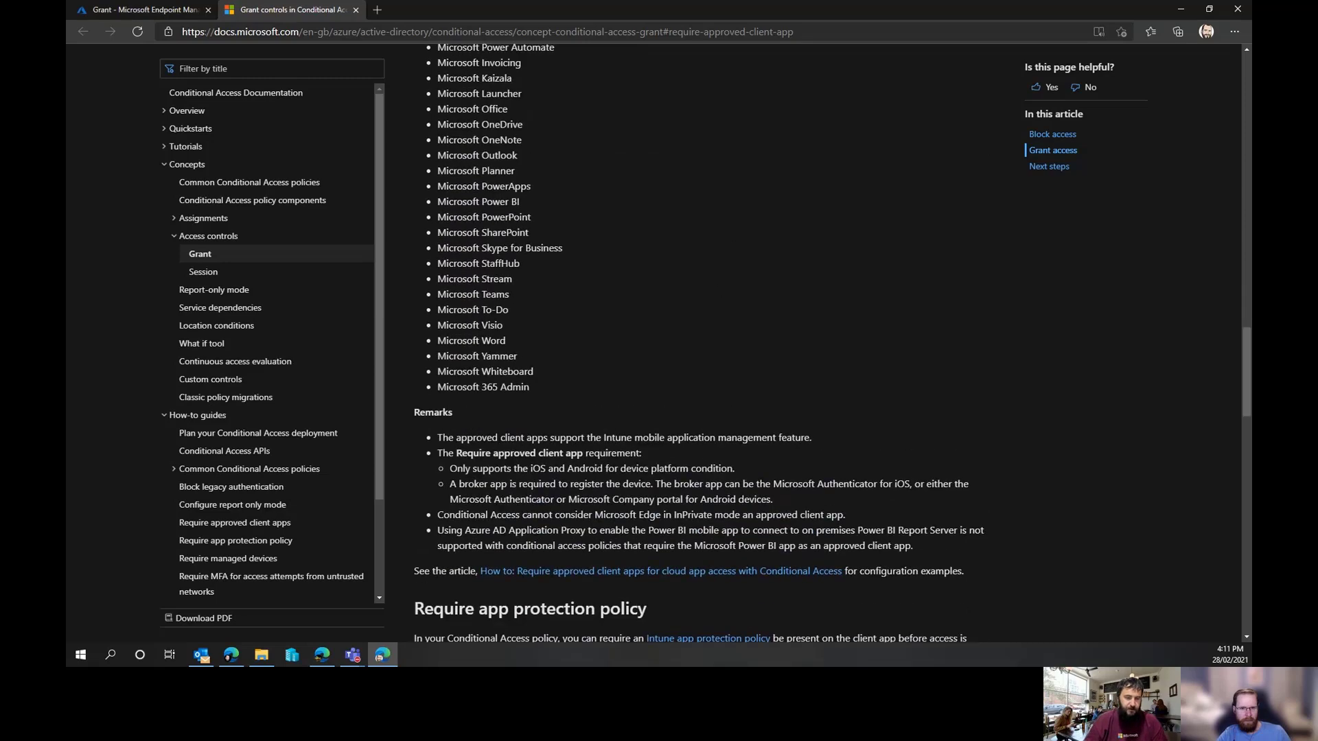
left_click(114, 13)
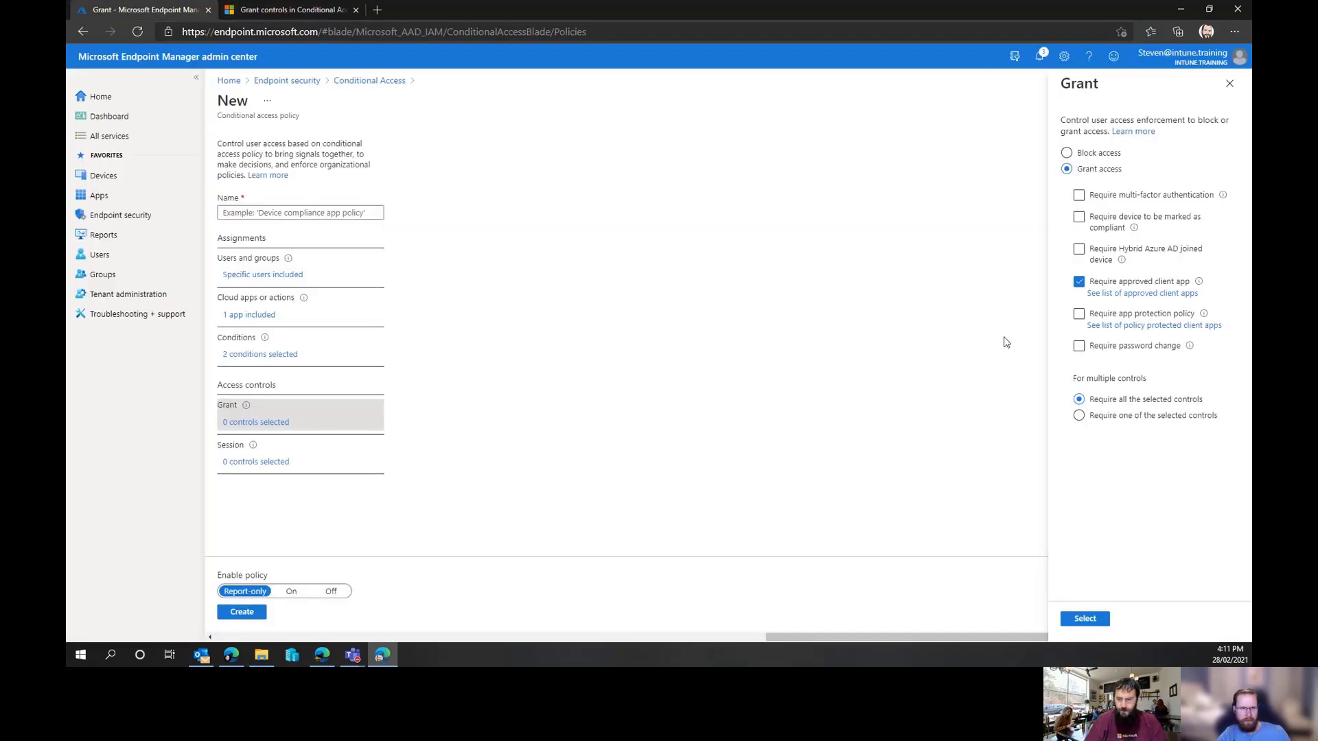
Also require app protection policy, review its documented supported apps, and confirm both grant controls
left_click(1079, 315)
left_click(1114, 325)
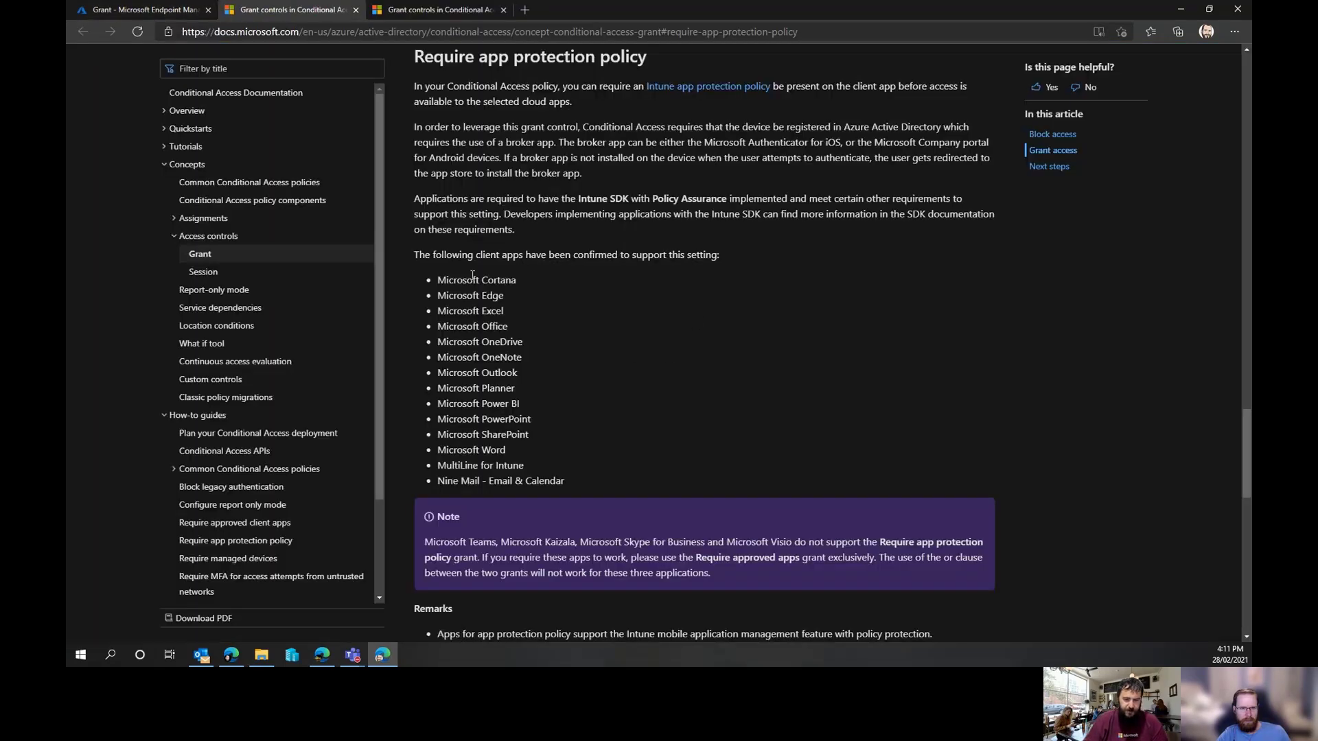
left_click_drag(438, 280, 566, 479)
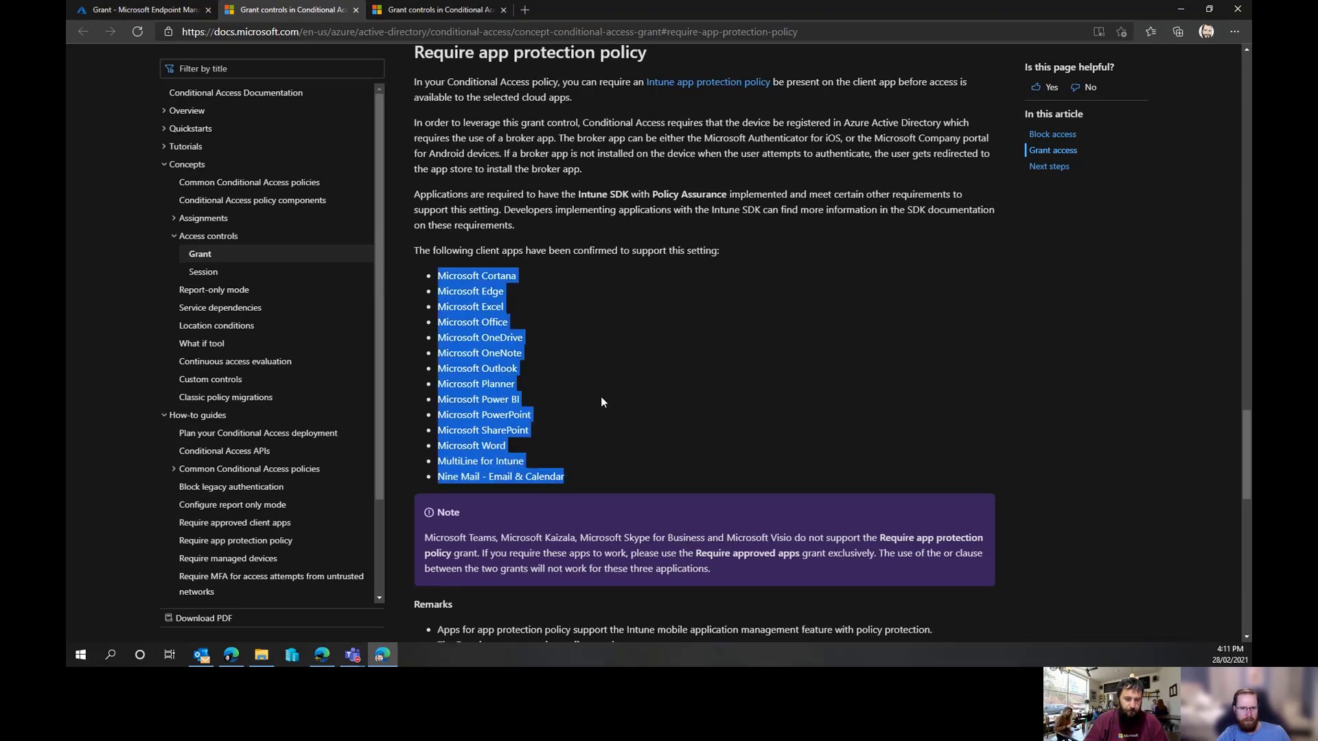
scroll(600, 397, "down", 3)
scroll(501, 251, "up", 1)
scroll(502, 251, "up", 5)
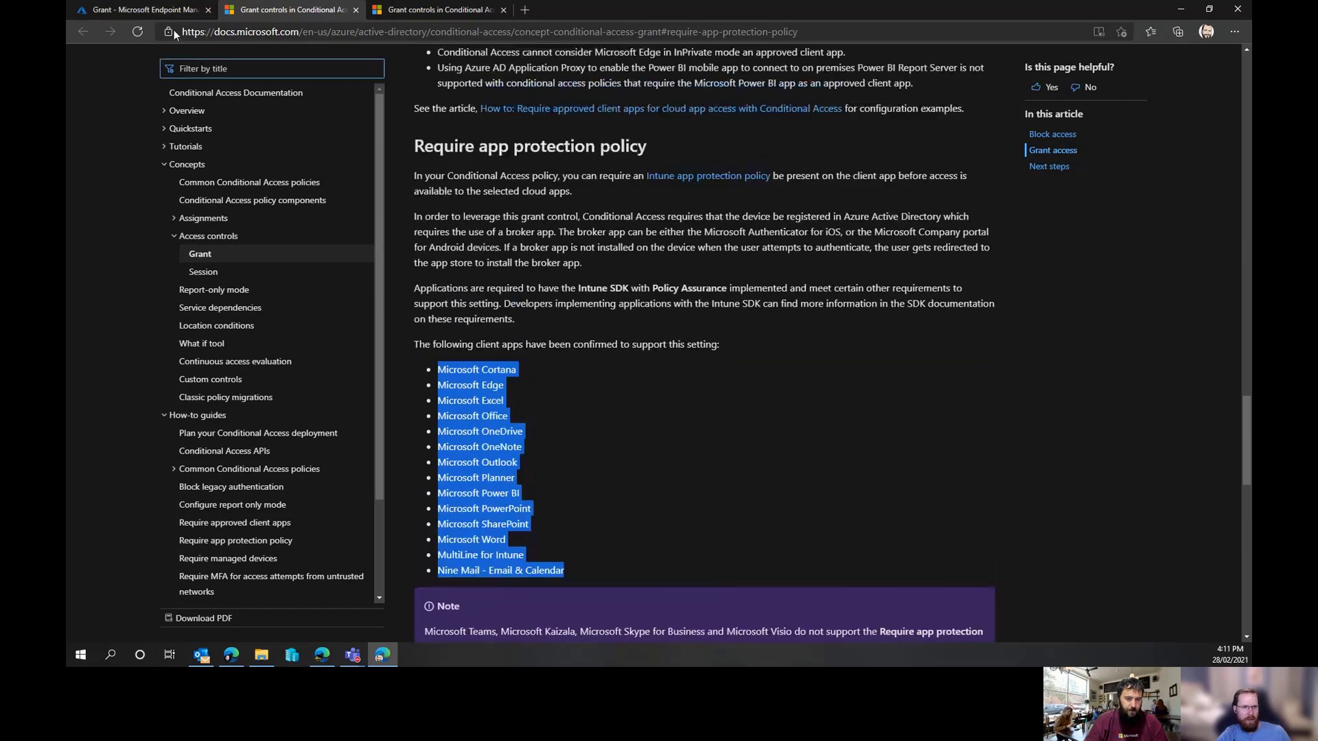
left_click(137, 10)
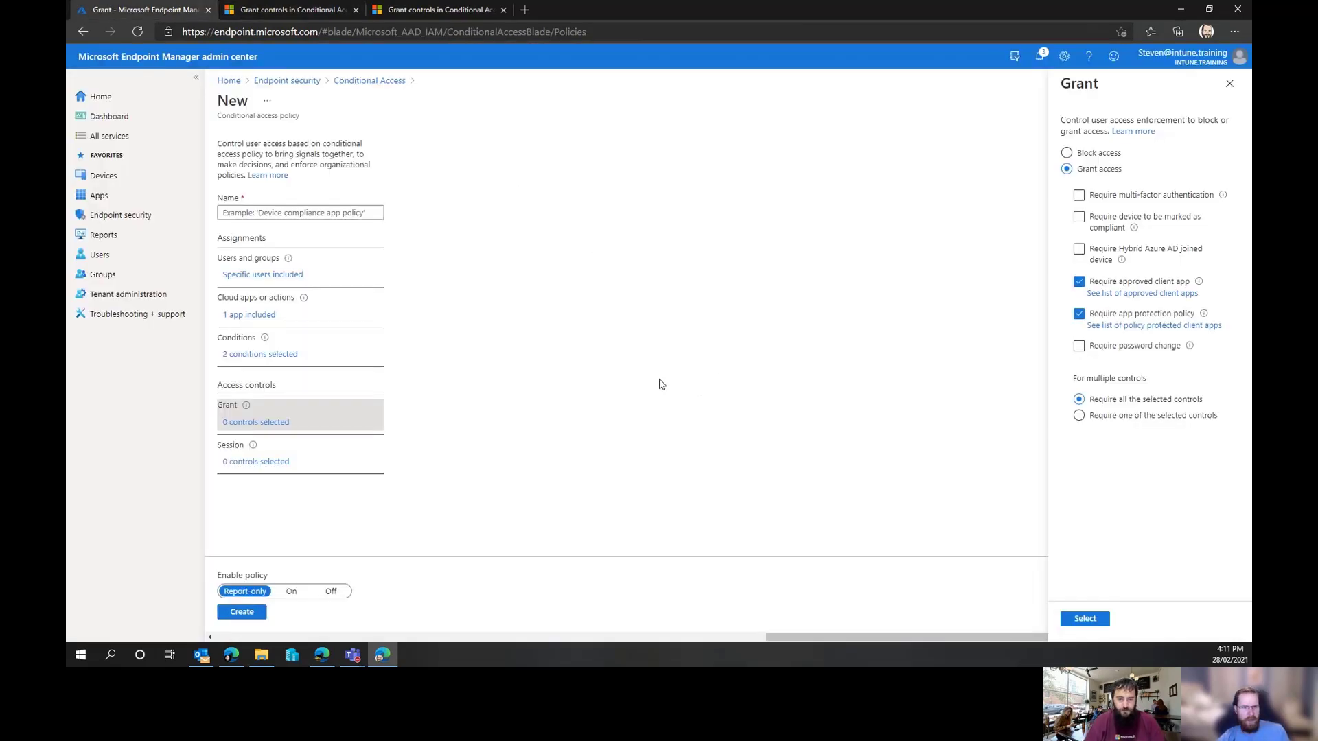
left_click(1078, 620)
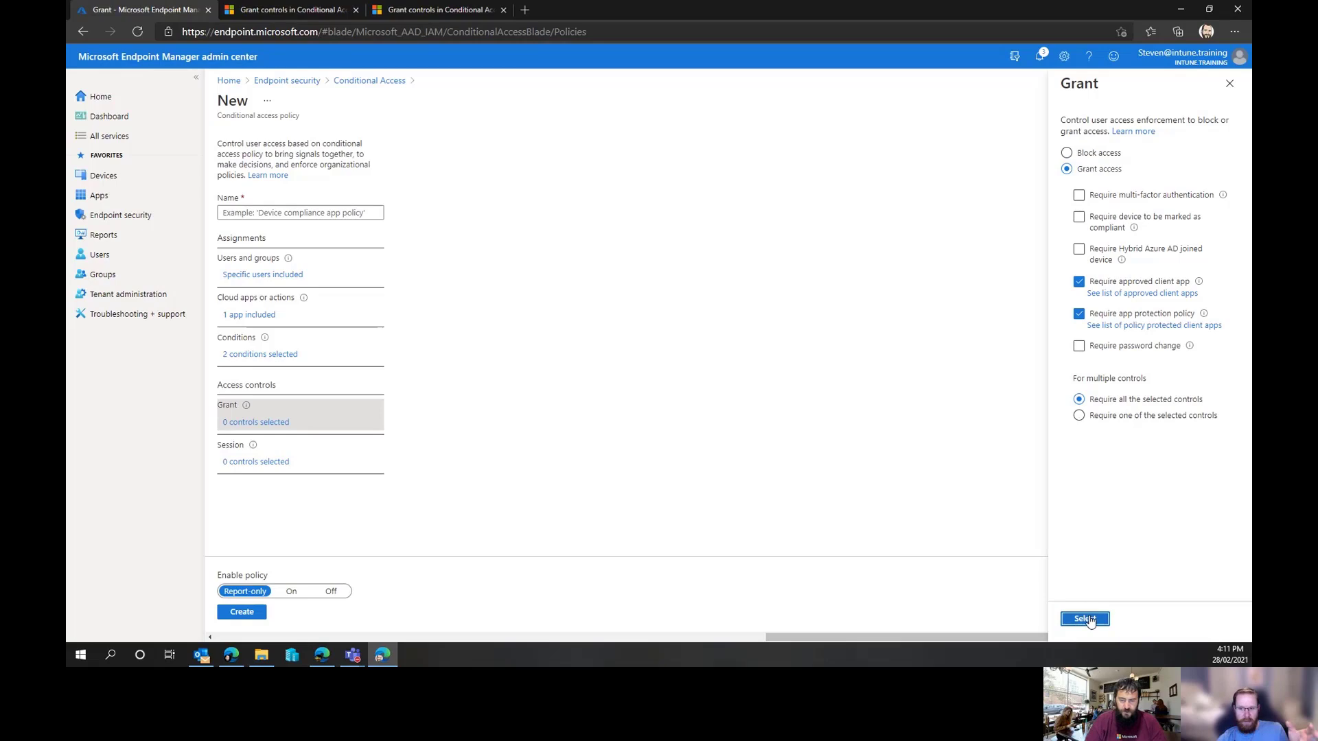
left_click(1084, 619)
Add Mobile apps and desktop clients to the Client apps condition
left_click(268, 356)
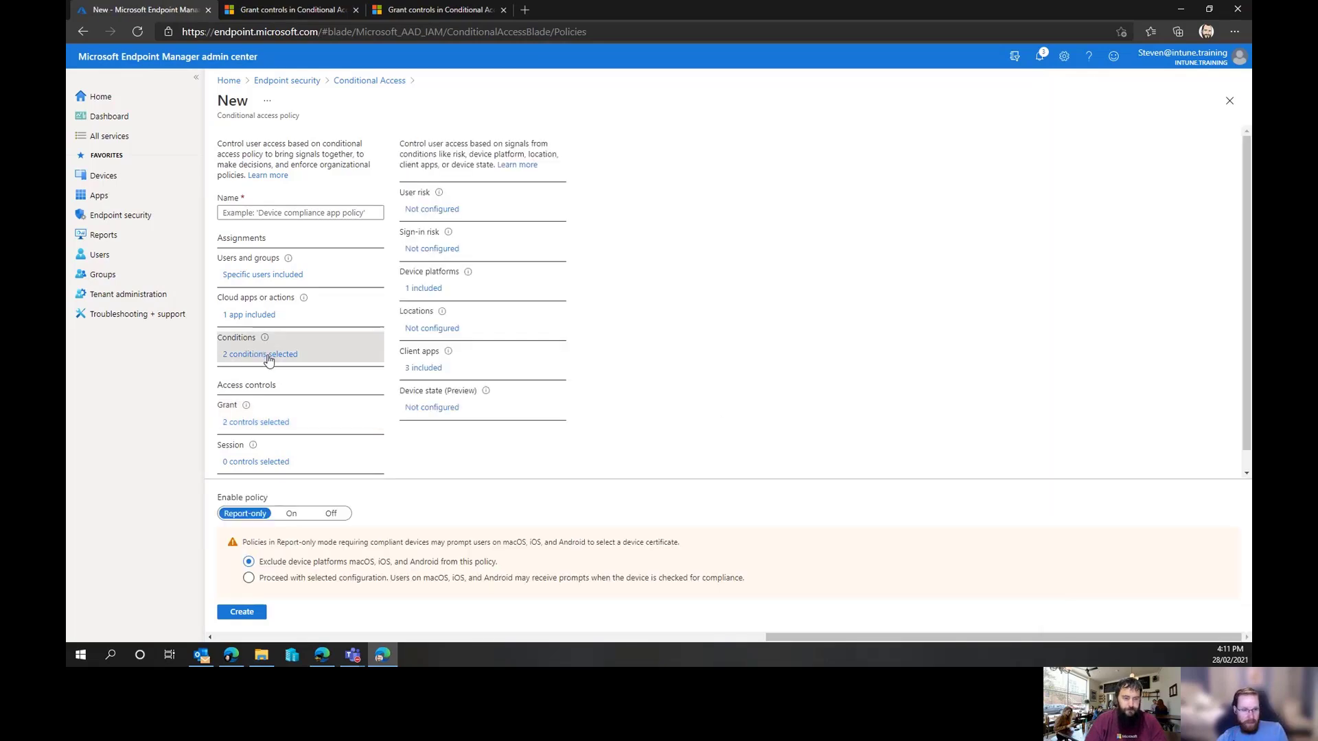
left_click(423, 369)
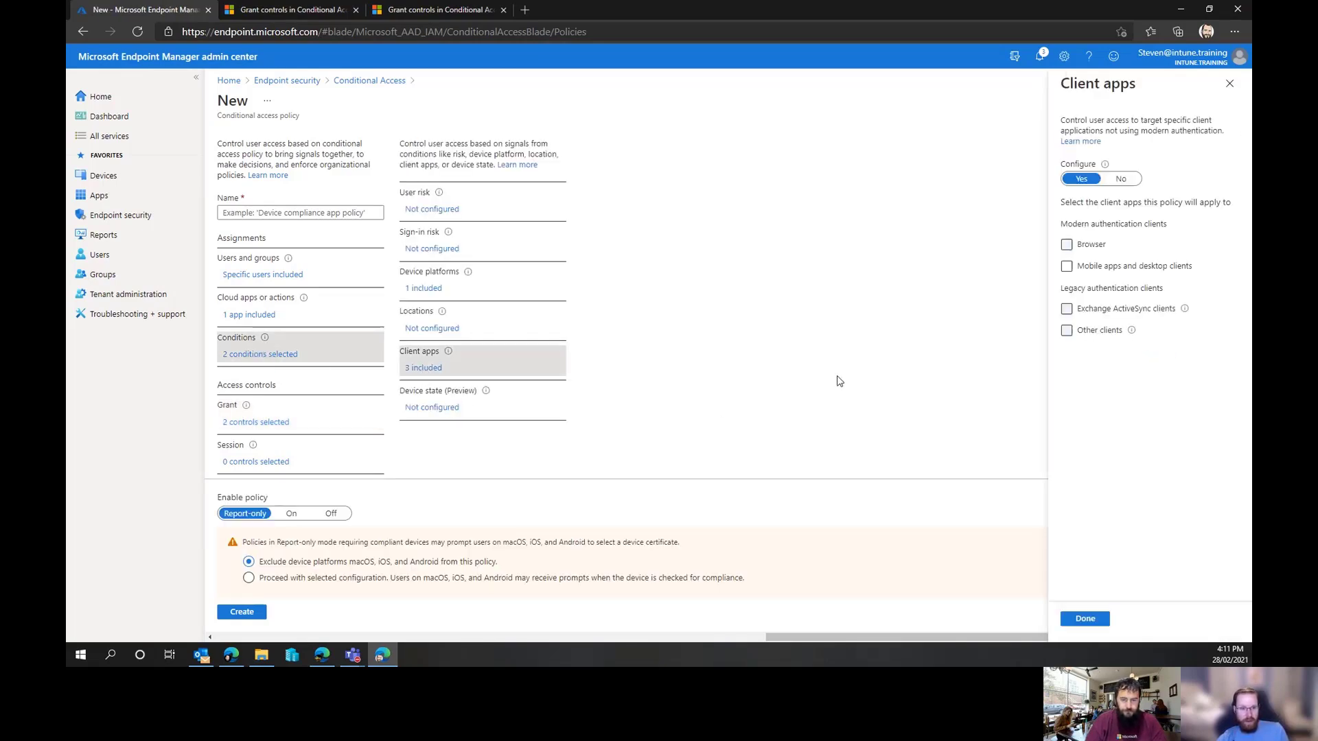
left_click(1066, 266)
left_click(1085, 619)
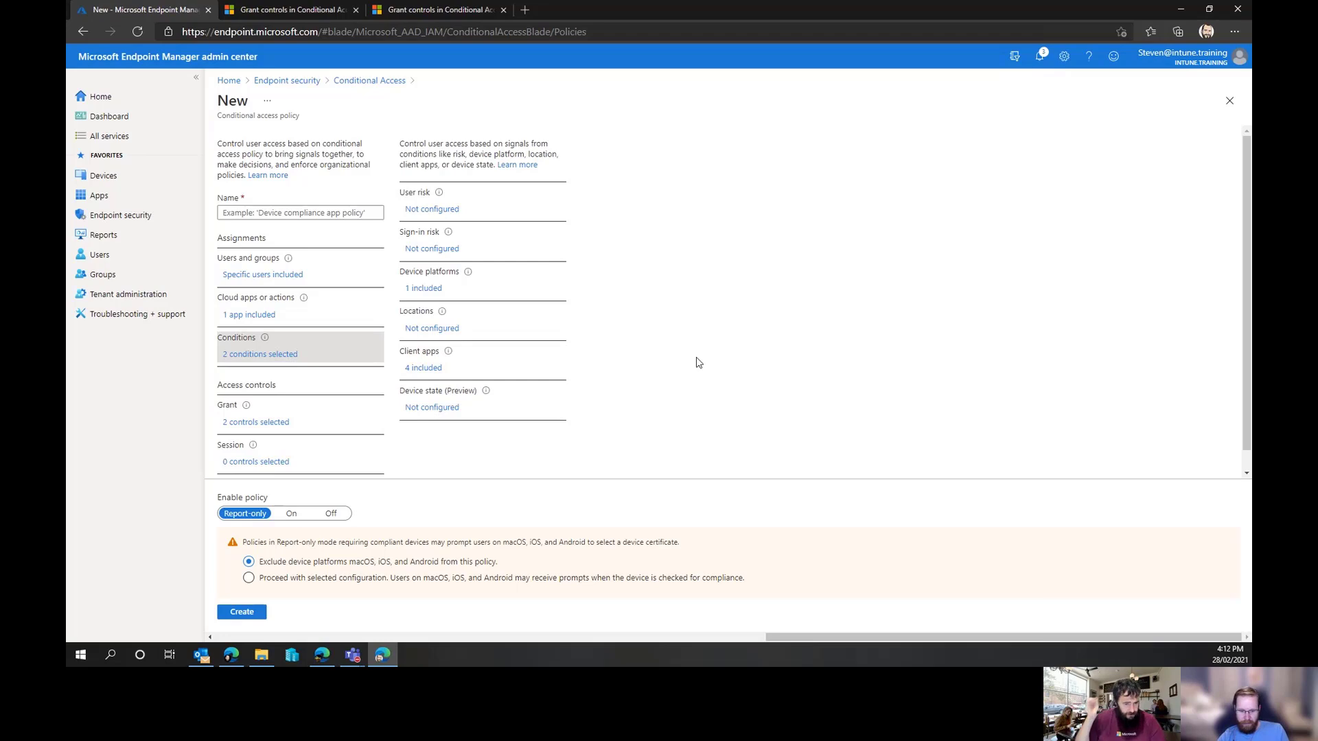
Inspect the Session controls and close them without selecting any
left_click(273, 461)
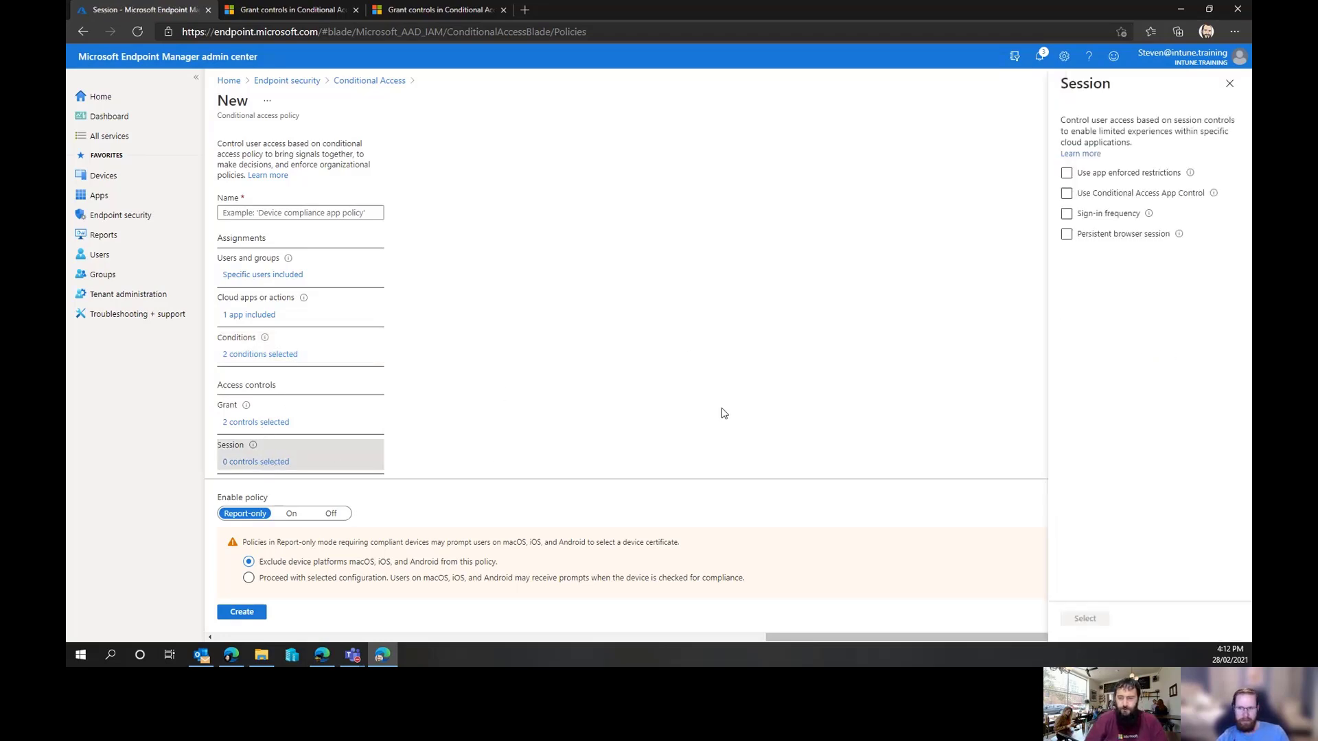
left_click(1165, 195)
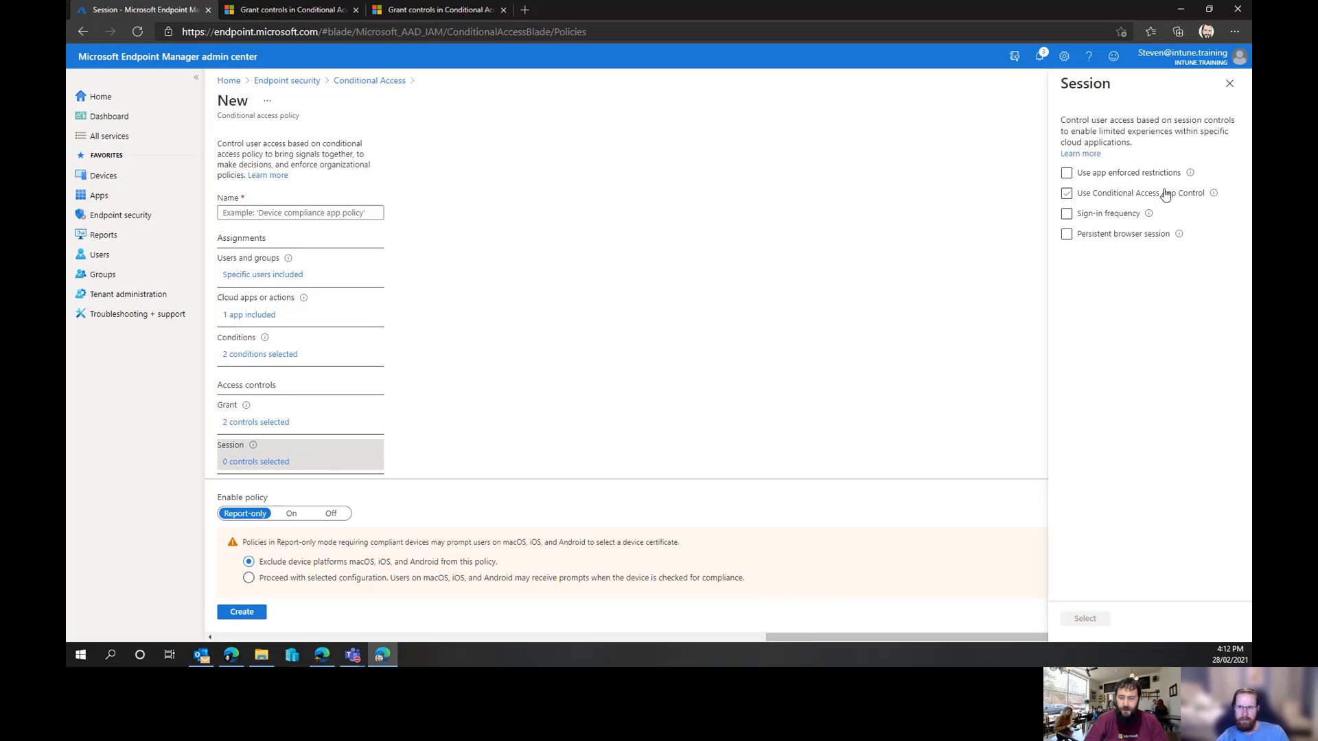
left_click(1229, 83)
Switch Enable policy to On and try to create the policy
left_click(291, 514)
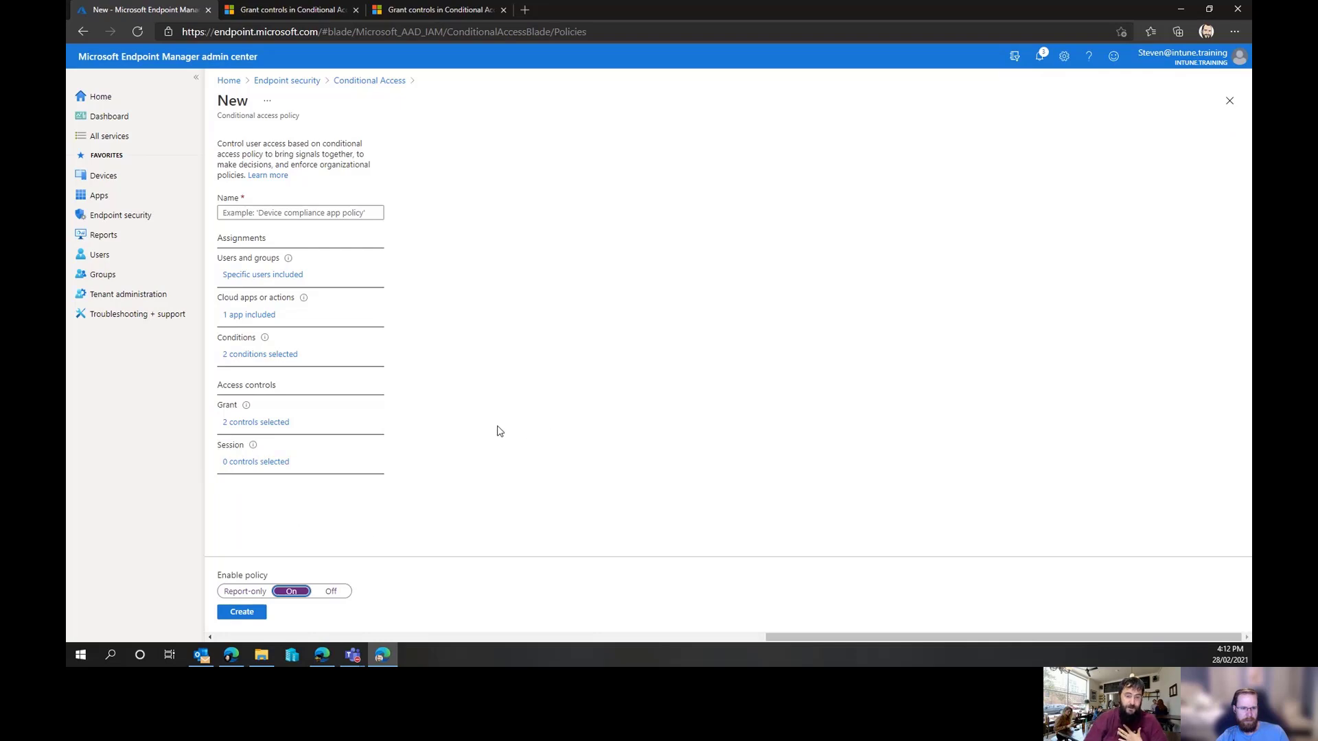
left_click(239, 617)
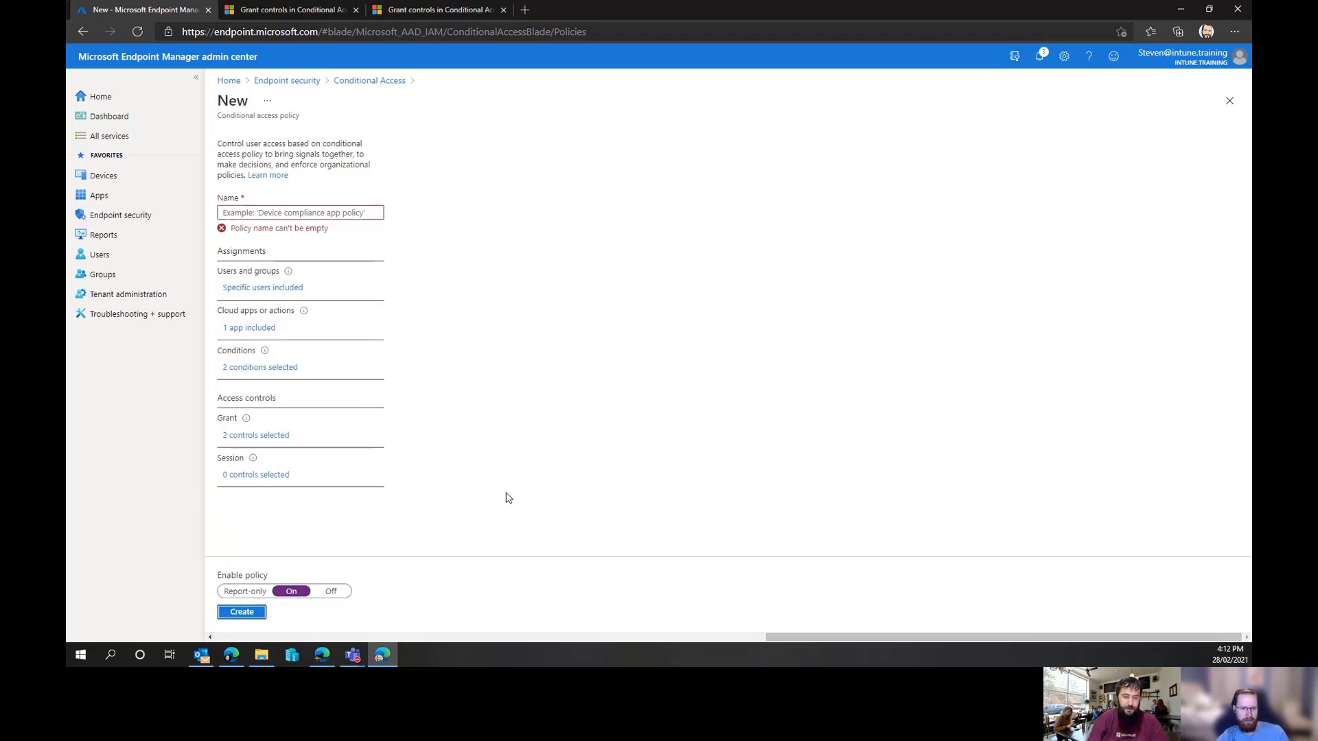
Name the policy with four emojis from the emoji picker and create it
left_click(297, 212)
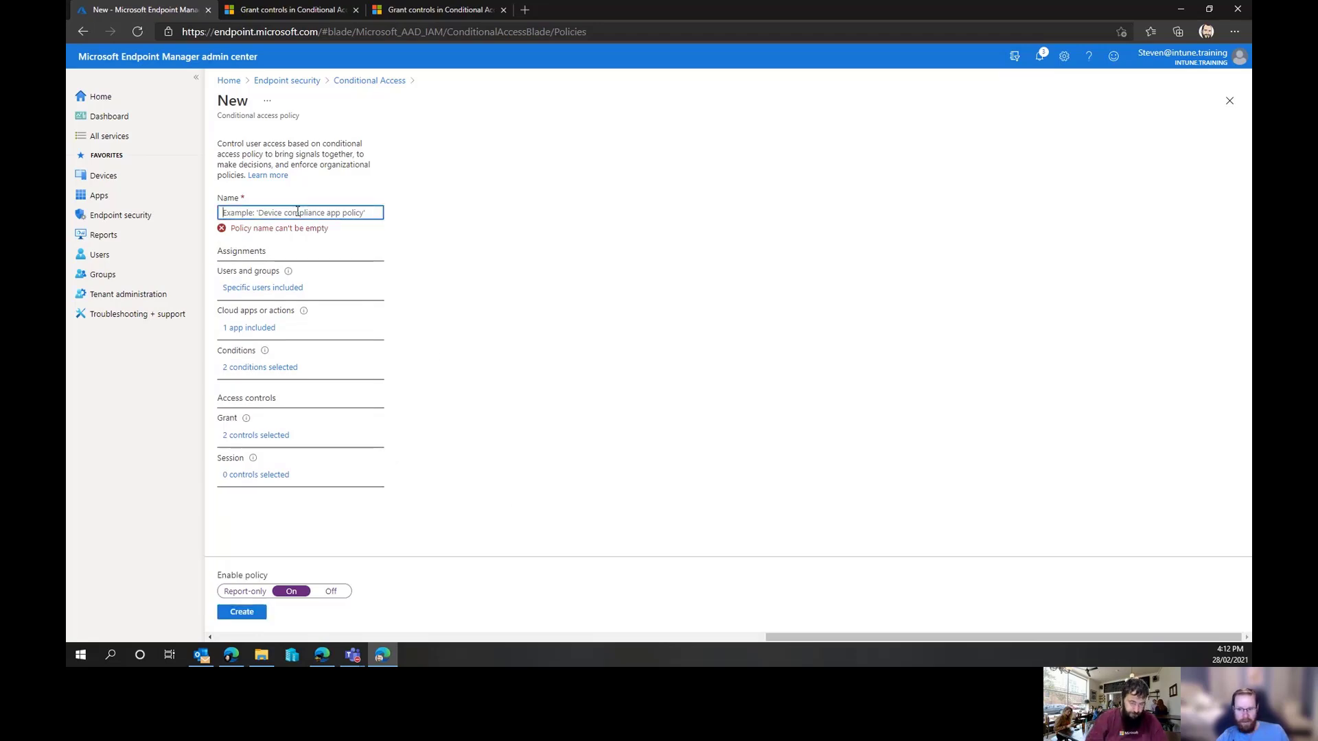
key("super+period")
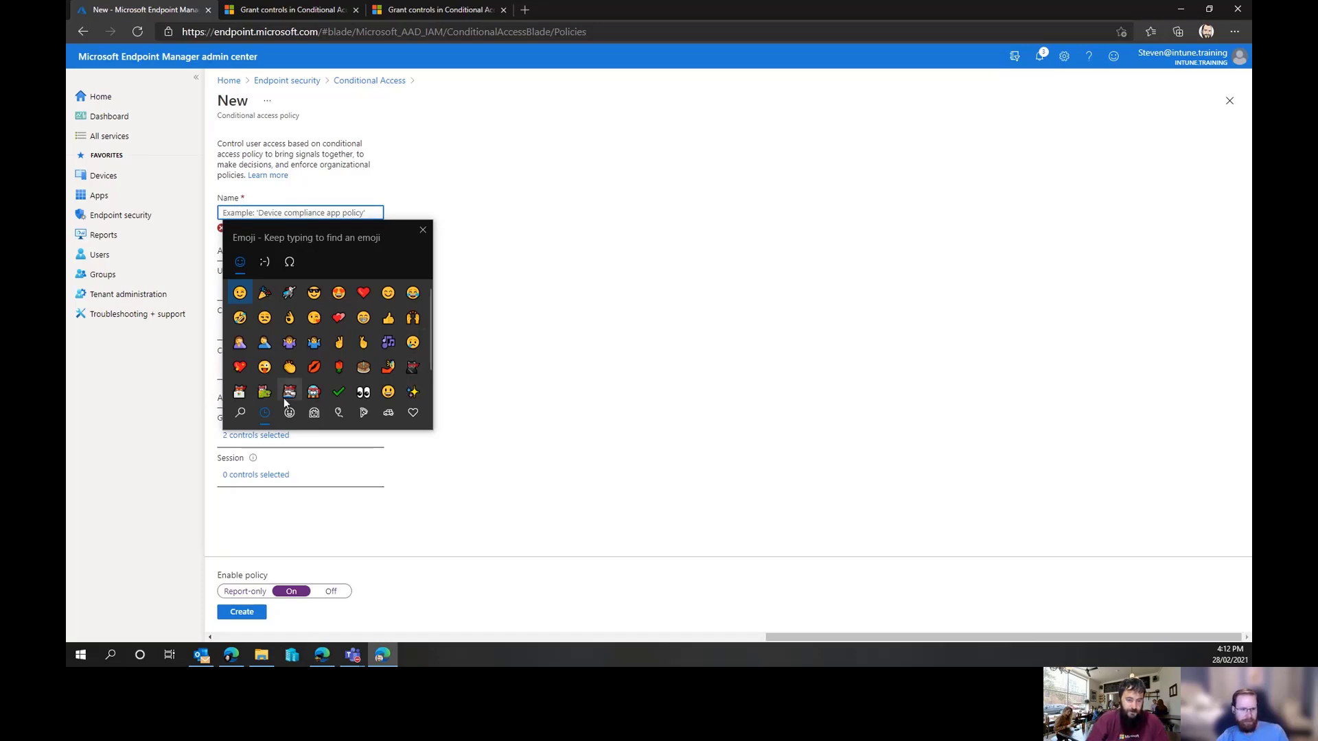
left_click(411, 371)
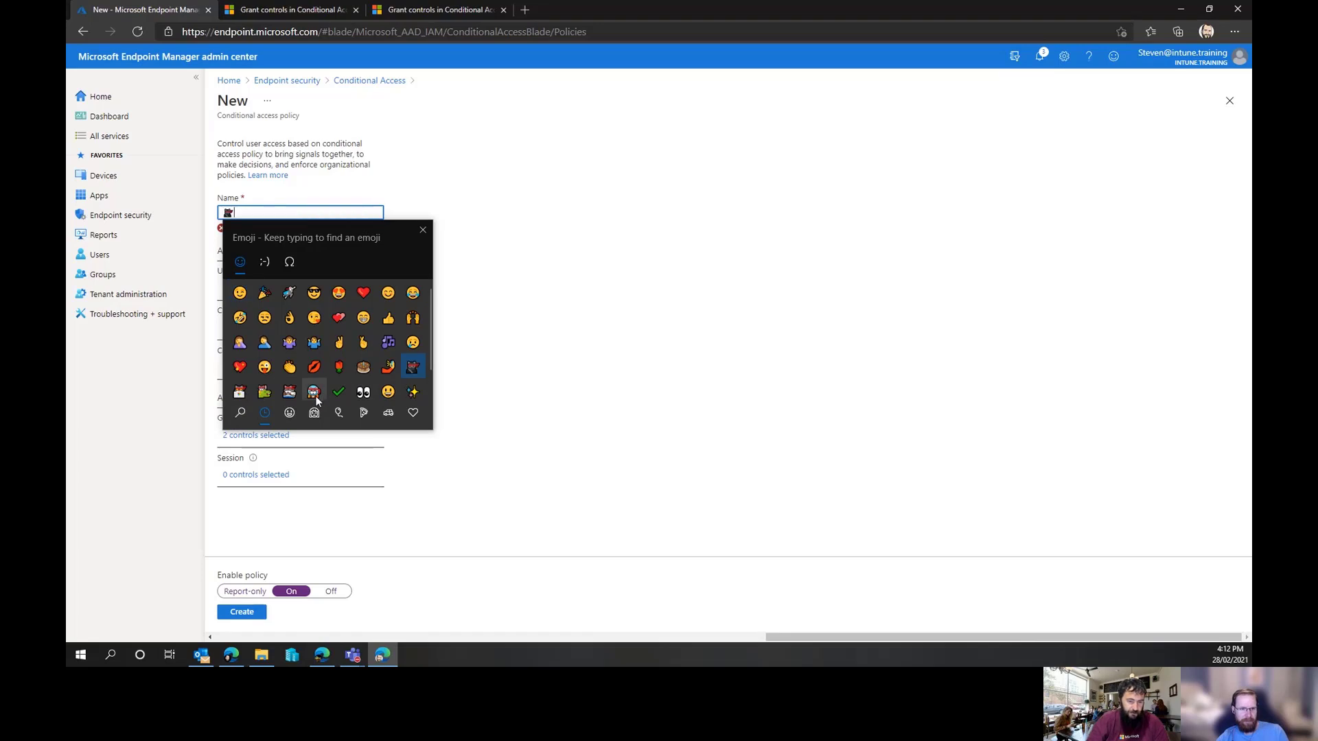
left_click(288, 293)
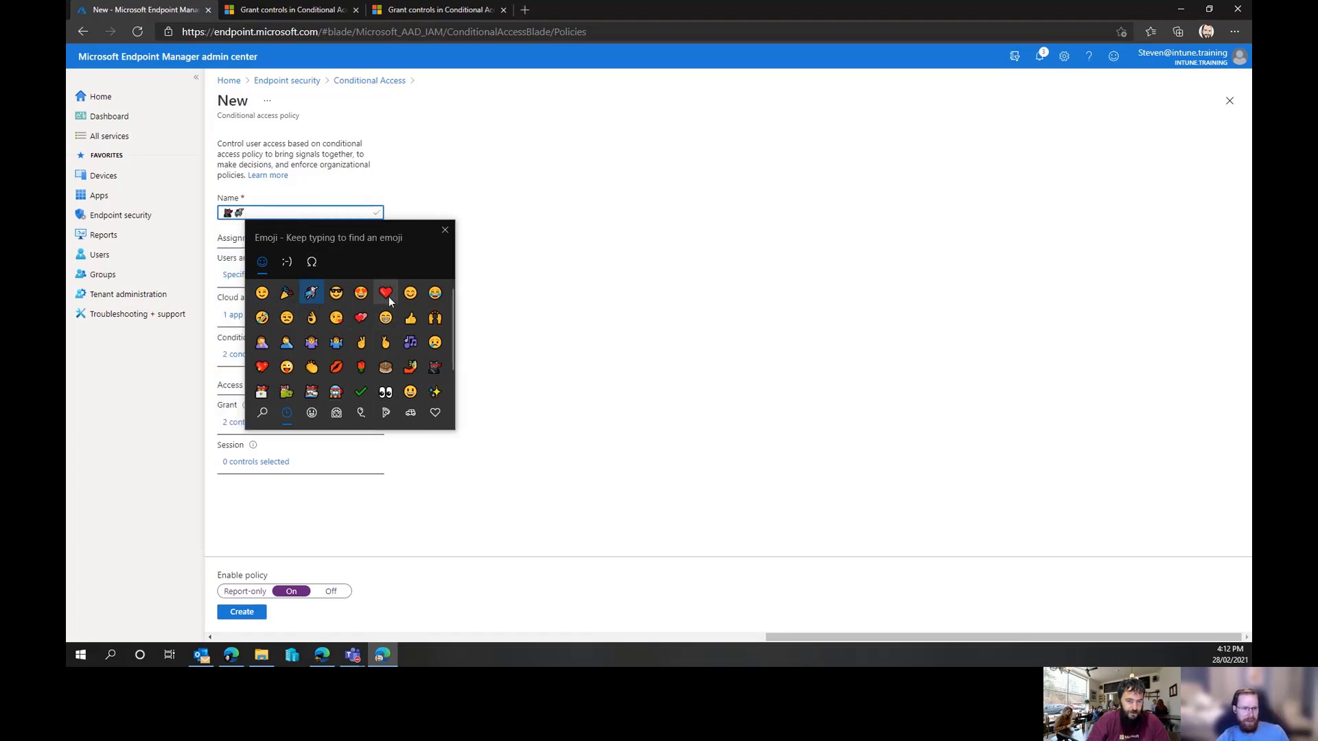
left_click(361, 297)
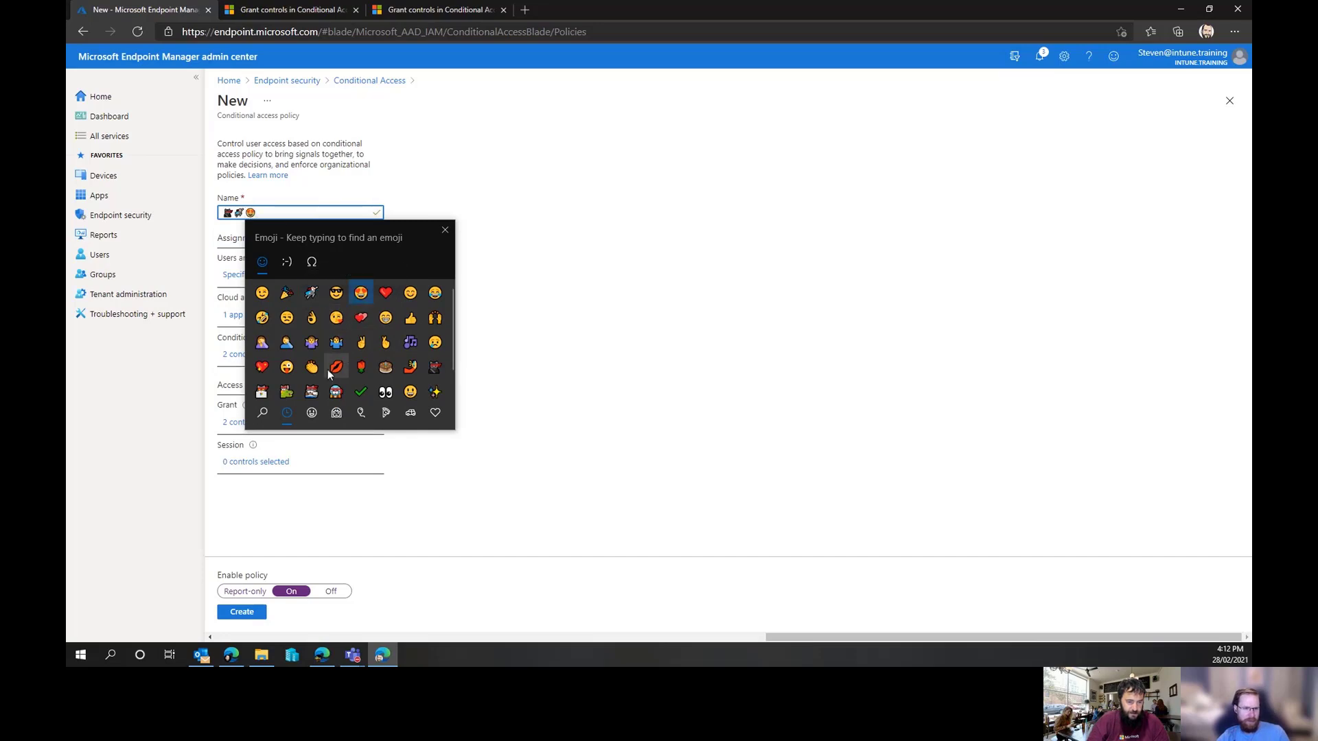
left_click(432, 392)
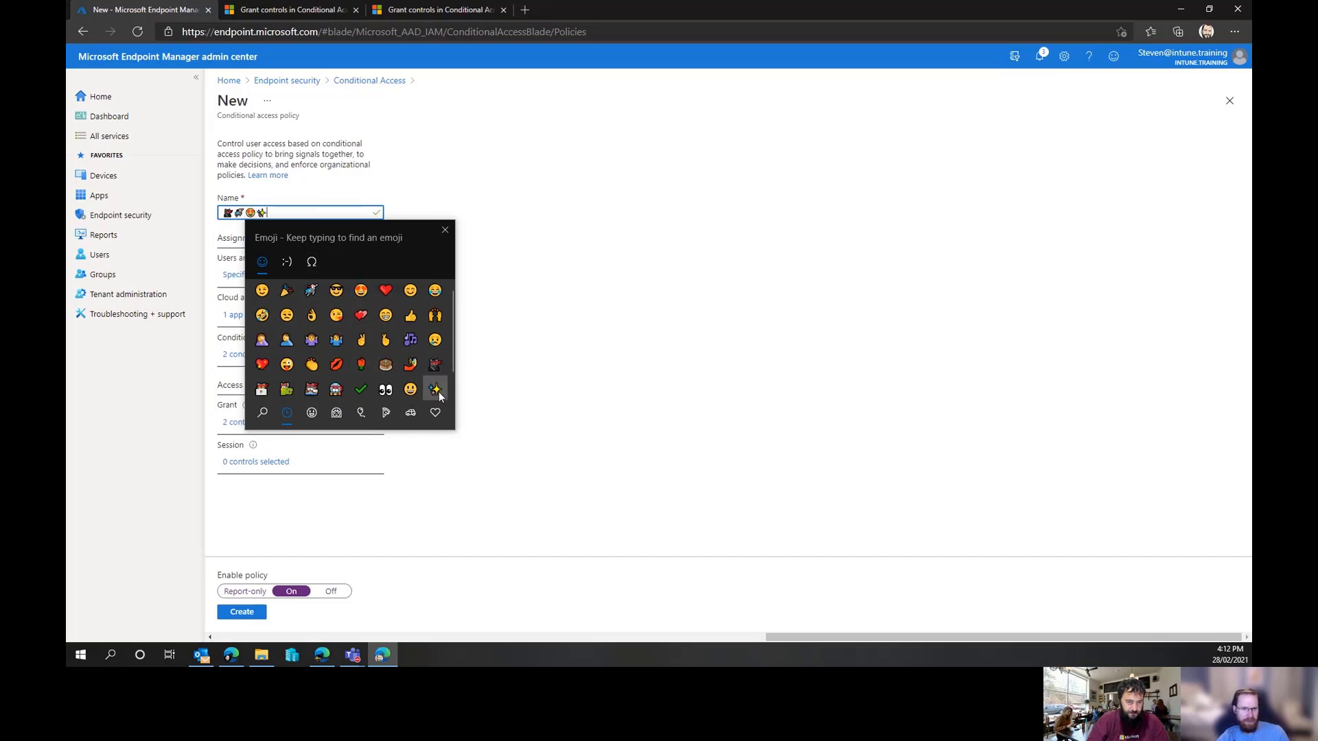
left_click(445, 231)
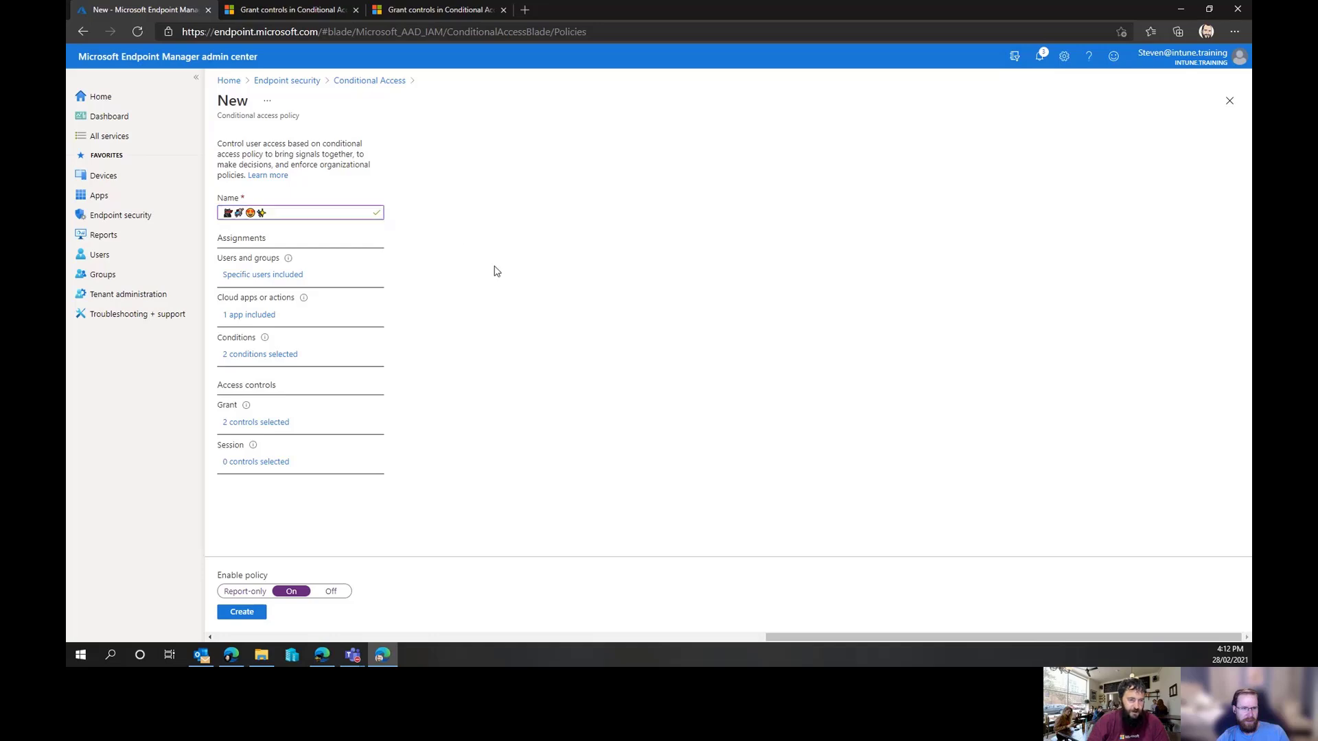
left_click(252, 613)
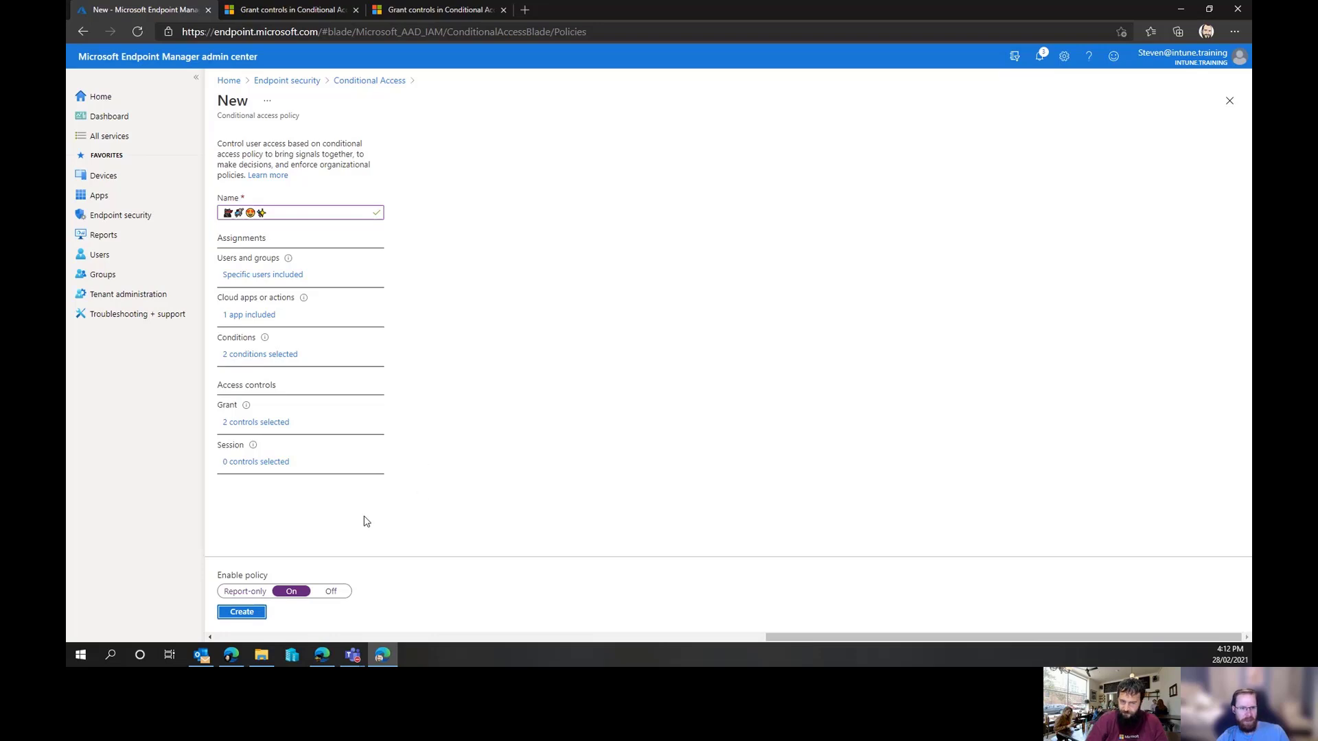
left_click(251, 614)
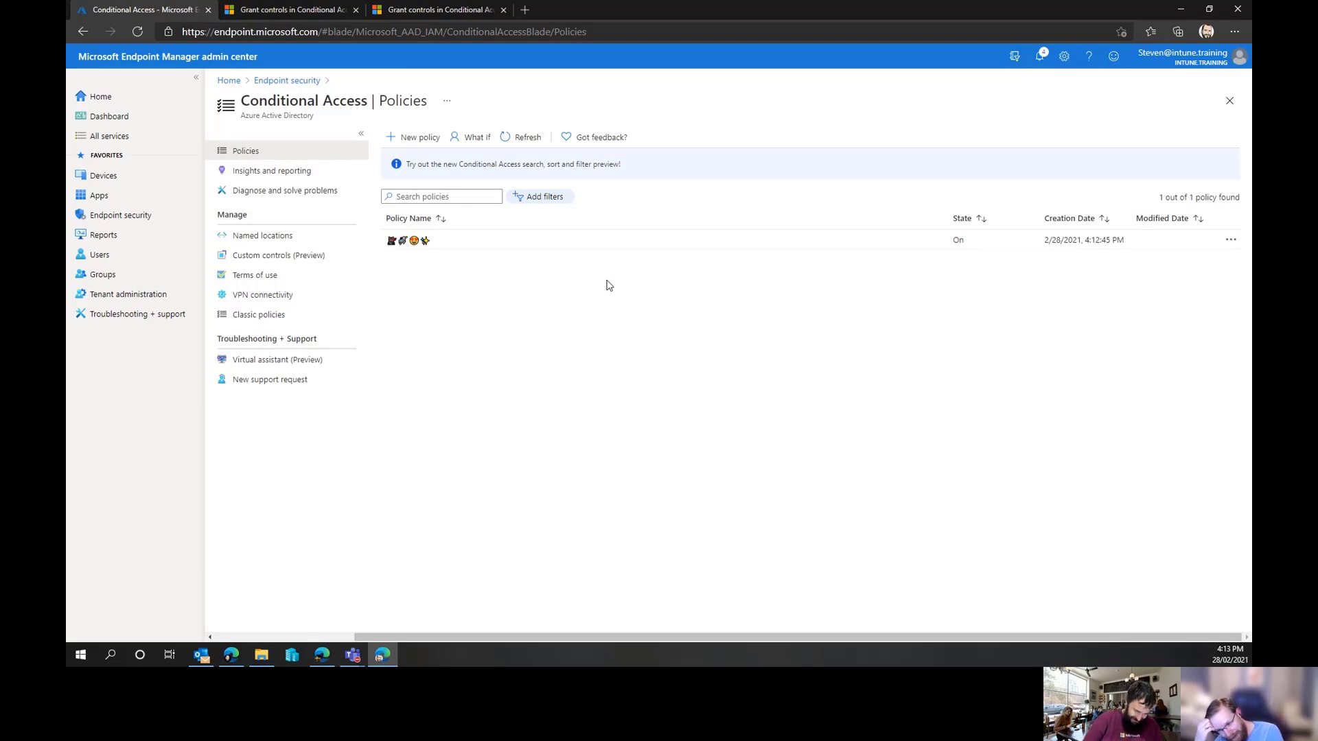
key("super+period")
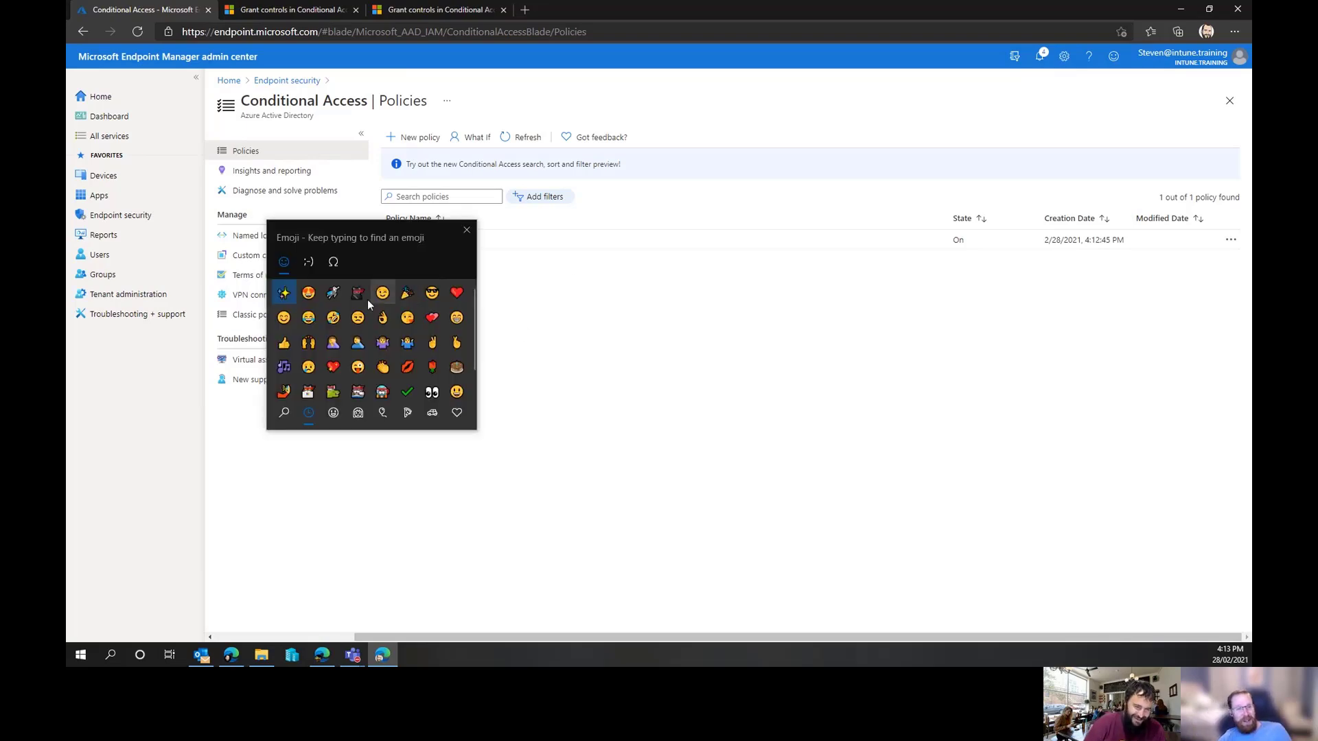
left_click(334, 413)
left_click(358, 415)
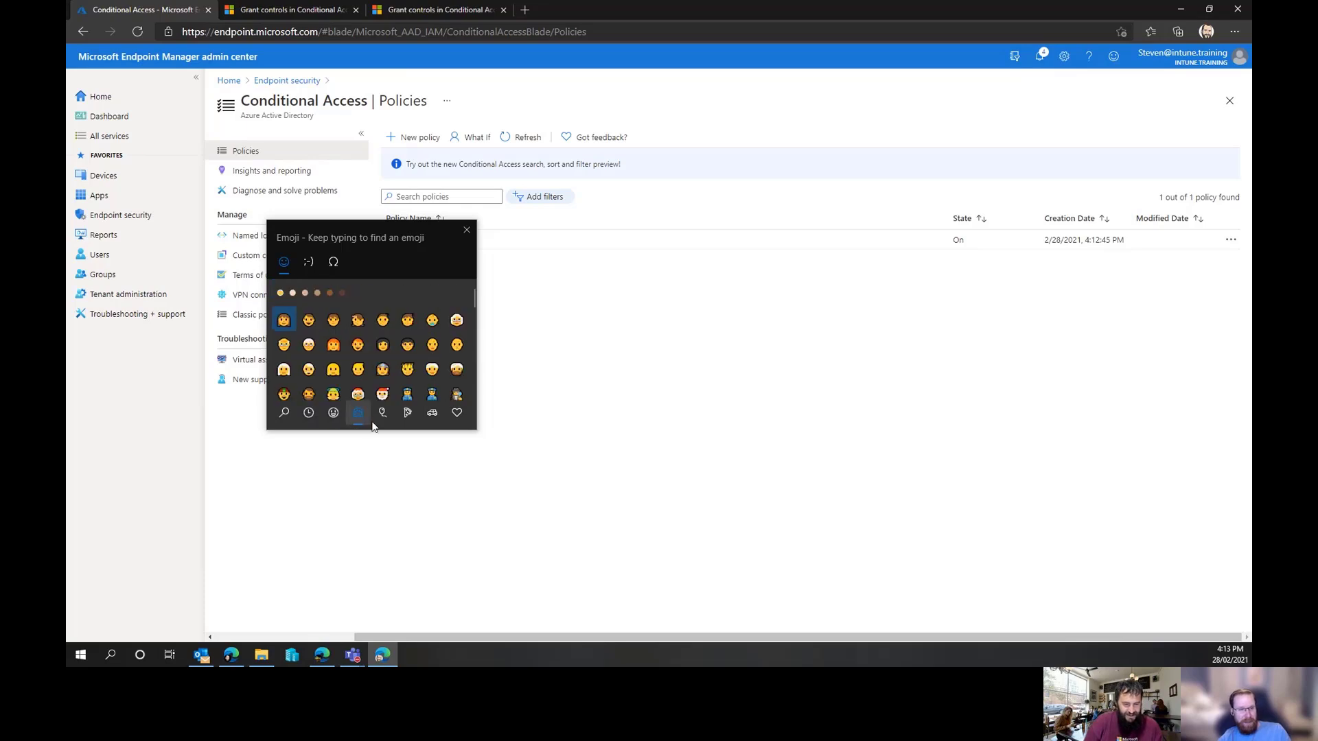
left_click(308, 262)
scroll(398, 341, "down", 1)
scroll(398, 342, "down", 3)
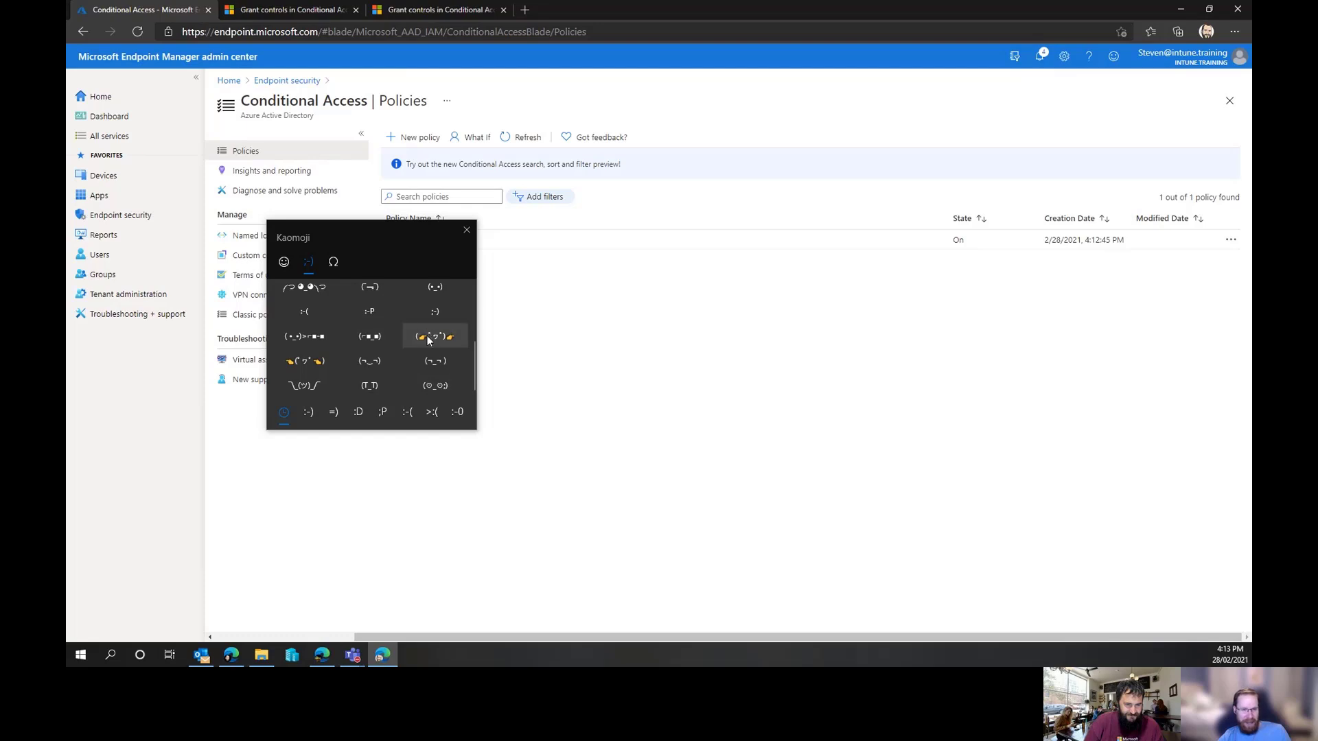
scroll(343, 362, "up", 4)
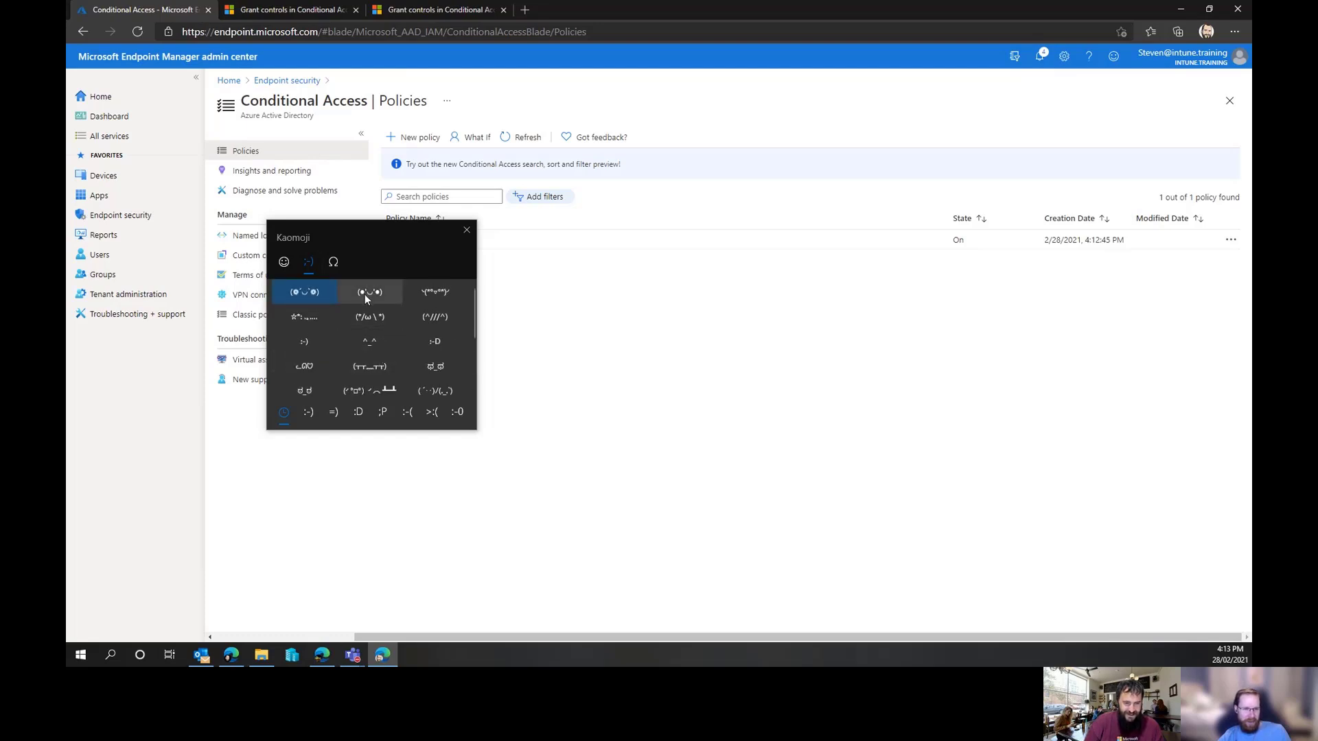
left_click(332, 263)
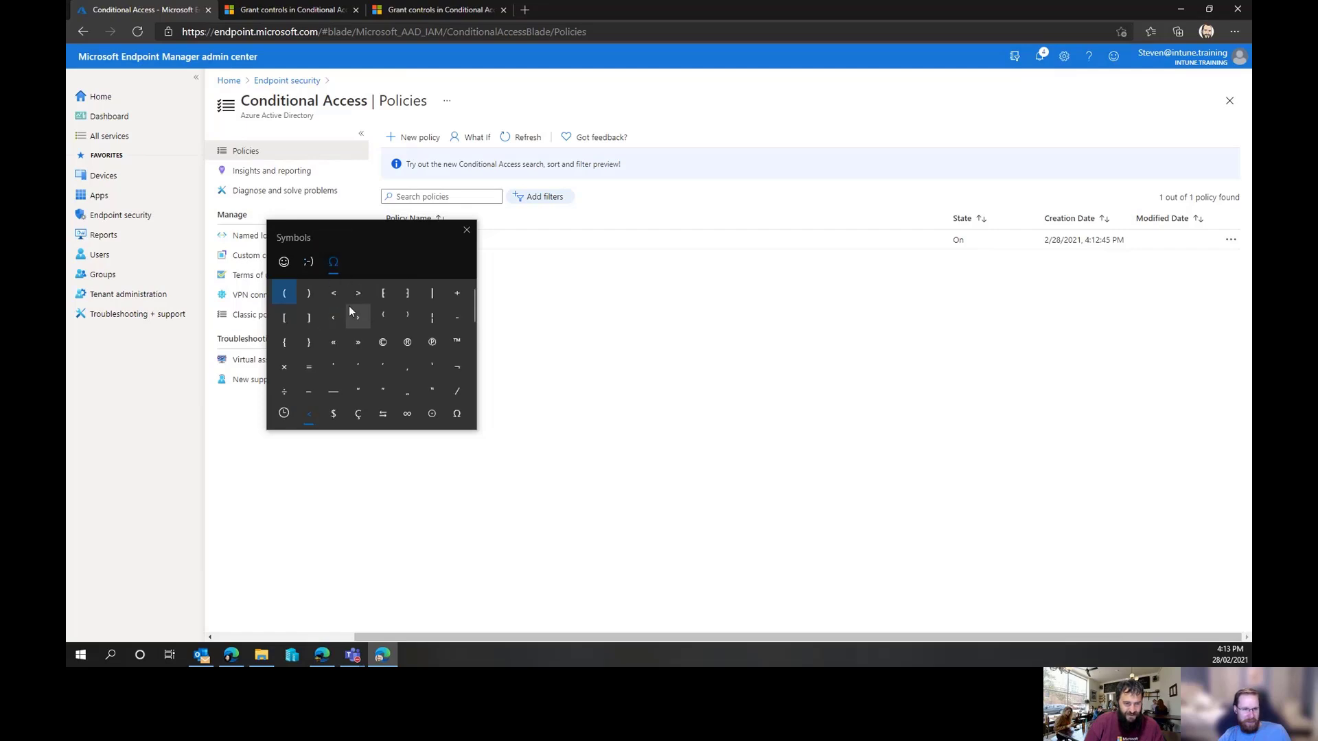
left_click(308, 264)
left_click(284, 262)
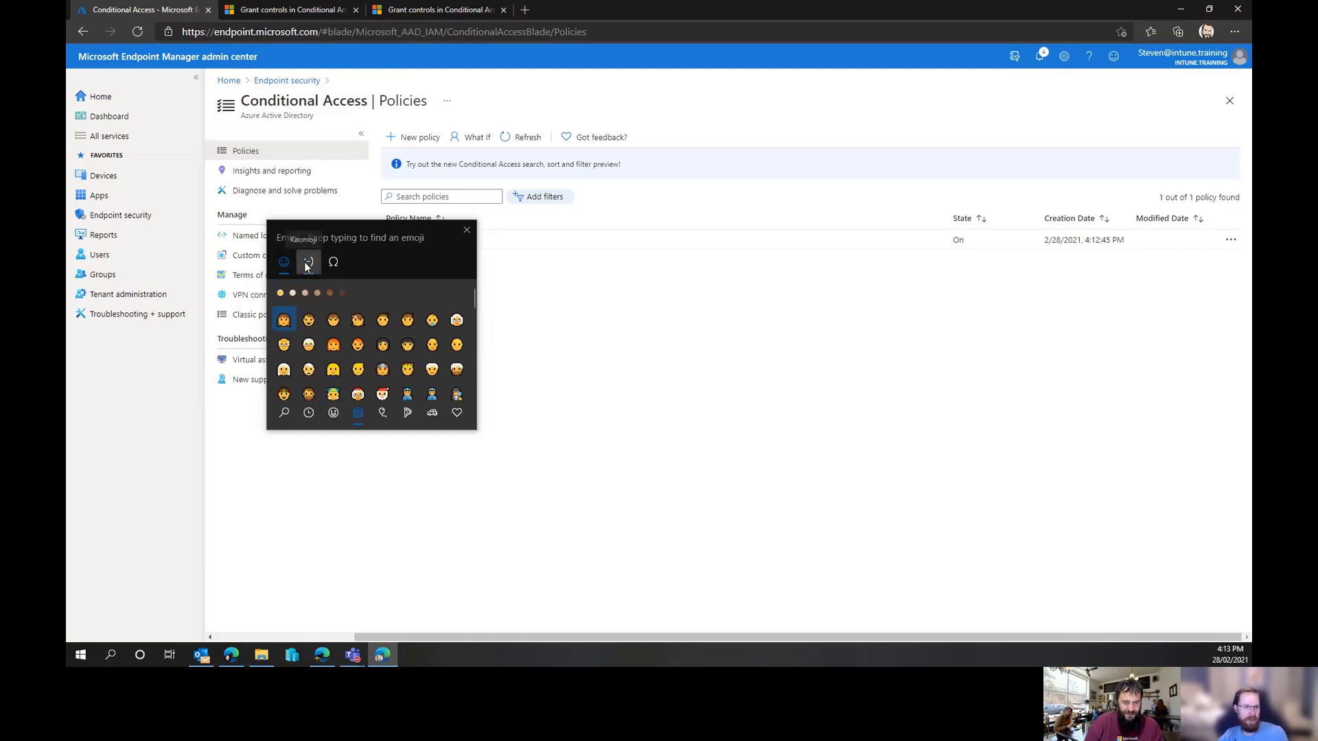
left_click(306, 264)
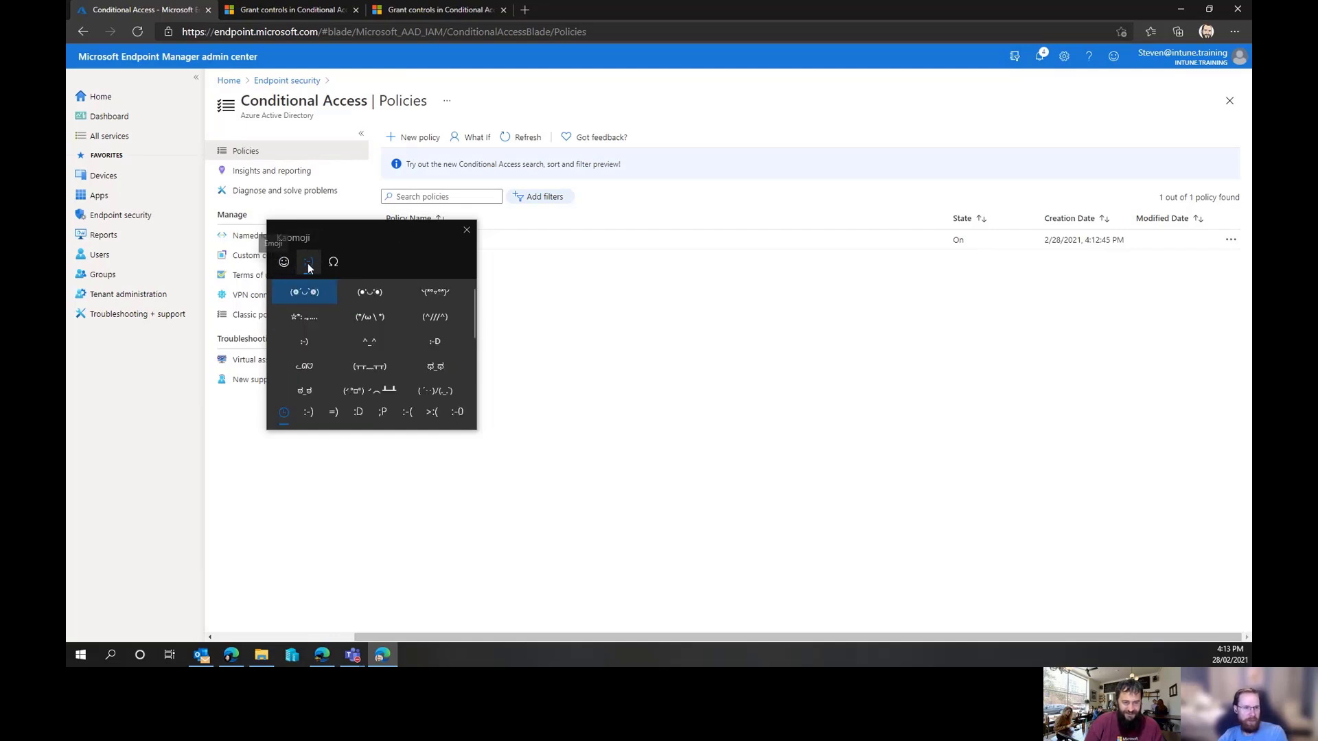
left_click(277, 262)
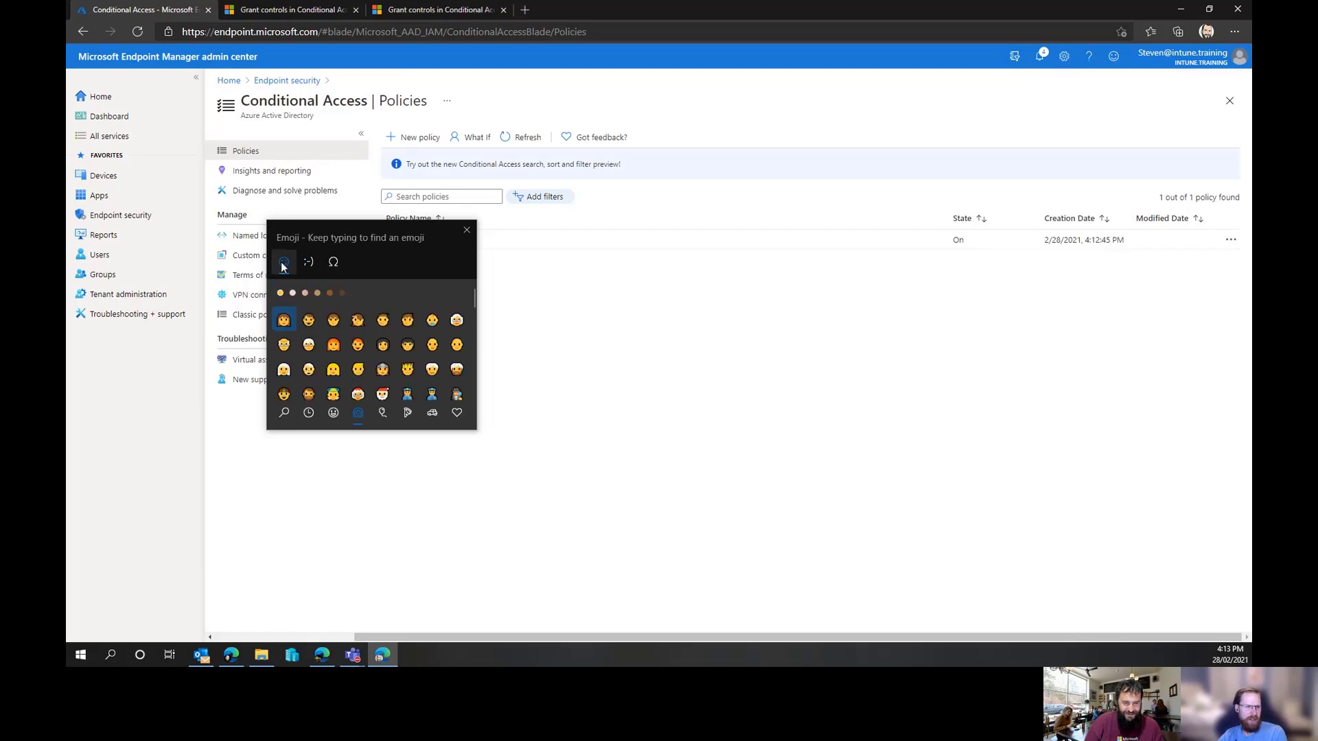
left_click(383, 411)
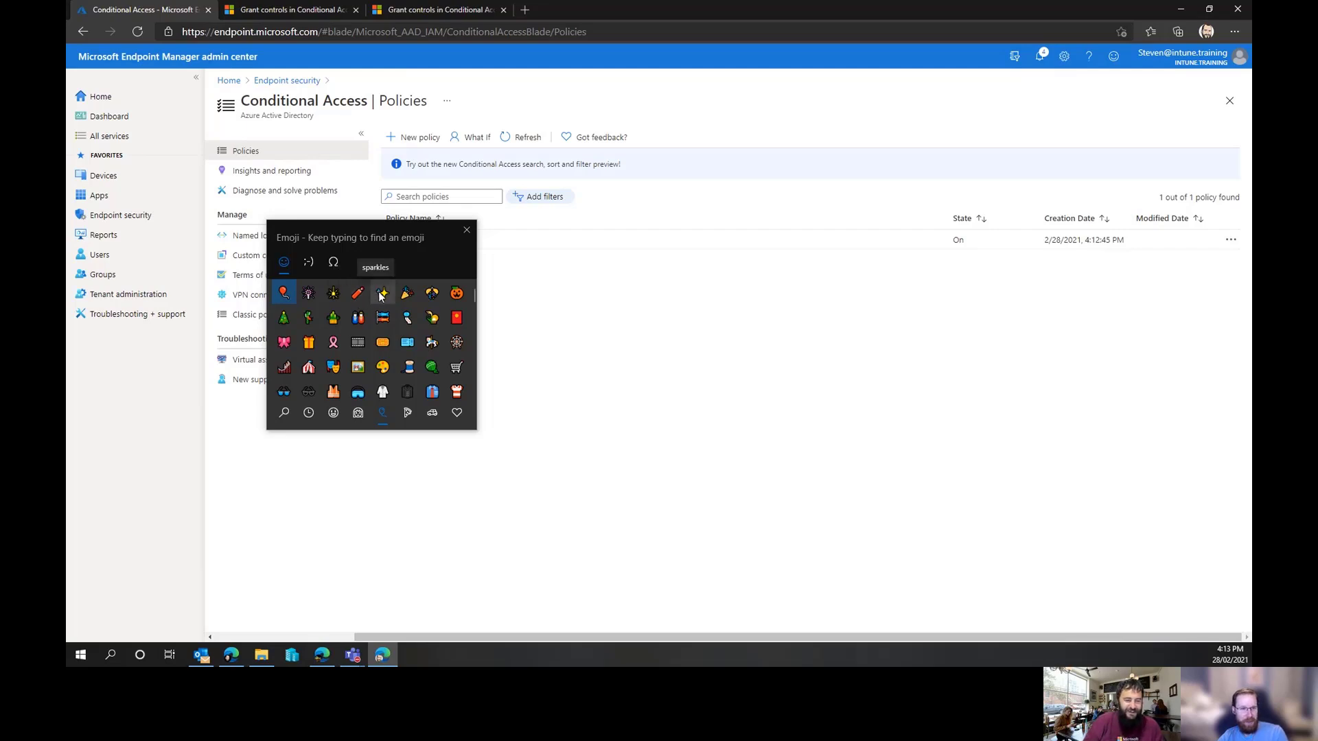
scroll(418, 367, "down", 2)
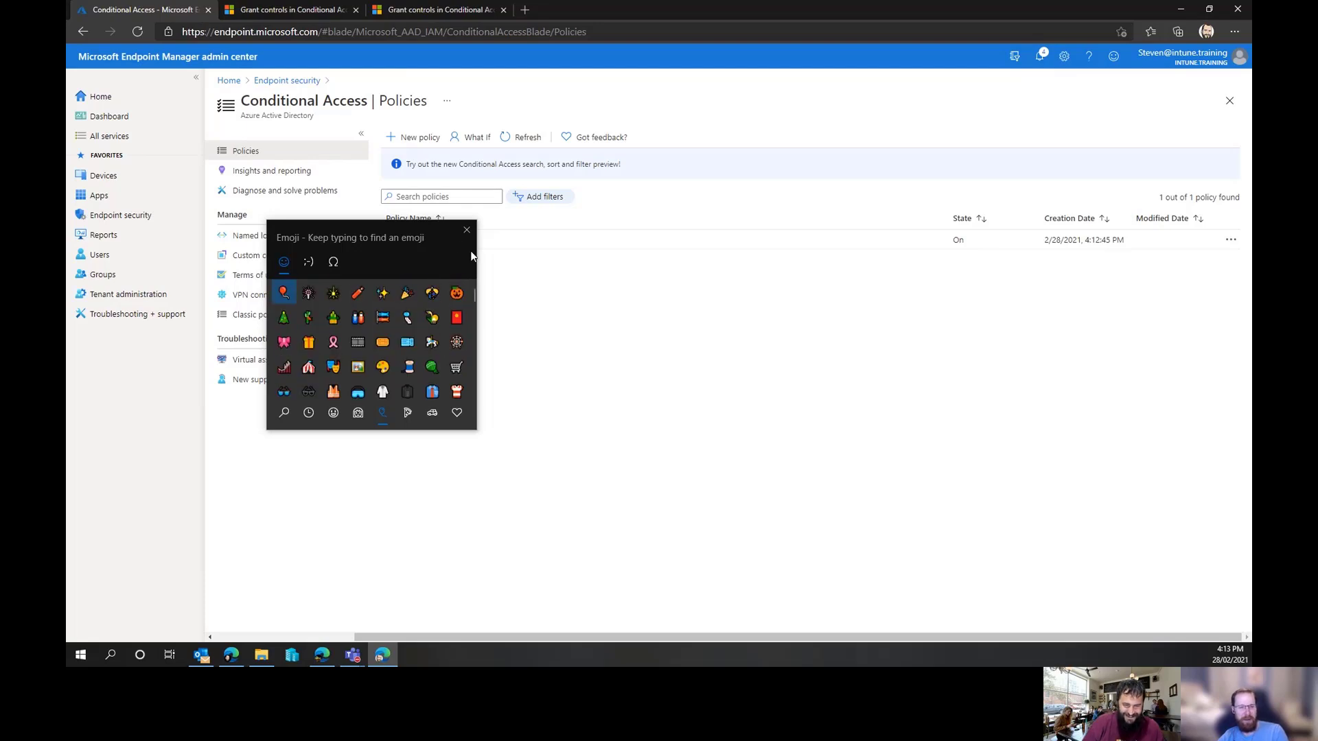
left_click(467, 230)
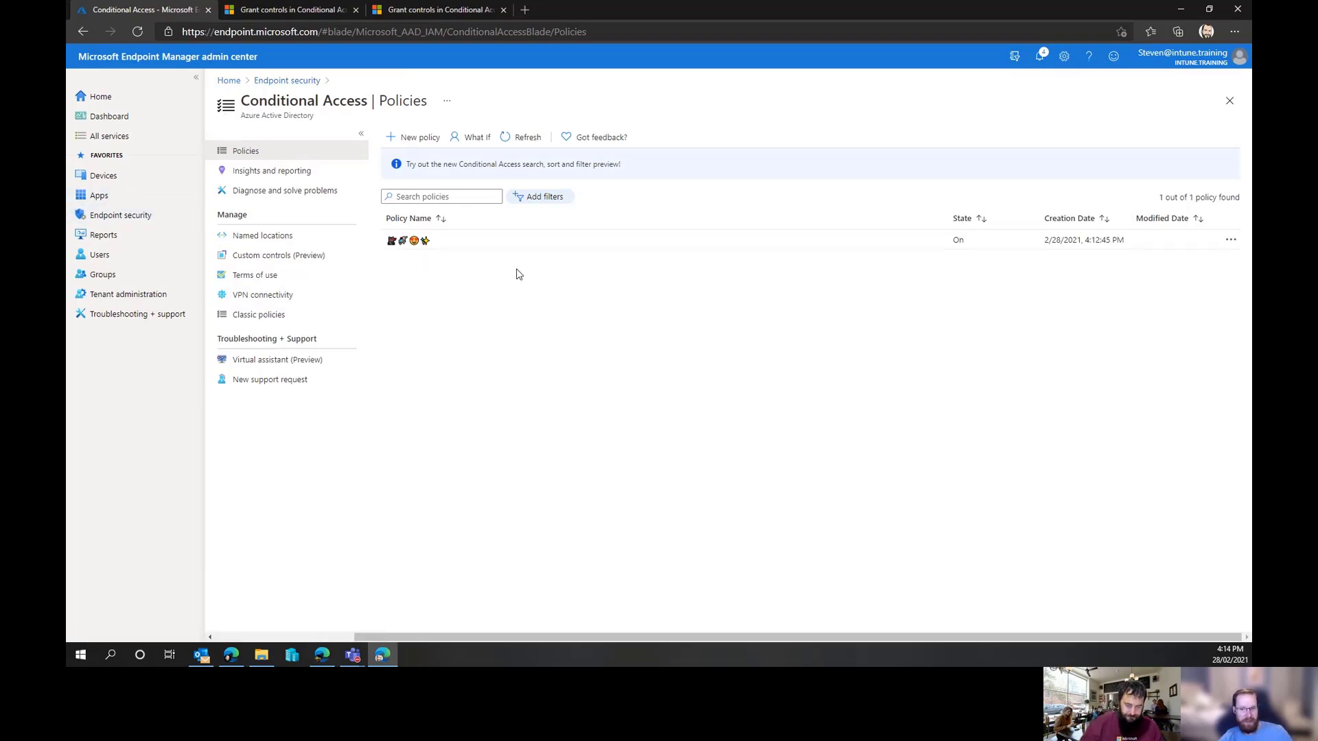
Open the new emoji-named policy to review its settings, then return to the Conditional Access policy list
left_click(406, 246)
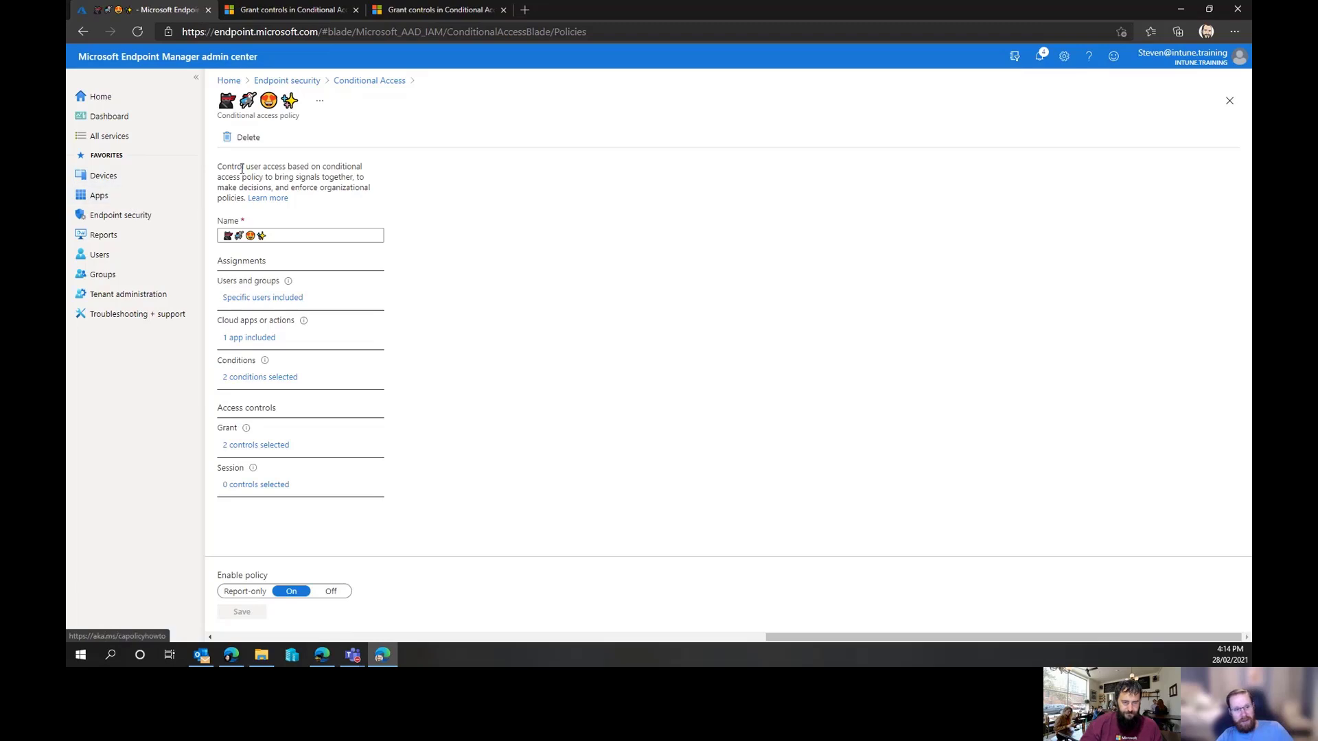
left_click(361, 83)
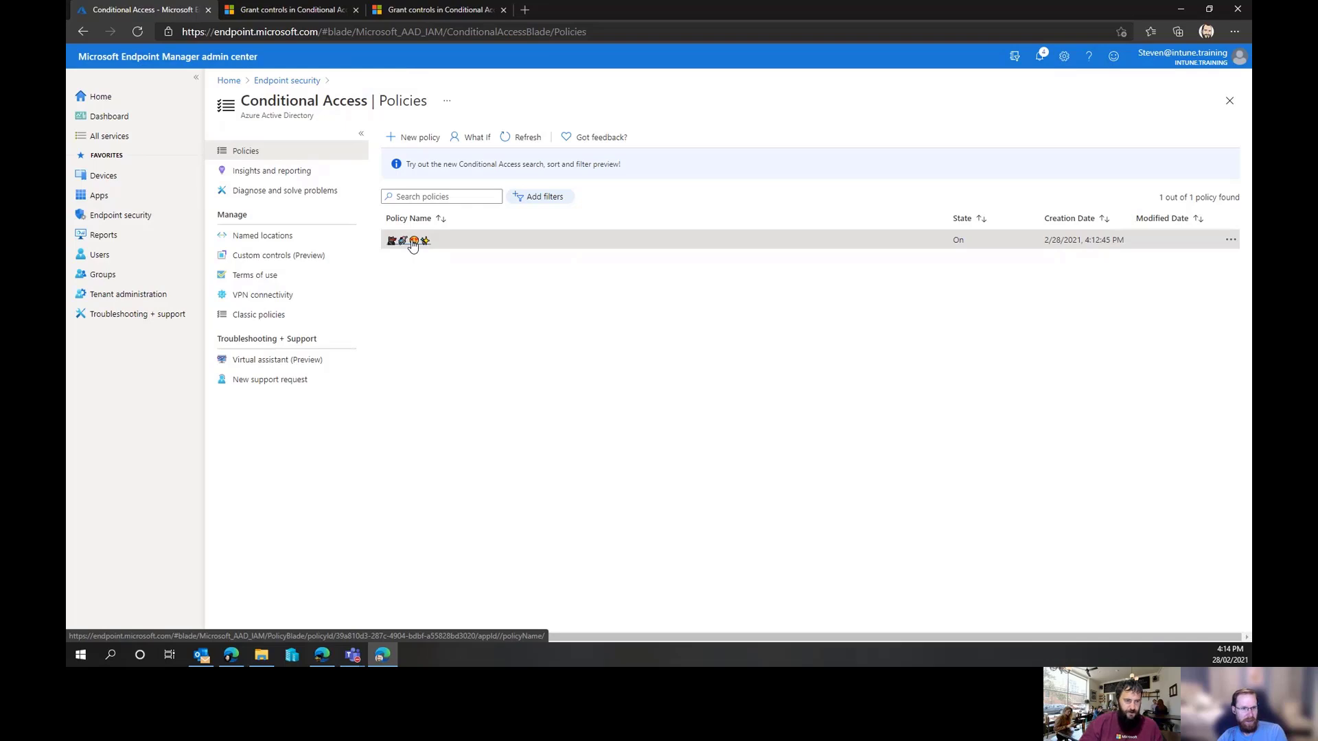
Review the user's recent interactive sign-ins and the Conditional Access details of the latest sign-in, refreshing the list
left_click(98, 255)
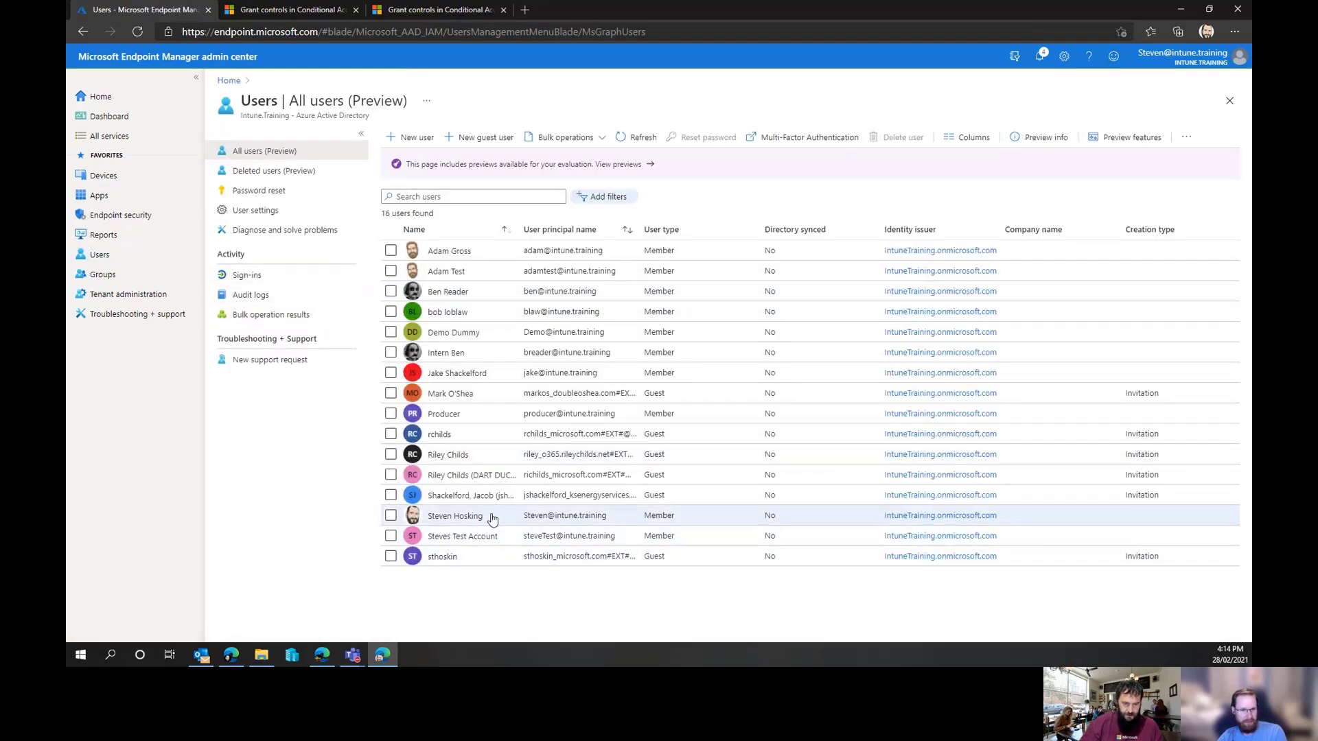
left_click(461, 516)
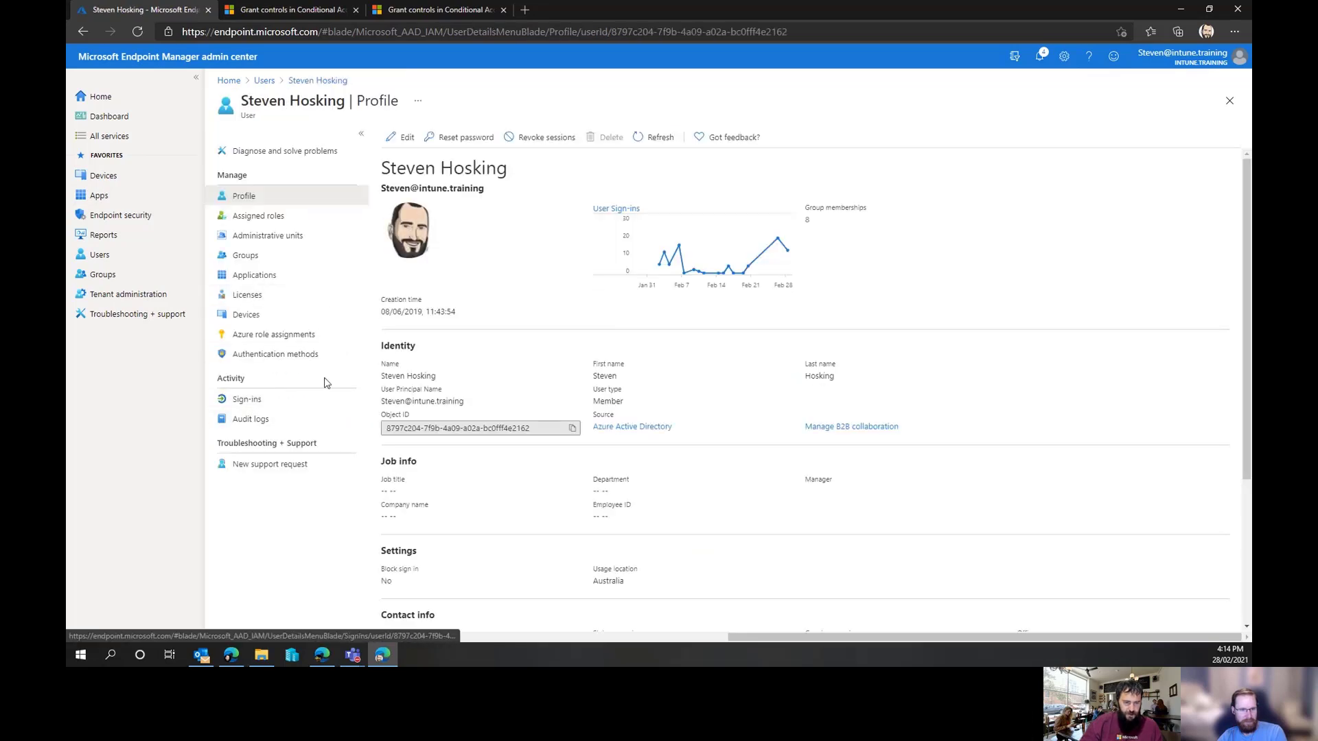
left_click(288, 400)
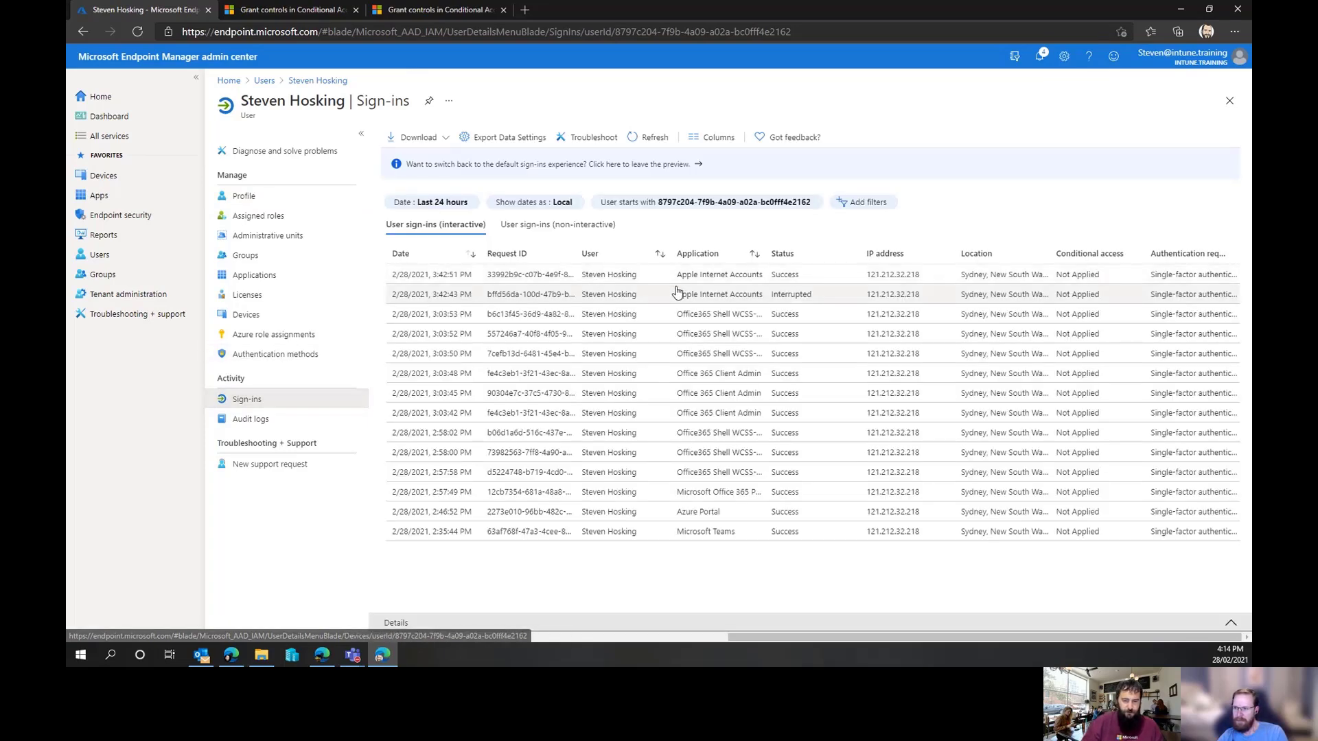
left_click(514, 277)
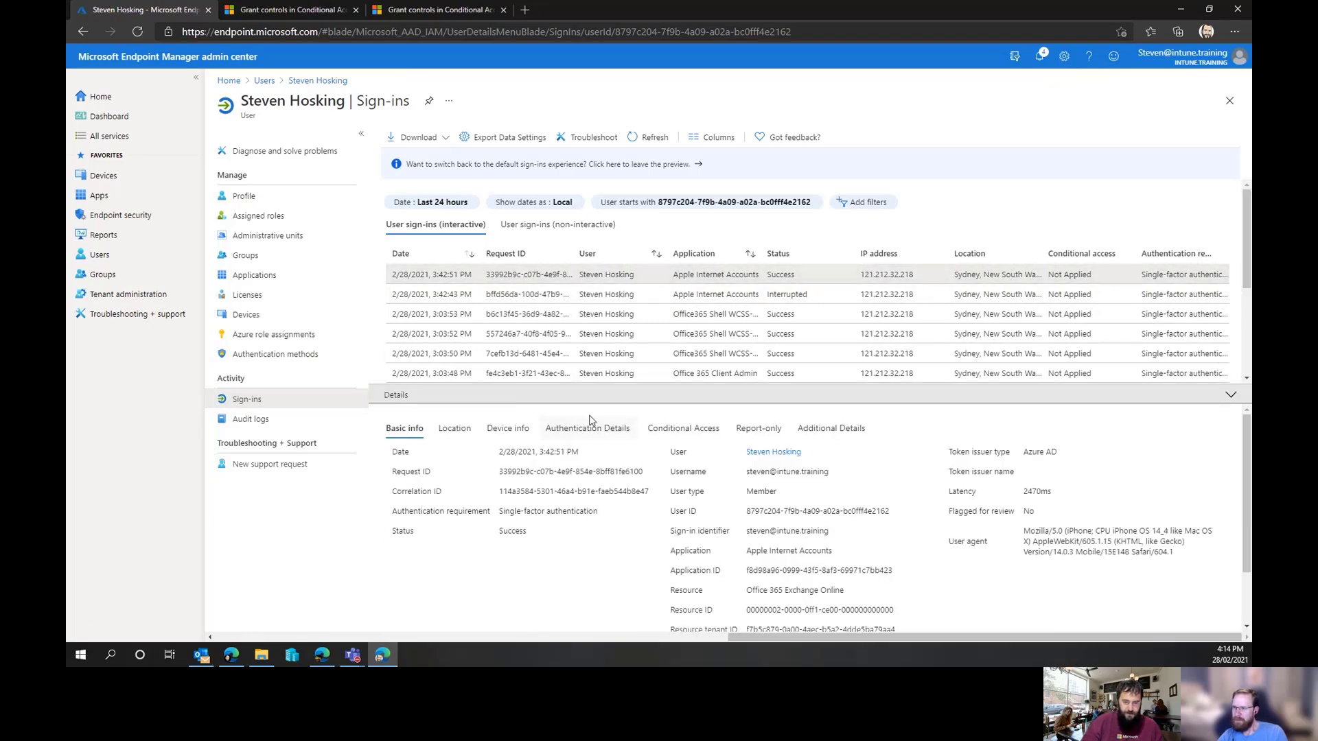
left_click(700, 437)
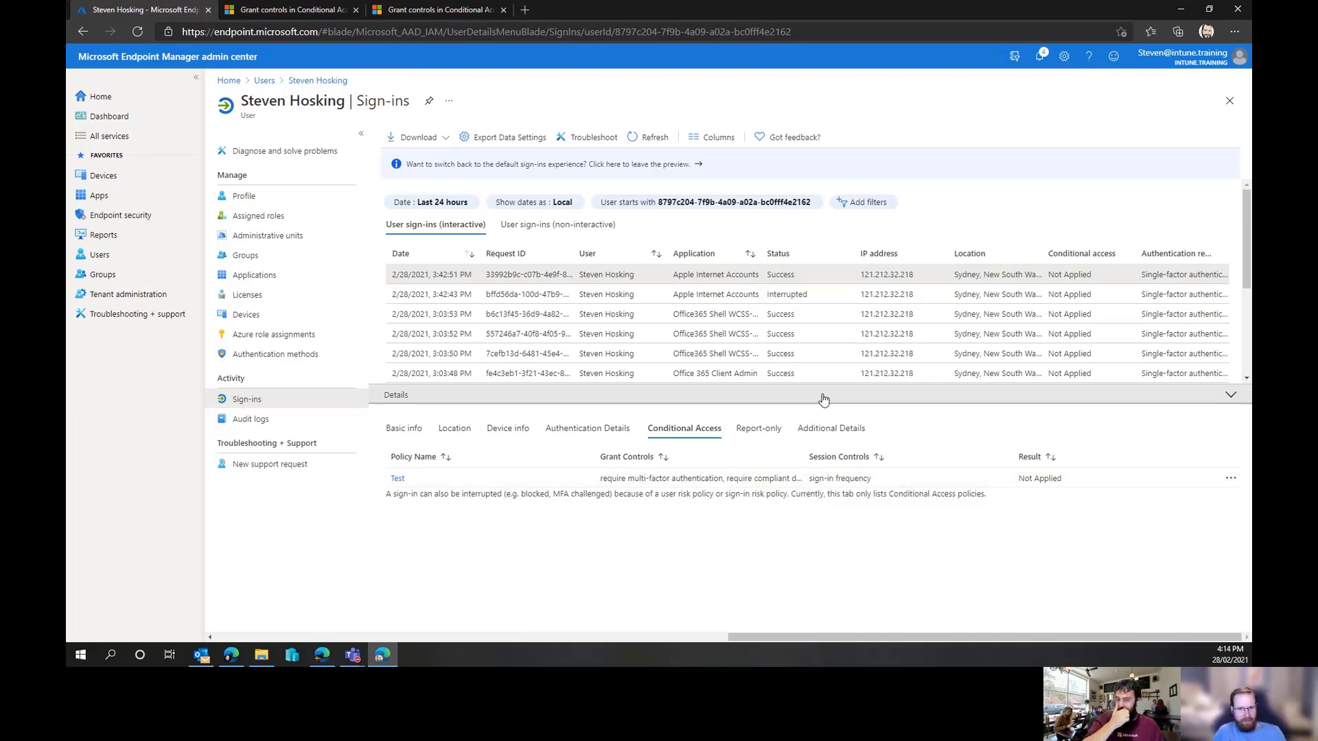
left_click(641, 139)
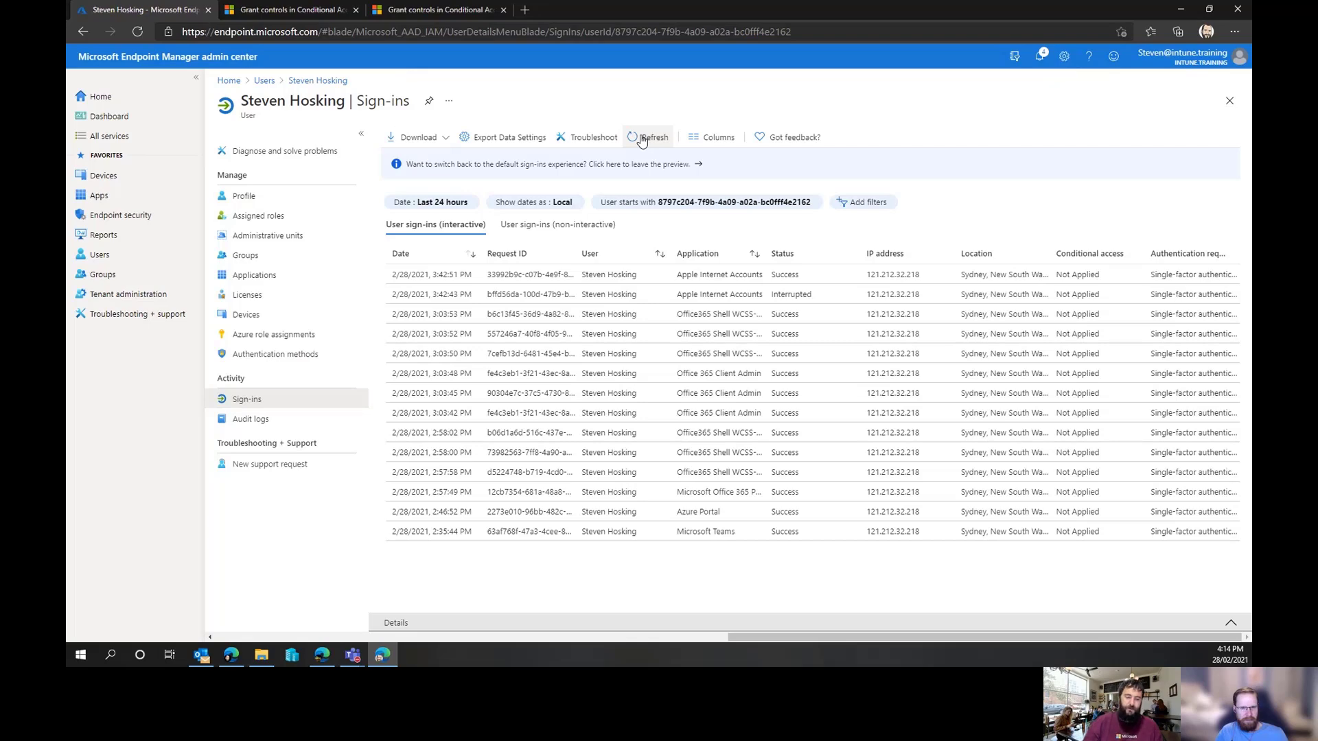
left_click(642, 139)
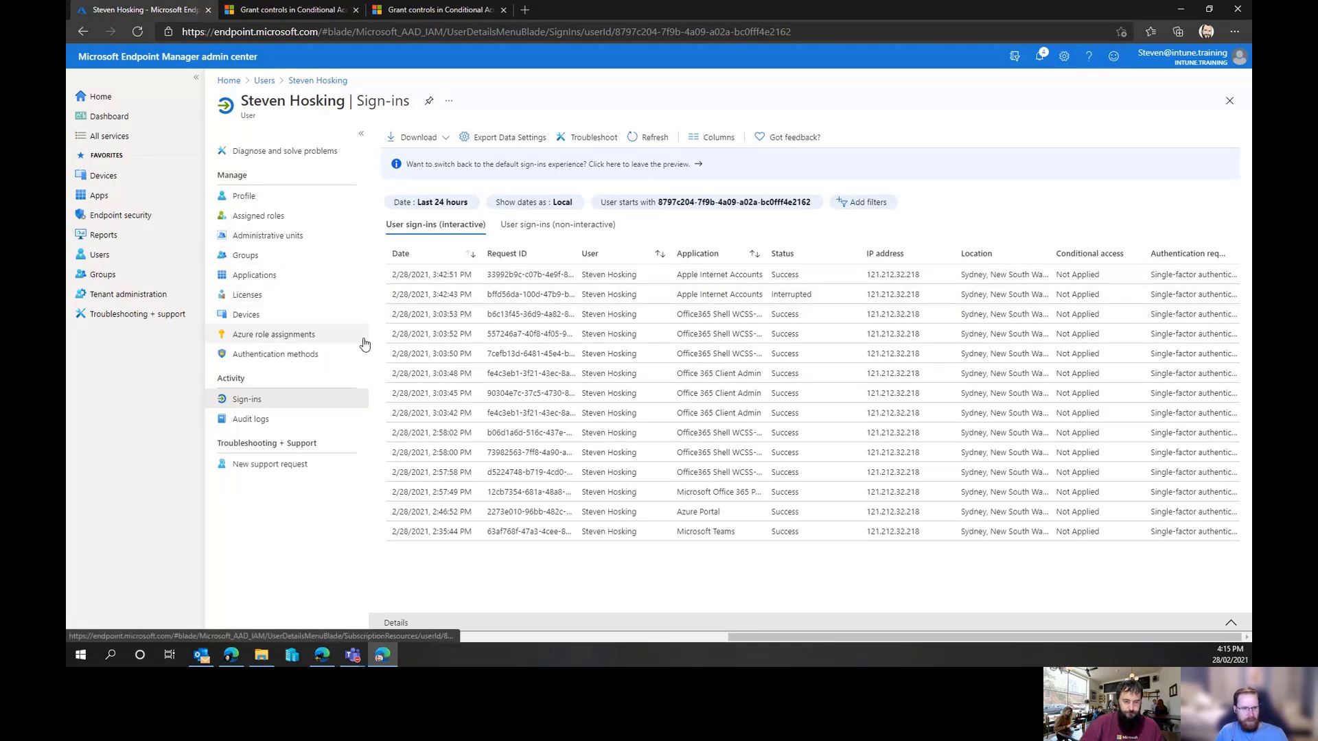
Inspect the automatic enrollment MDM and MAM user scope settings, then return to the Devices overview
left_click(123, 179)
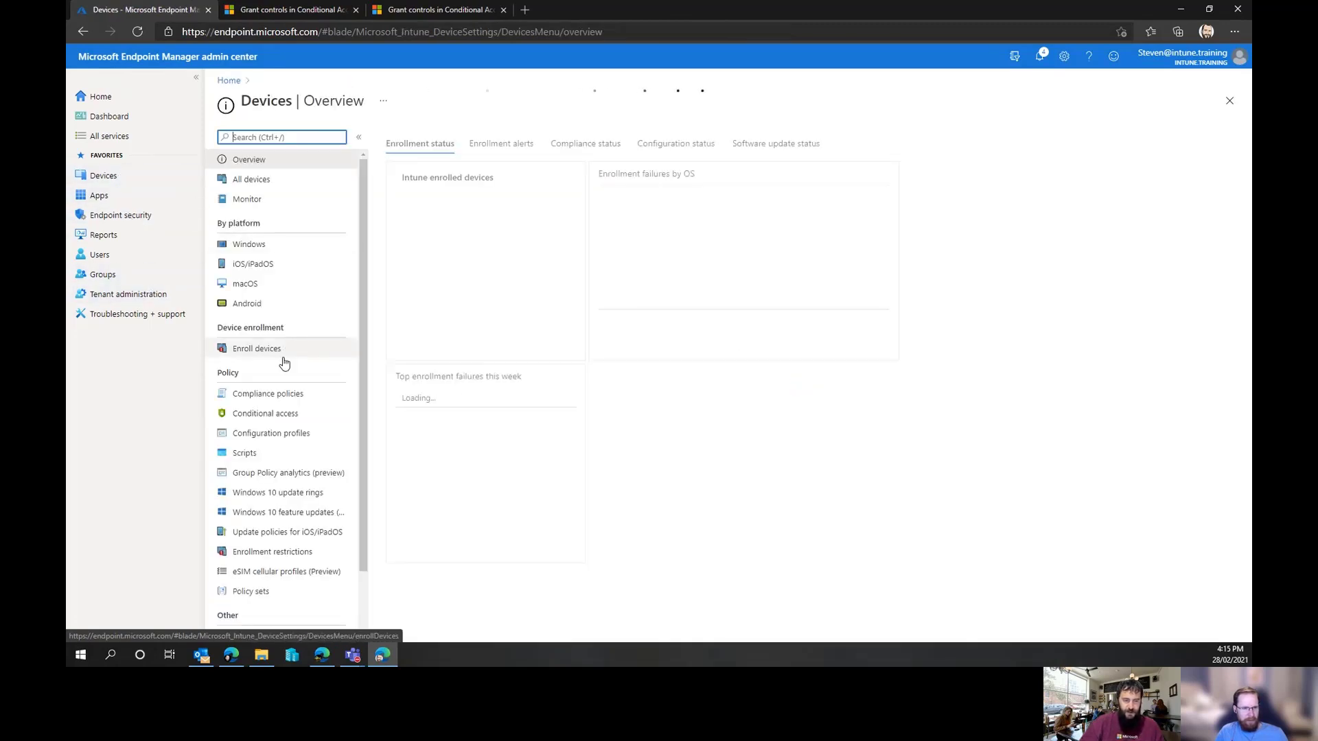
left_click(282, 351)
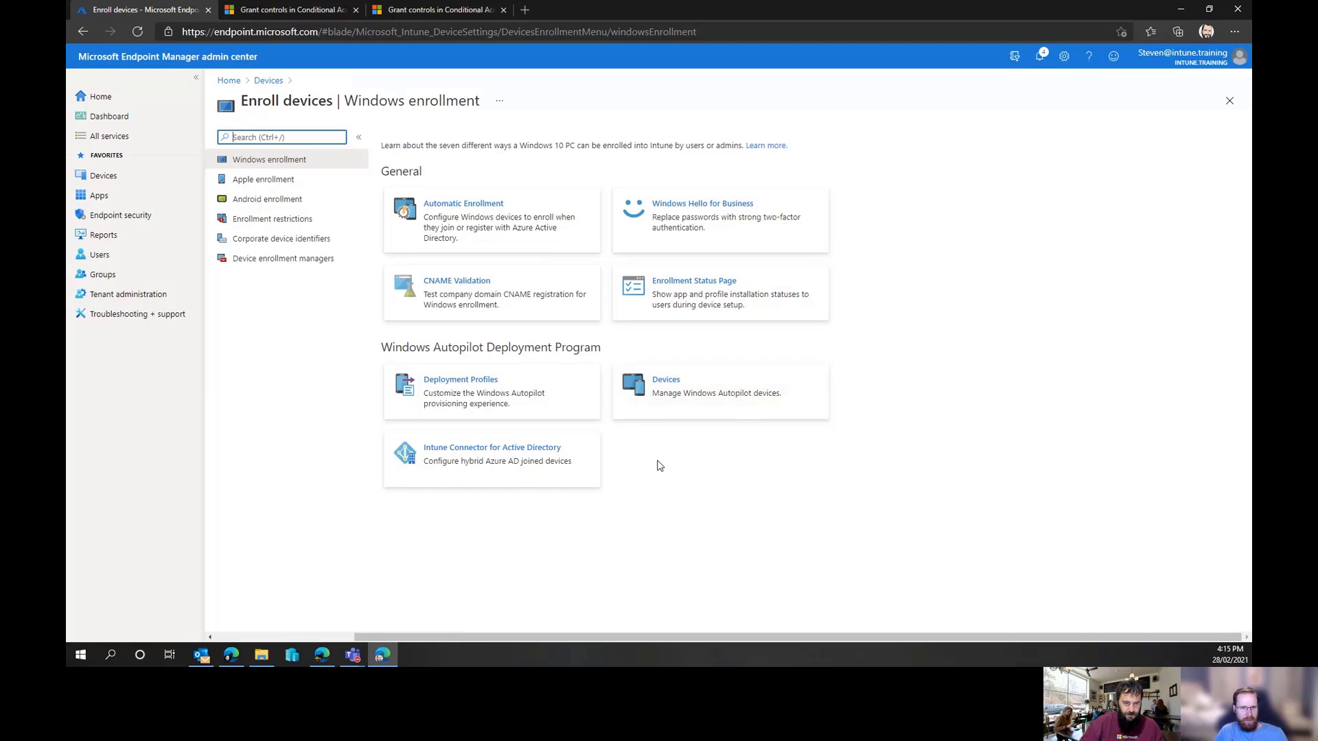
left_click(451, 206)
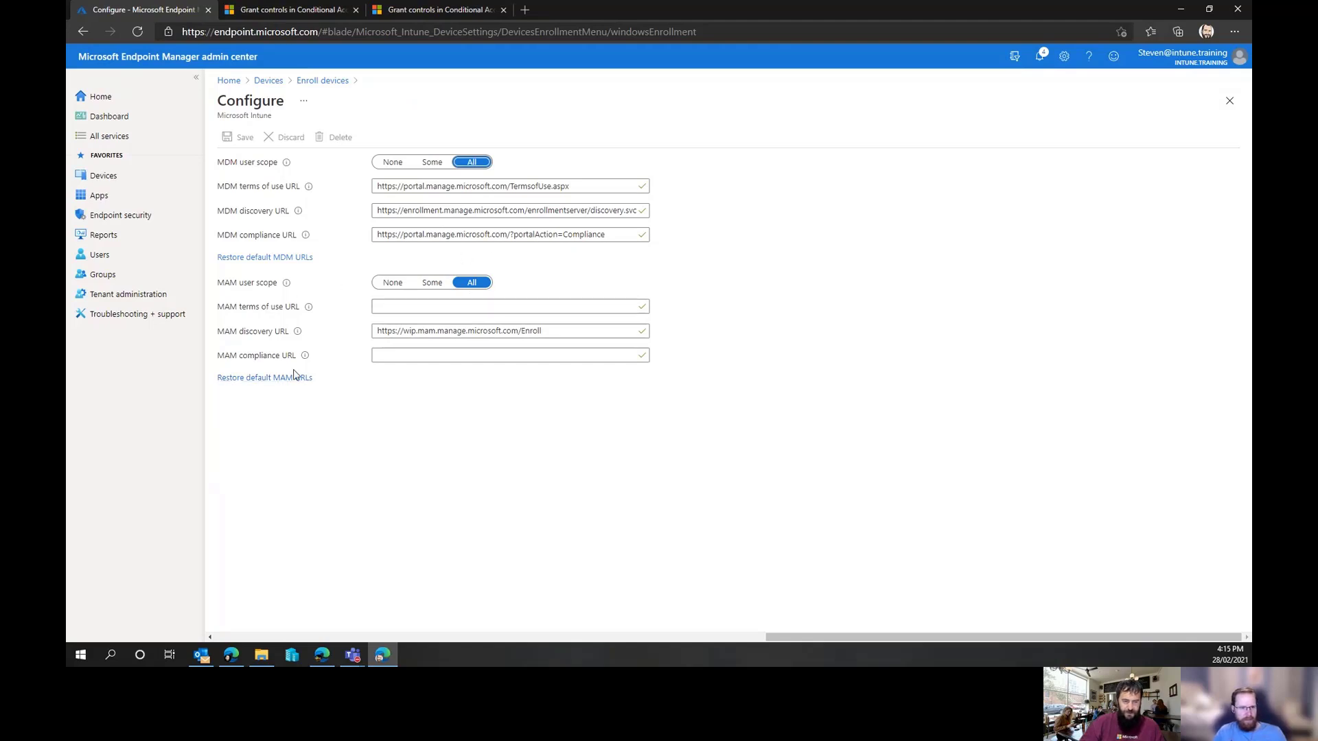
left_click(315, 82)
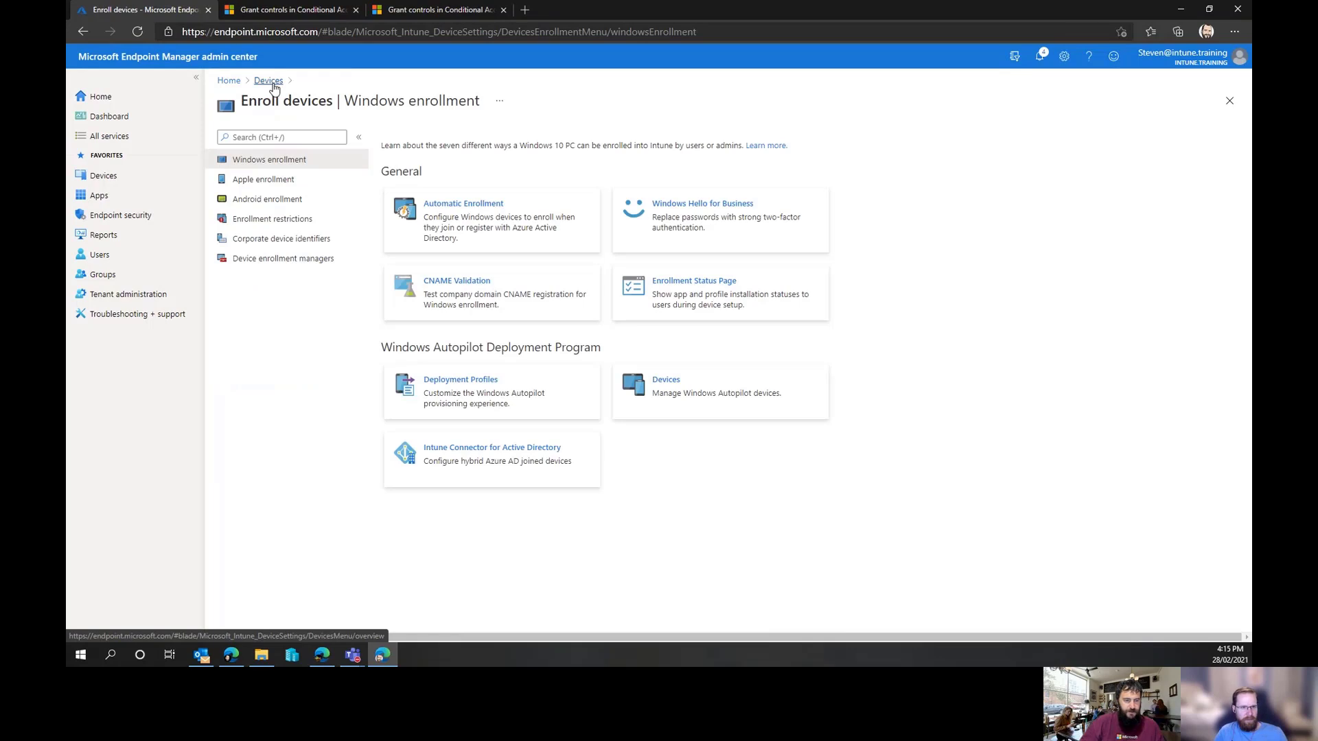
left_click(274, 86)
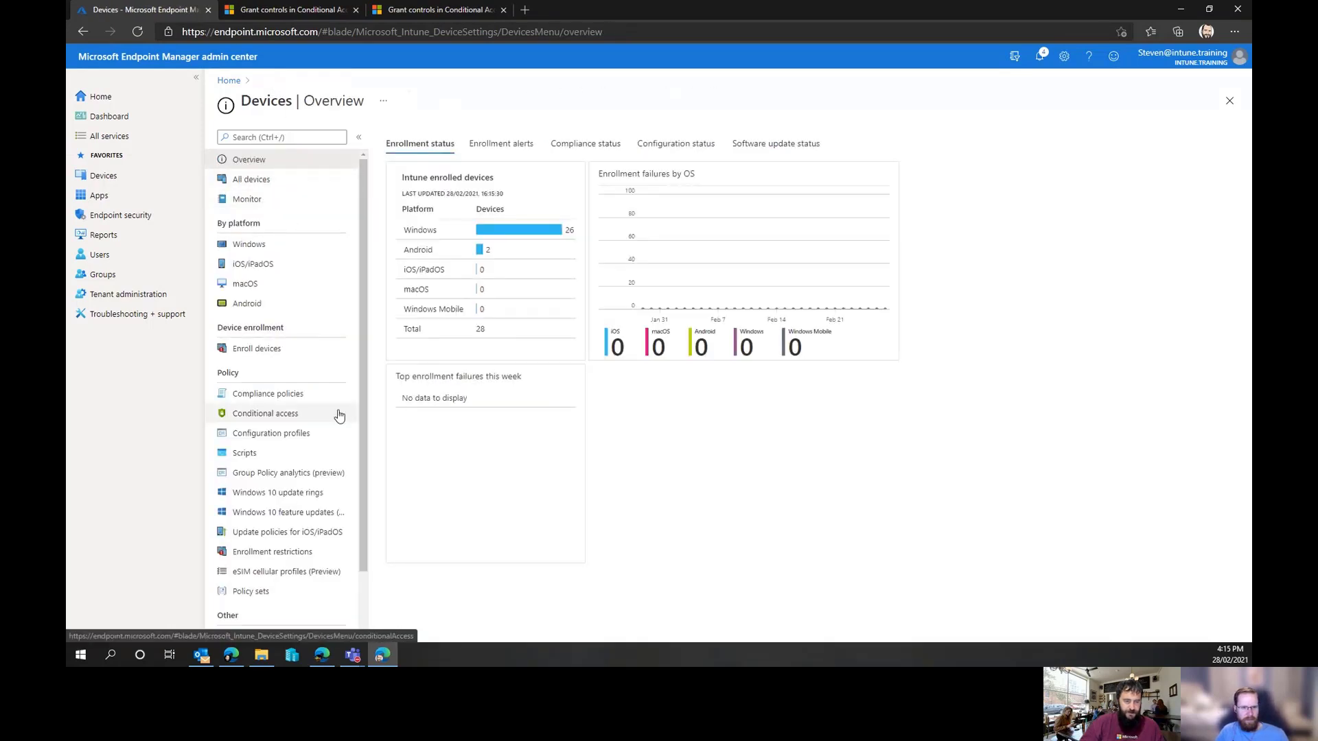
scroll(296, 495, "down", 1)
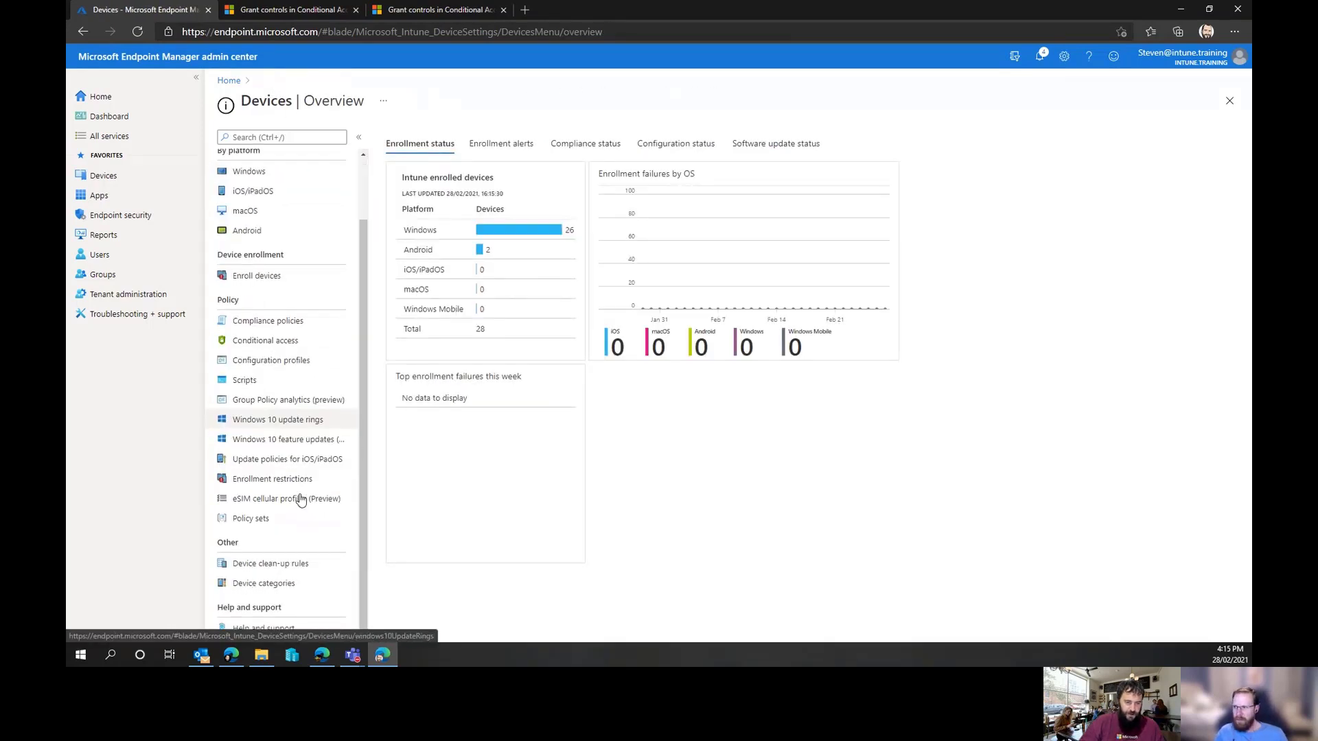
scroll(300, 495, "up", 1)
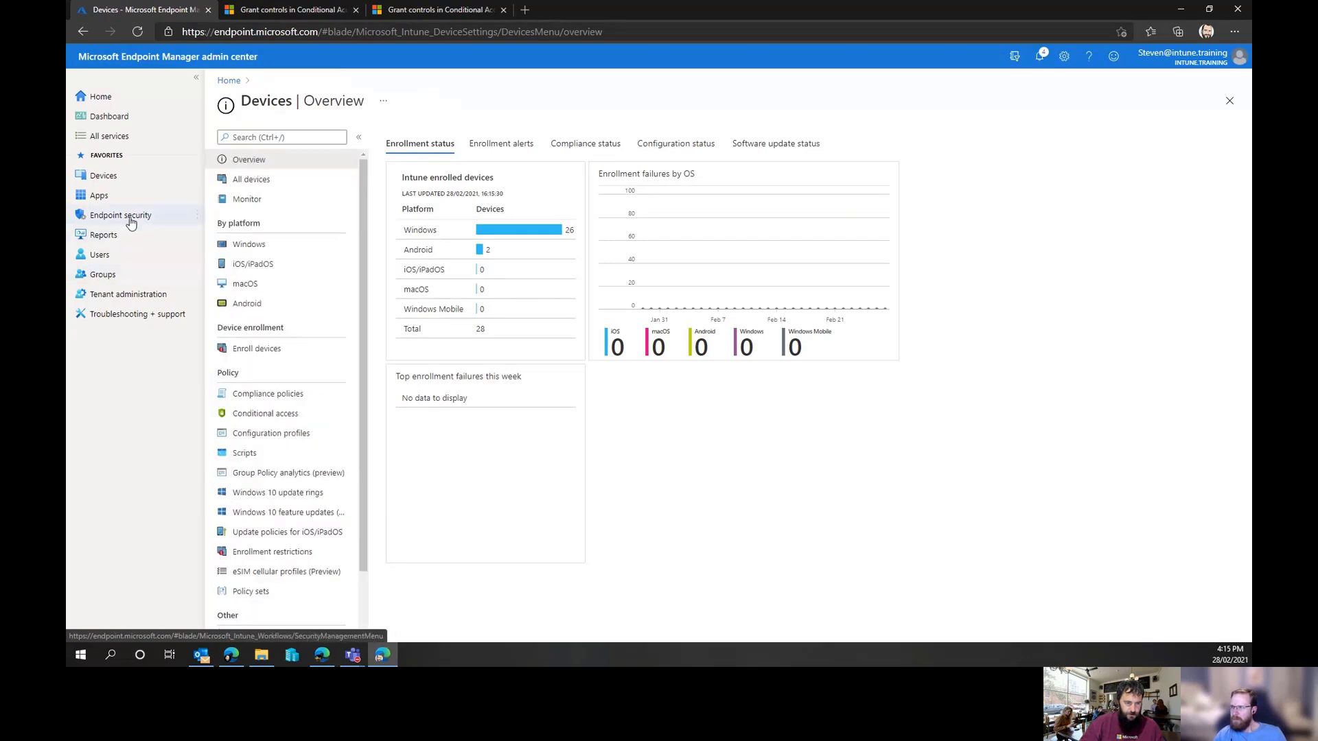
Start creating a new iOS/iPadOS app protection policy from the Apps section
left_click(127, 196)
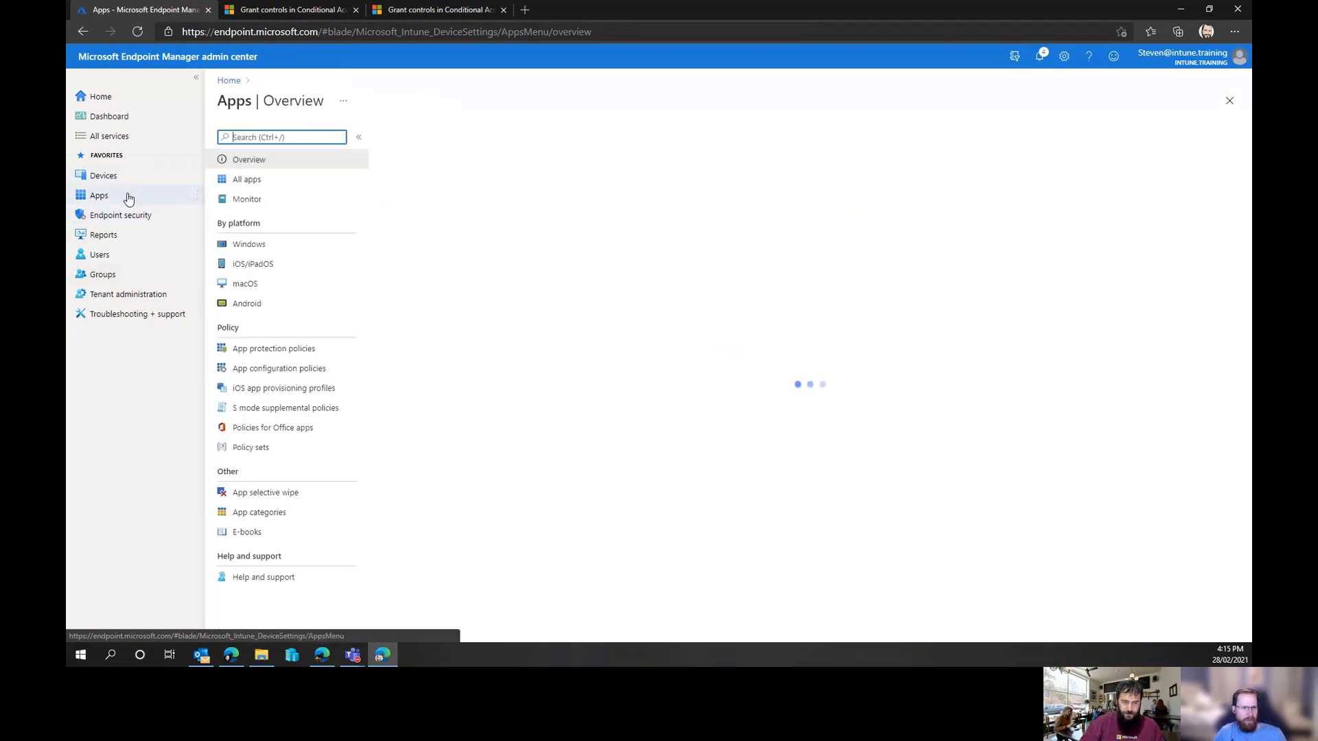
left_click(332, 358)
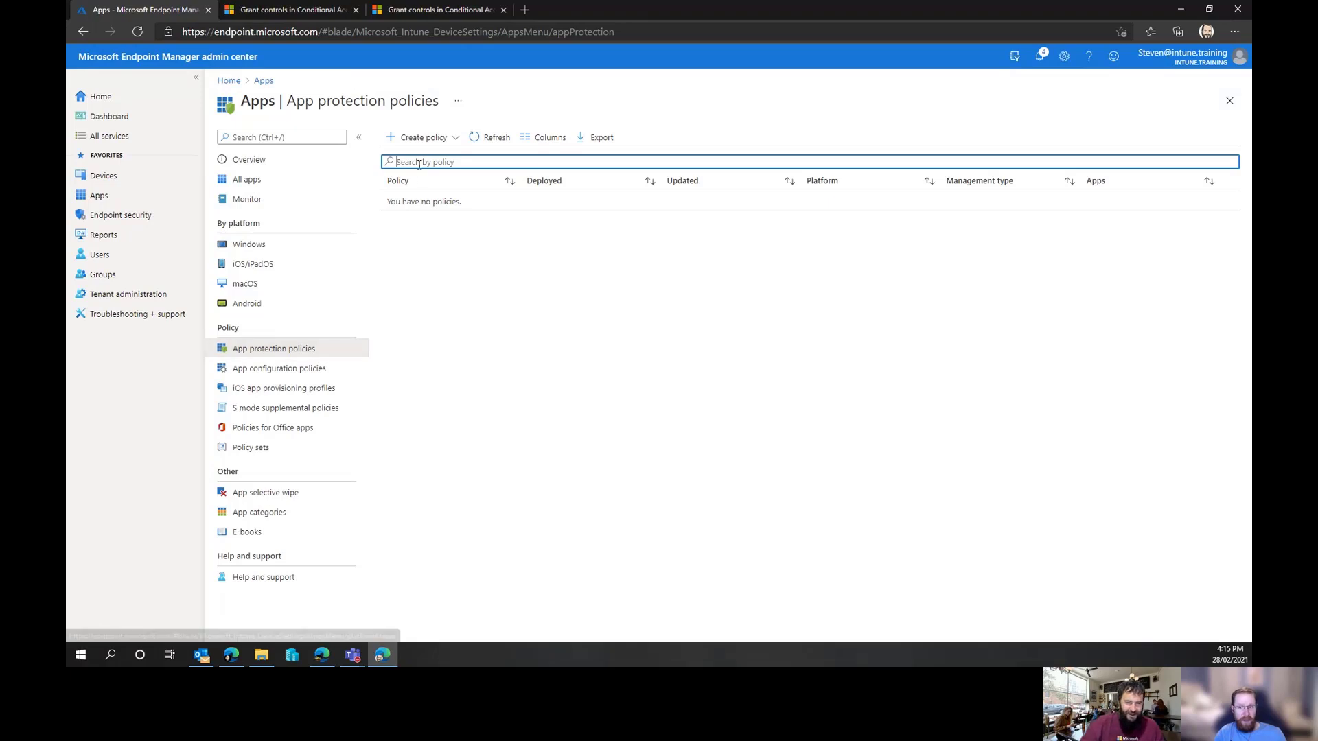
left_click(420, 141)
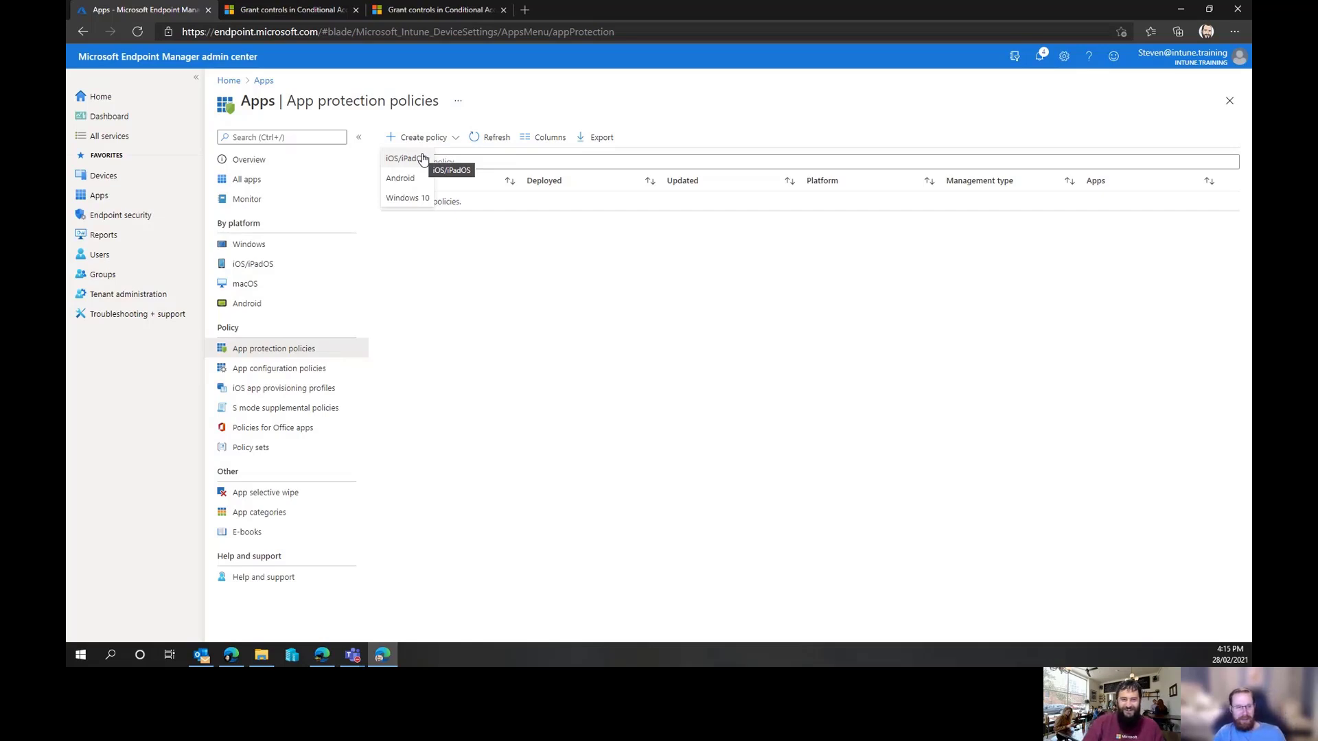
left_click(420, 163)
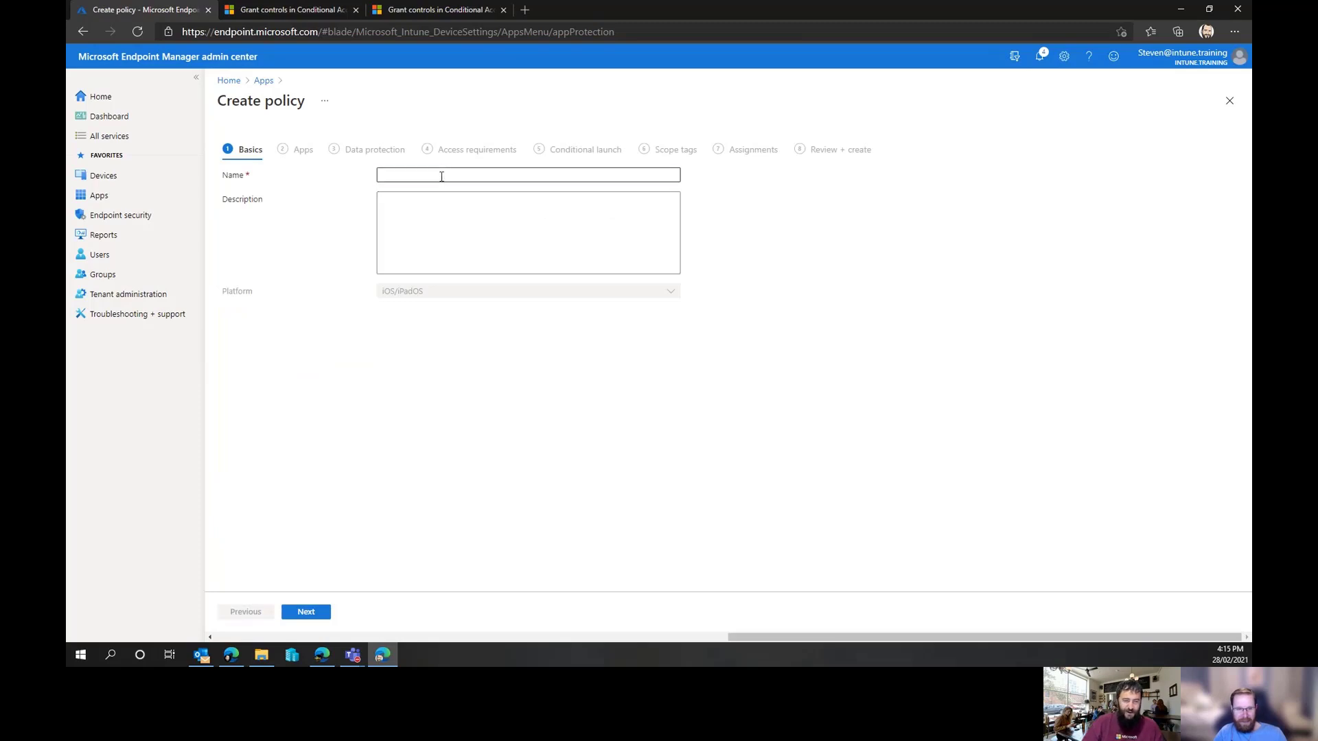
Name the app protection policy with the previously used emoji suggestion and continue to the Apps page
left_click(441, 176)
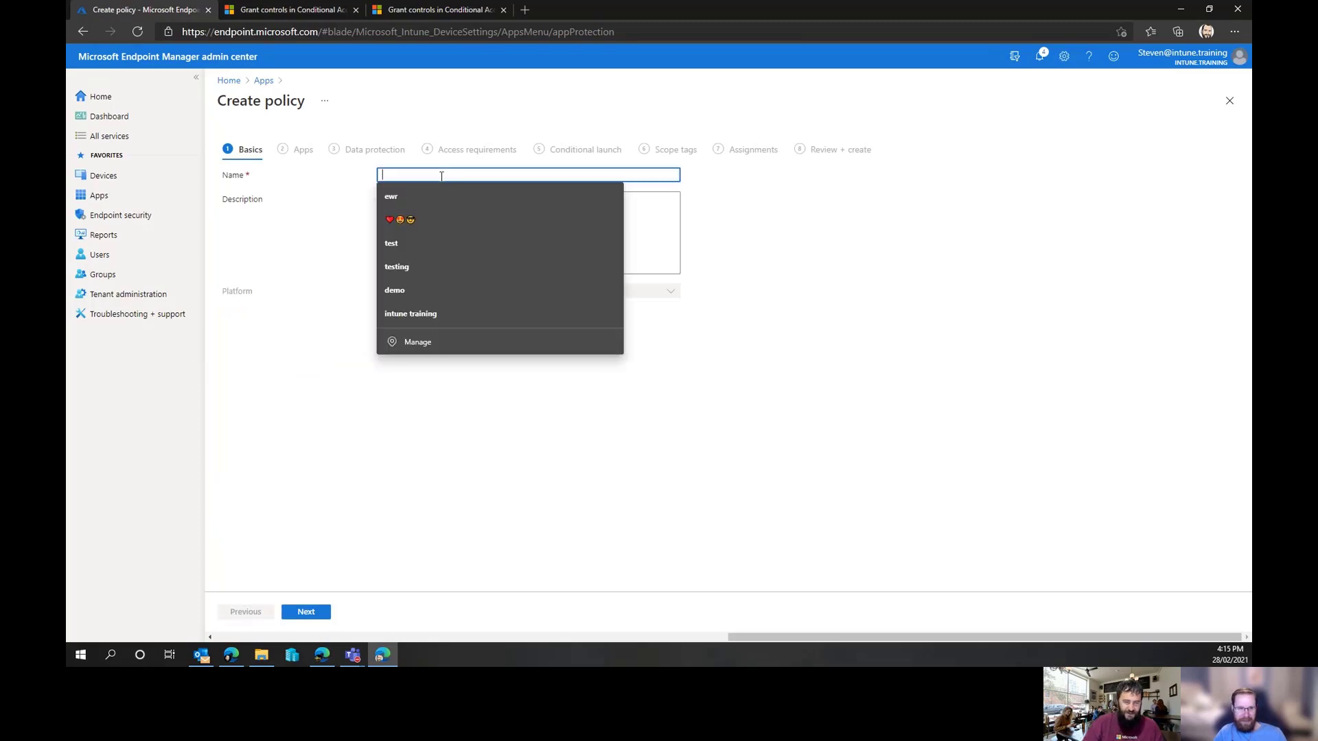
left_click(456, 219)
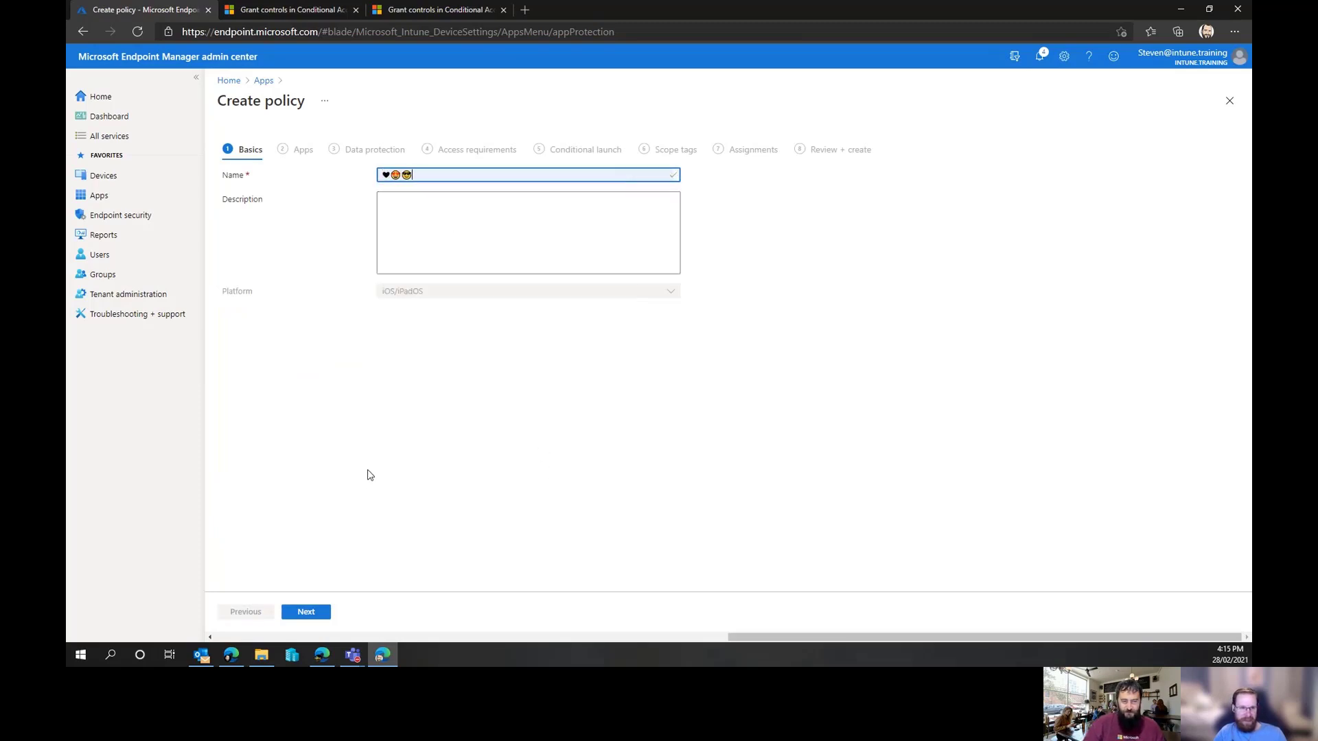
left_click(308, 613)
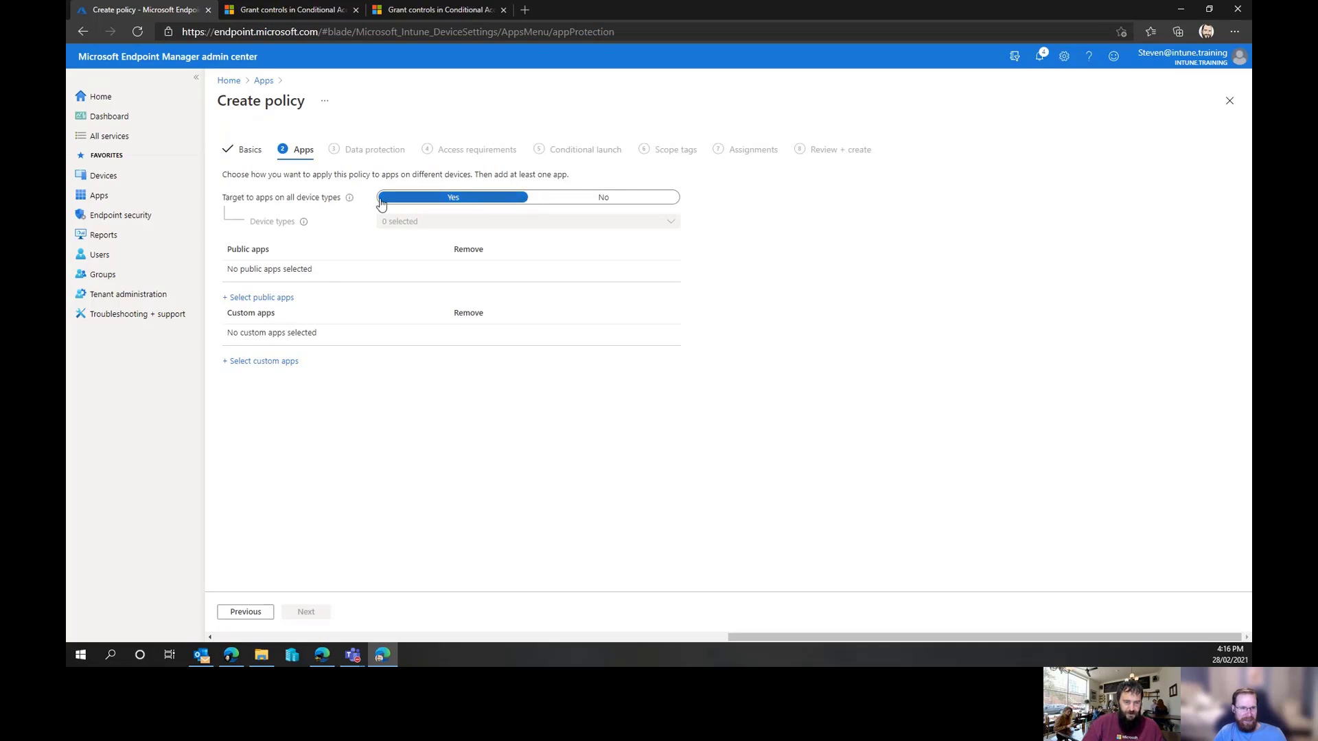
left_click(608, 207)
left_click(599, 224)
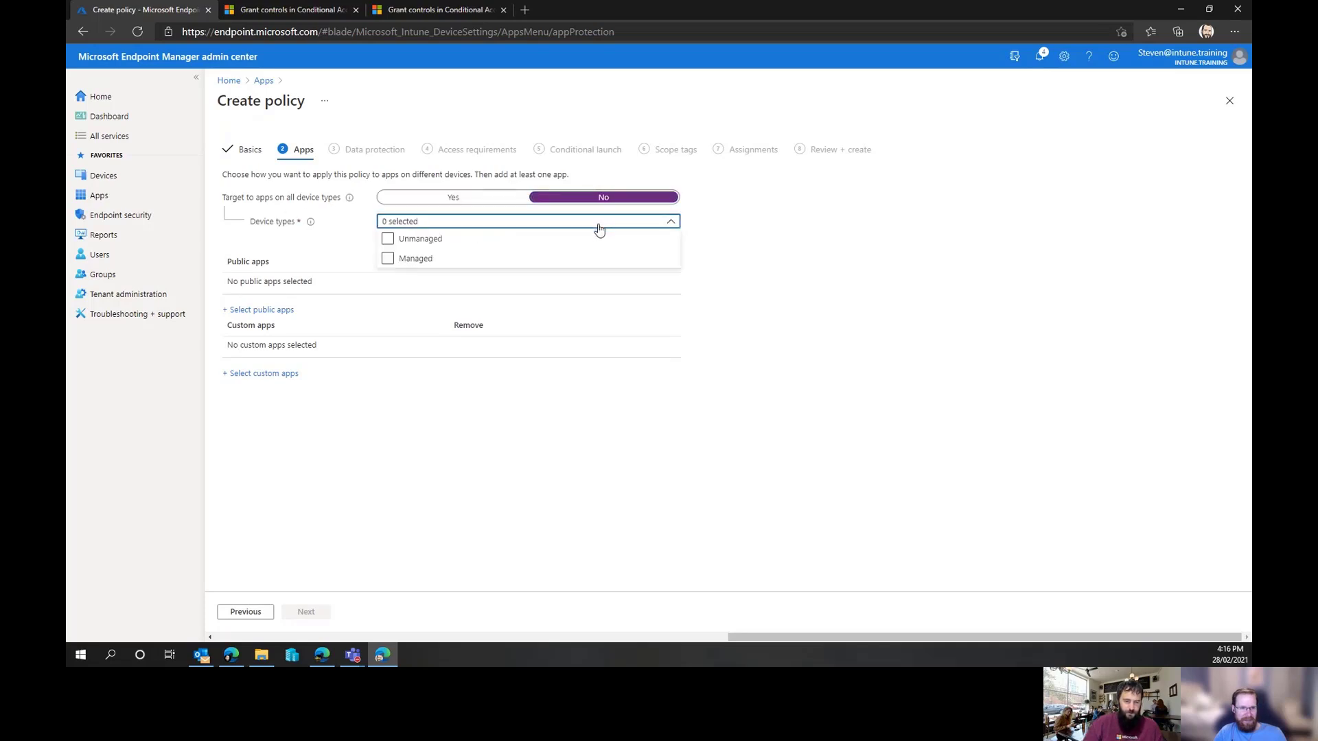
left_click(407, 243)
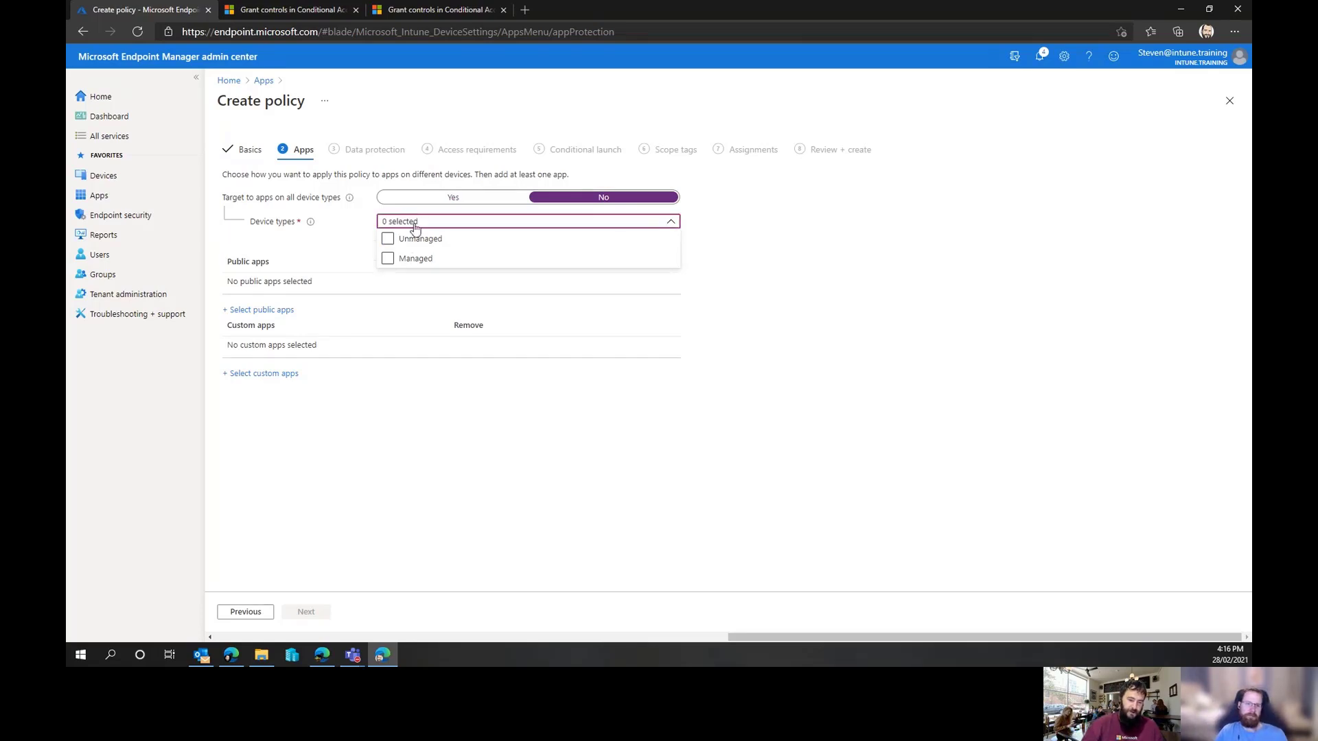
left_click(433, 199)
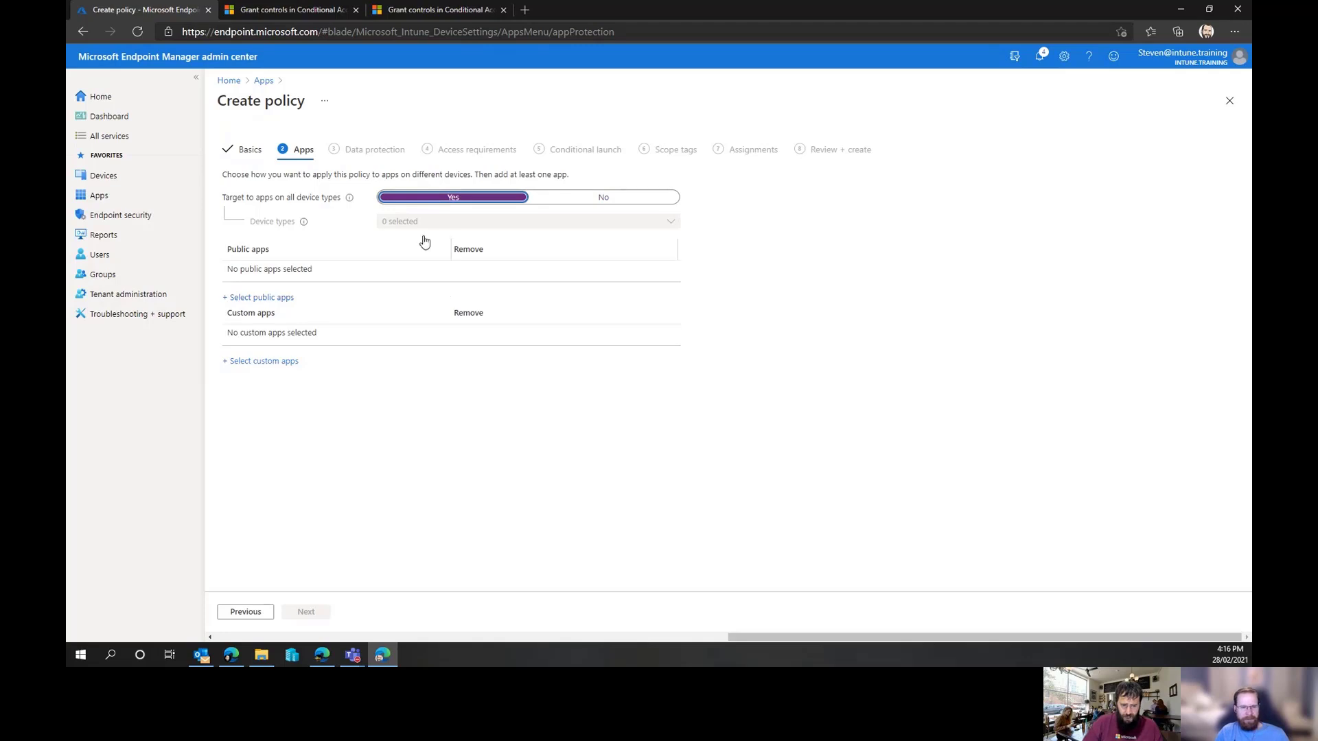
Add Microsoft Outlook as the targeted public app for the policy
left_click(266, 299)
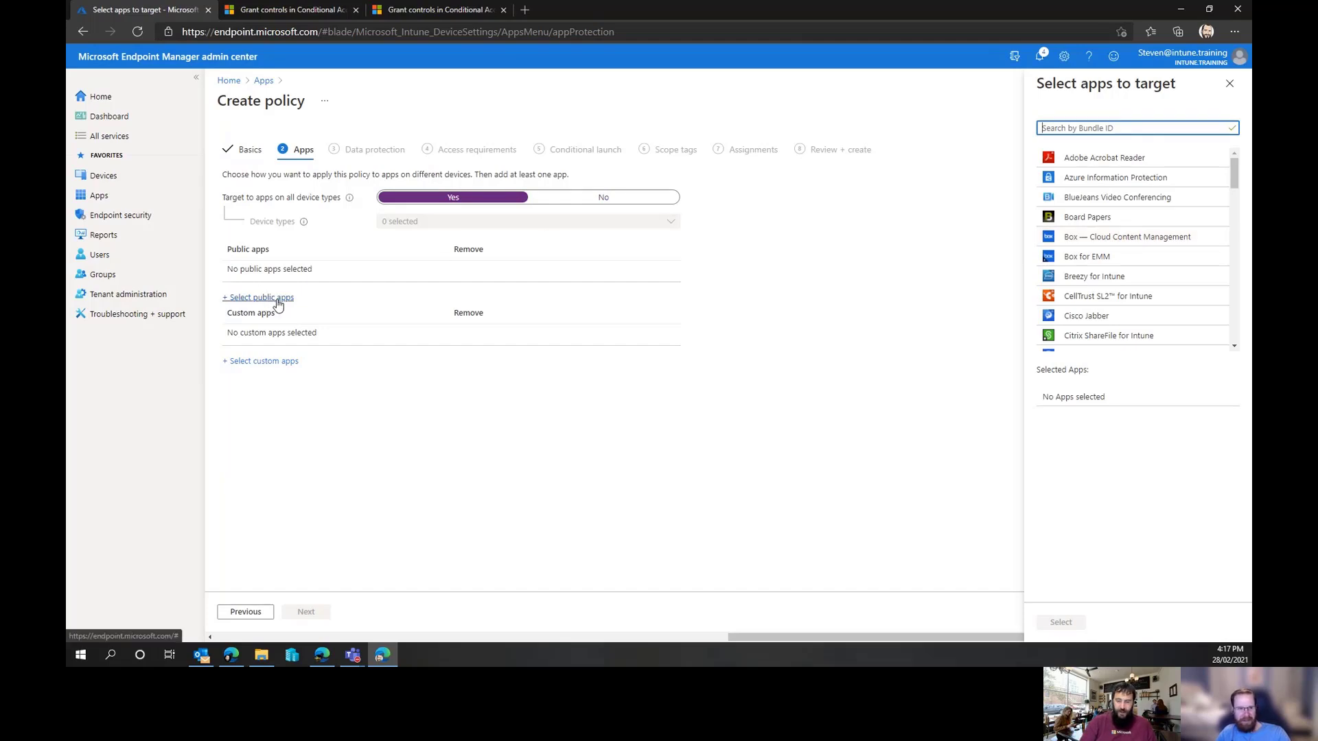
scroll(1135, 270, "down", 1)
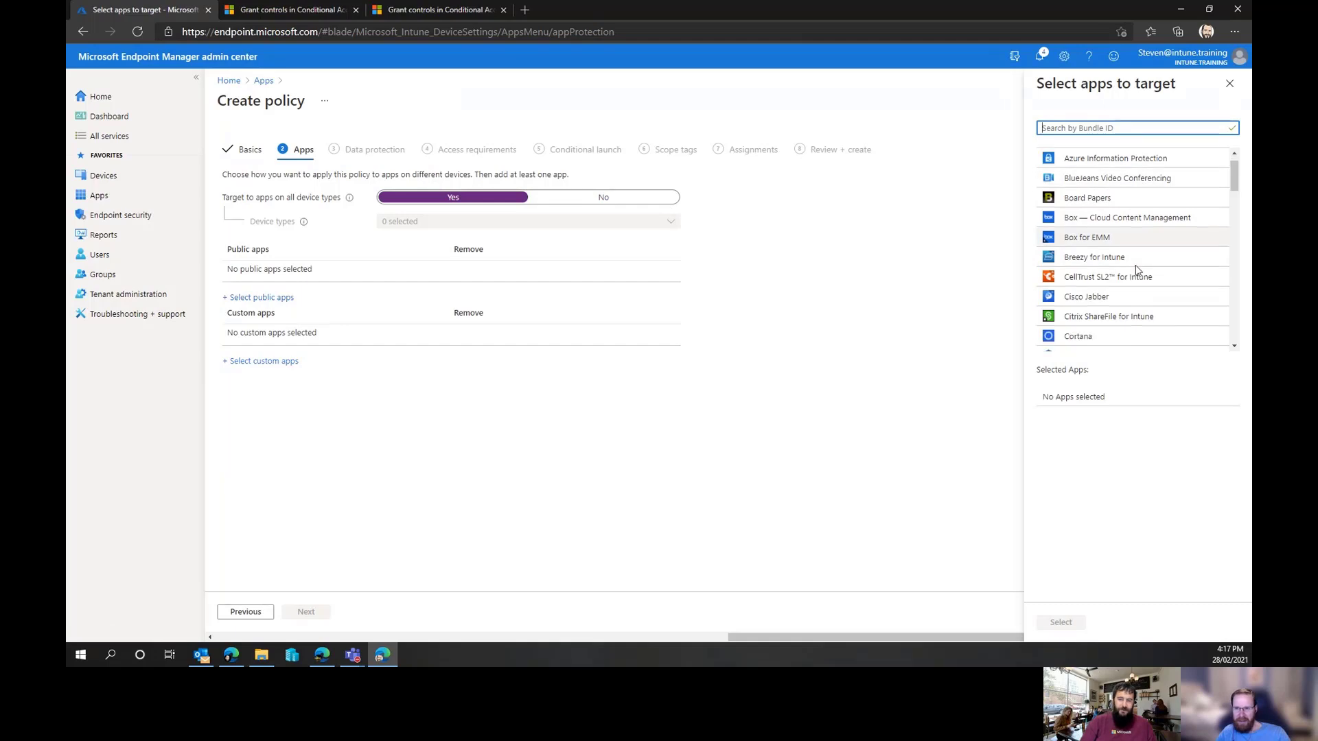
scroll(1136, 270, "down", 5)
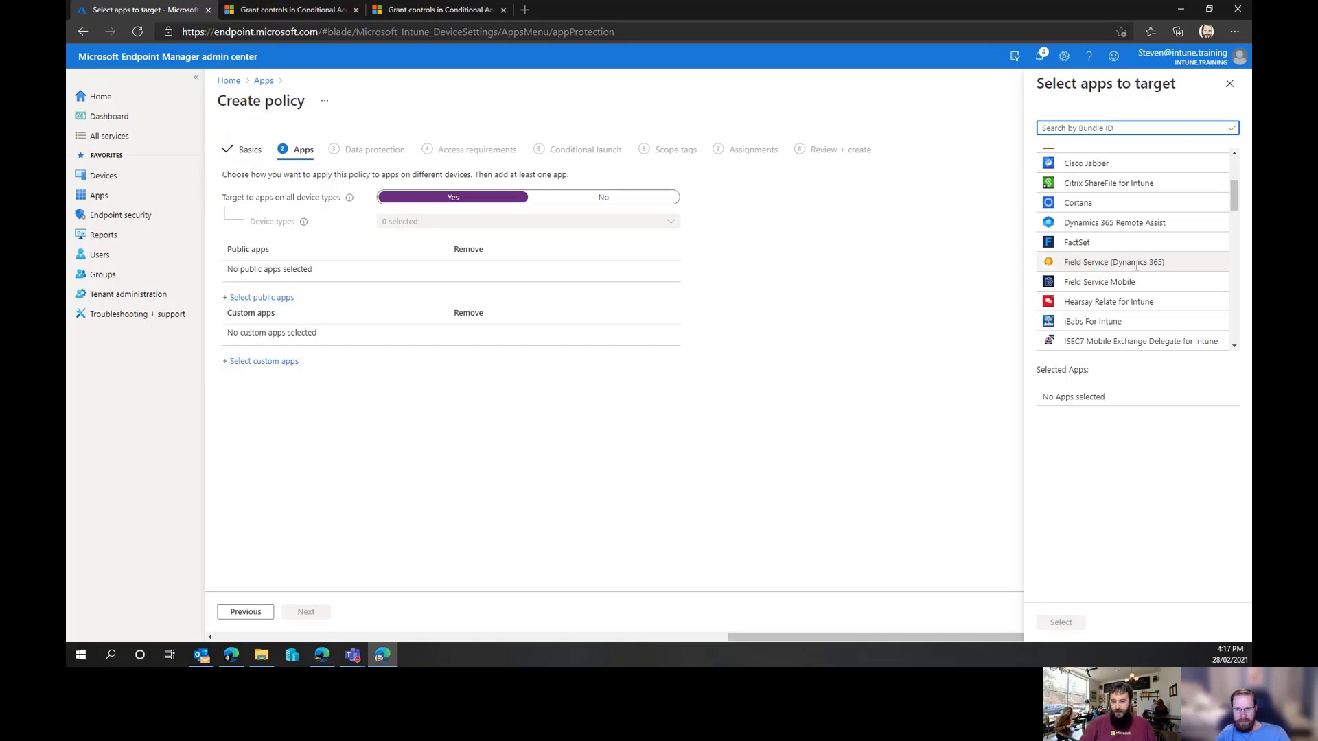
scroll(1136, 266, "down", 3)
scroll(1135, 266, "down", 2)
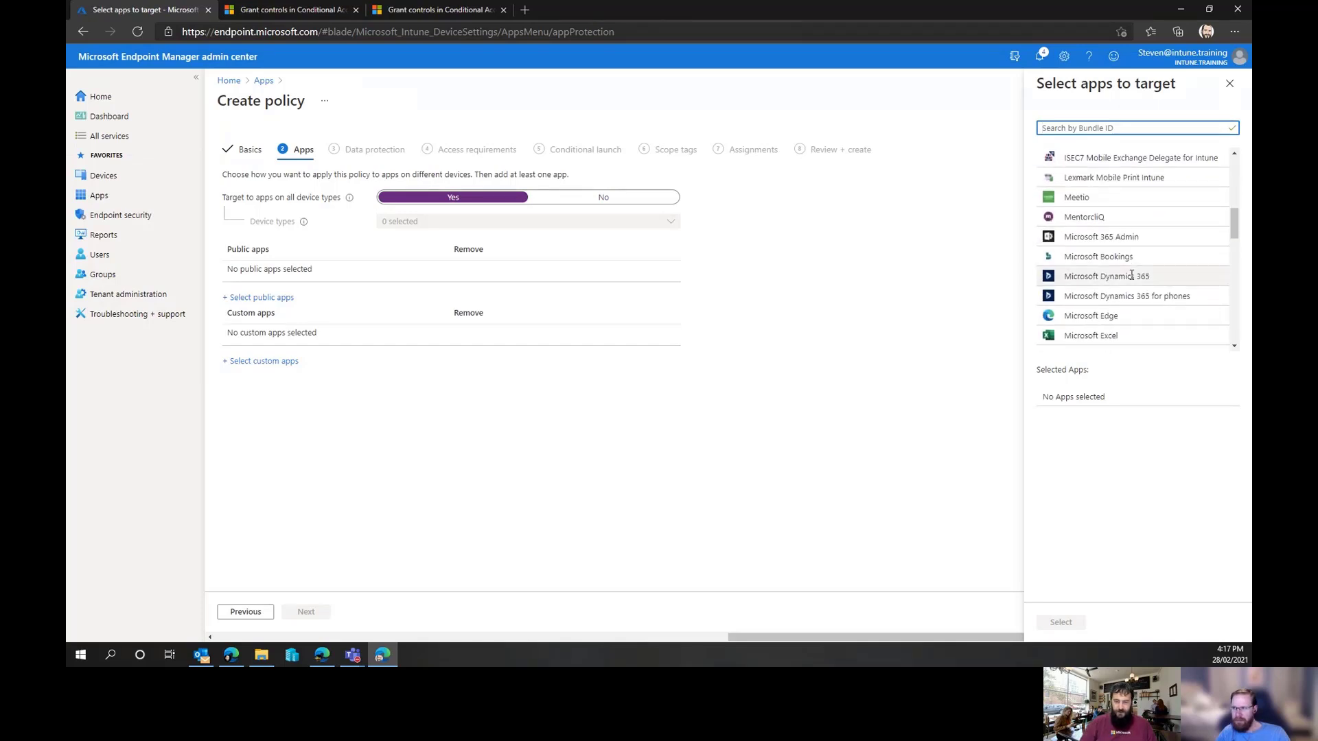
scroll(1131, 274, "down", 2)
scroll(1126, 271, "down", 2)
scroll(1117, 265, "down", 1)
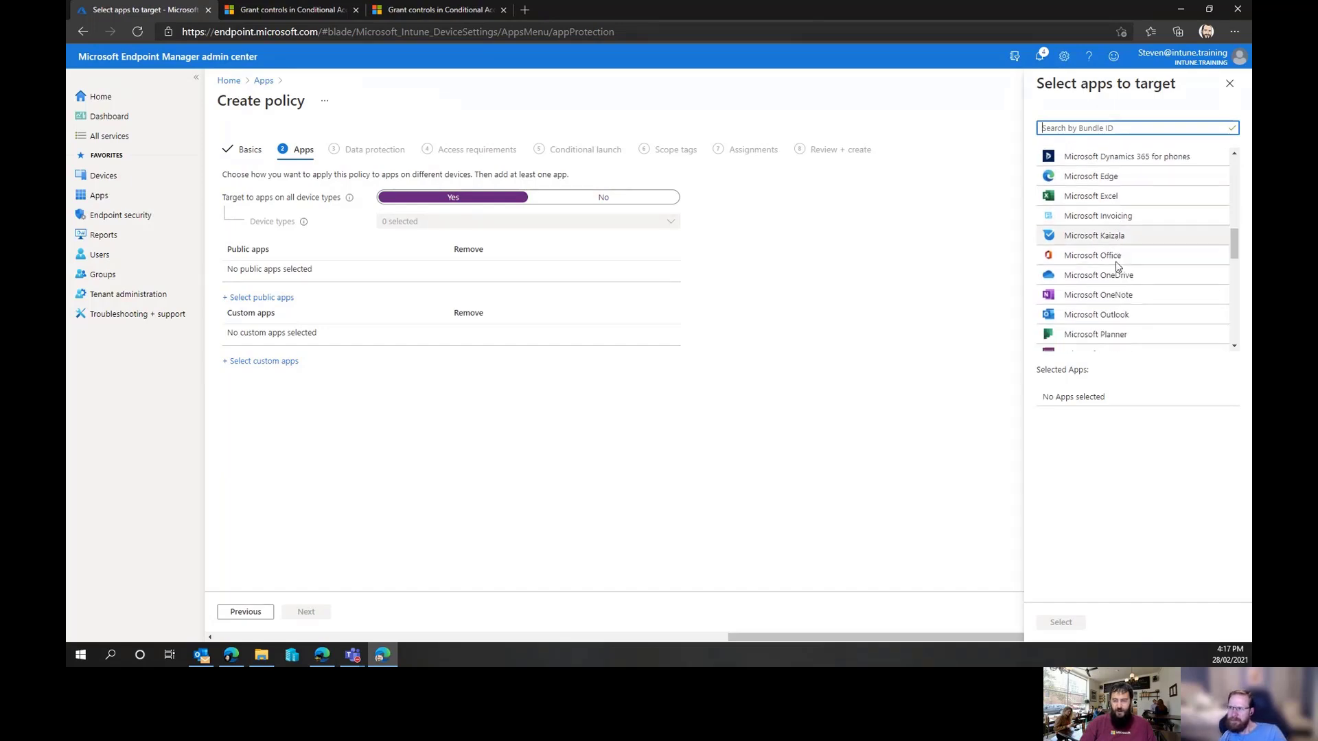
left_click(1133, 306)
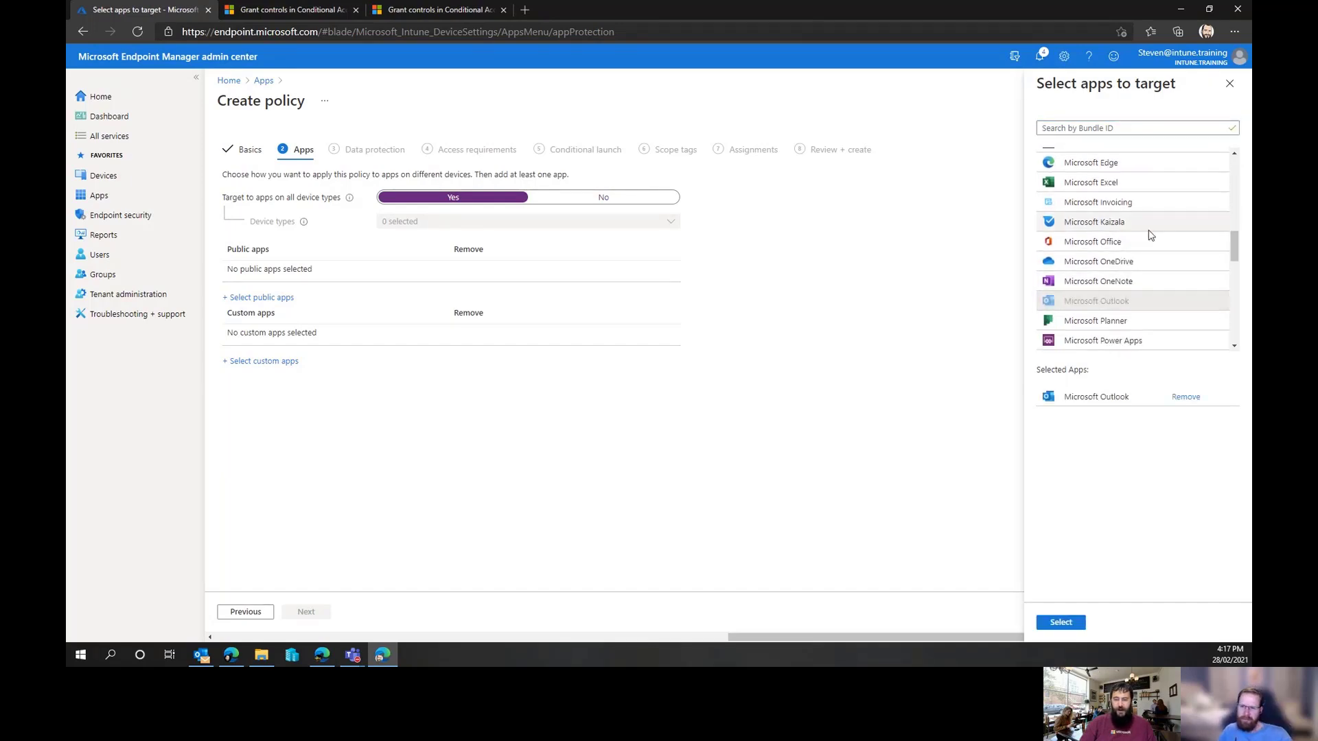
scroll(1148, 236, "down", 3)
scroll(1151, 243, "down", 8)
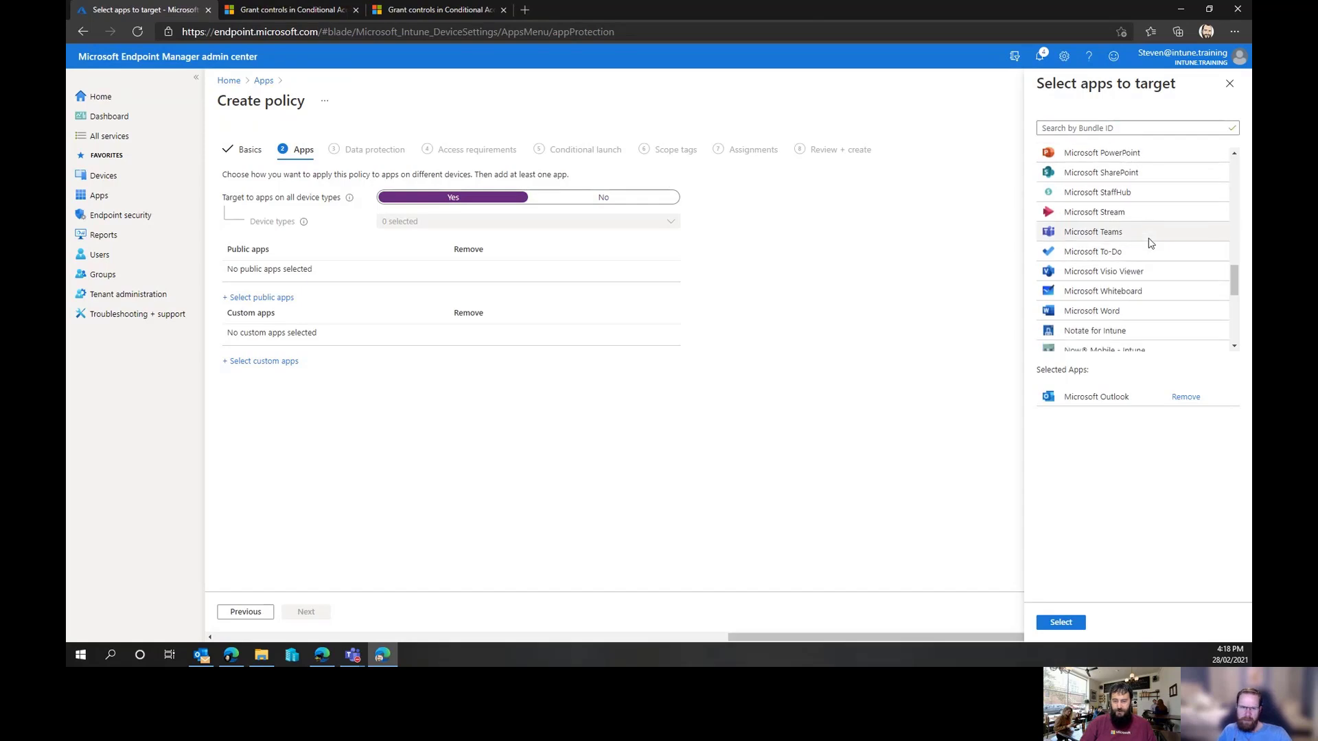
scroll(1151, 244, "down", 4)
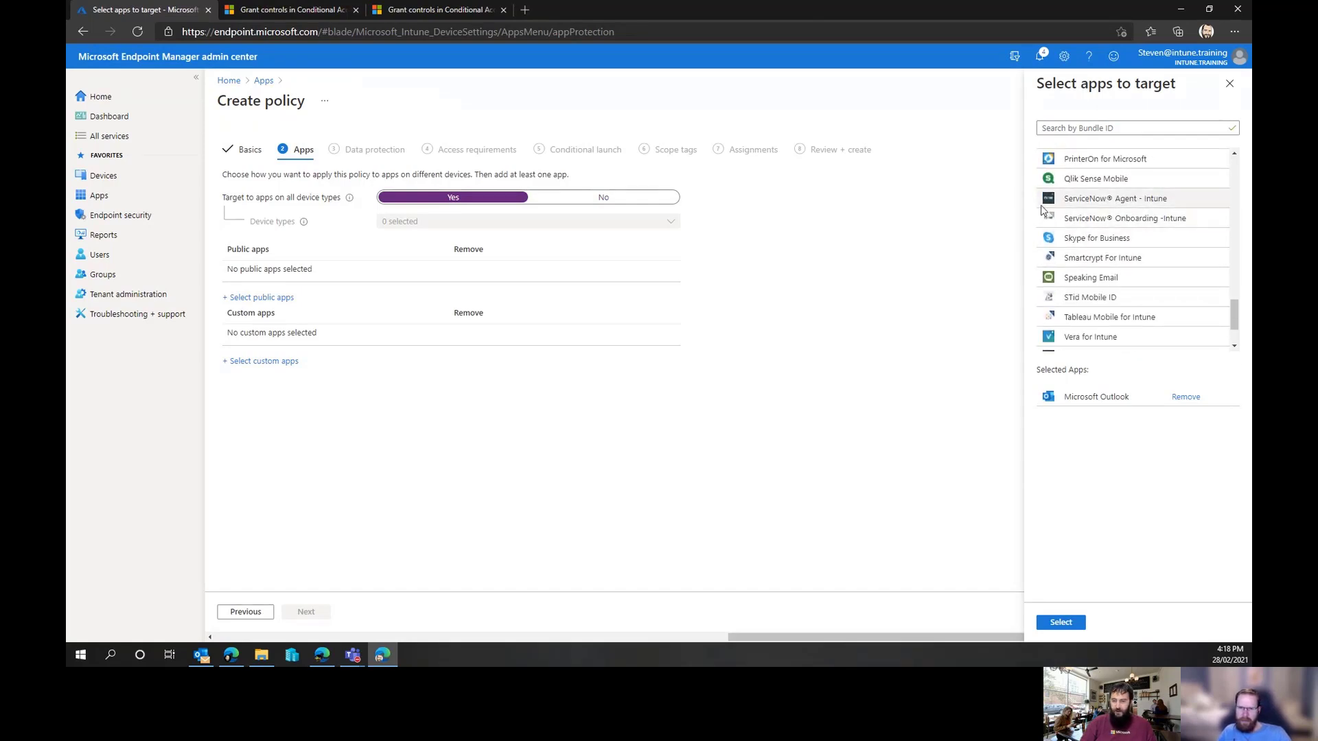
scroll(1098, 288, "down", 3)
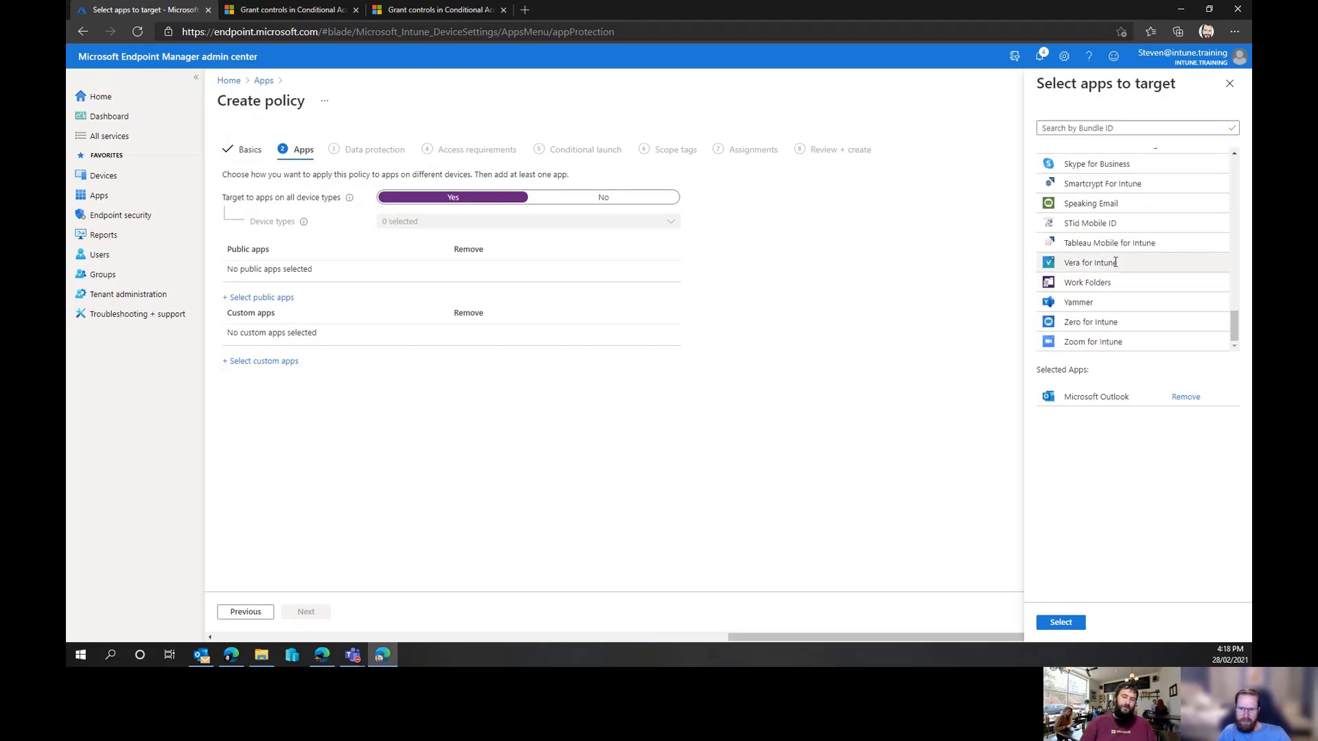
left_click(1067, 623)
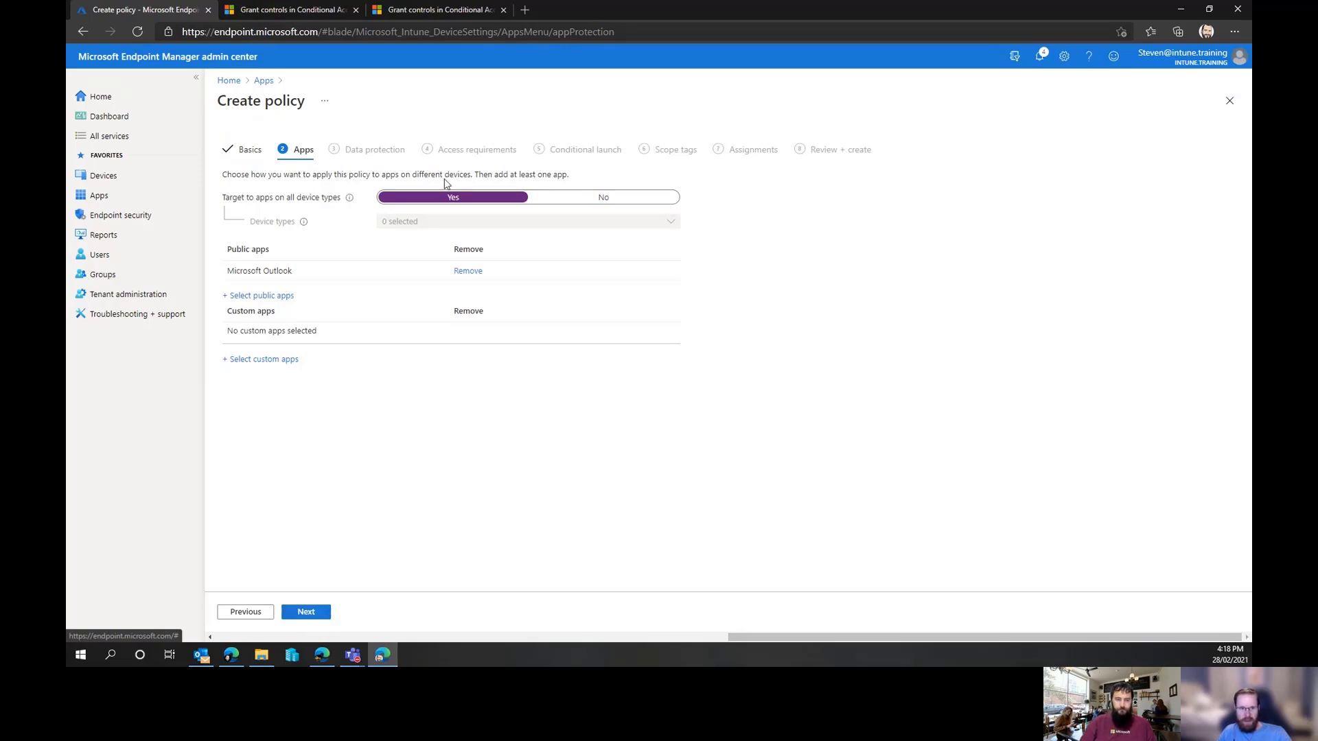
left_click(285, 297)
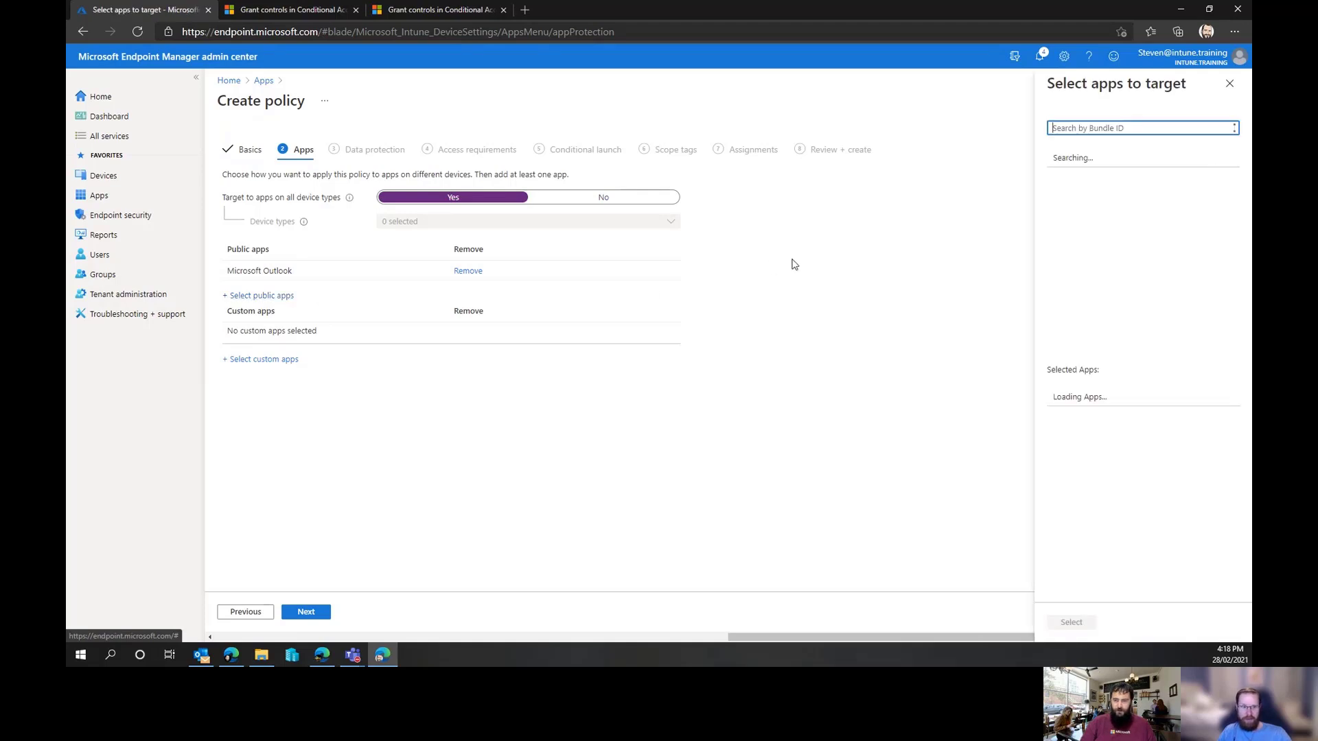
left_click(1229, 83)
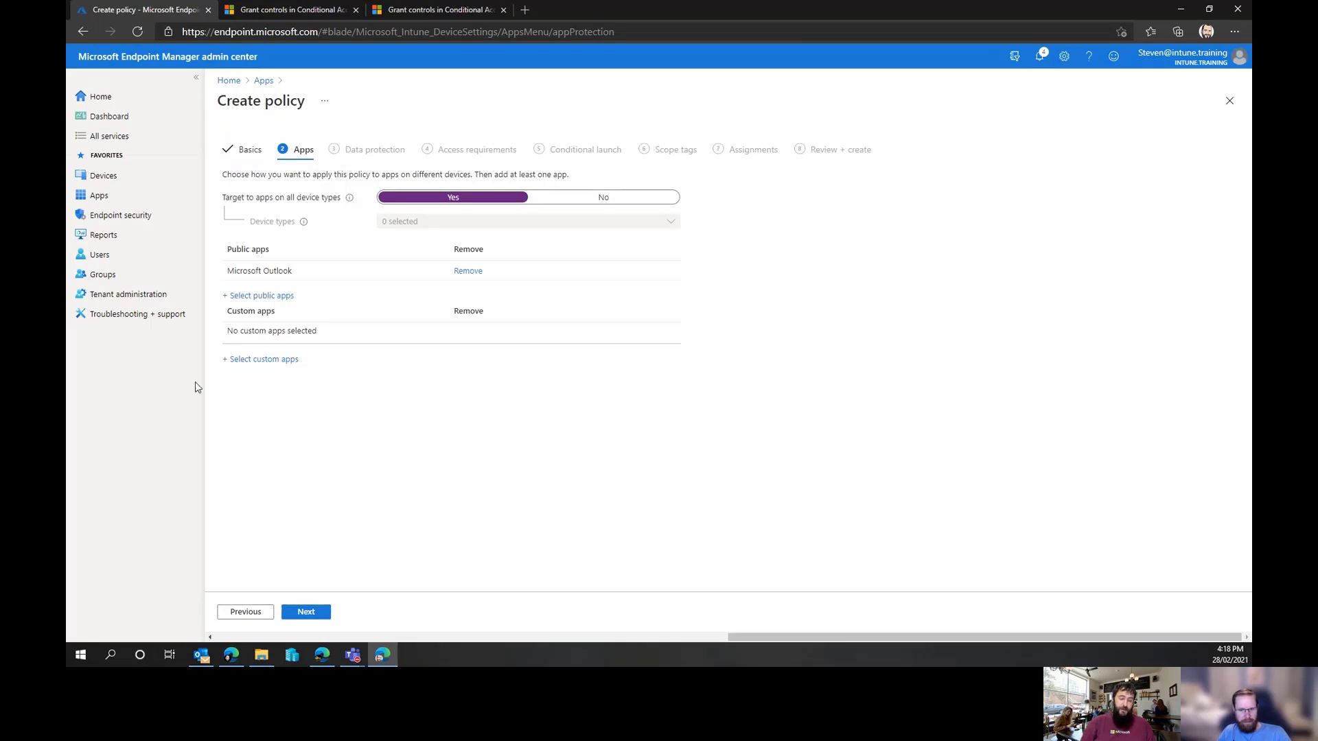
left_click(264, 361)
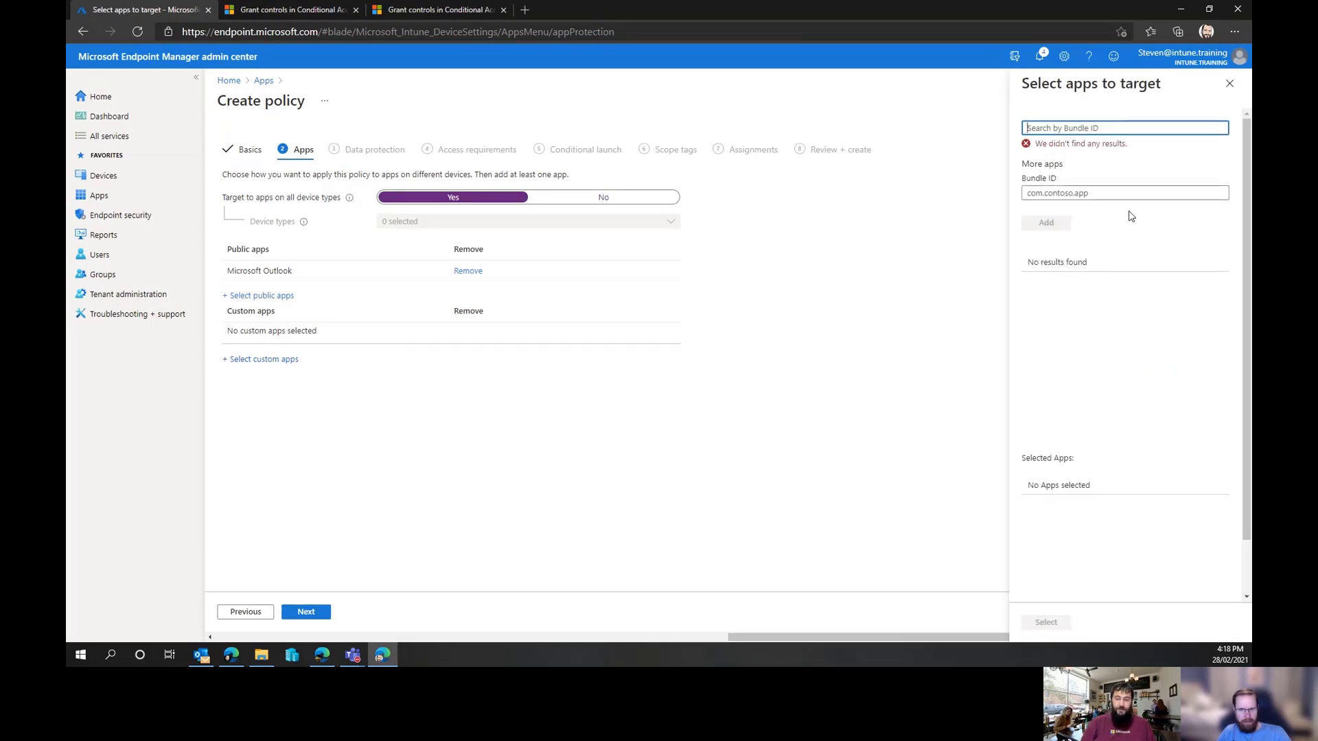
left_click(1229, 83)
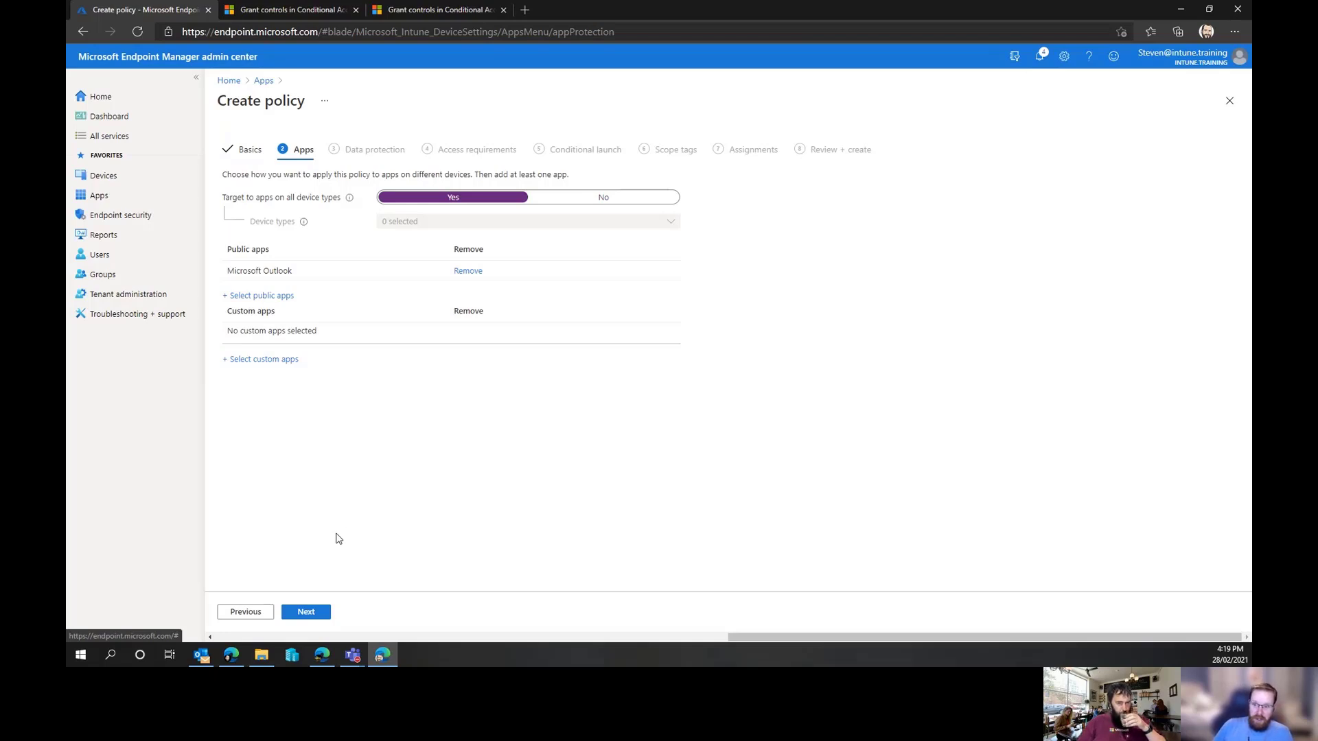
Continue to the Data protection page and block backing up org data to iTunes and iCloud
left_click(307, 612)
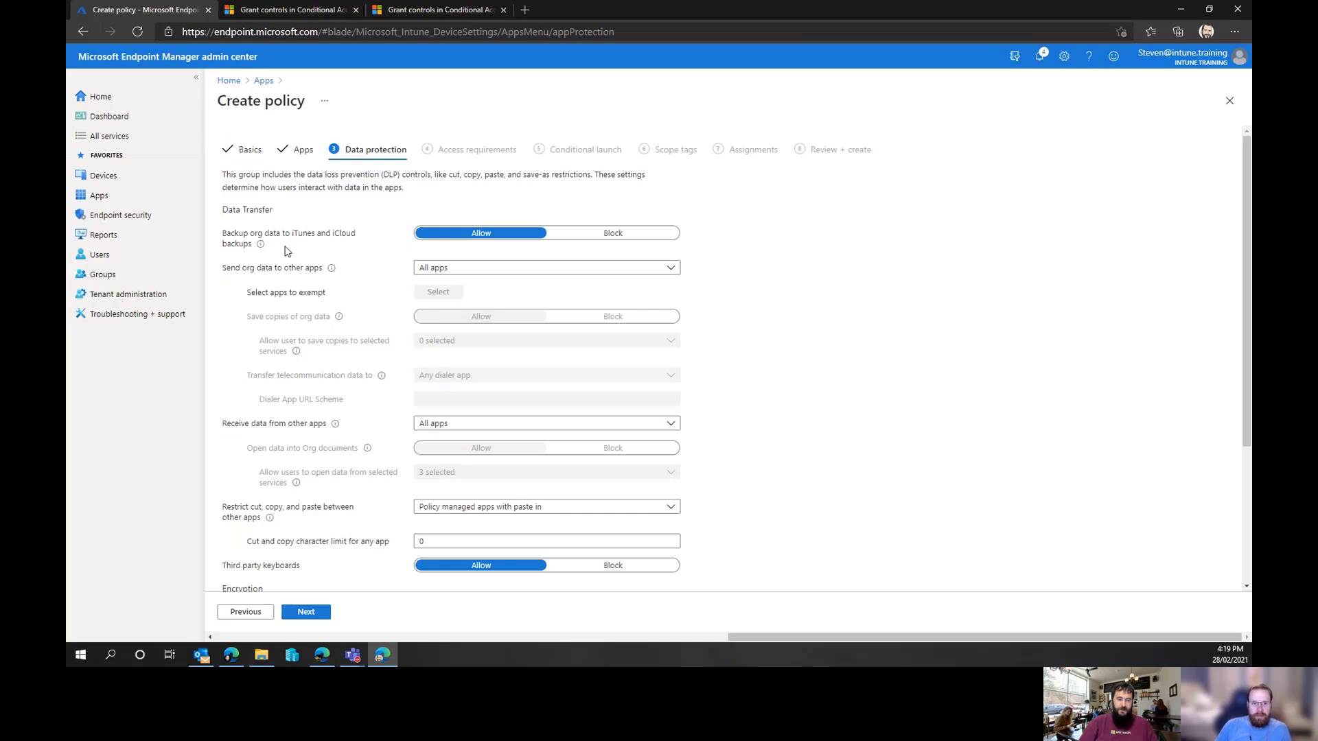
left_click(617, 237)
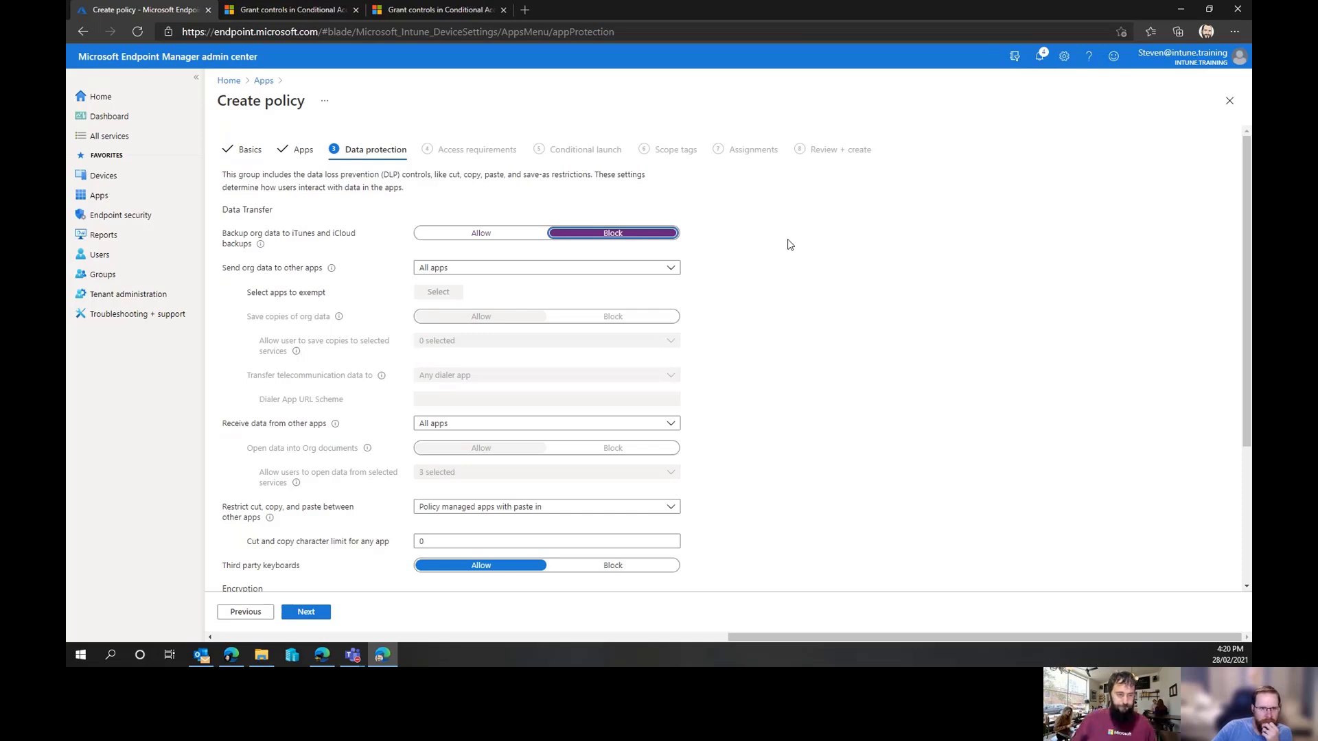
left_click(792, 238)
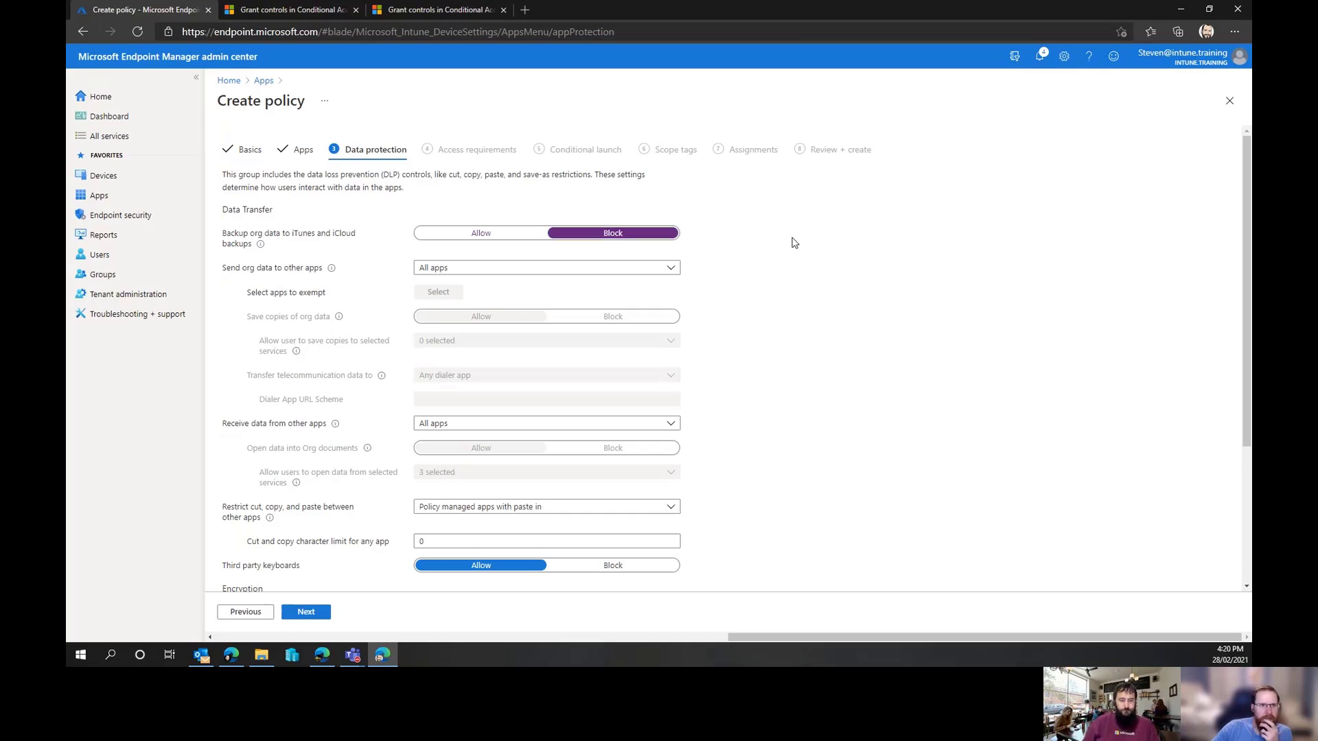
Set sending org data to other apps to Policy managed apps with OS sharing
scroll(782, 246, "down", 1)
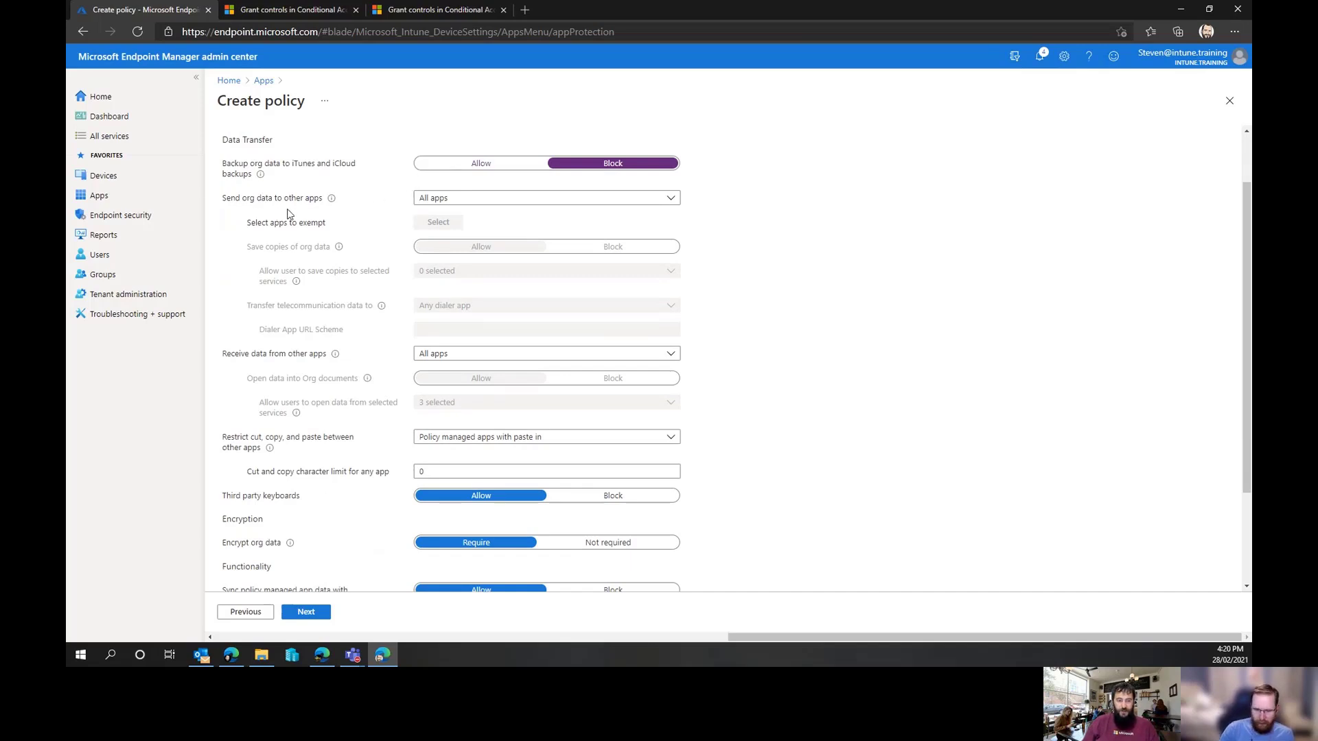
left_click(492, 203)
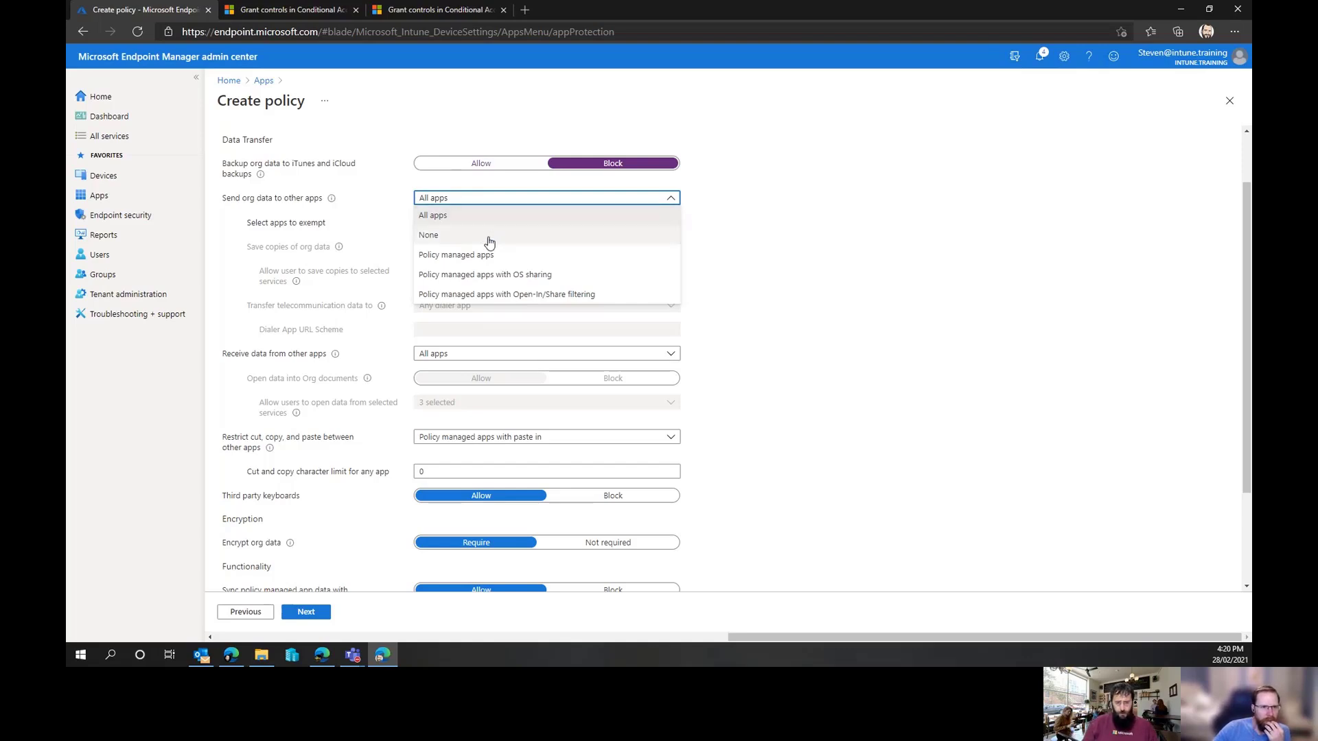
left_click(494, 237)
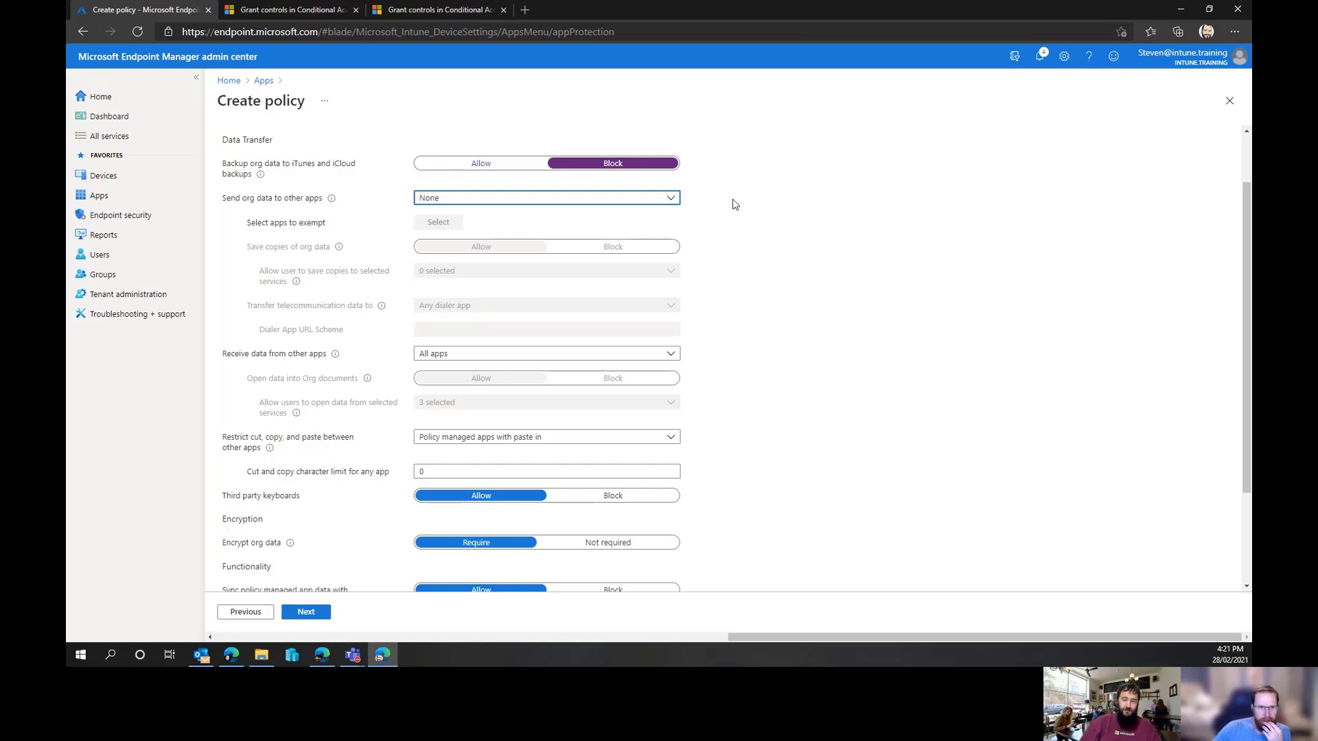
left_click(671, 199)
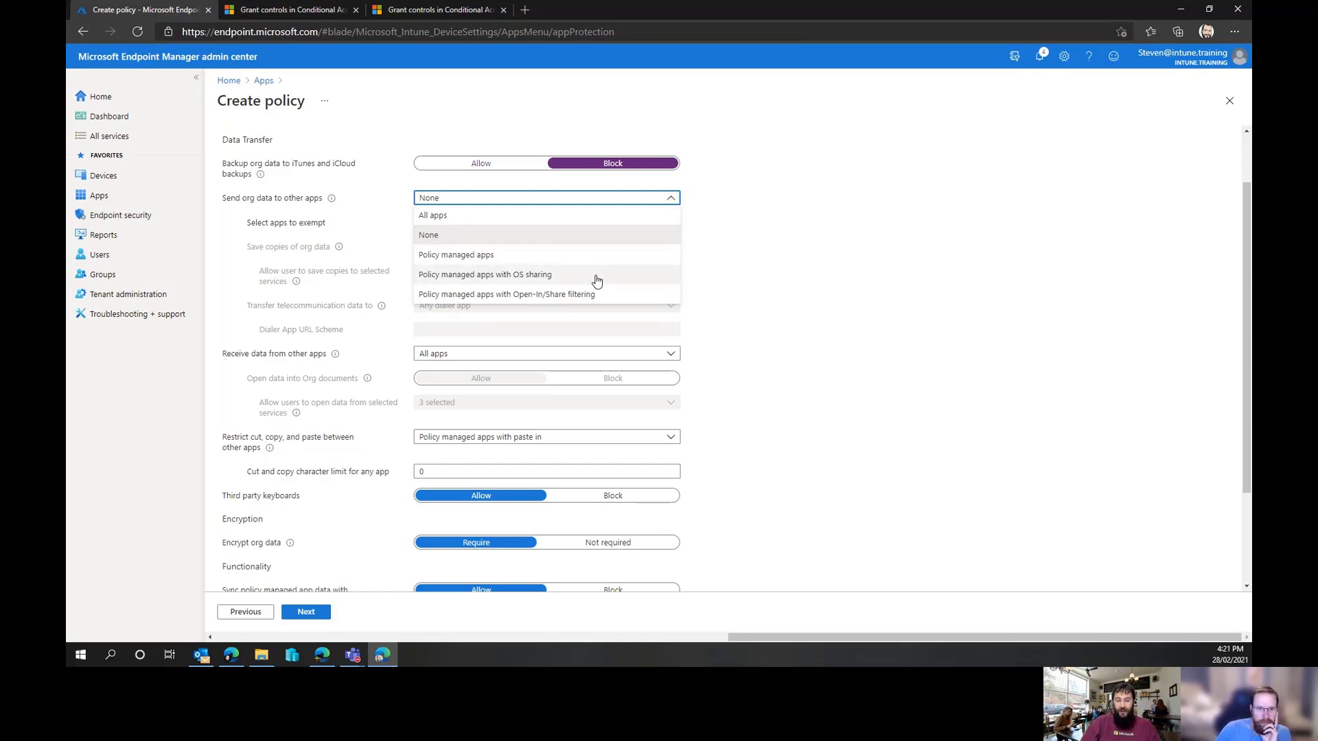
left_click(507, 276)
Review the exempt apps list, then set sending org data to other apps to Policy managed apps with Open-In/Share filtering
left_click(435, 221)
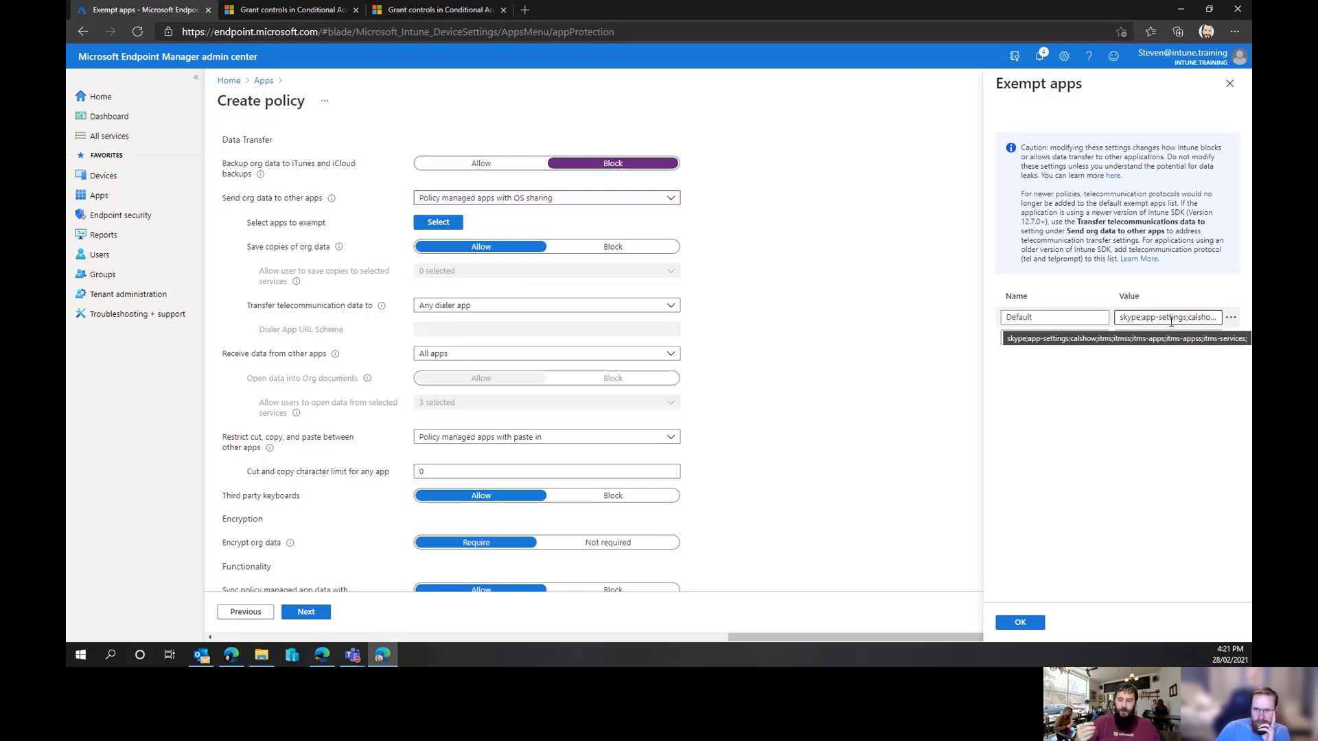
left_click(1229, 84)
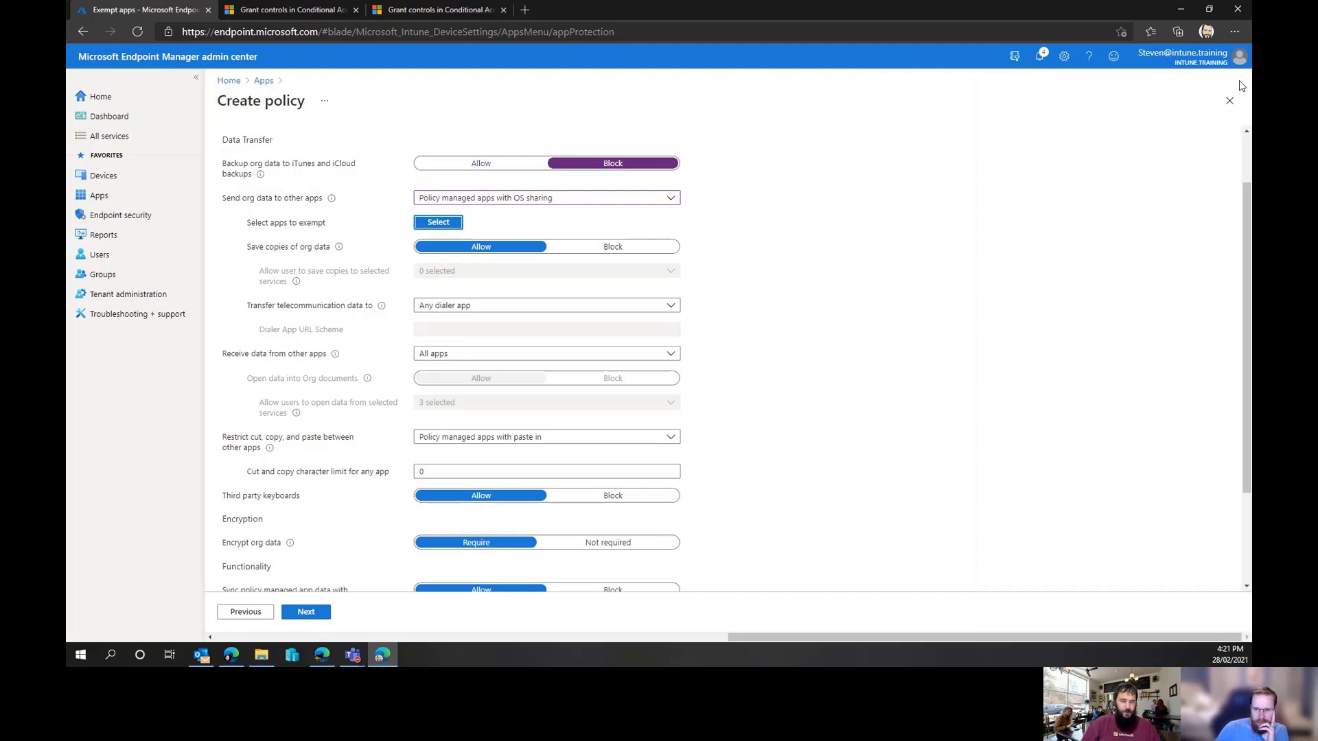
left_click(532, 203)
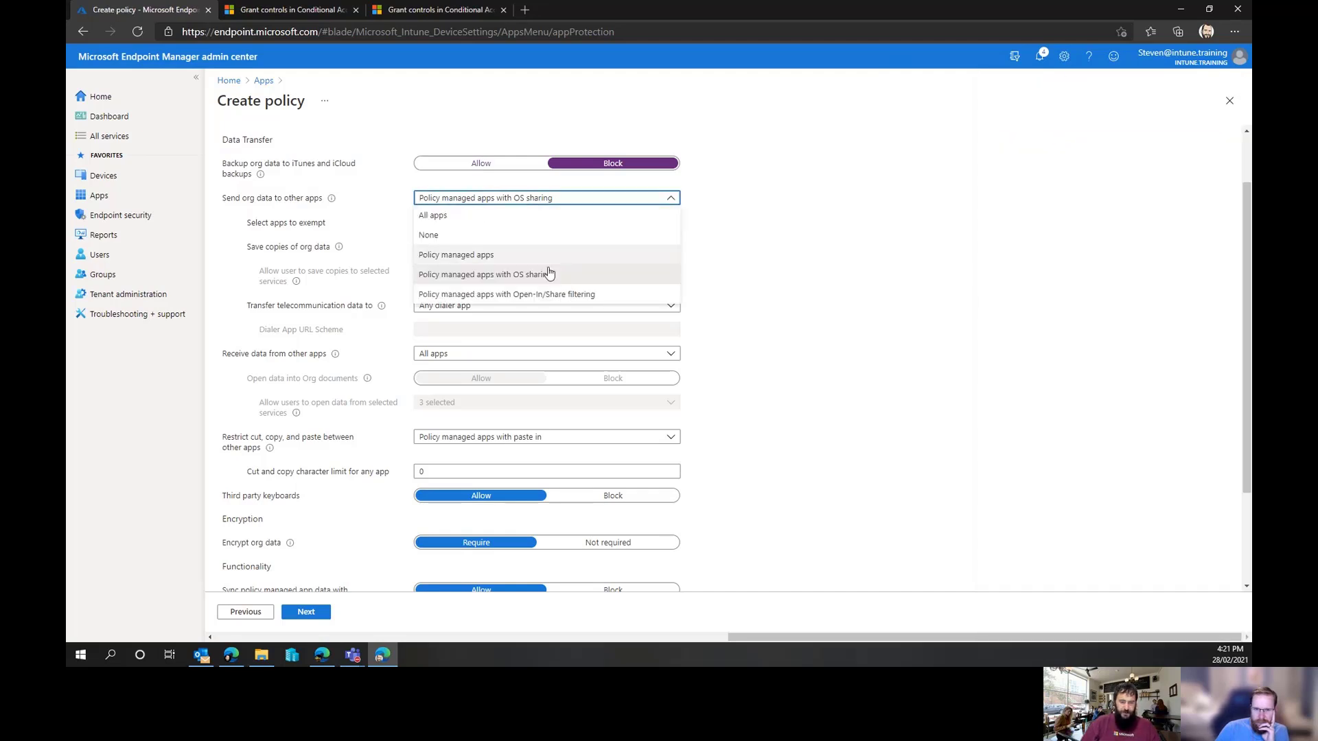
left_click(494, 295)
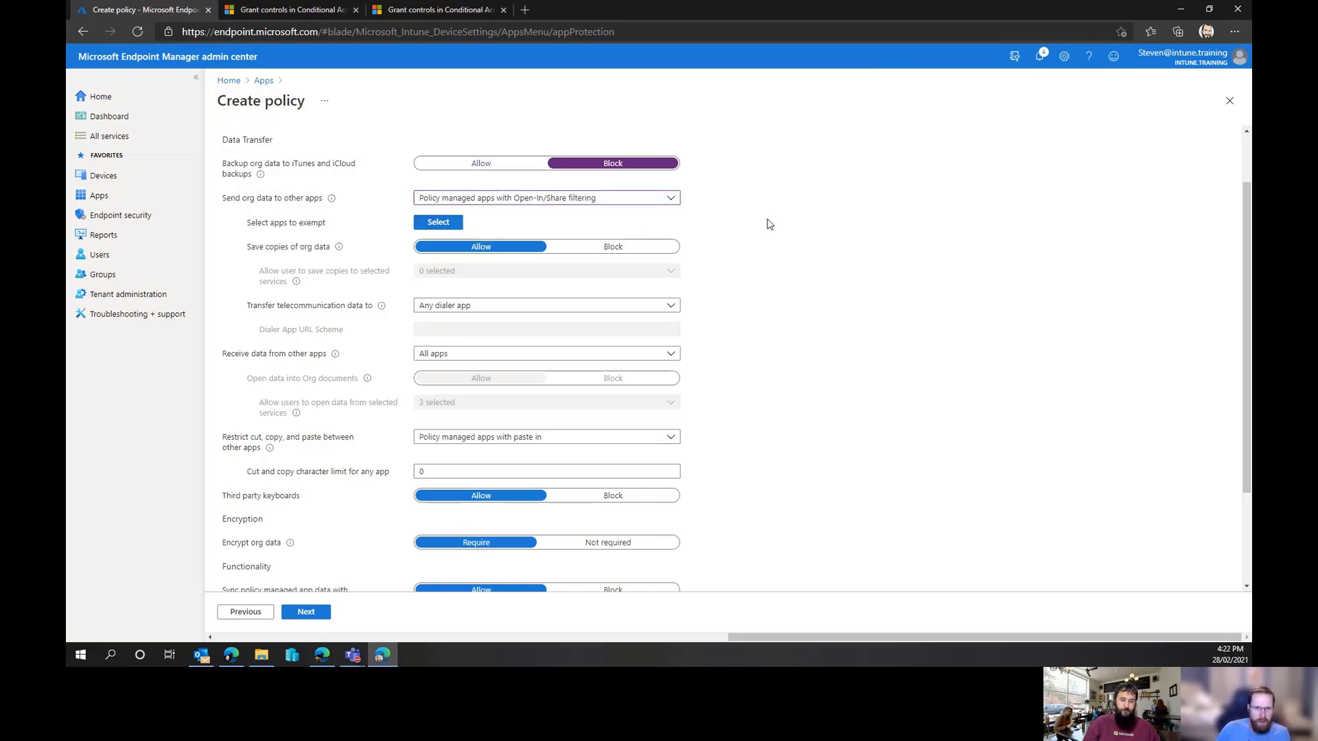
left_click(618, 205)
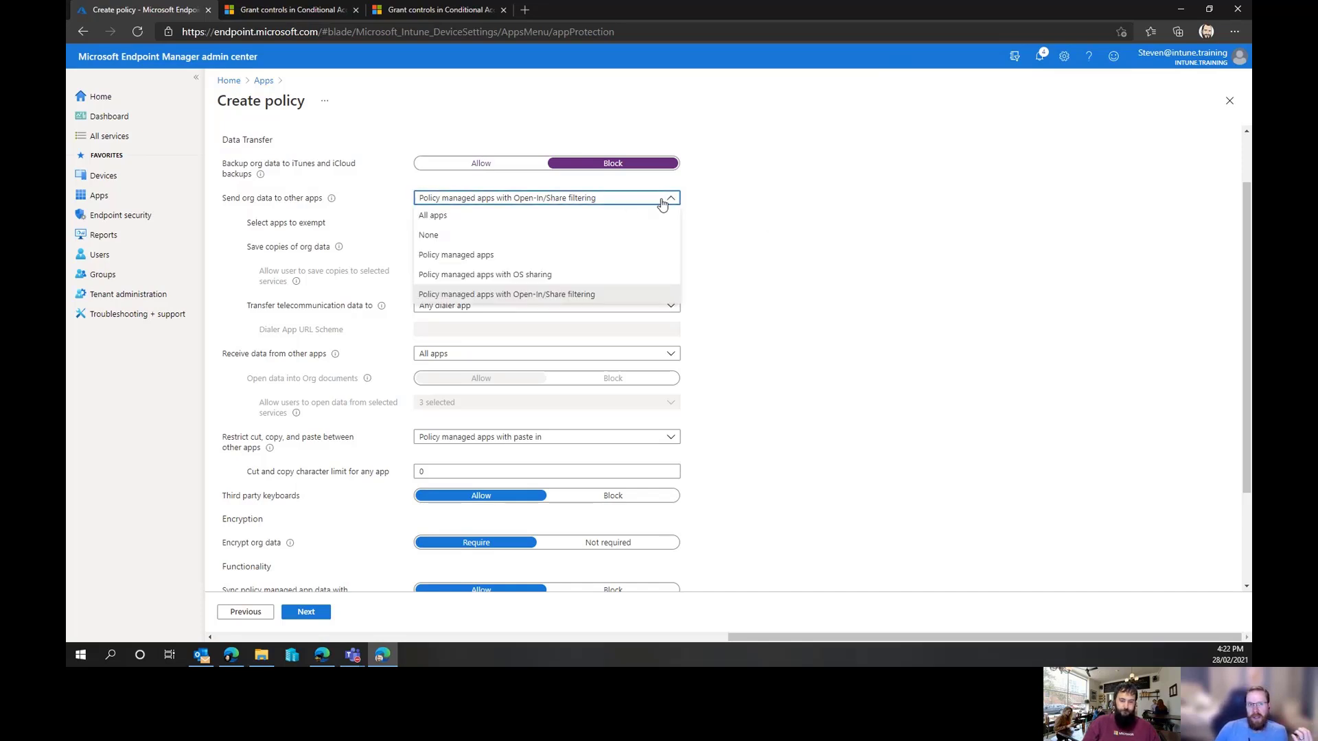
left_click(764, 215)
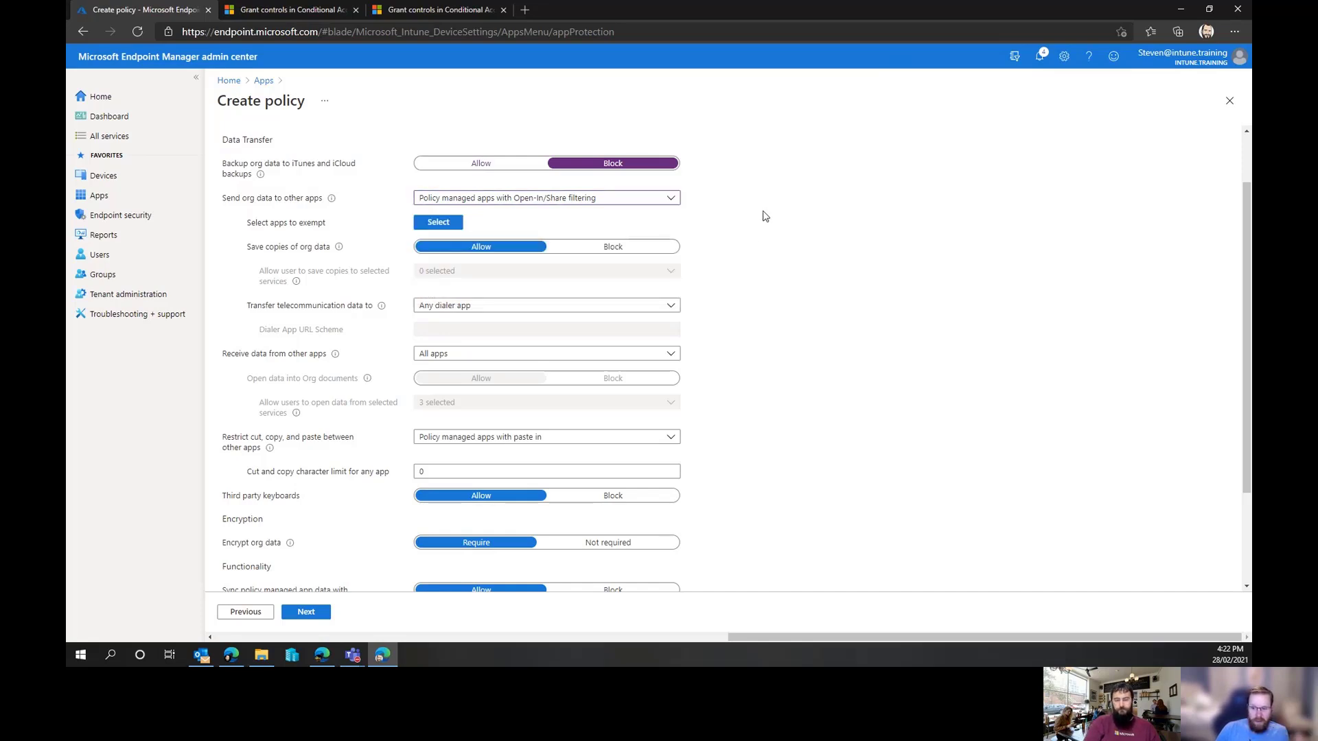
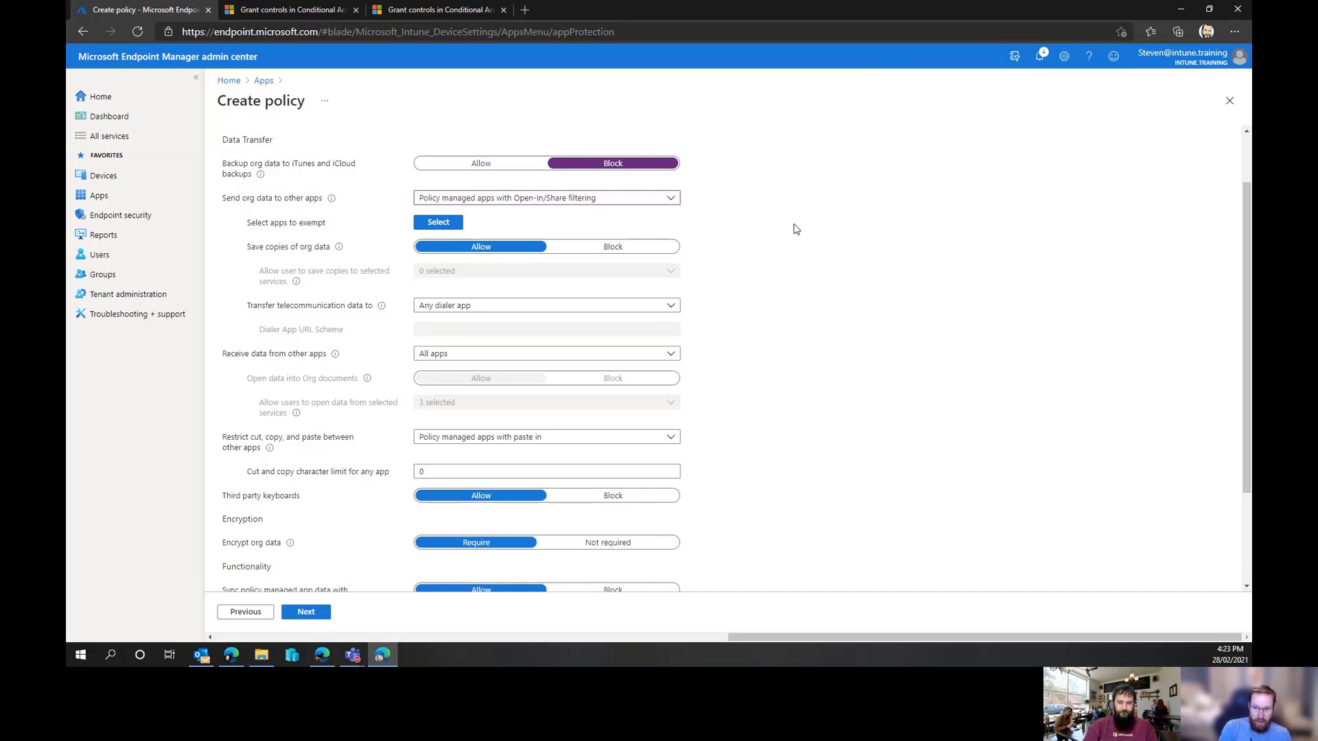
key("alt+Tab")
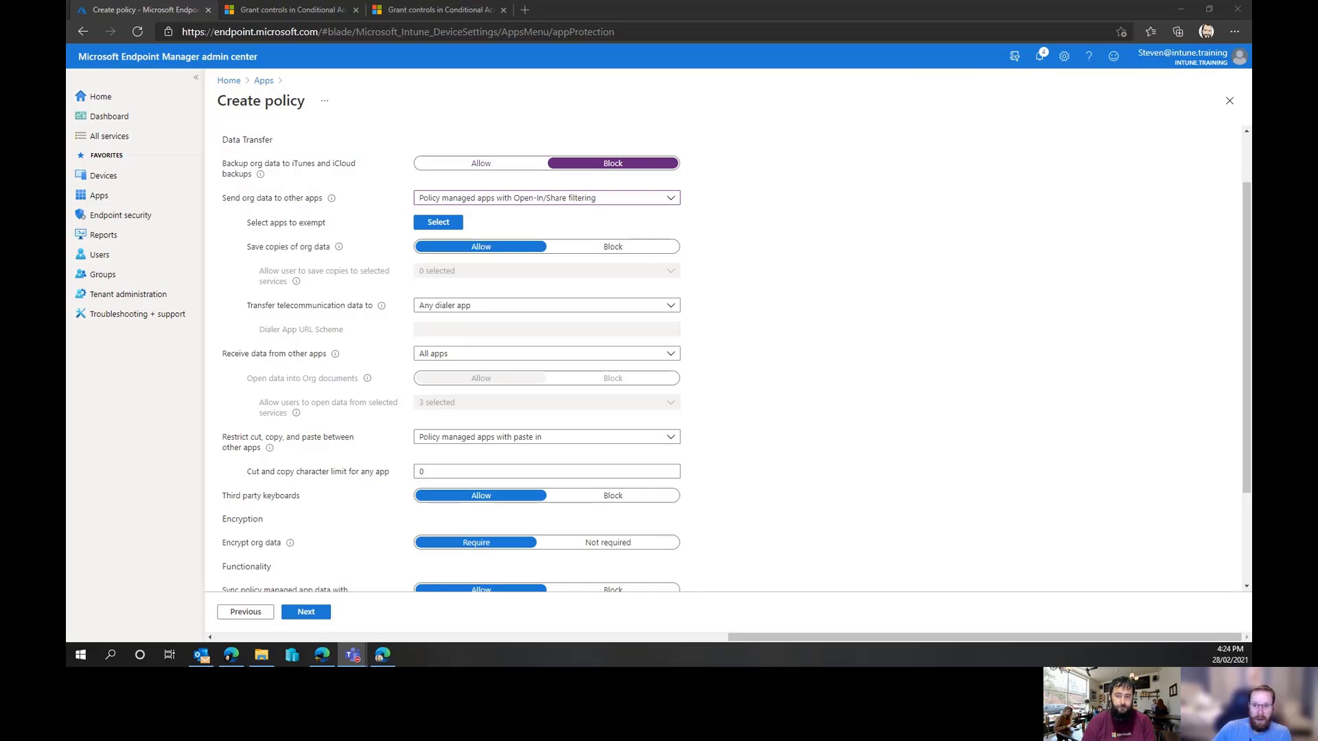
left_click(992, 15)
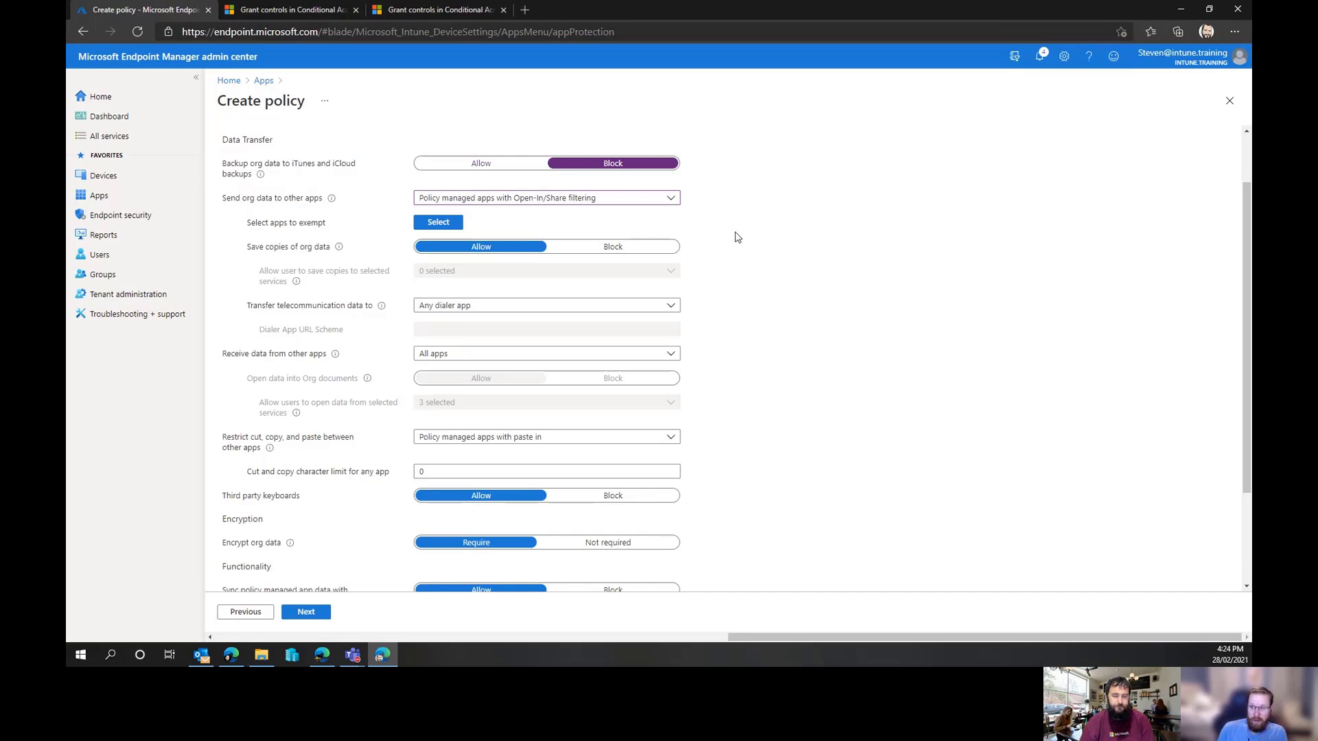
scroll(736, 236, "down", 1)
scroll(739, 235, "up", 2)
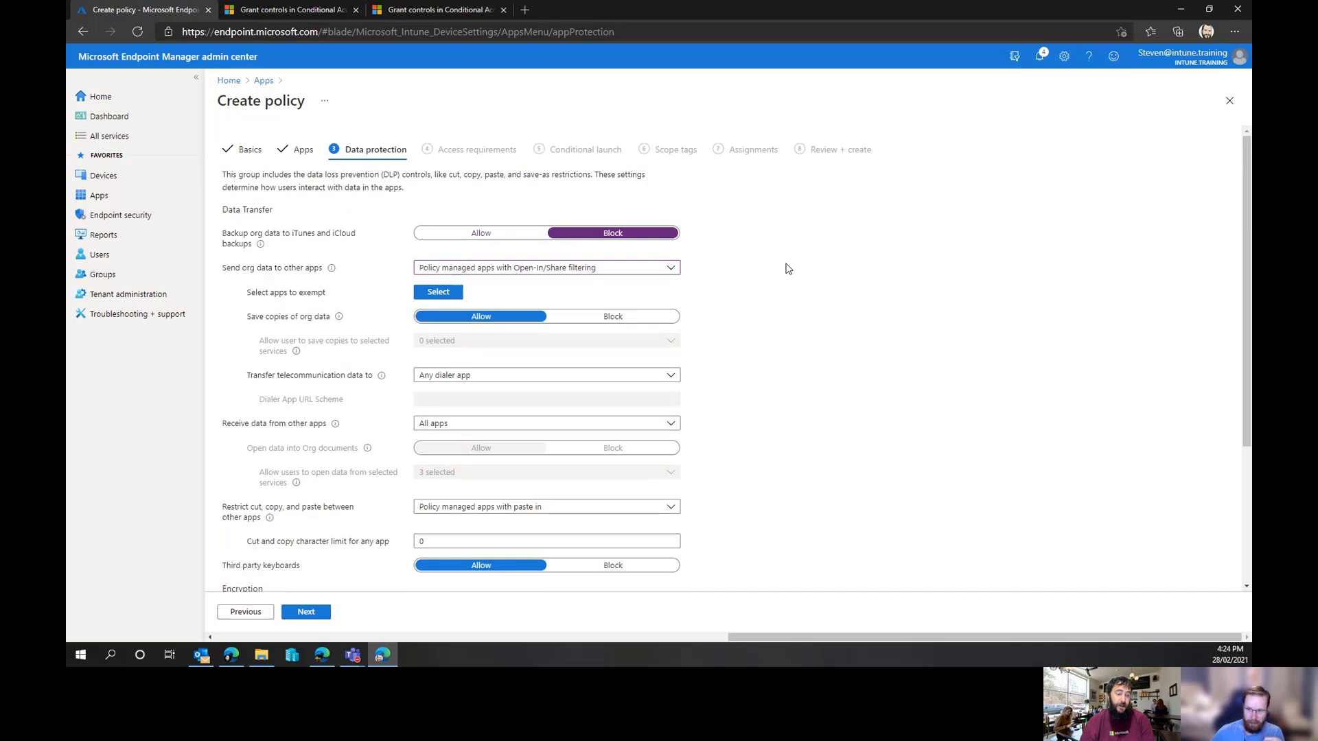
Block saving copies of org data, allowing saves only to OneDrive for Business and SharePoint
left_click(614, 325)
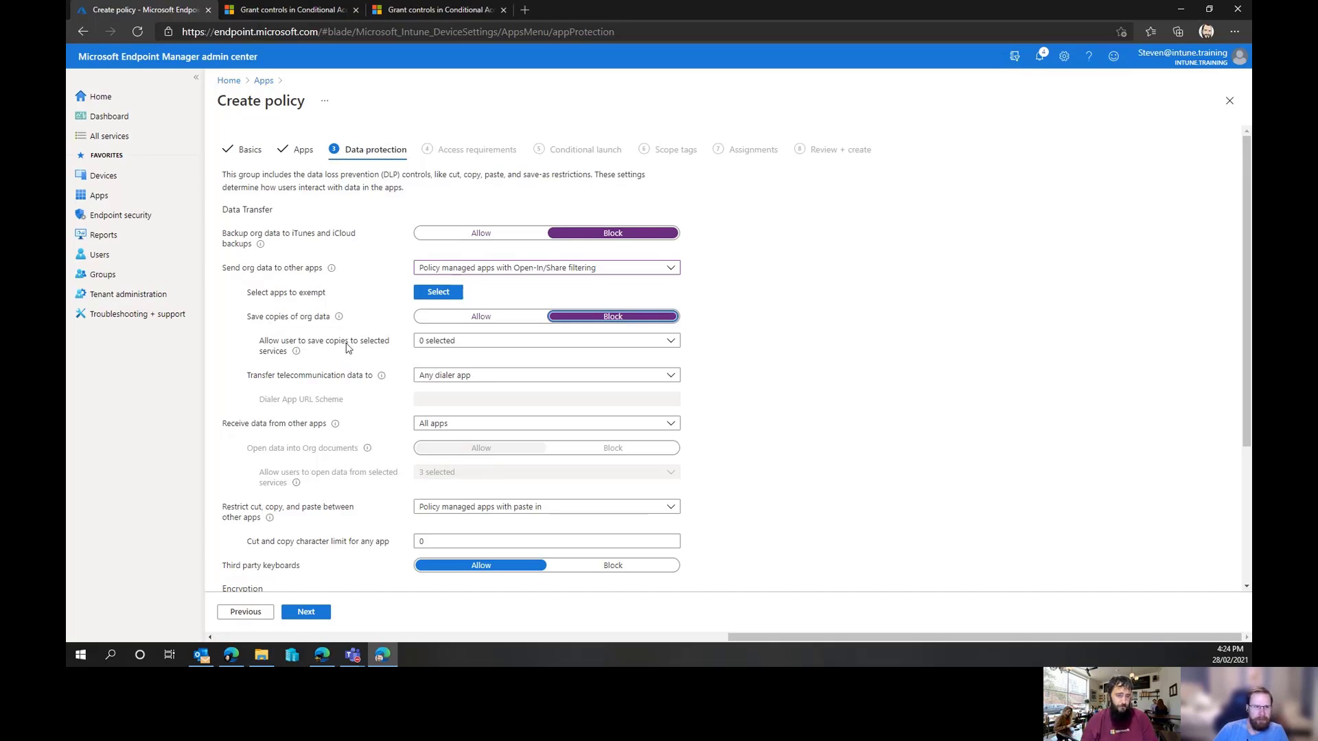
left_click(561, 343)
left_click(482, 357)
left_click(466, 377)
left_click(867, 337)
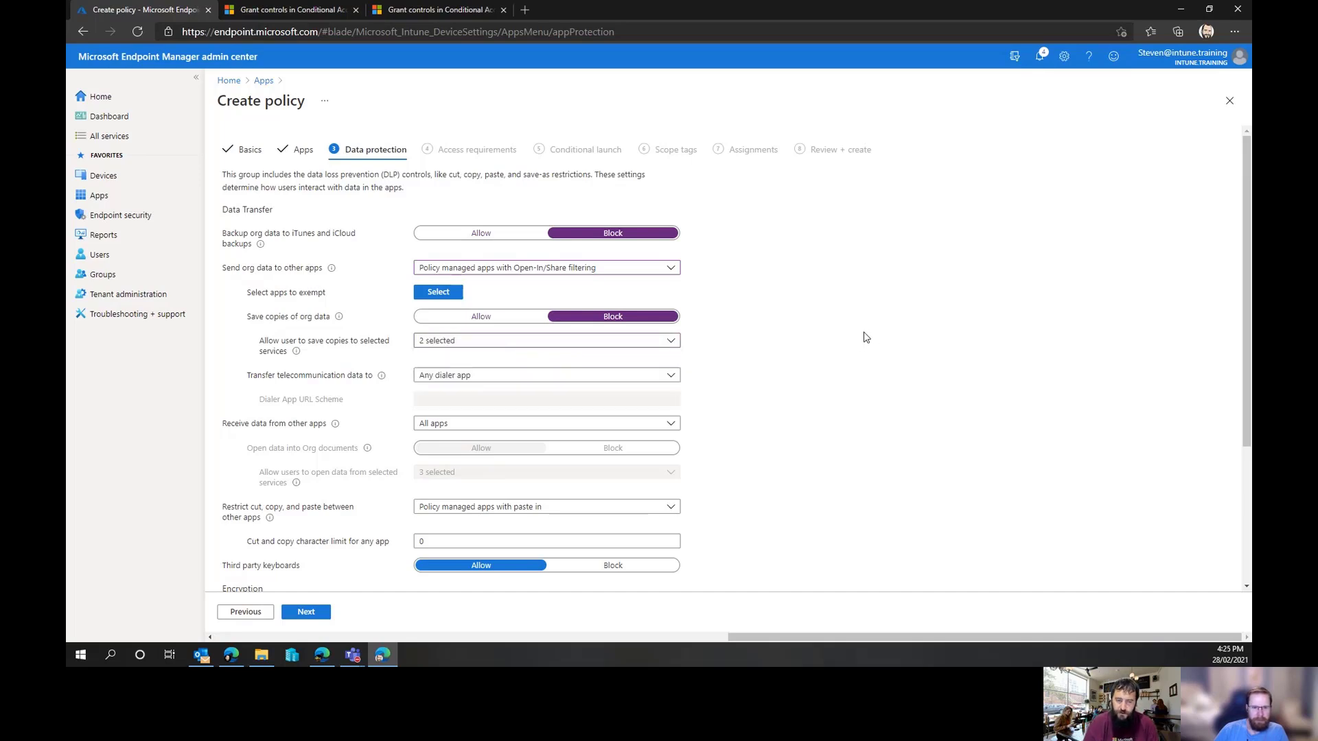
left_click(670, 343)
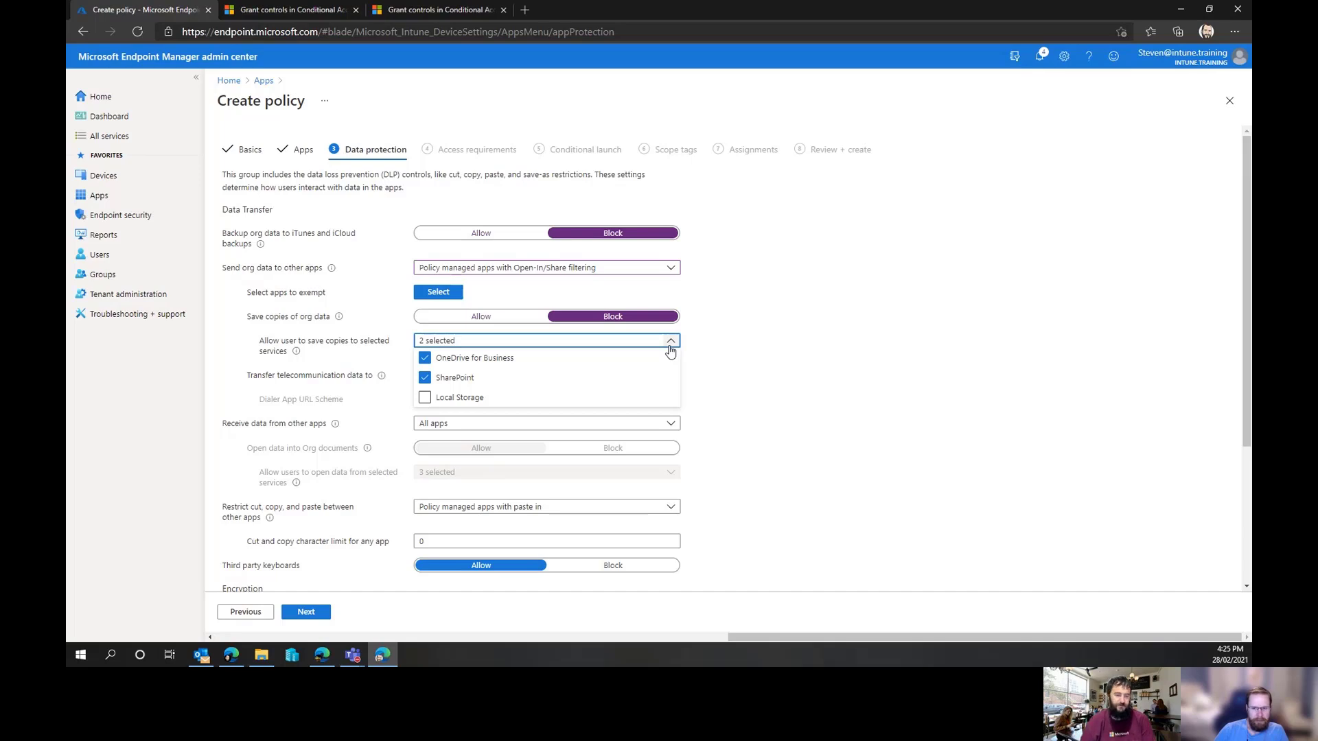
left_click(670, 343)
scroll(613, 302, "down", 2)
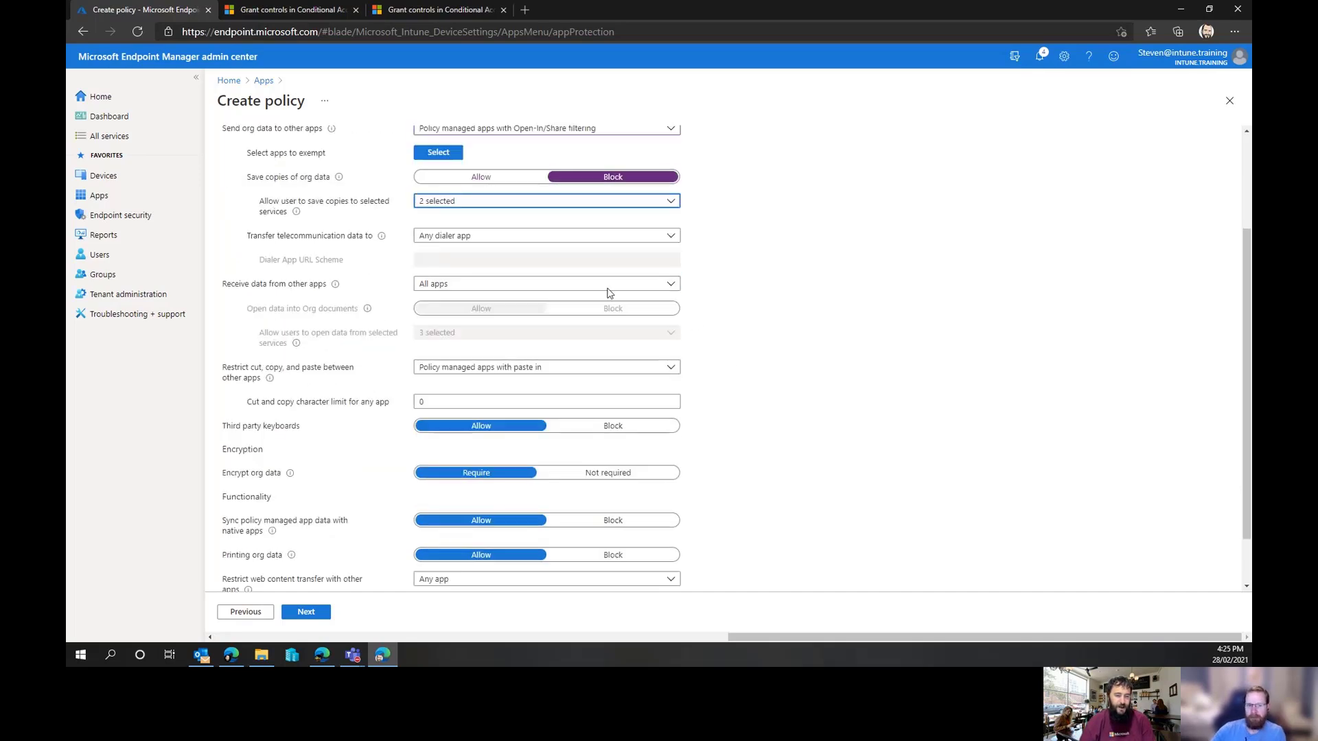
left_click(599, 235)
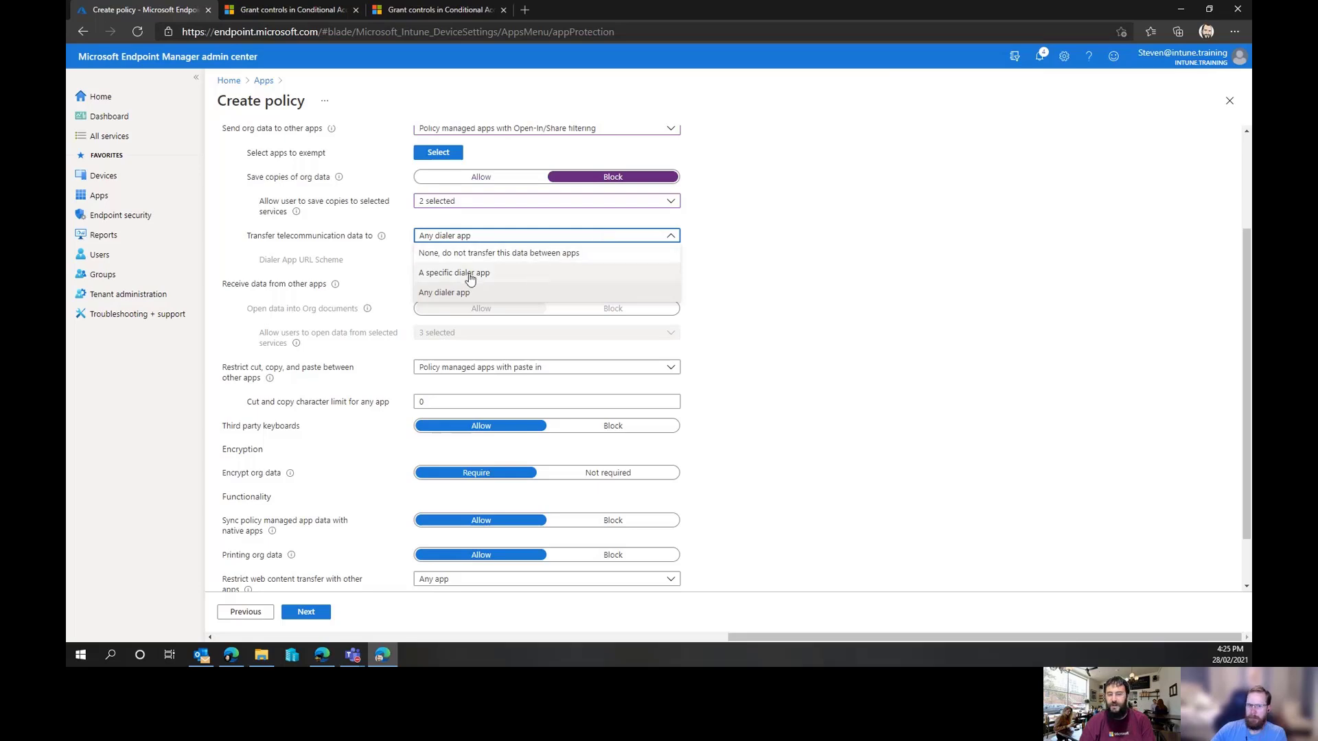
left_click(501, 273)
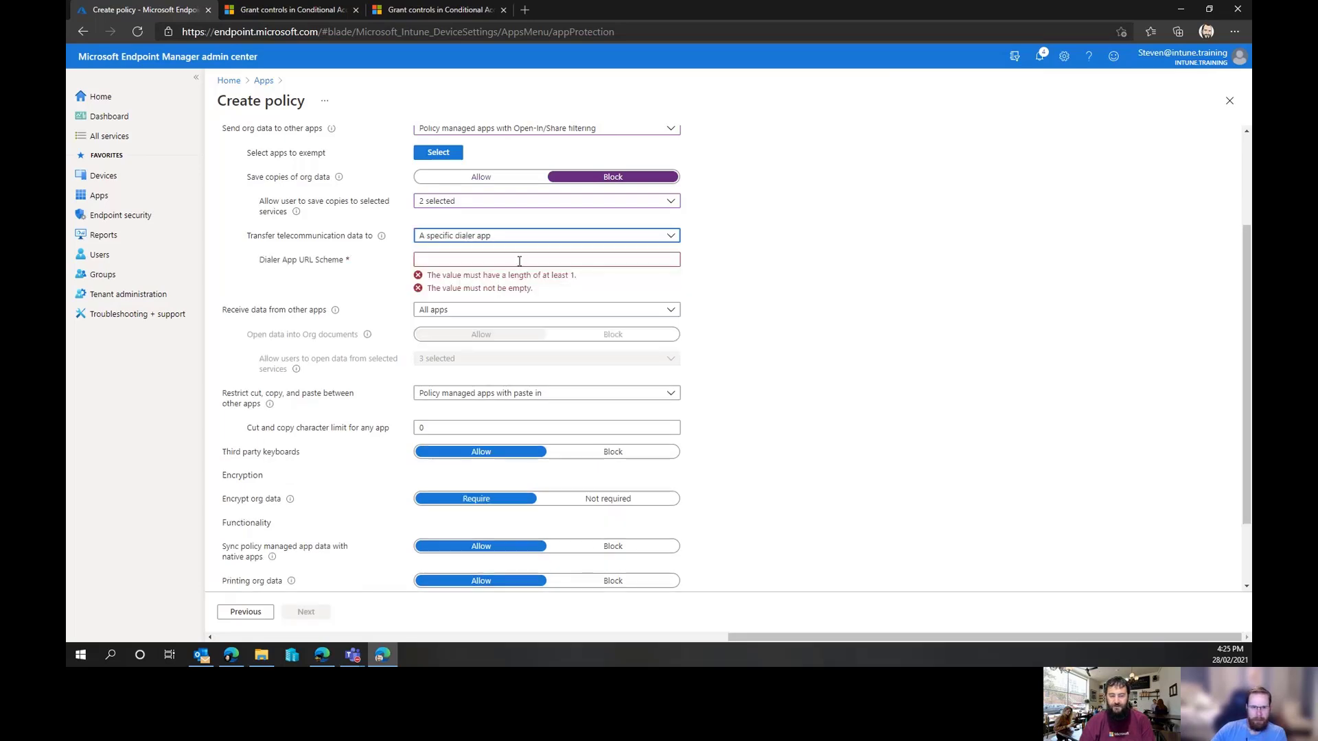
left_click(520, 260)
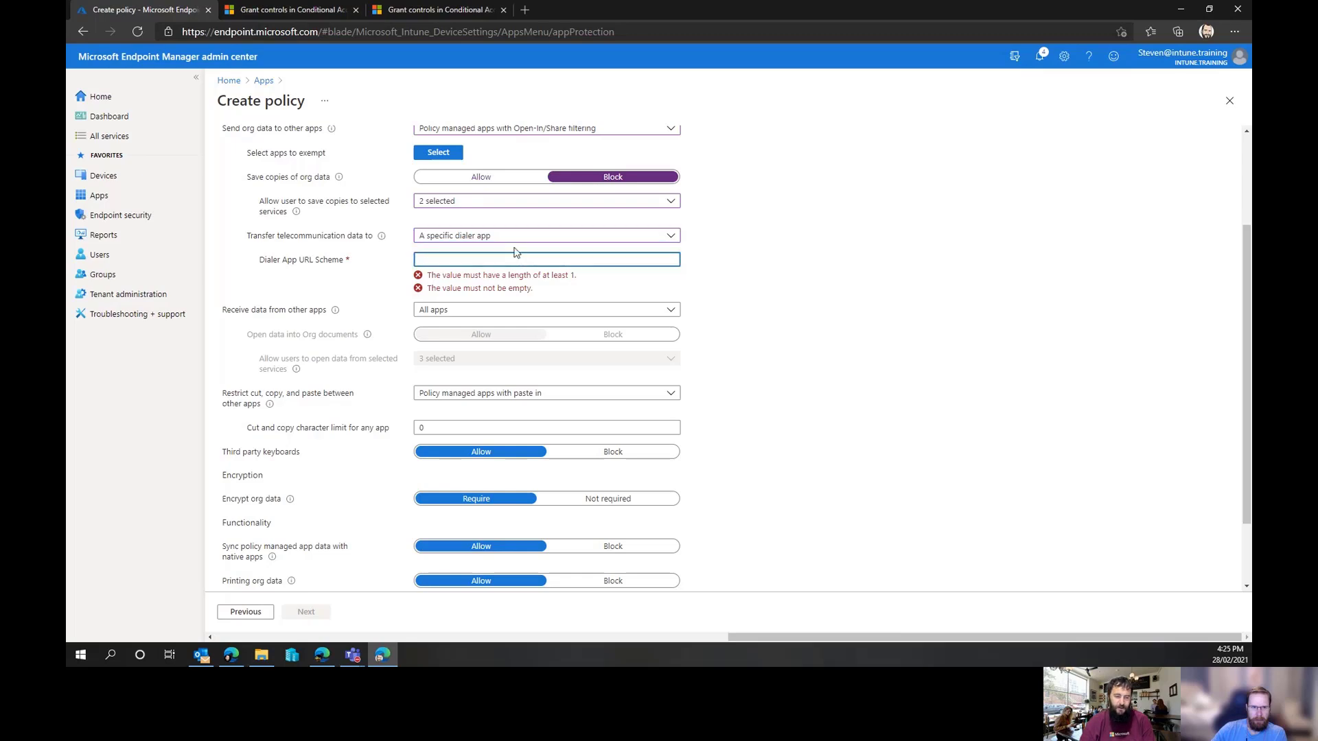
left_click(508, 239)
left_click(509, 293)
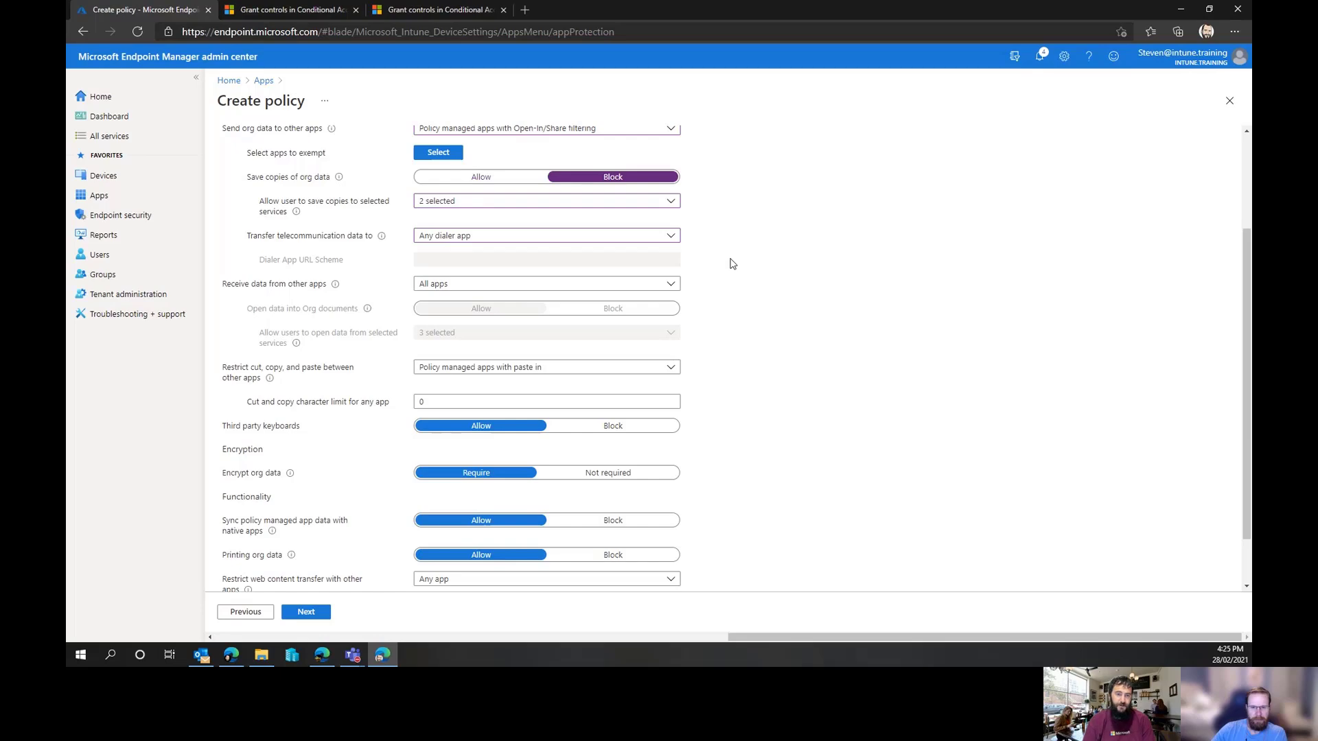
Review the options for receiving data from other apps and for restricting cut, copy and paste between apps
scroll(732, 264, "up", 3)
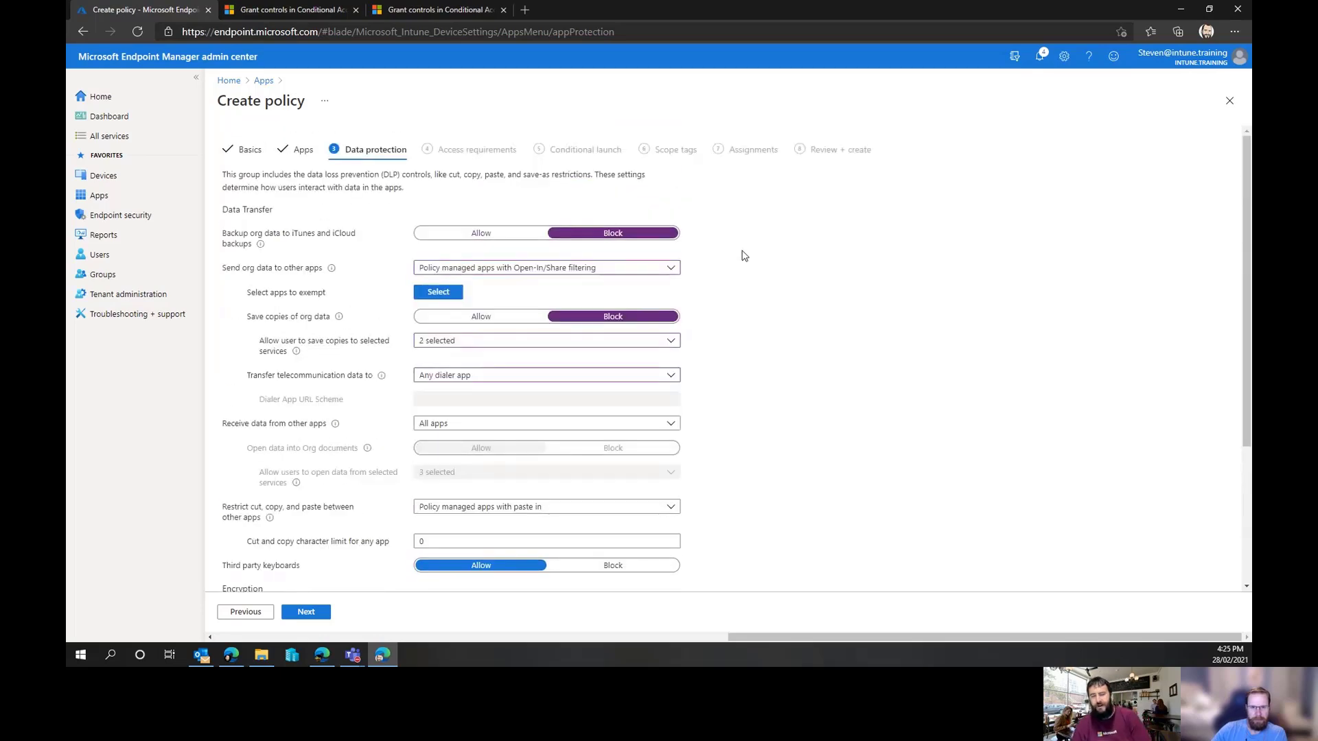
scroll(748, 254, "down", 1)
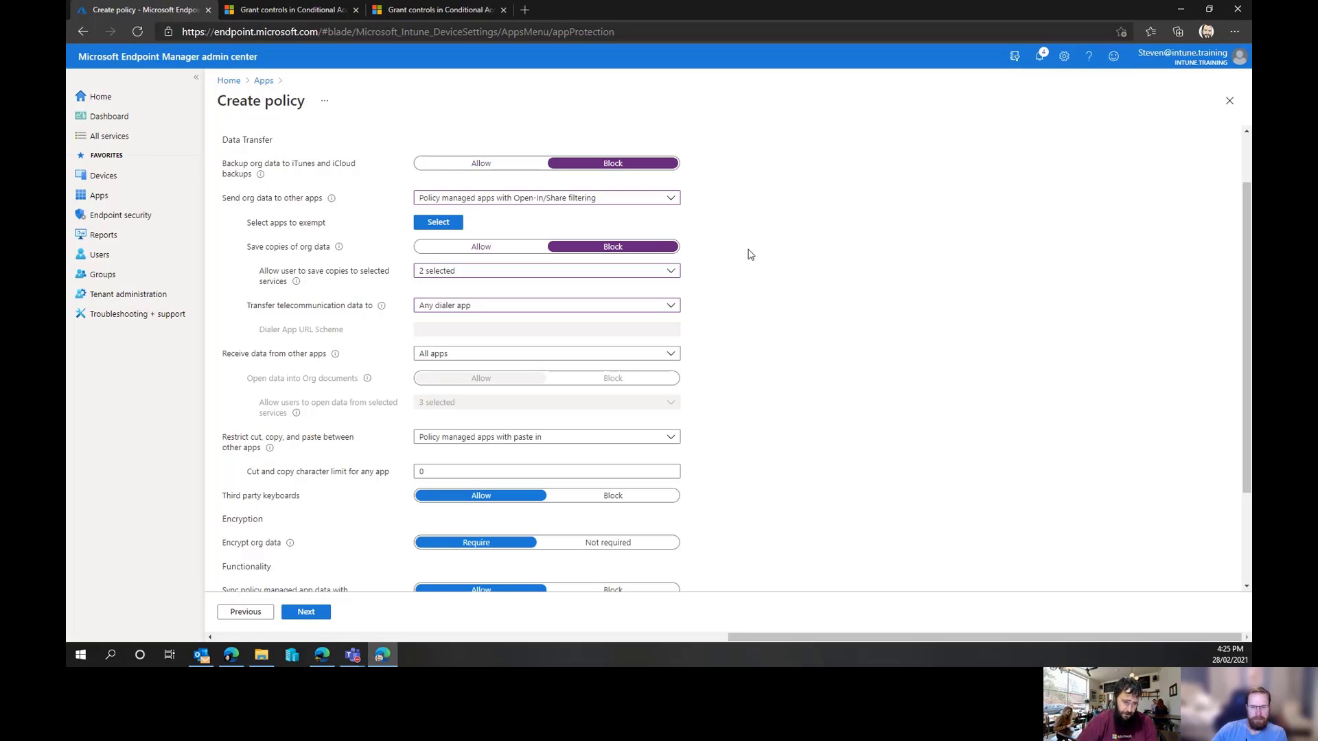
scroll(748, 253, "down", 1)
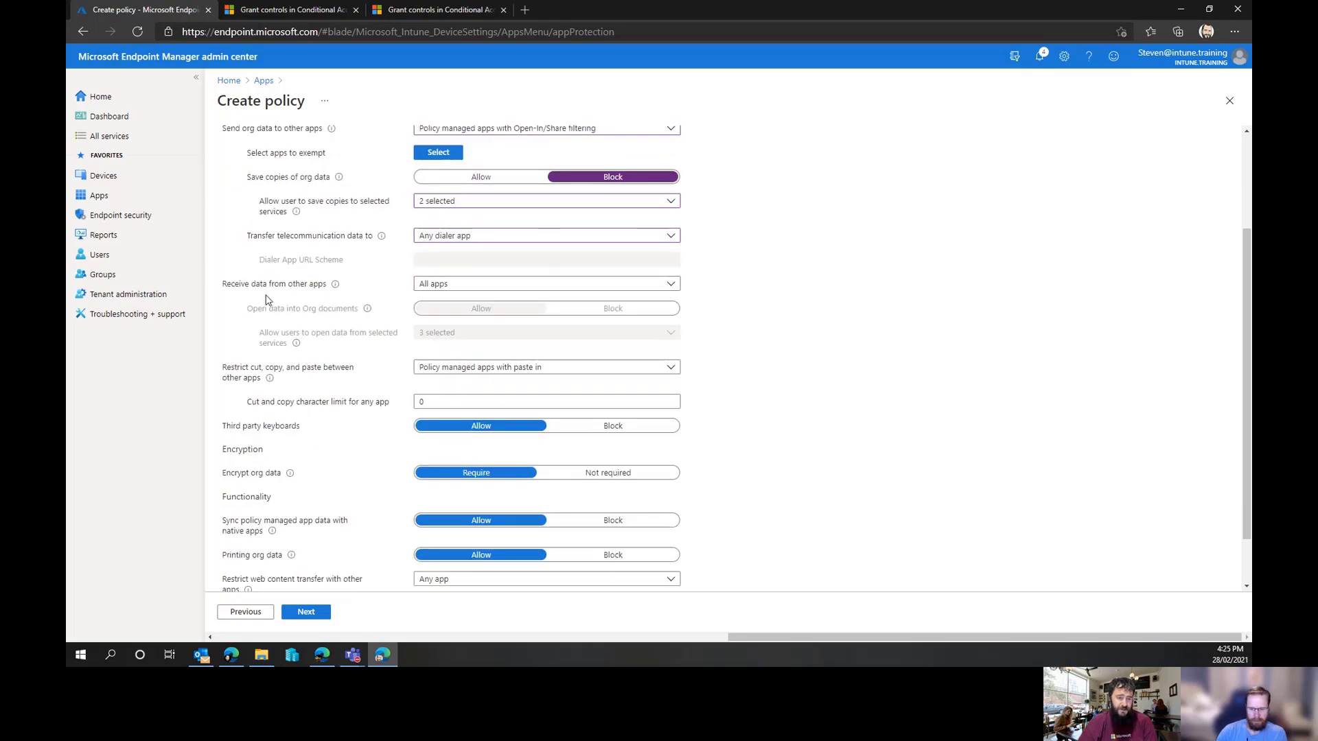
left_click(507, 285)
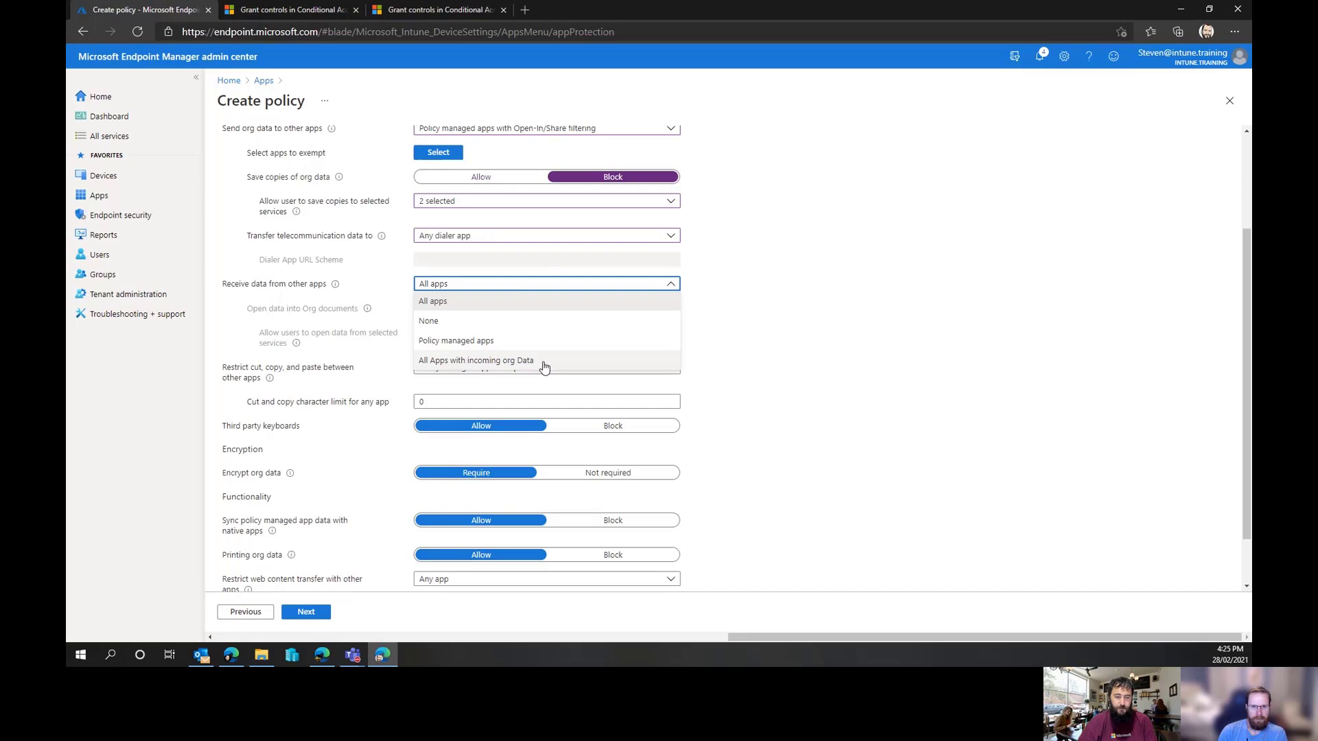
left_click(463, 300)
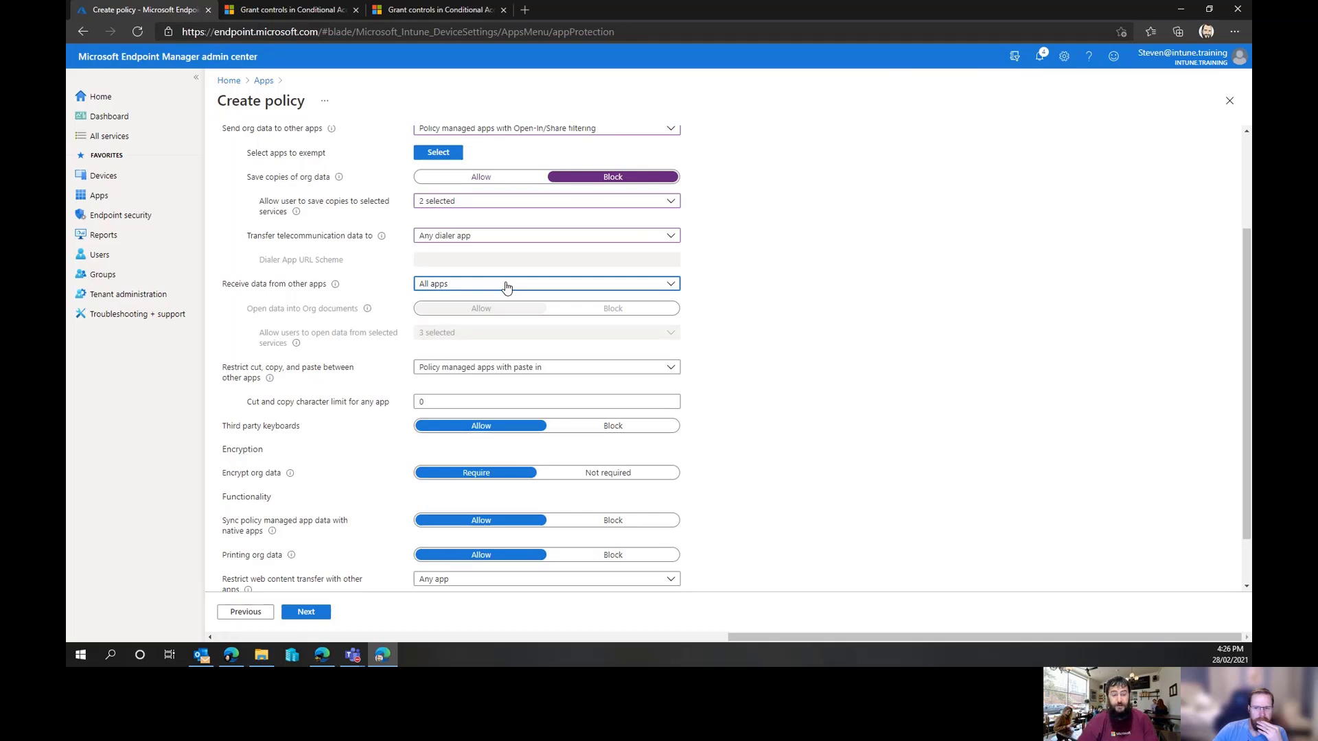
scroll(506, 285, "down", 1)
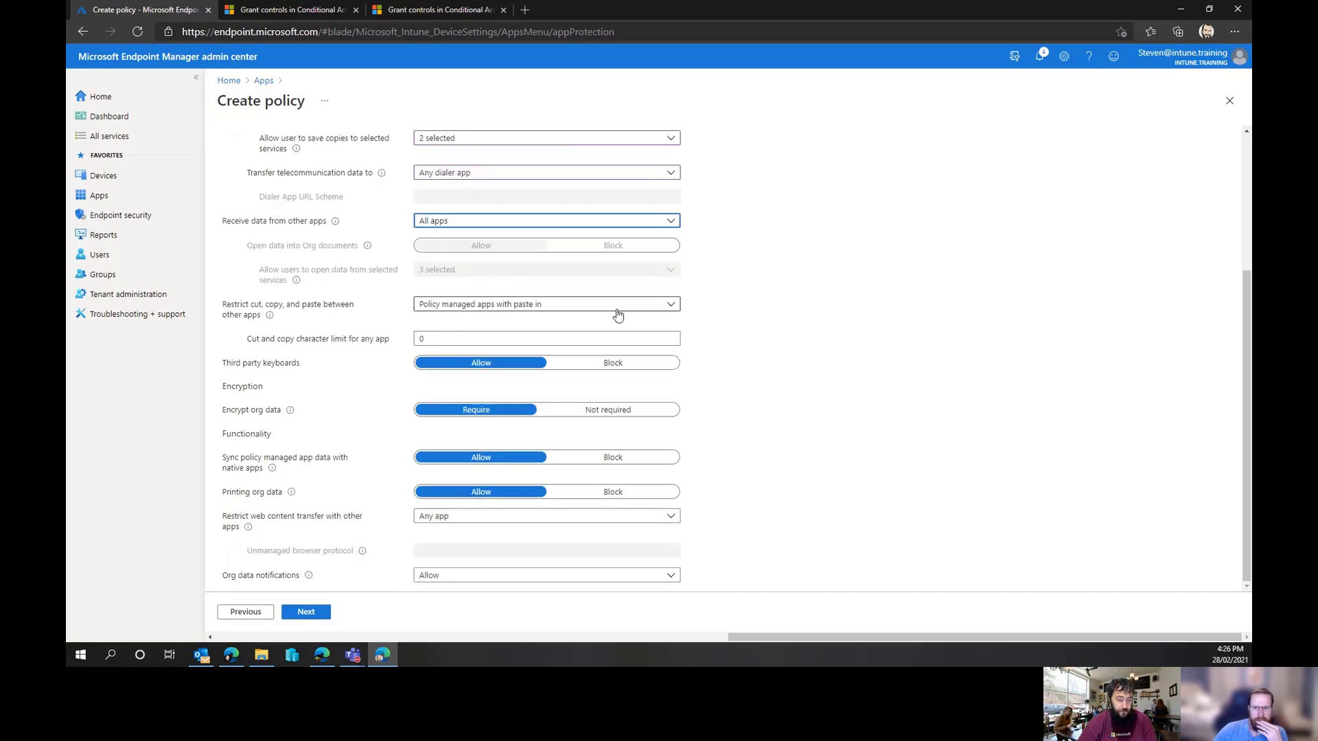
left_click(588, 311)
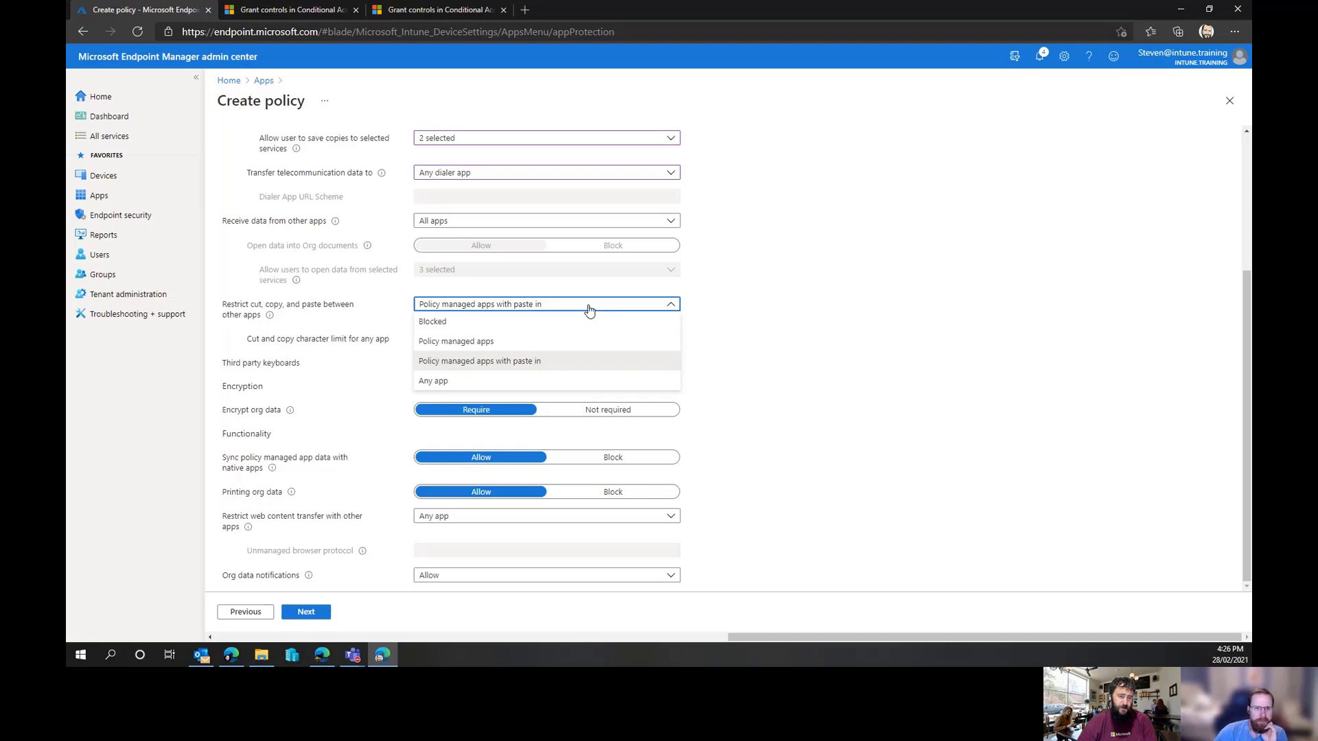
left_click(589, 311)
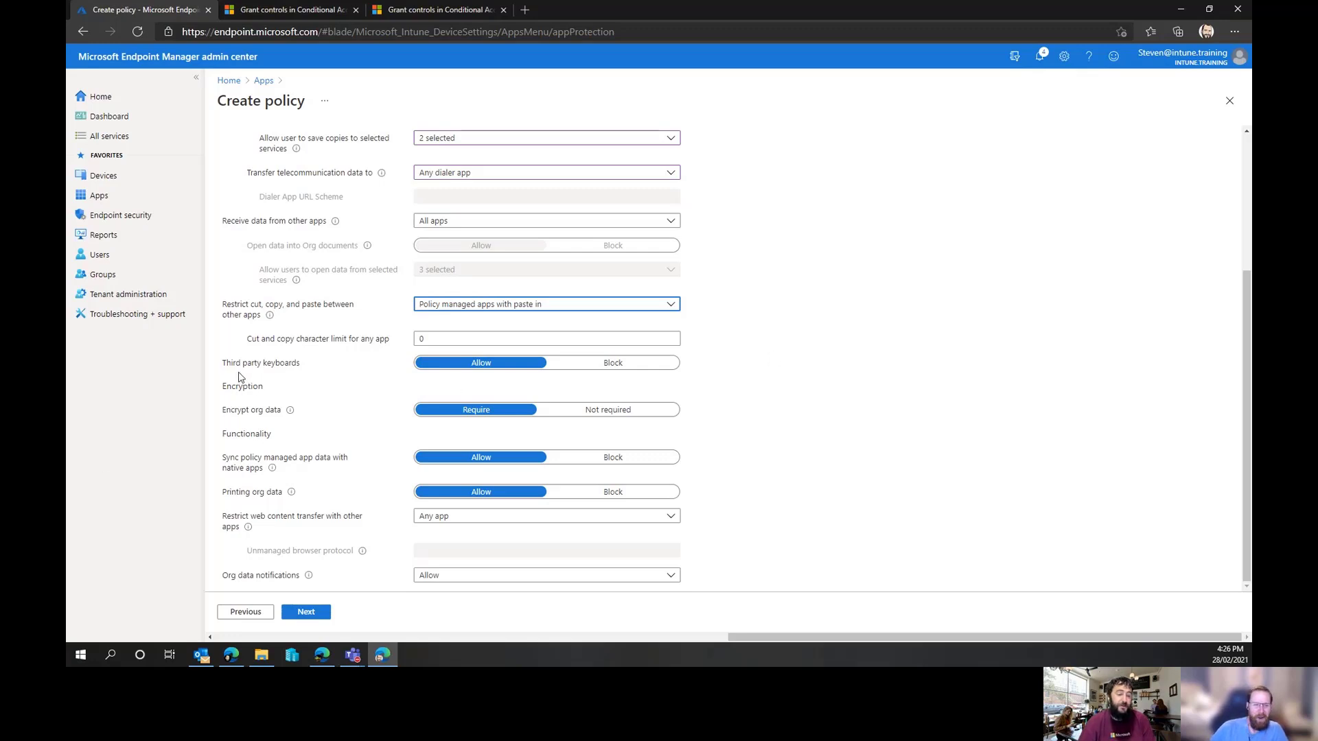
left_click_drag(305, 363, 225, 370)
left_click(269, 373)
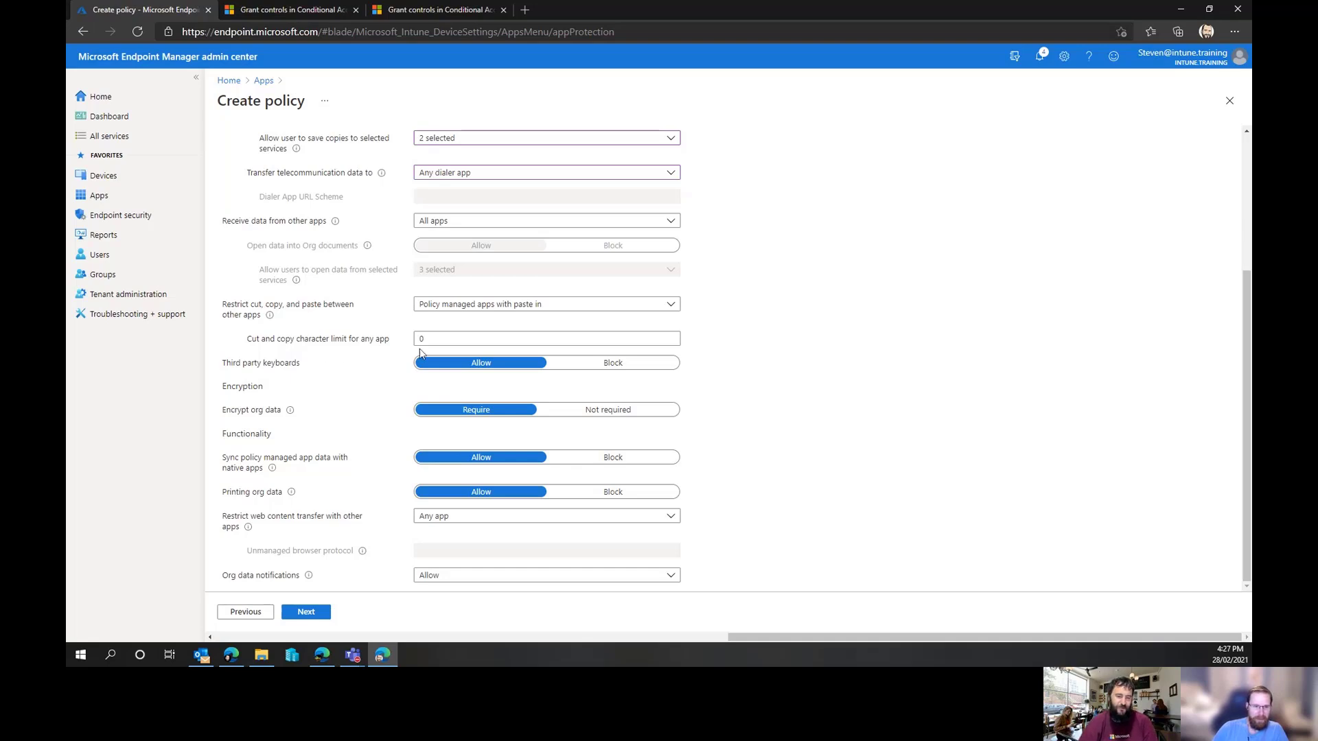
Block third party keyboards in the data protection settings
left_click(580, 365)
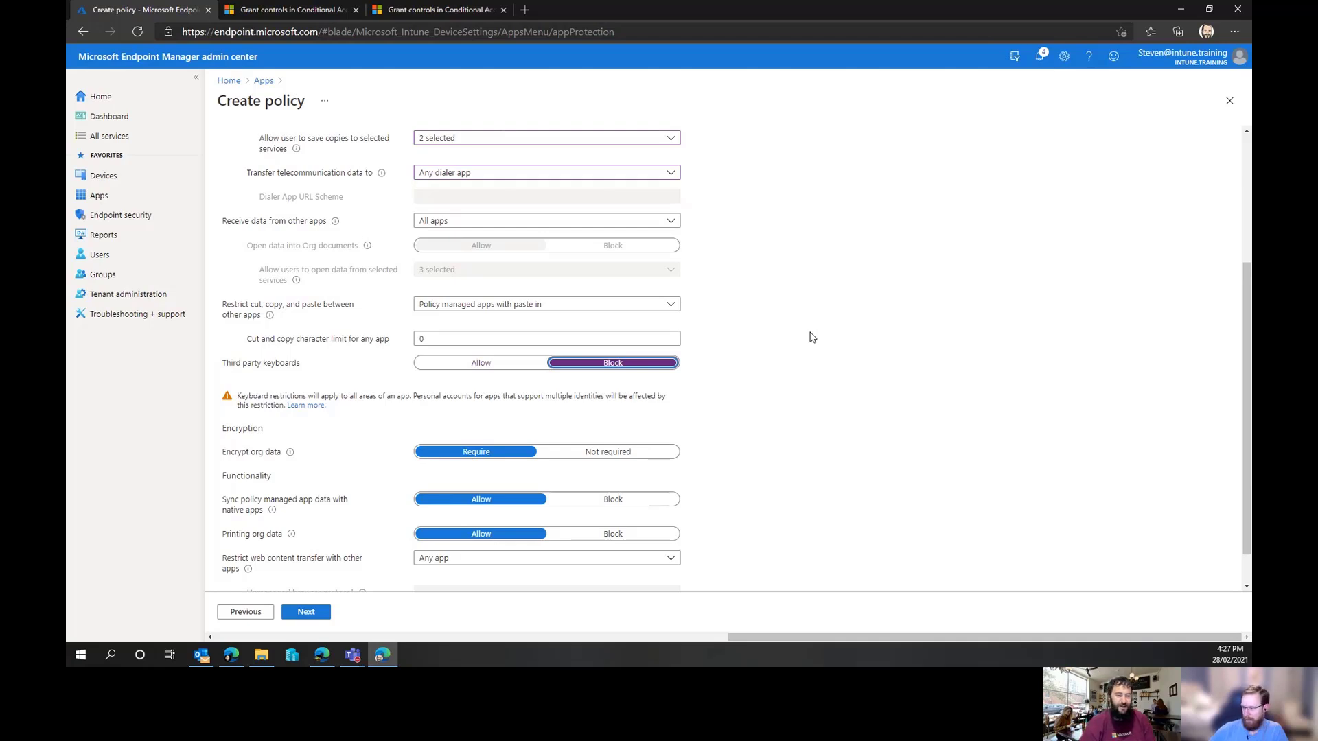
scroll(812, 337, "down", 1)
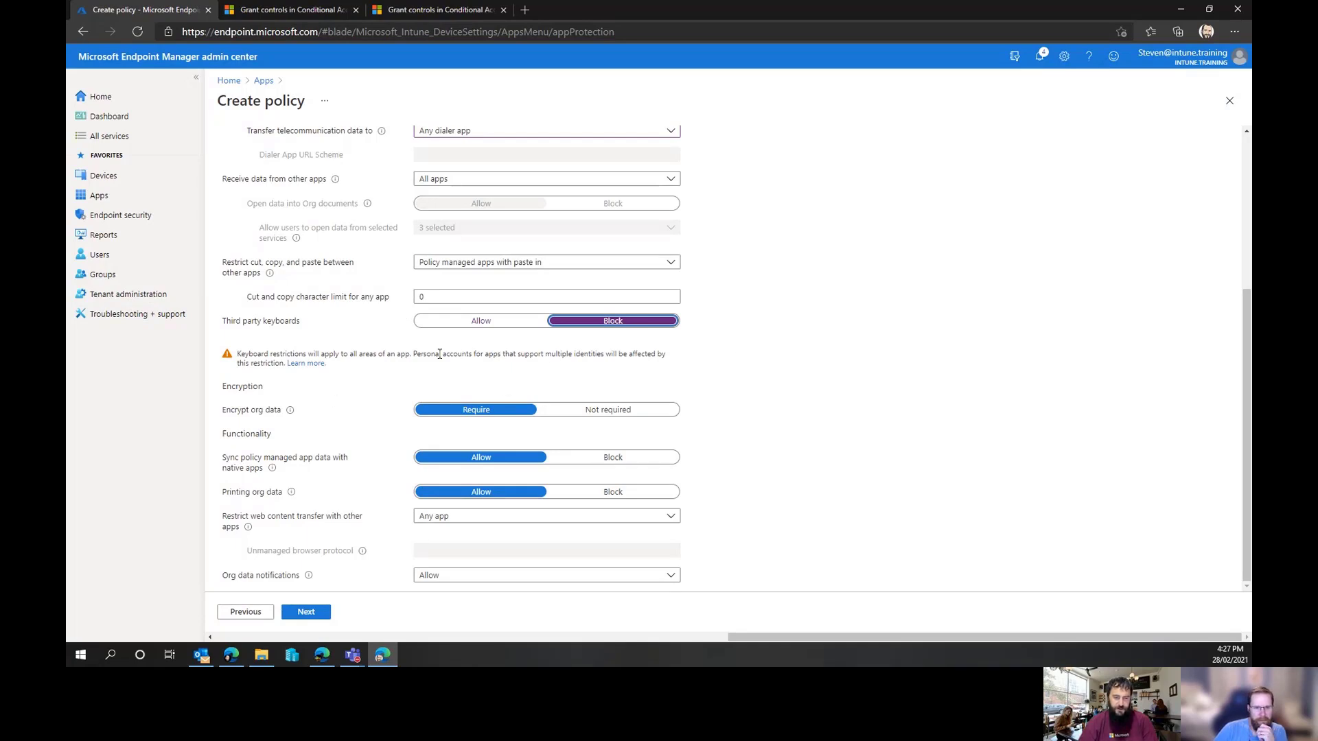
left_click_drag(418, 354, 617, 370)
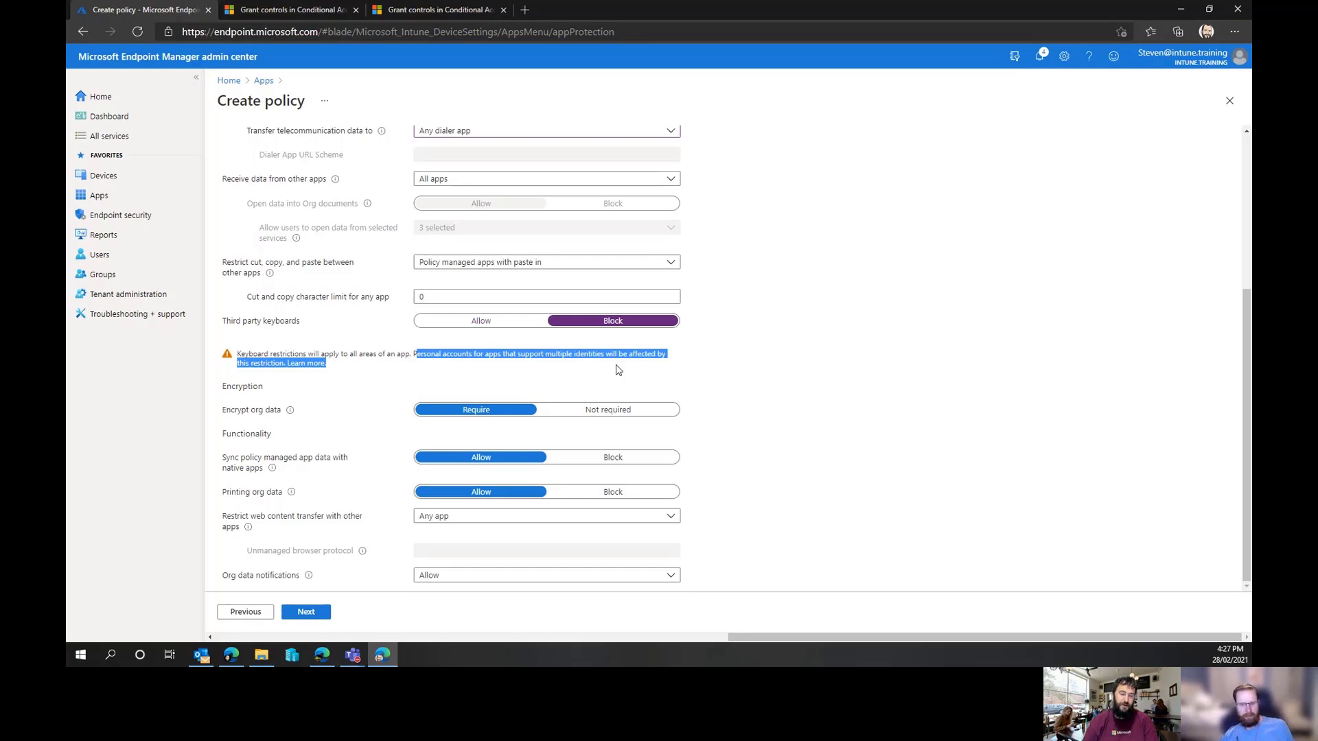
left_click(628, 358)
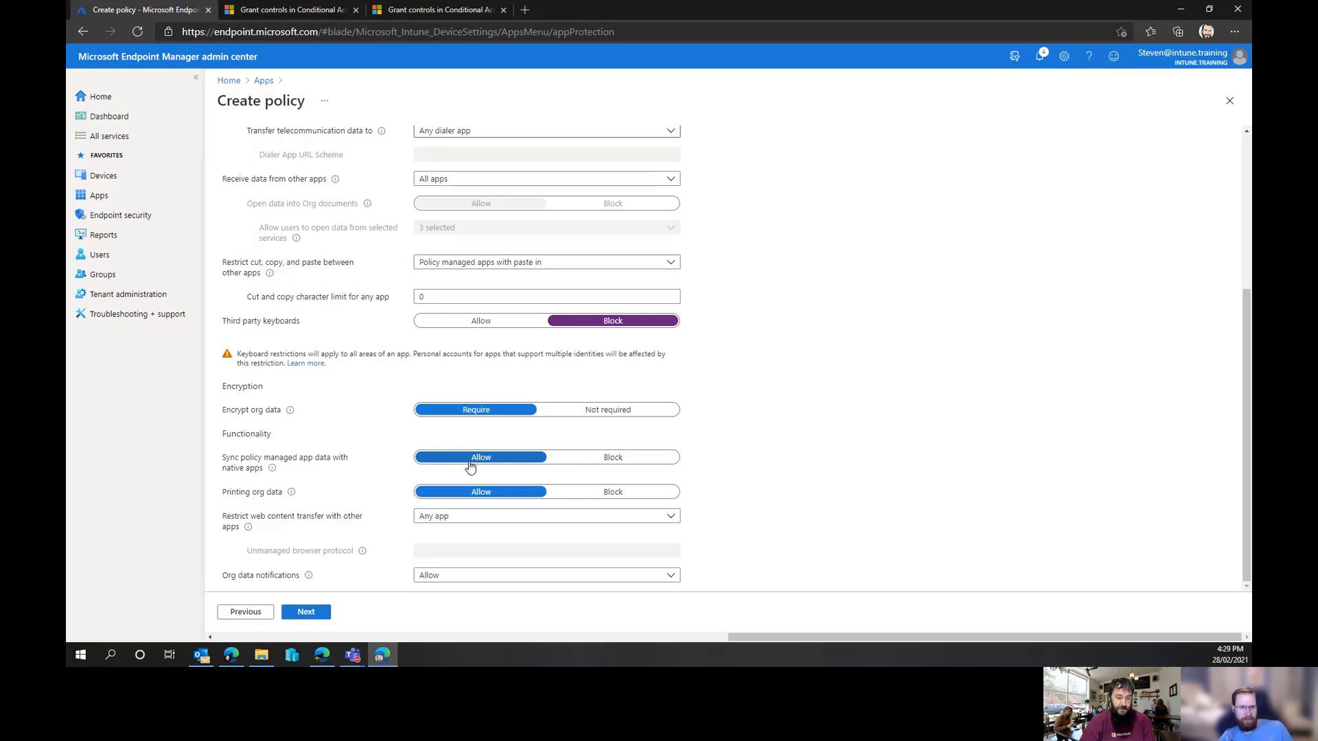
Block printing org data and restrict web content transfer with other apps to Microsoft Edge
left_click(600, 493)
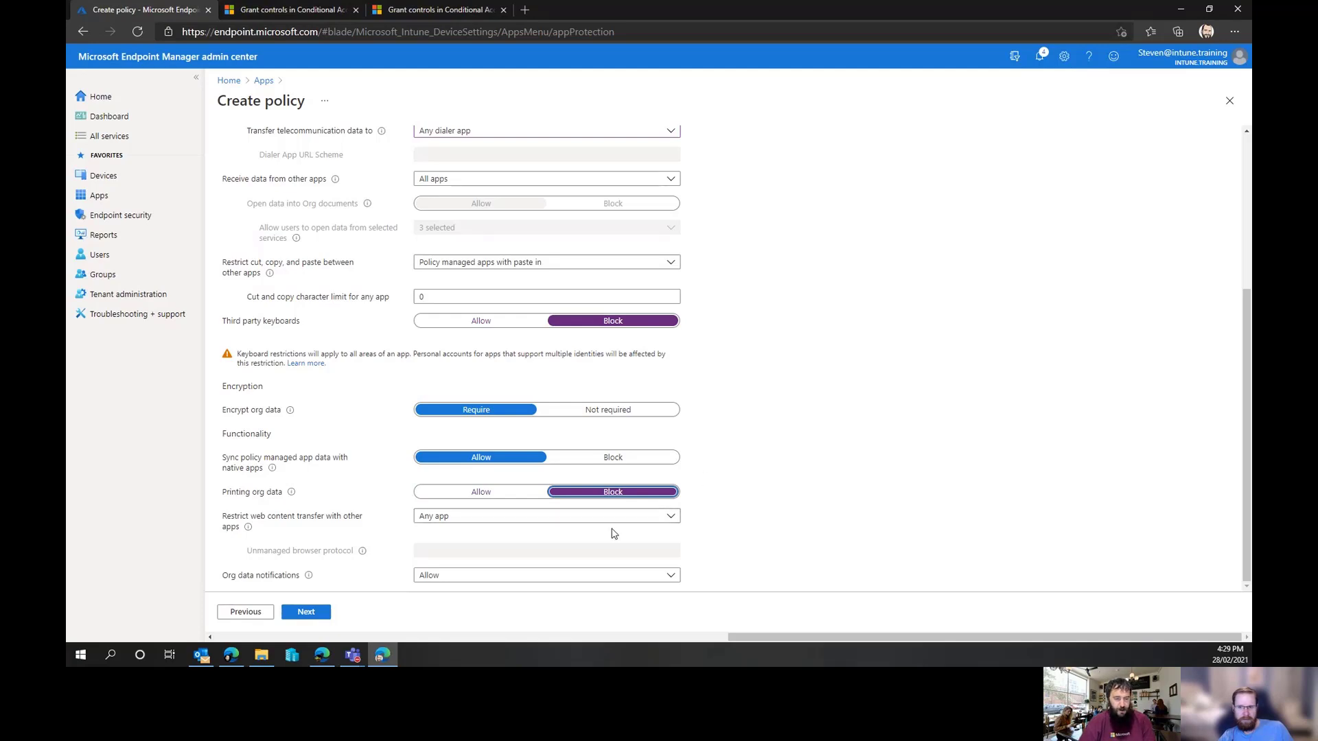
left_click(501, 519)
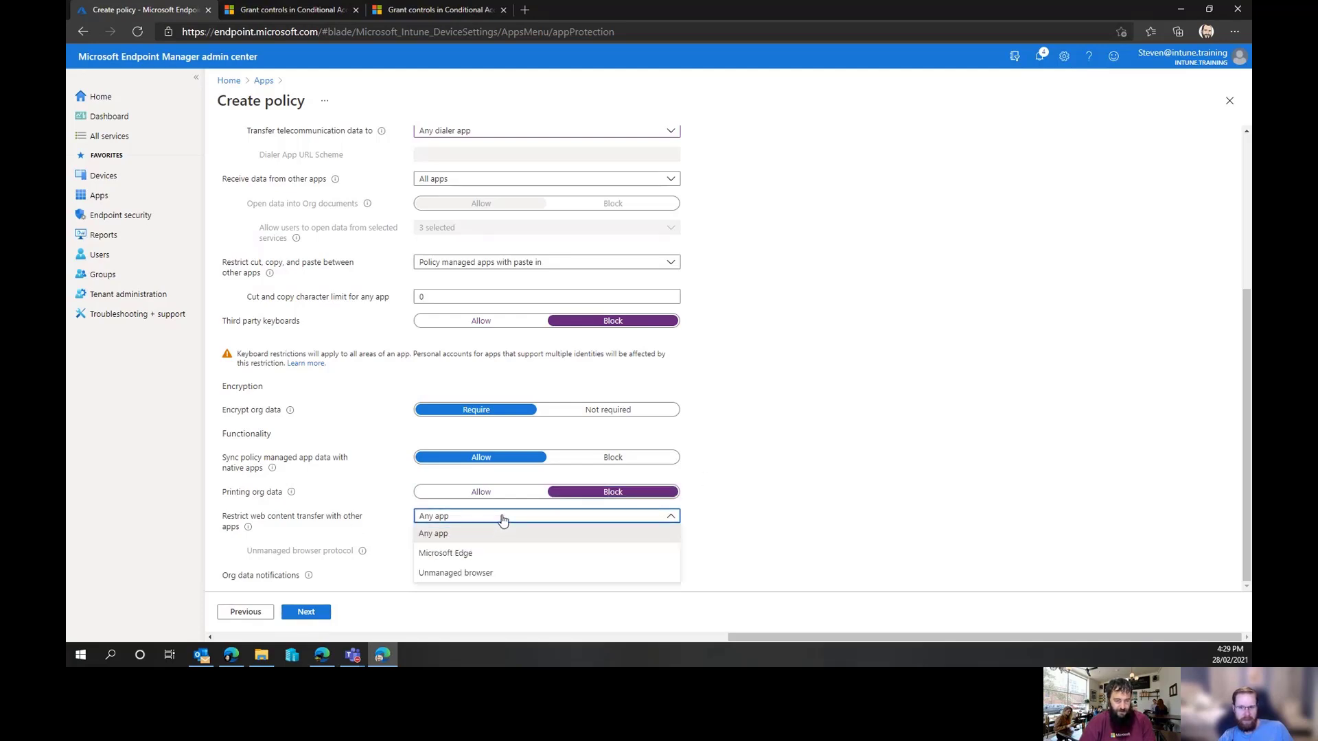
left_click(478, 554)
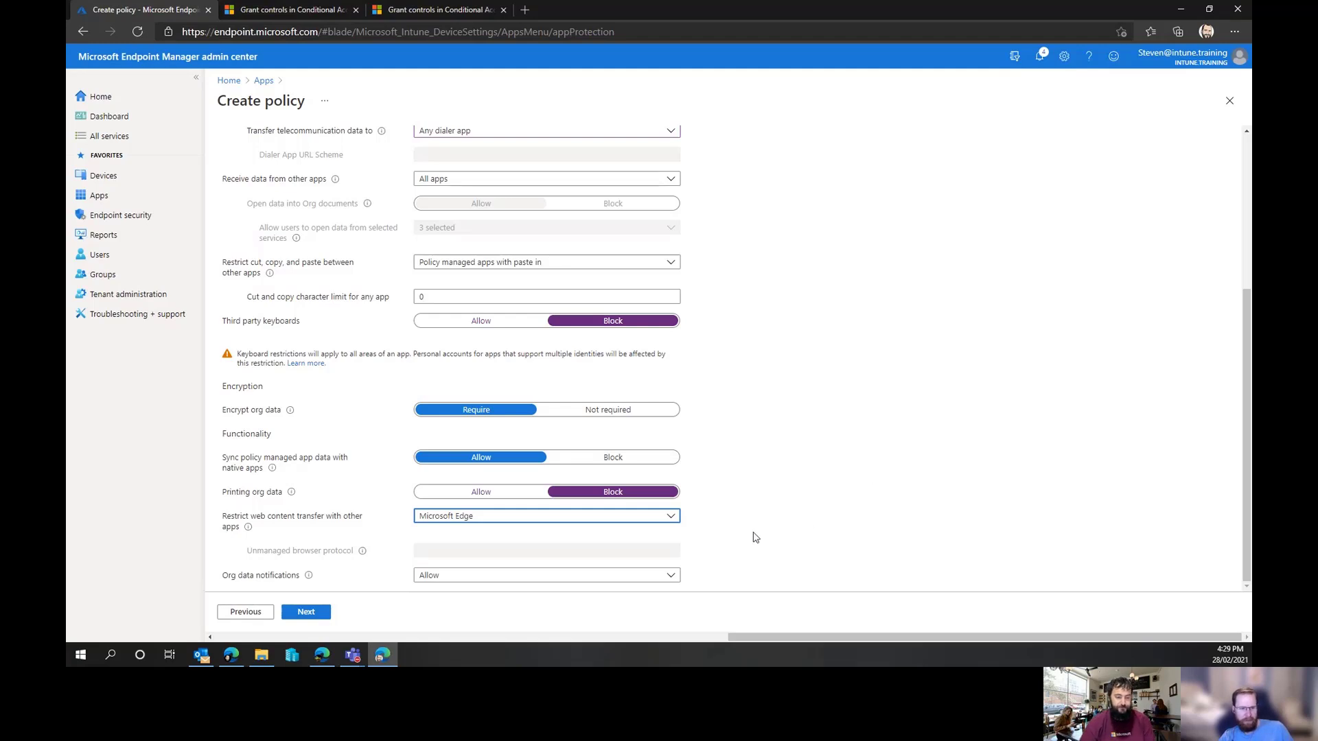
Review the org data notifications options and the iOS app protection settings documentation, then continue to Access requirements
left_click(512, 578)
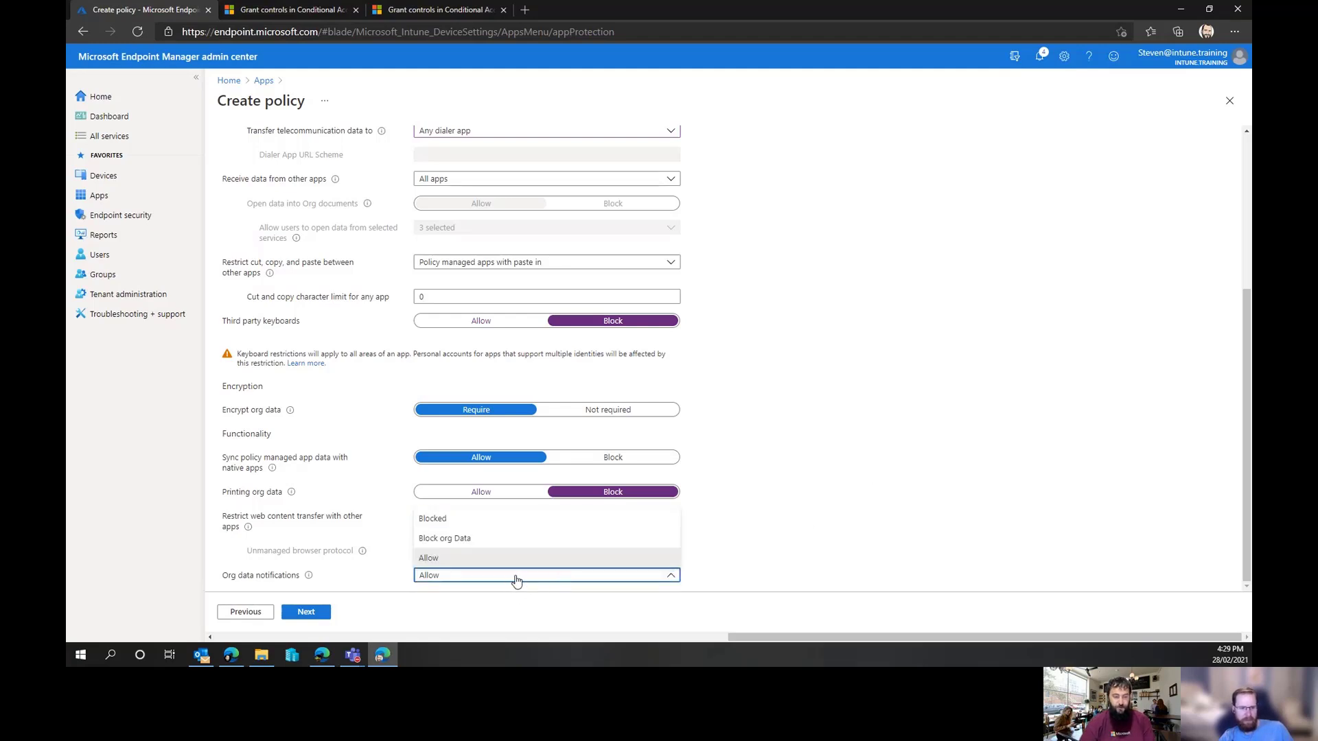
left_click(517, 580)
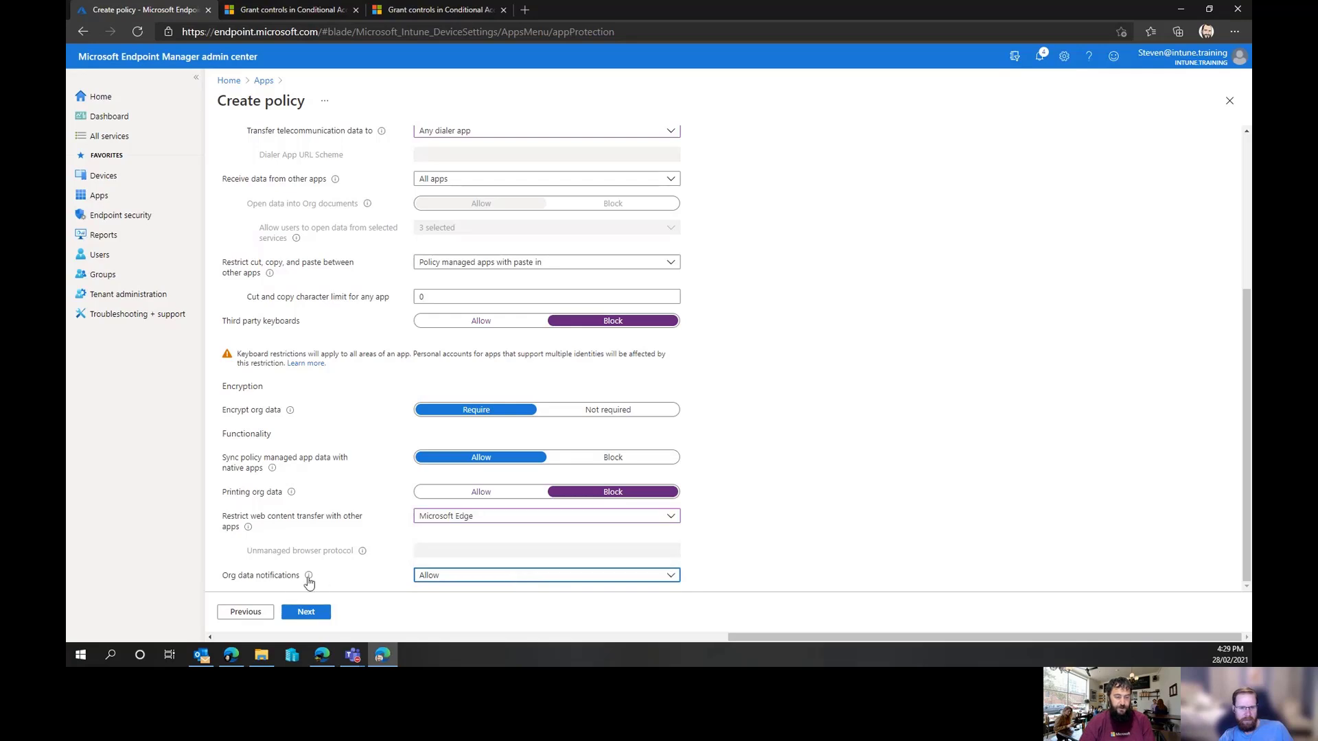
mouse_move(309, 580)
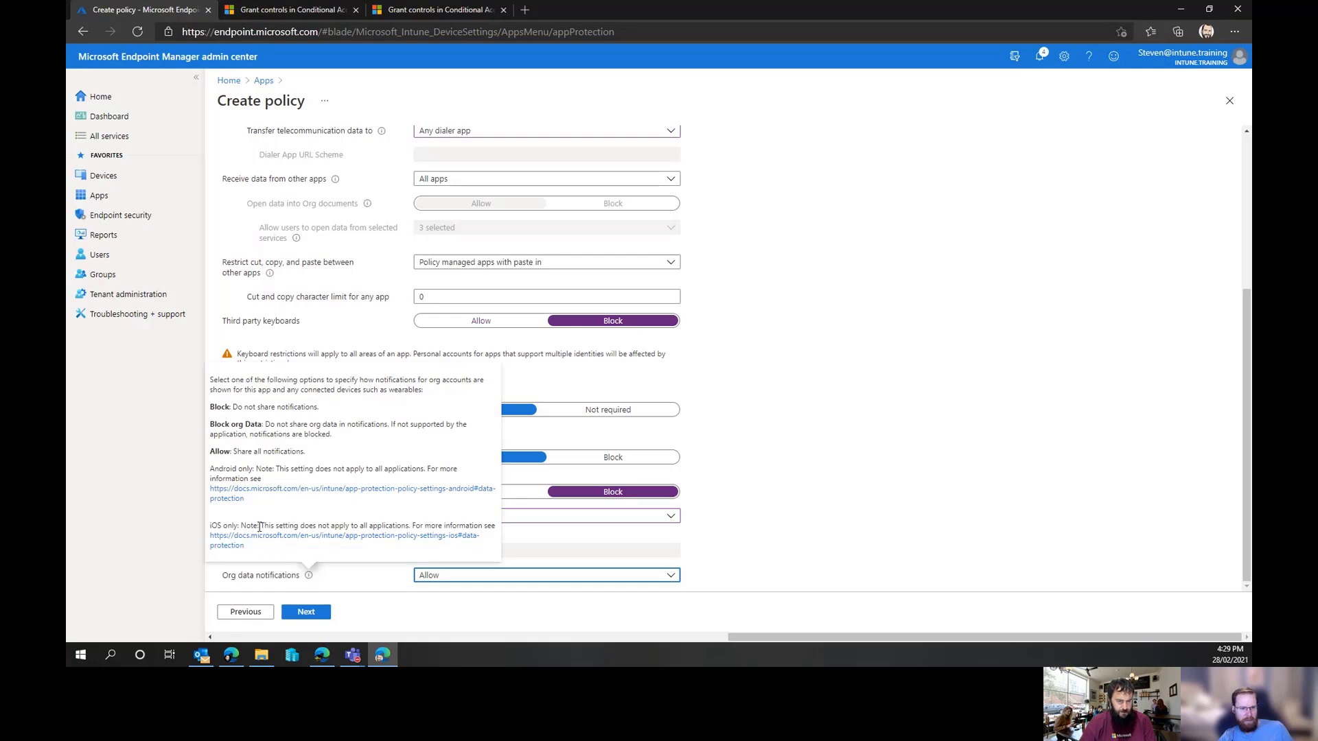
left_click(378, 542)
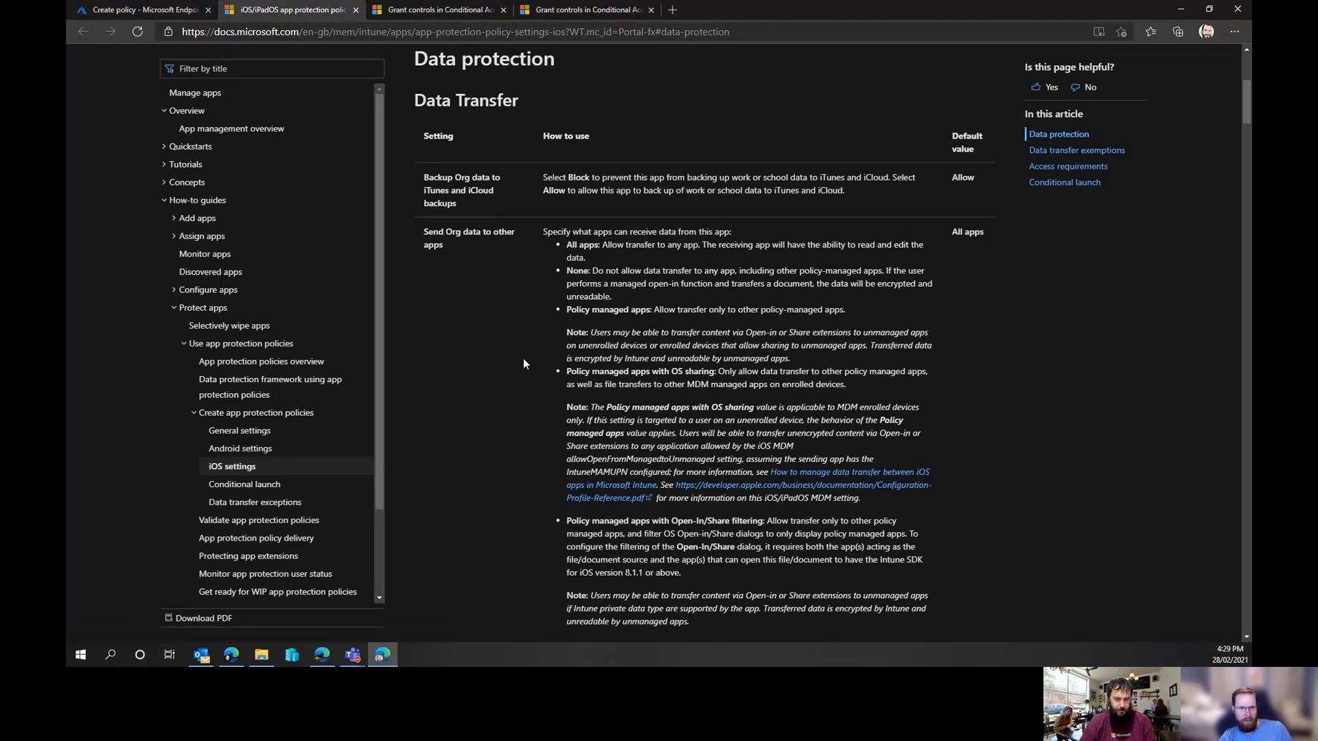
scroll(523, 359, "down", 1)
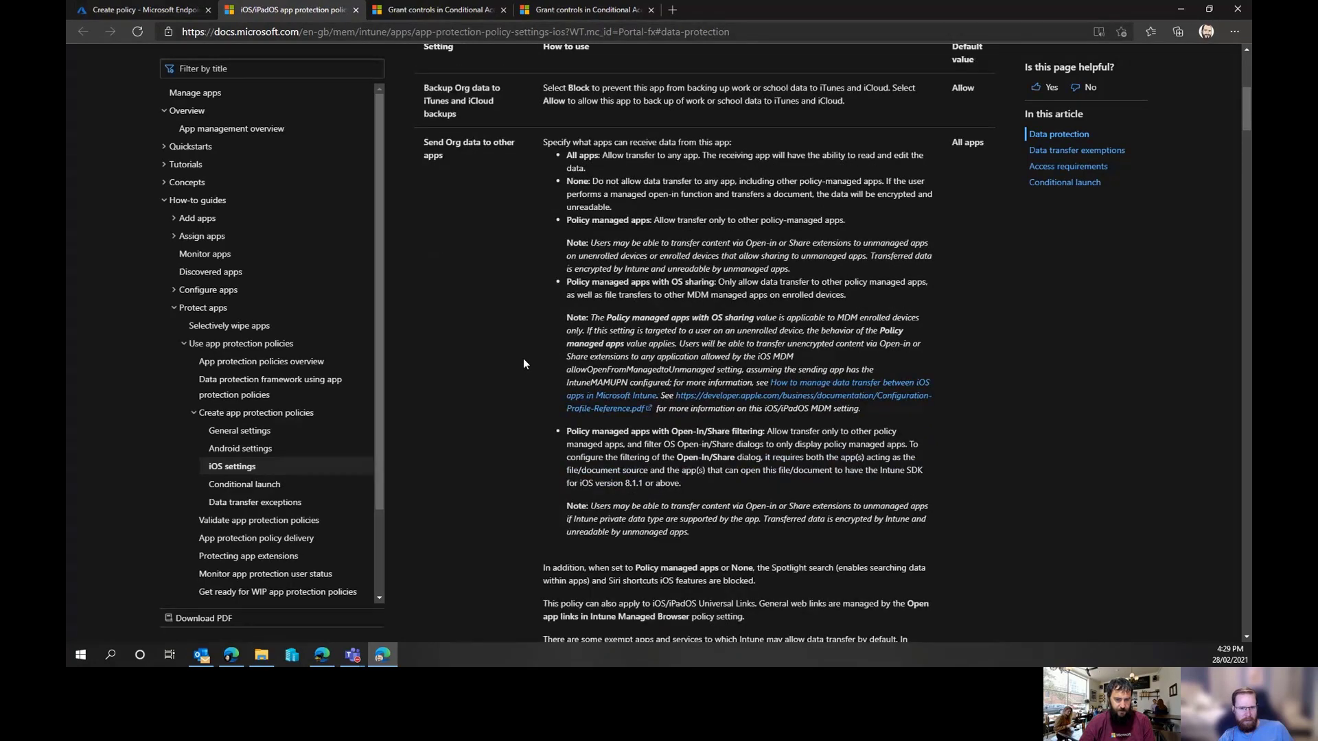
scroll(522, 364, "down", 1)
scroll(522, 358, "down", 2)
scroll(523, 358, "up", 3)
scroll(523, 358, "down", 1)
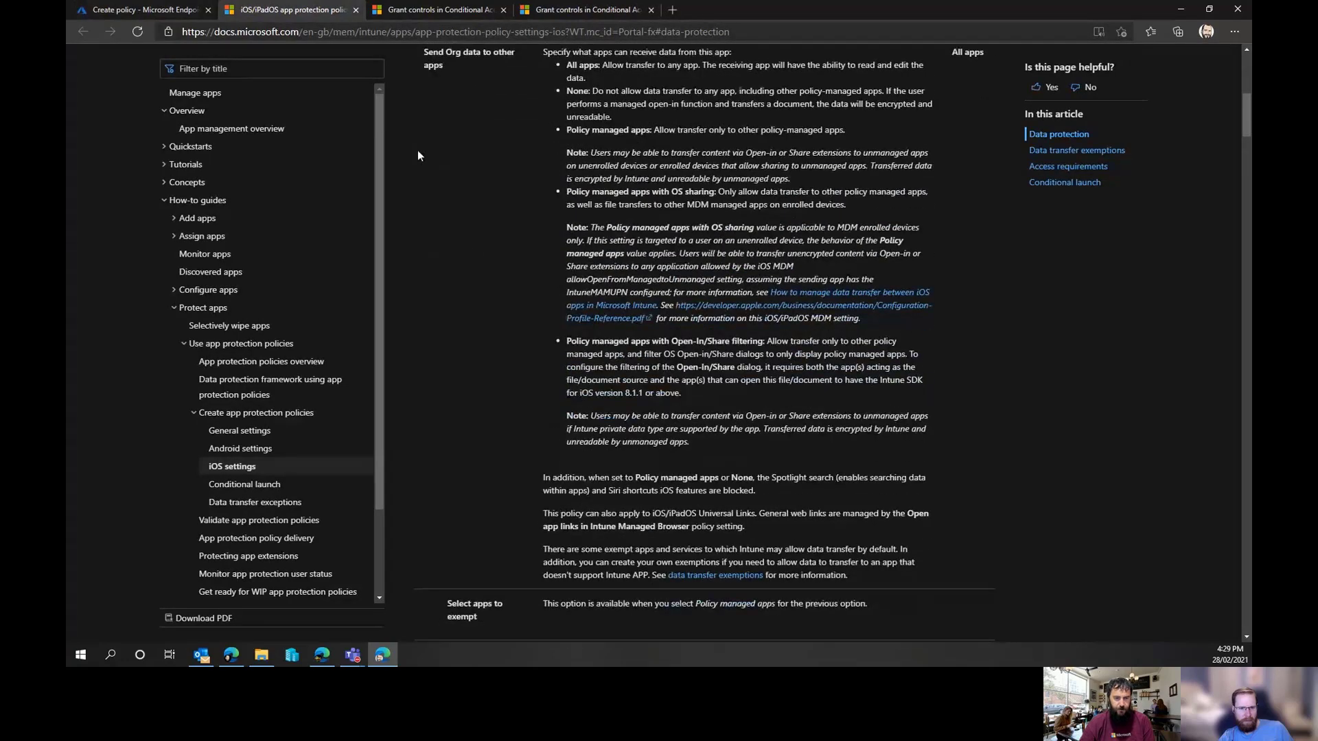
left_click(126, 14)
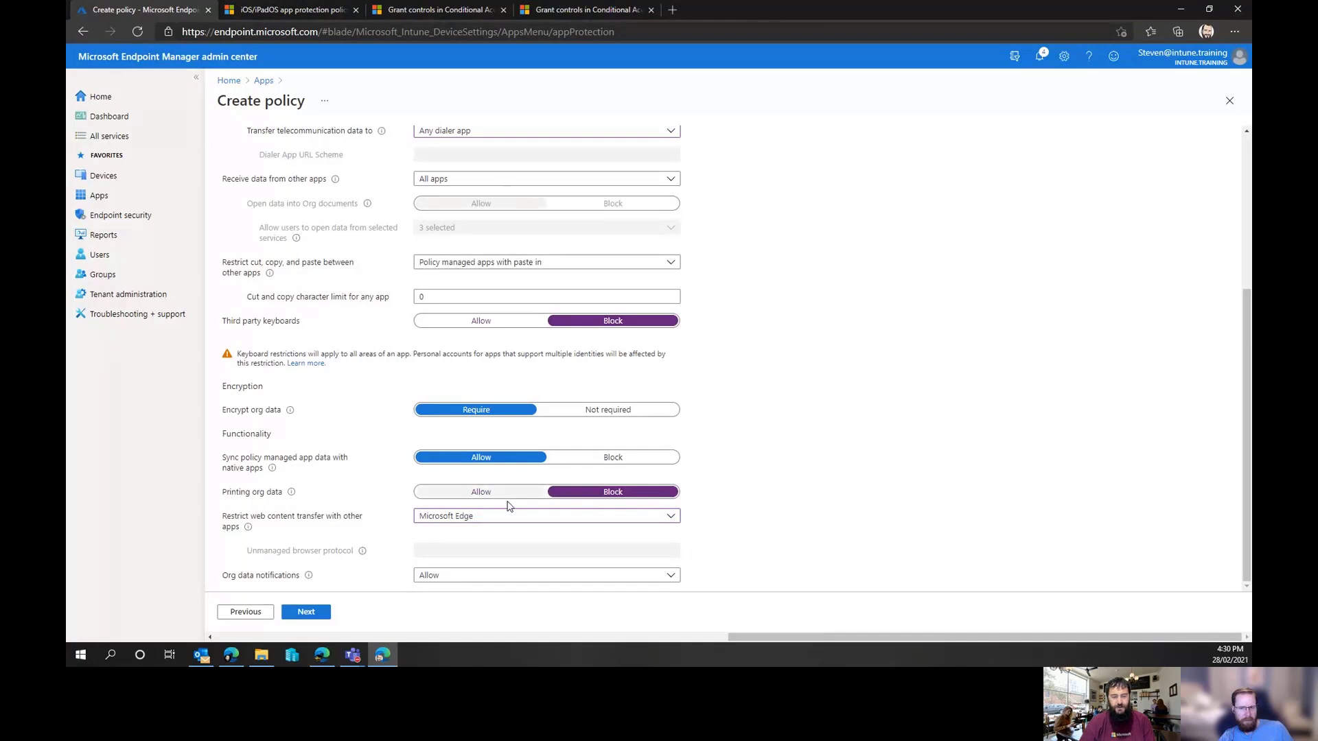
left_click(315, 615)
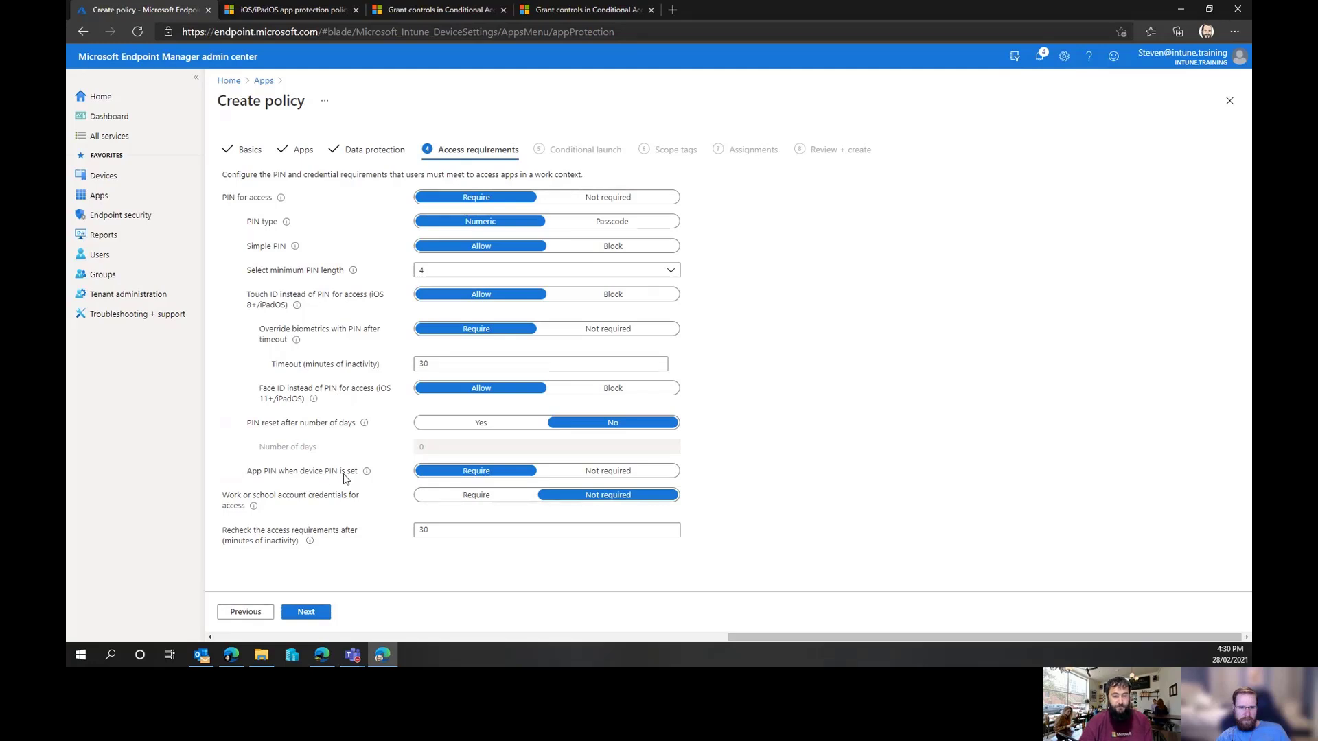
Switch PIN for access to Not required and back to Require
mouse_move(366, 474)
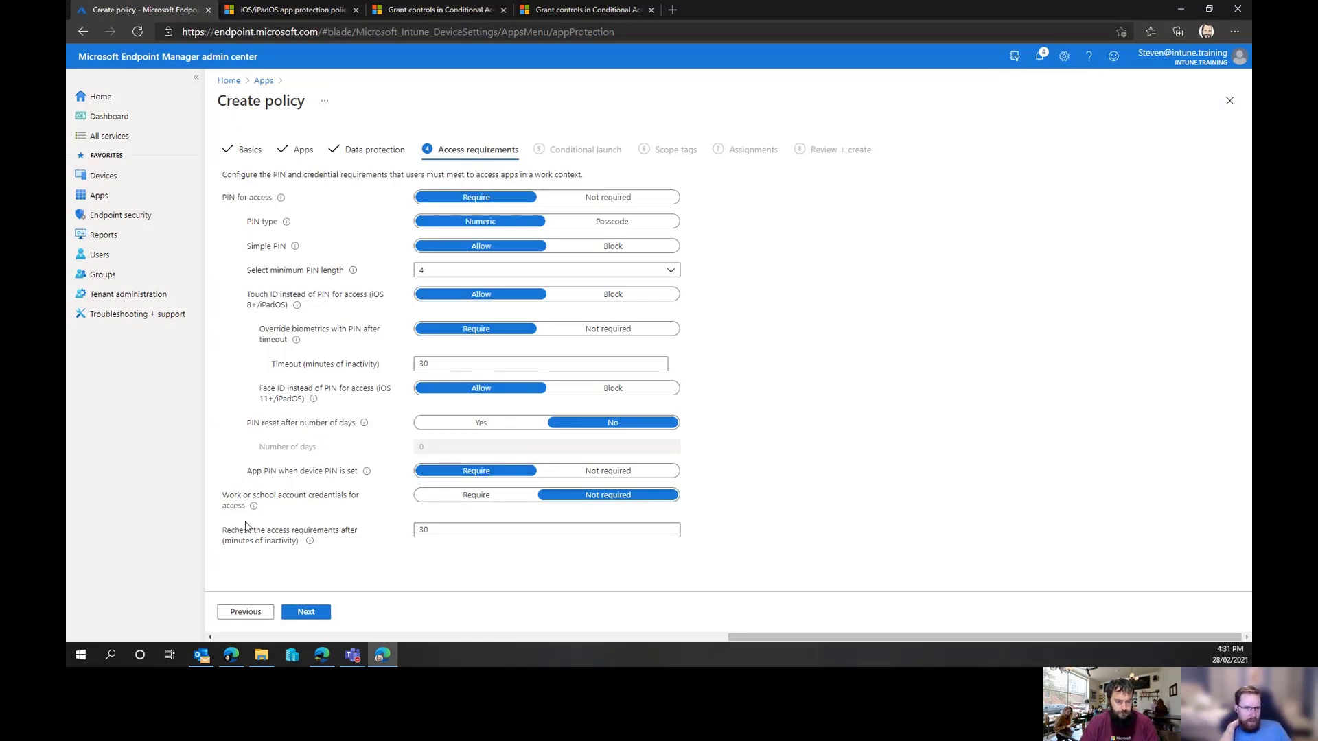
mouse_move(252, 512)
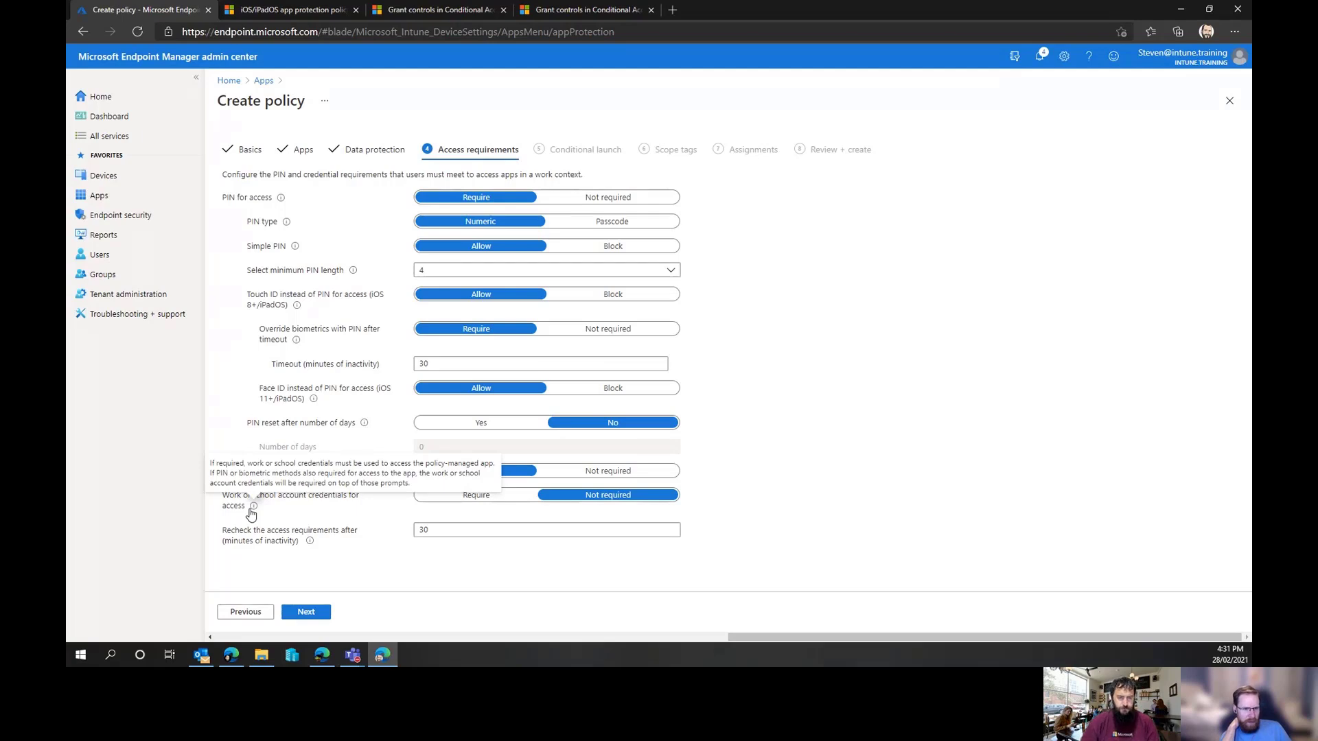
left_click(638, 198)
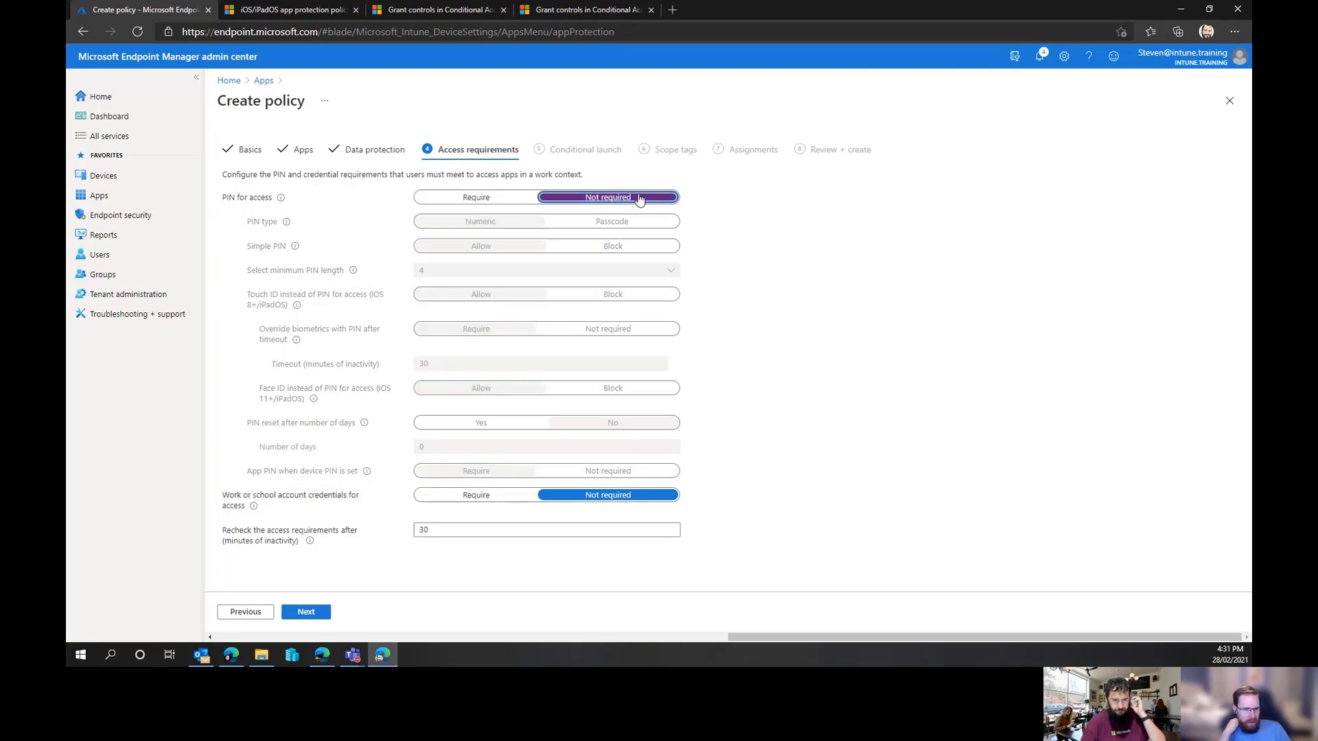
left_click(505, 199)
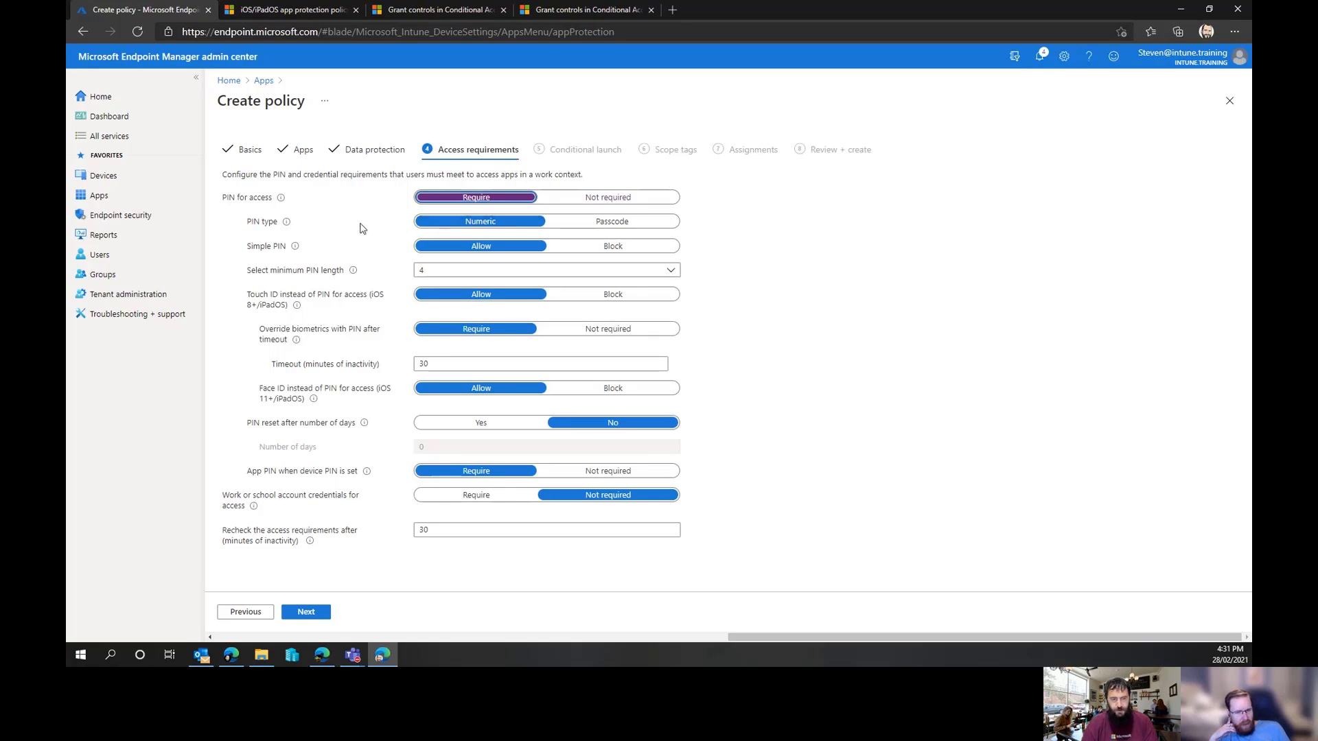
Review the PIN access requirement settings and continue to the Conditional launch page
mouse_move(281, 199)
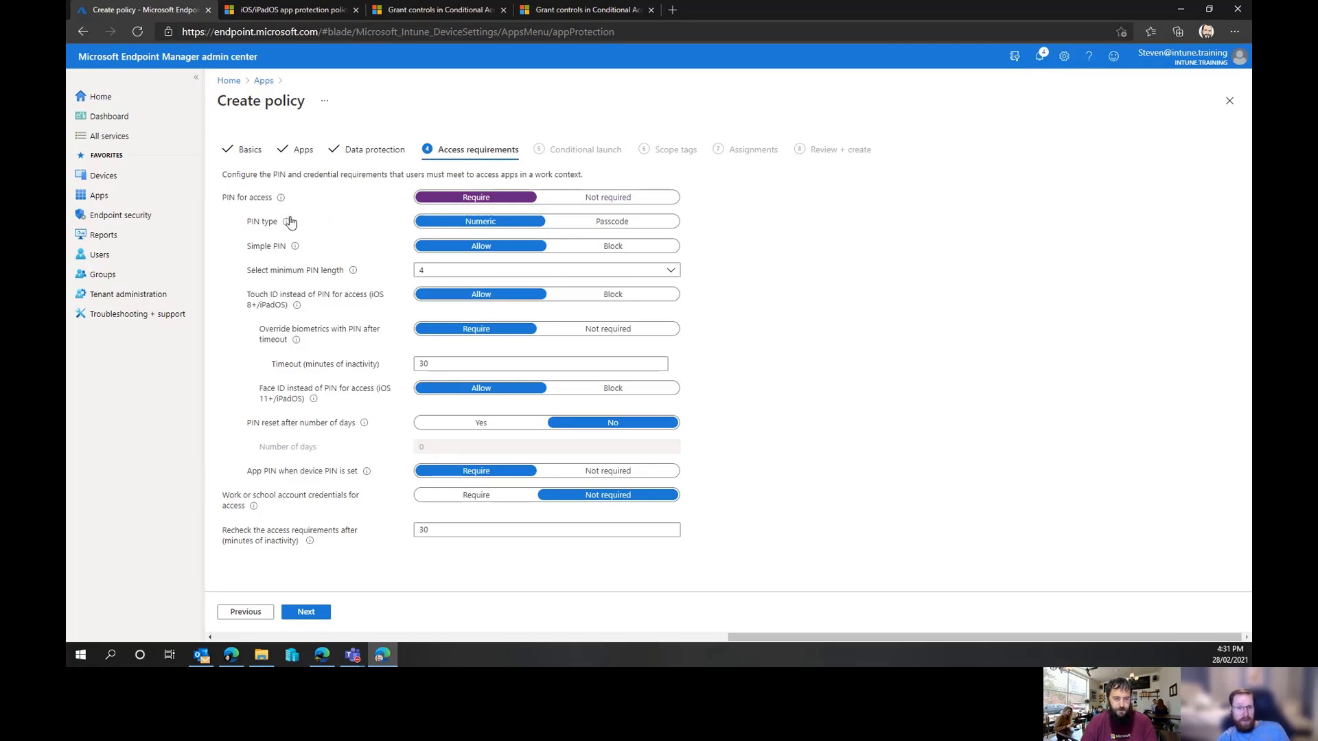
mouse_move(288, 224)
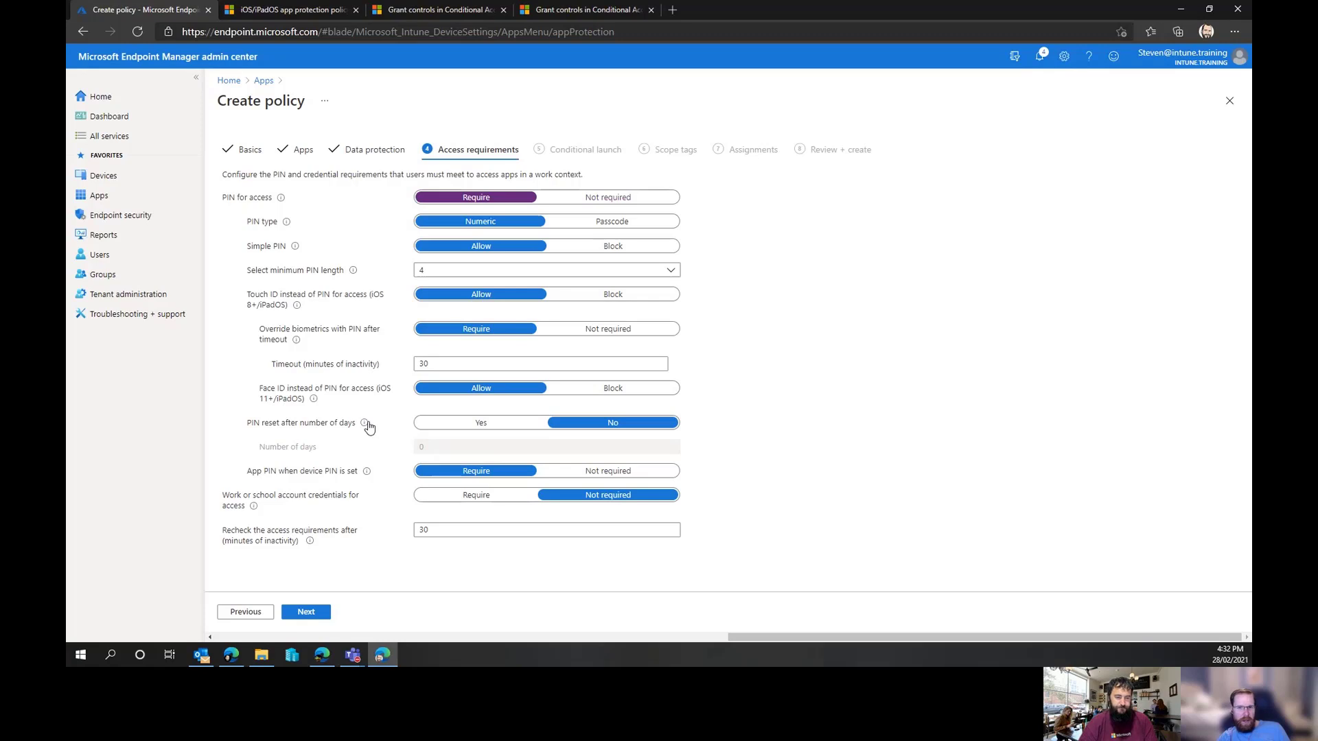
mouse_move(365, 423)
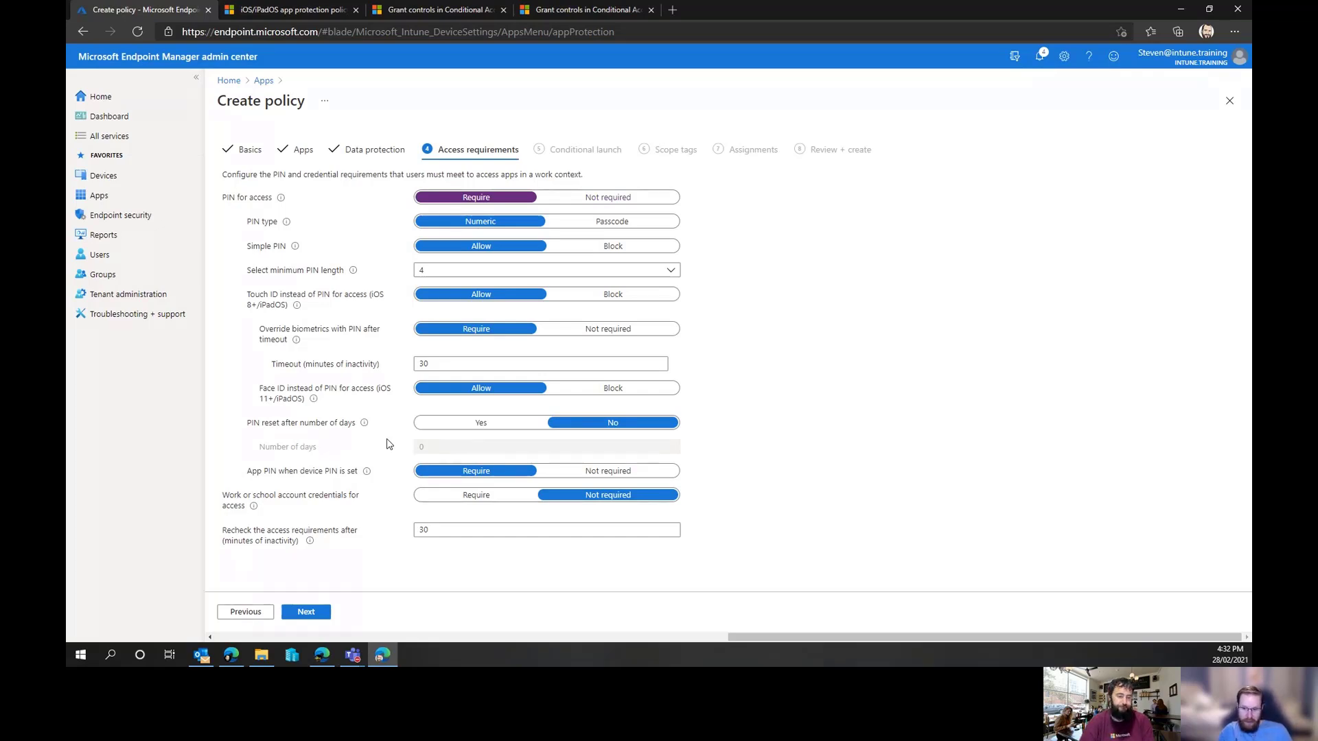
left_click(304, 613)
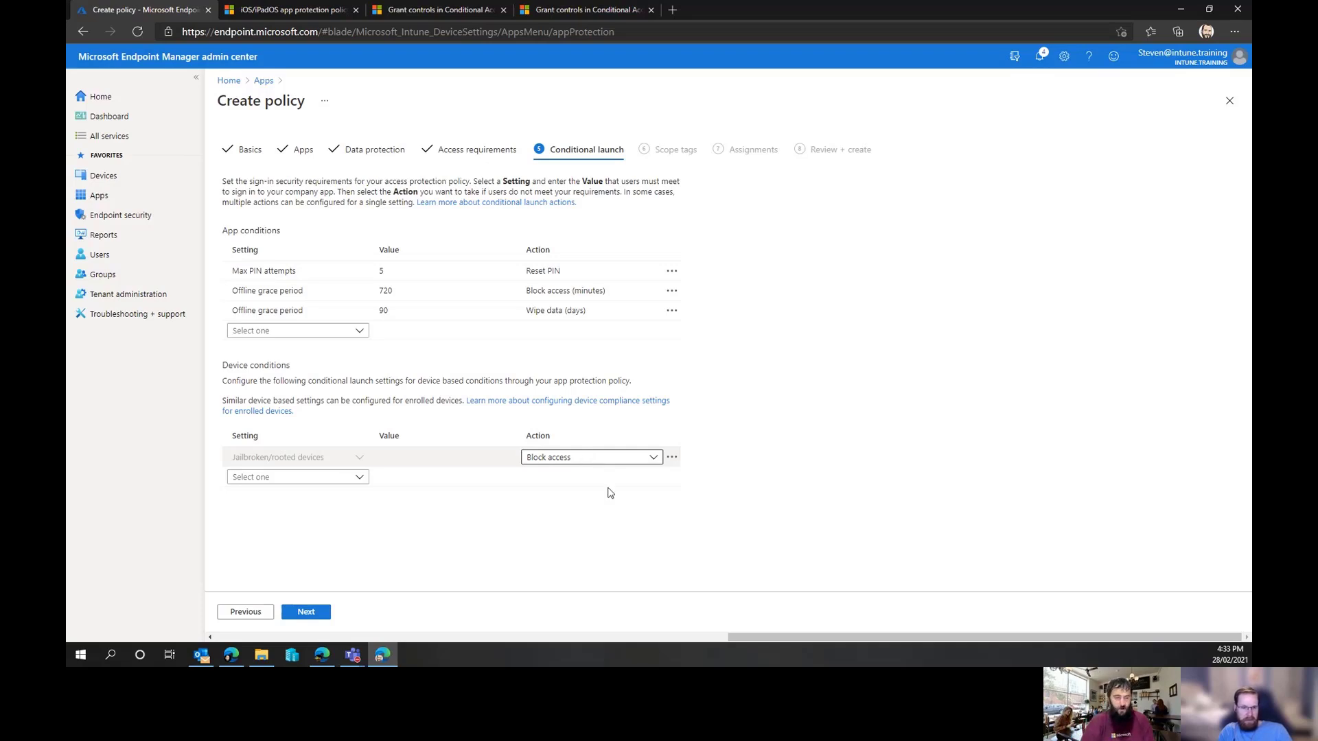
Add a Max allowed device threat level device condition and delete it again
left_click(360, 478)
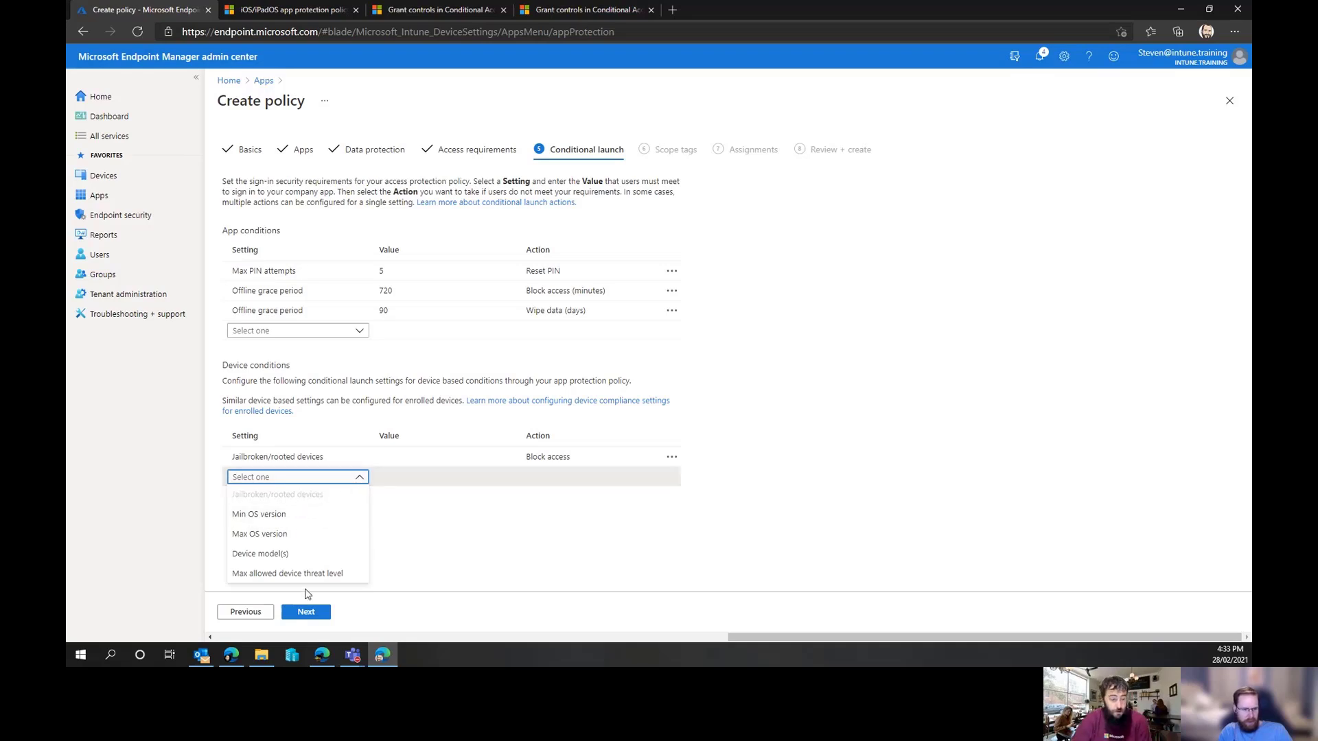
left_click(306, 574)
scroll(857, 444, "down", 1)
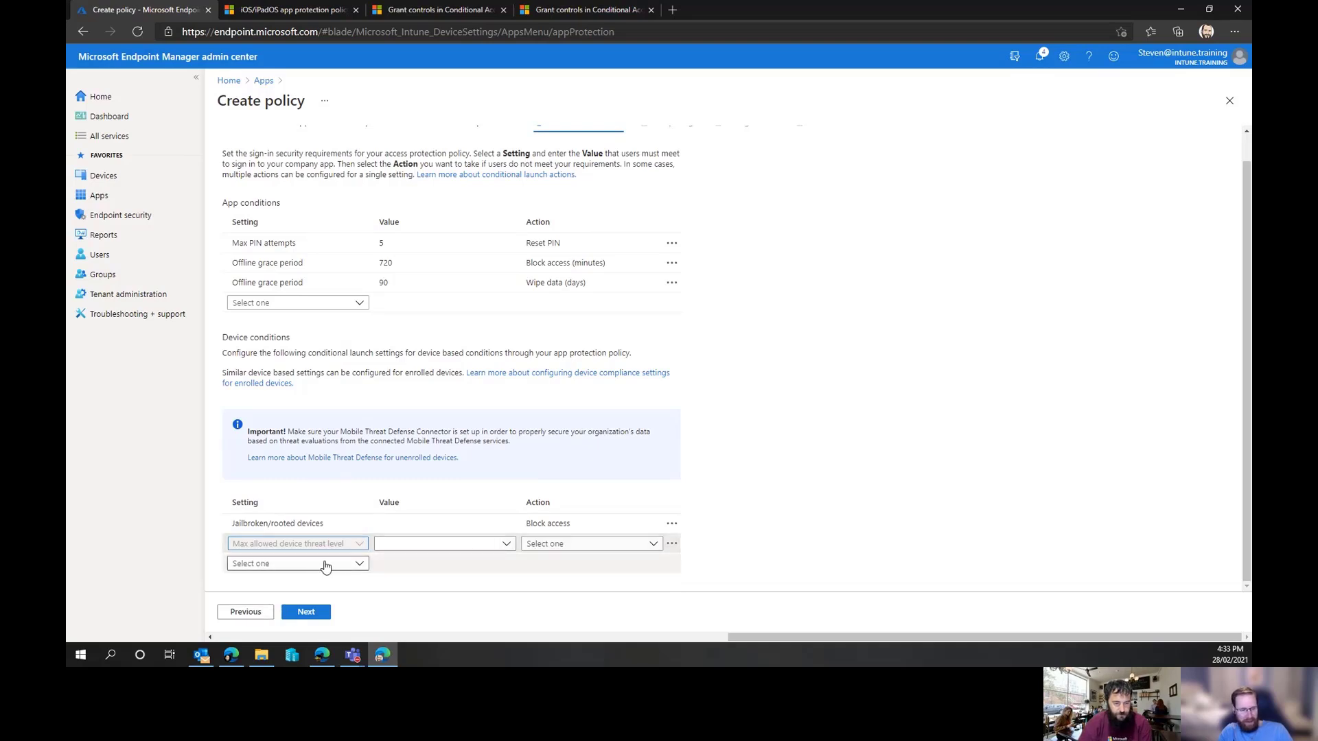
left_click(672, 543)
left_click(688, 551)
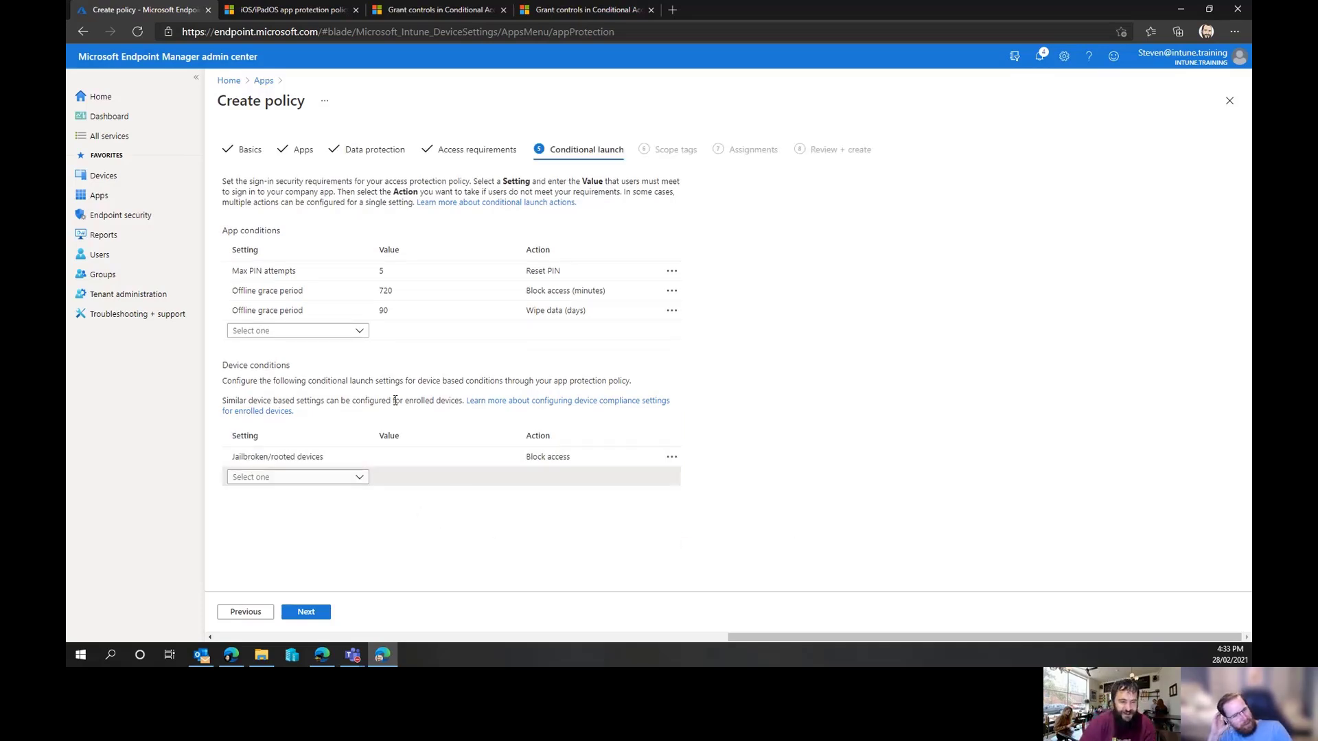
Add a Max allowed device threat level condition with value High and action Block access, then delete it
left_click(358, 482)
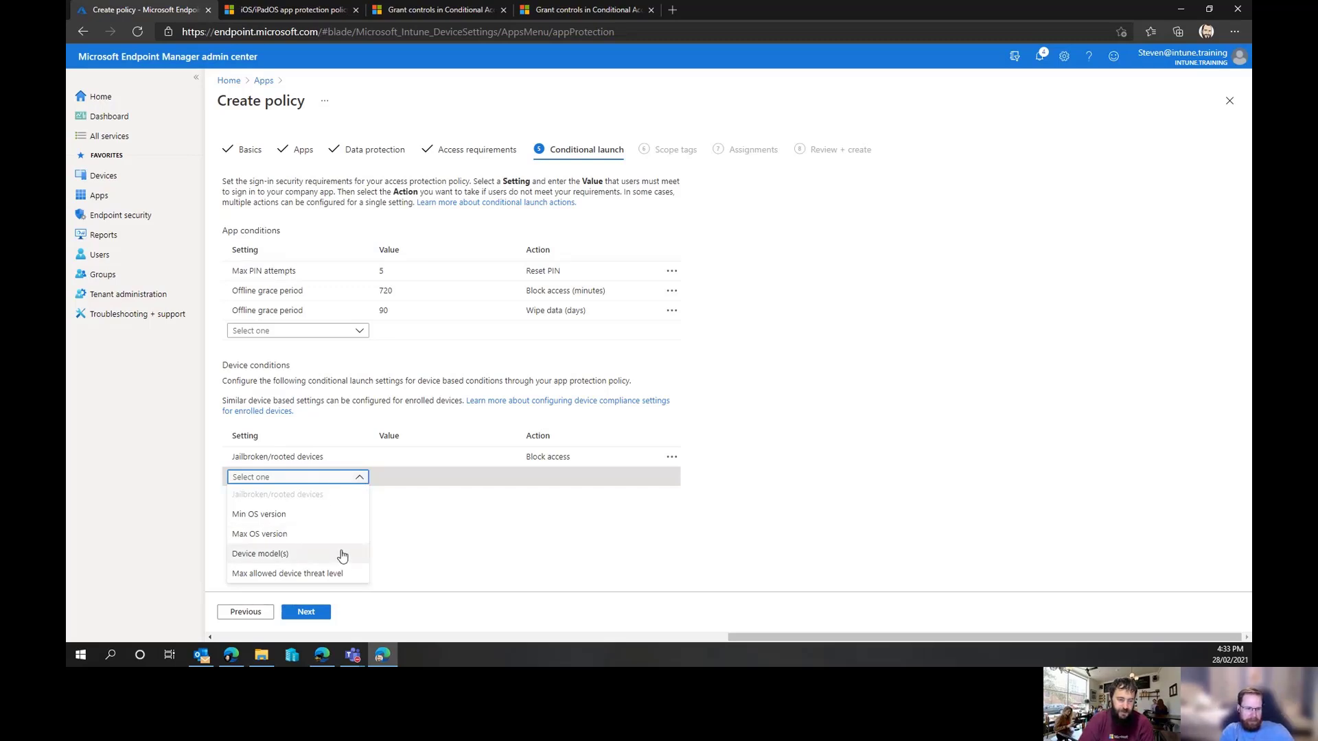
left_click(260, 574)
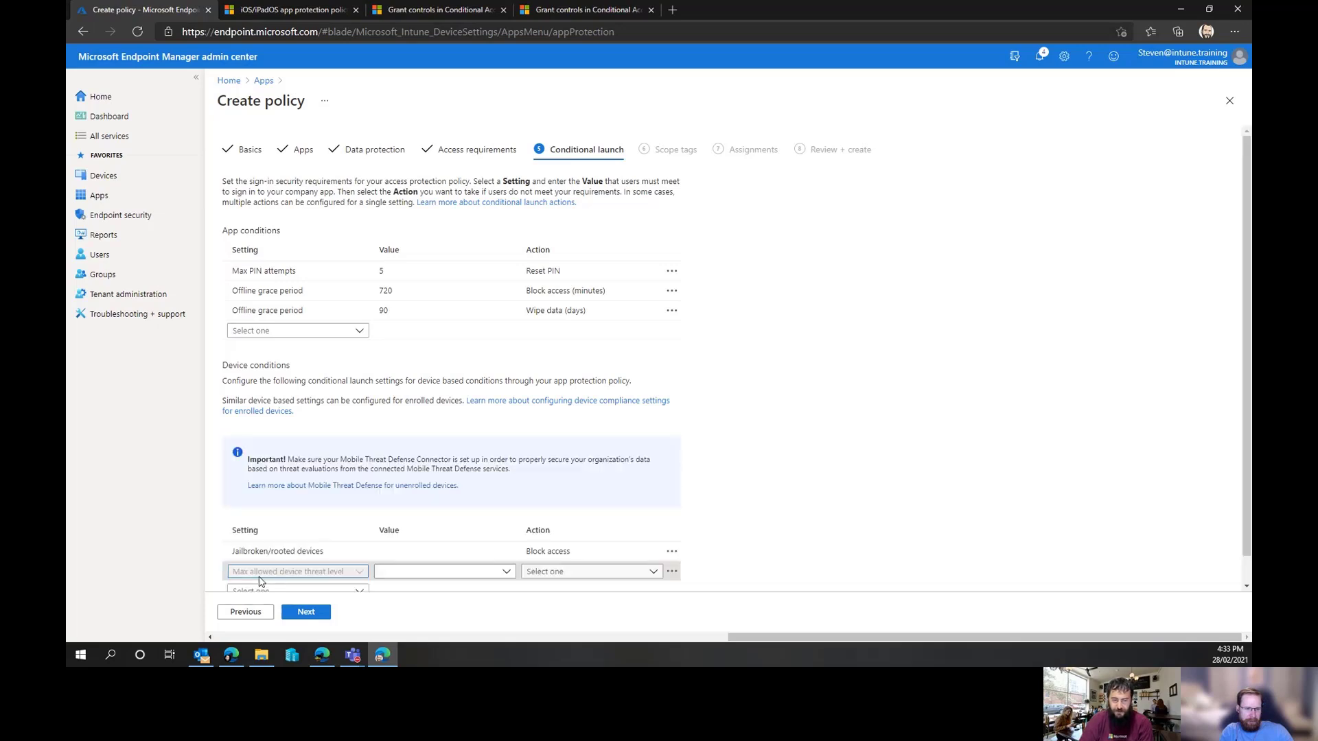
scroll(826, 439, "down", 1)
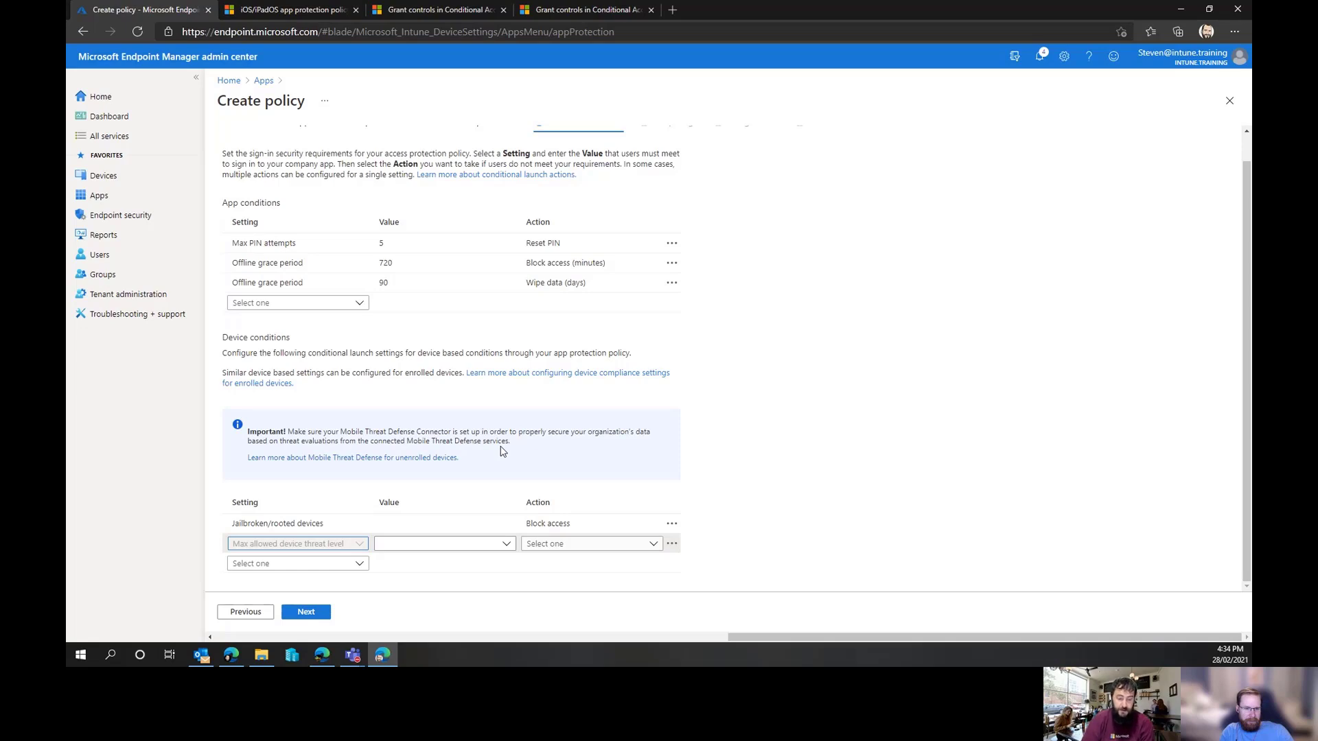
left_click(504, 548)
left_click(509, 544)
left_click(484, 547)
left_click(441, 529)
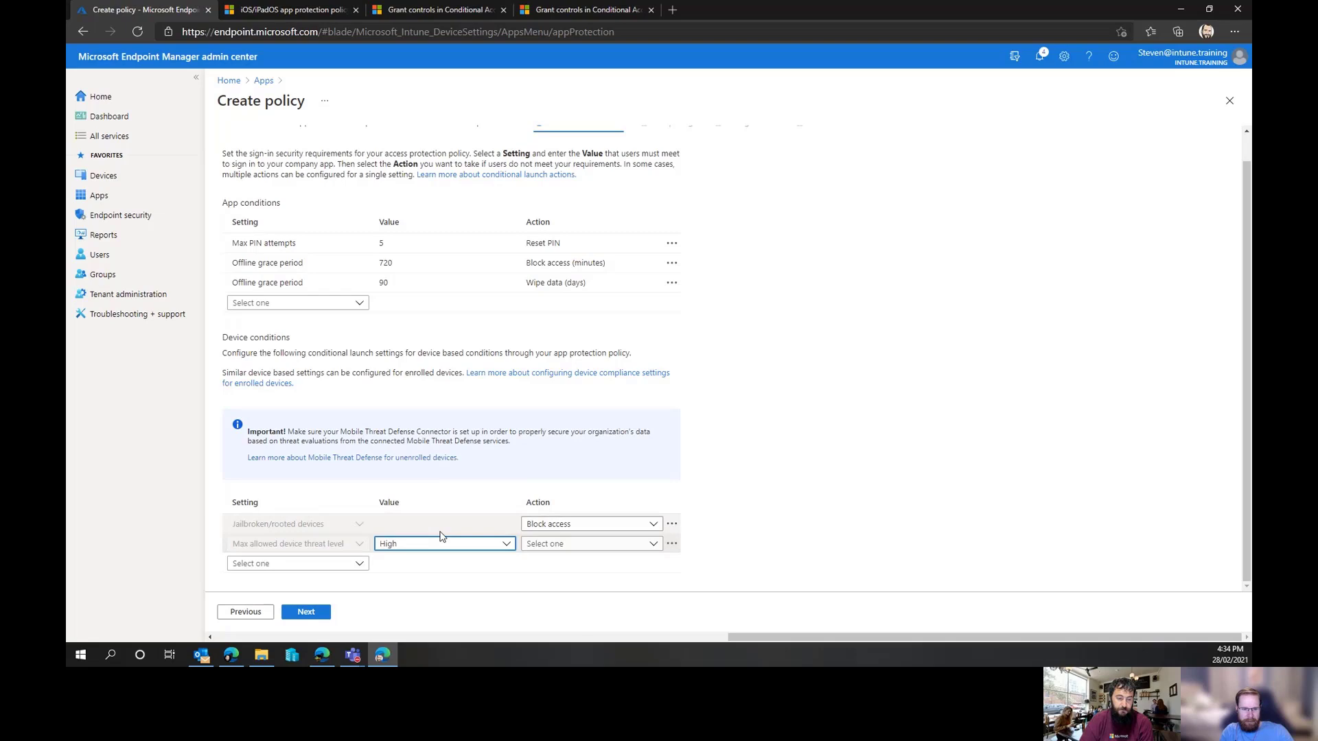
left_click(560, 547)
left_click(595, 556)
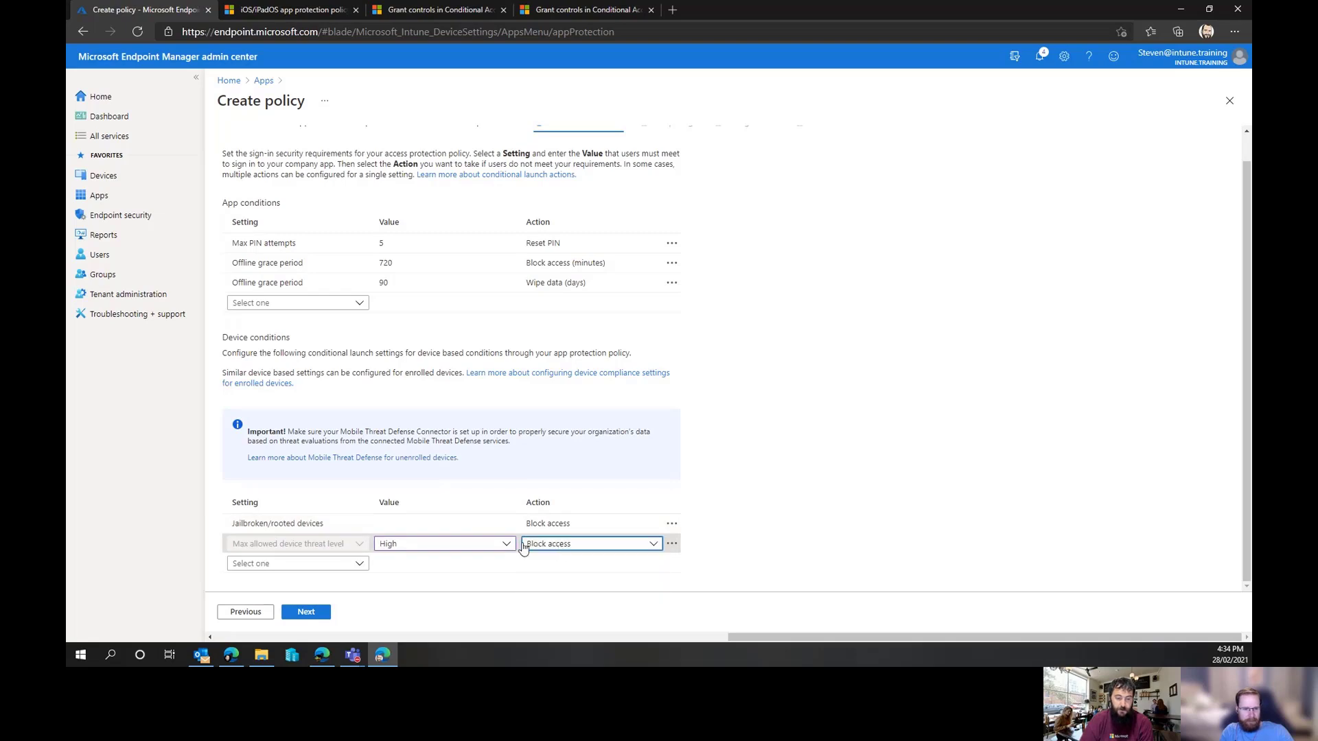
left_click(489, 545)
left_click(488, 546)
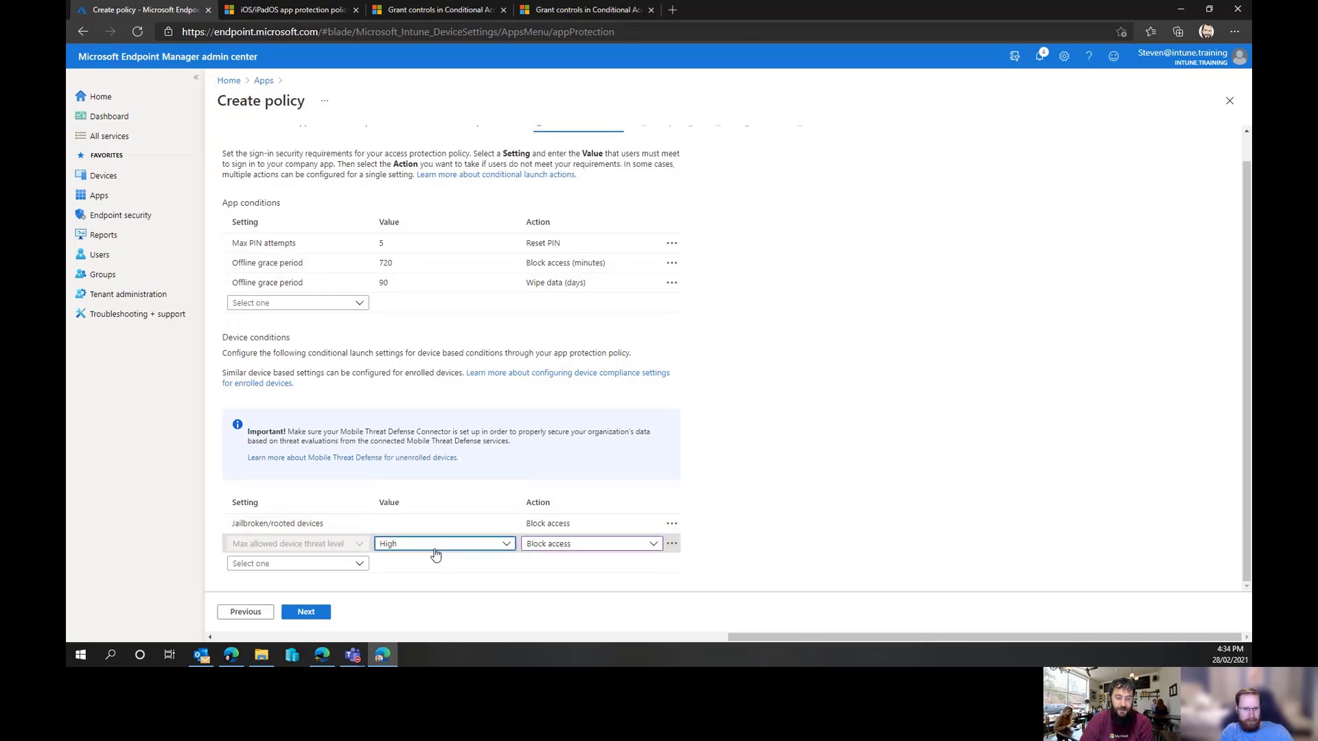
left_click(512, 547)
left_click(513, 549)
left_click(671, 544)
left_click(695, 559)
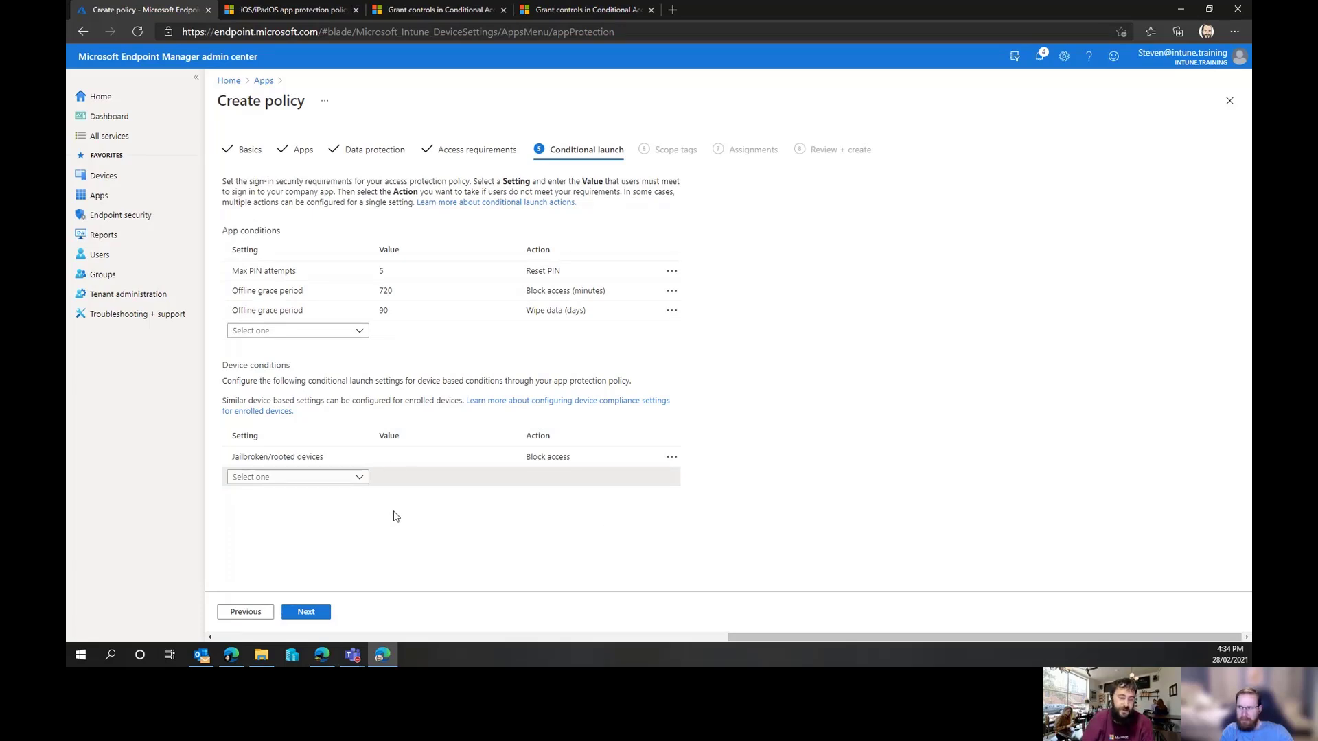
Add a Max OS version device condition and remove it
left_click(367, 477)
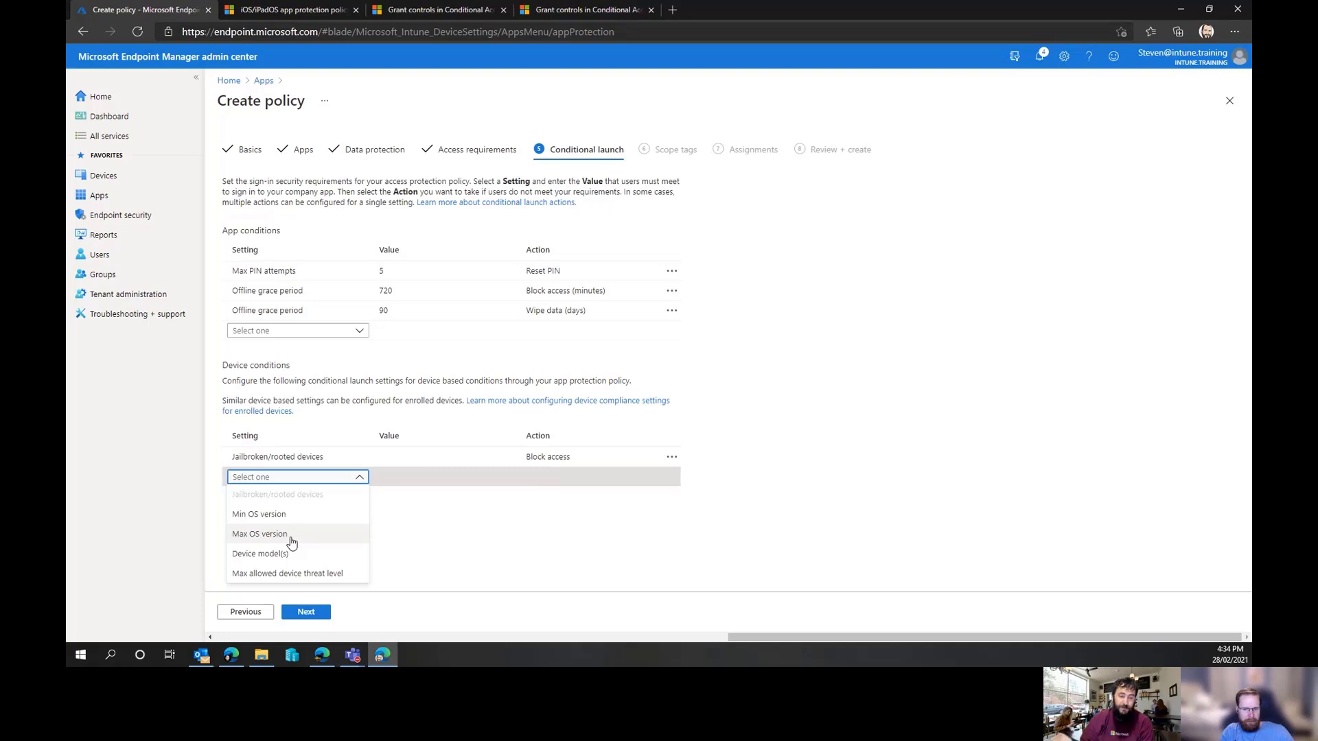
left_click(391, 366)
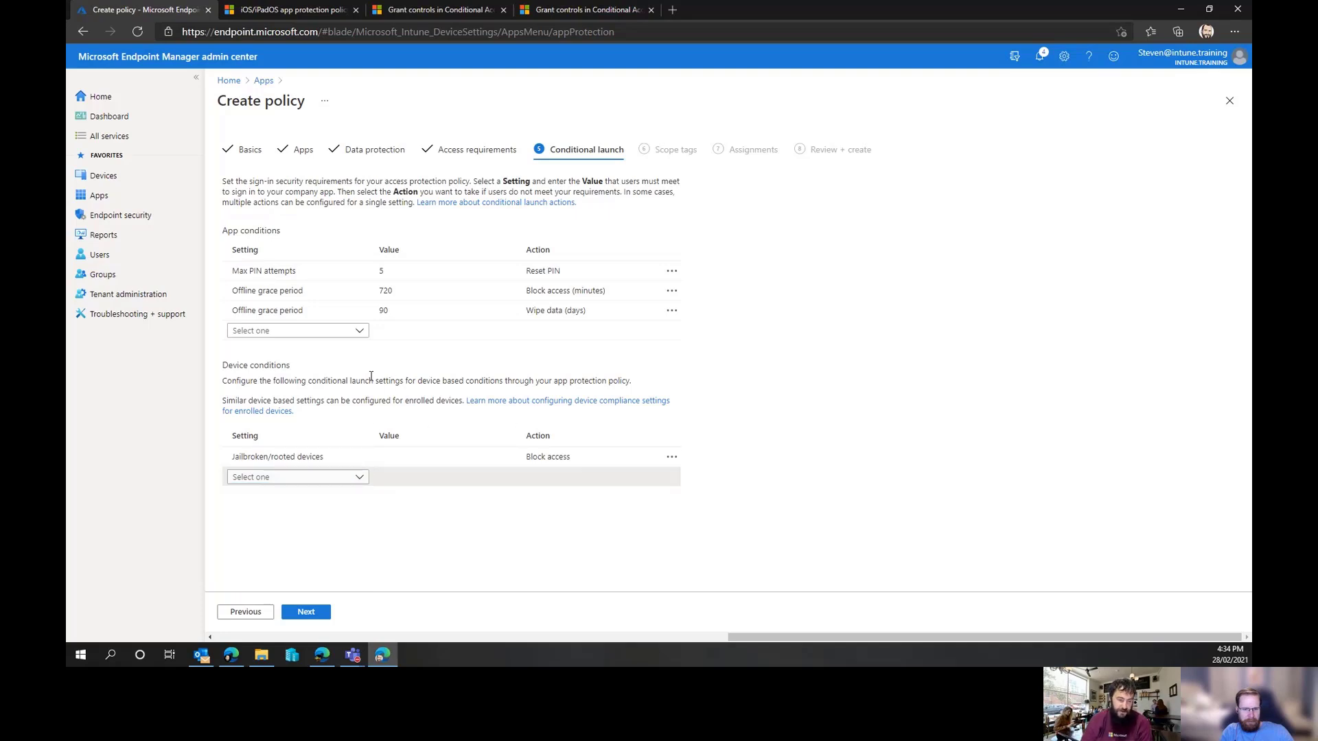
left_click(358, 479)
left_click(316, 534)
left_click(435, 480)
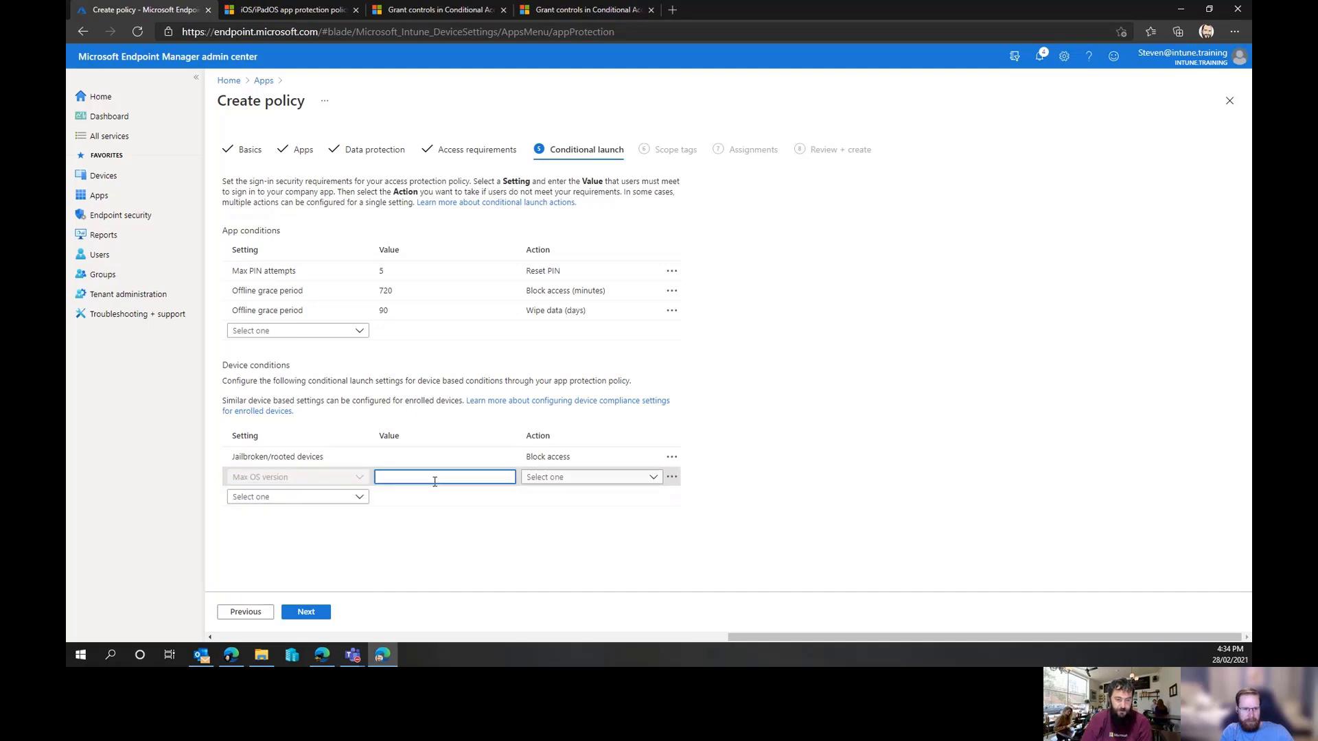
left_click(671, 476)
left_click(694, 488)
Add a Min OS version device condition of 14.1 with the Warn action
left_click(361, 479)
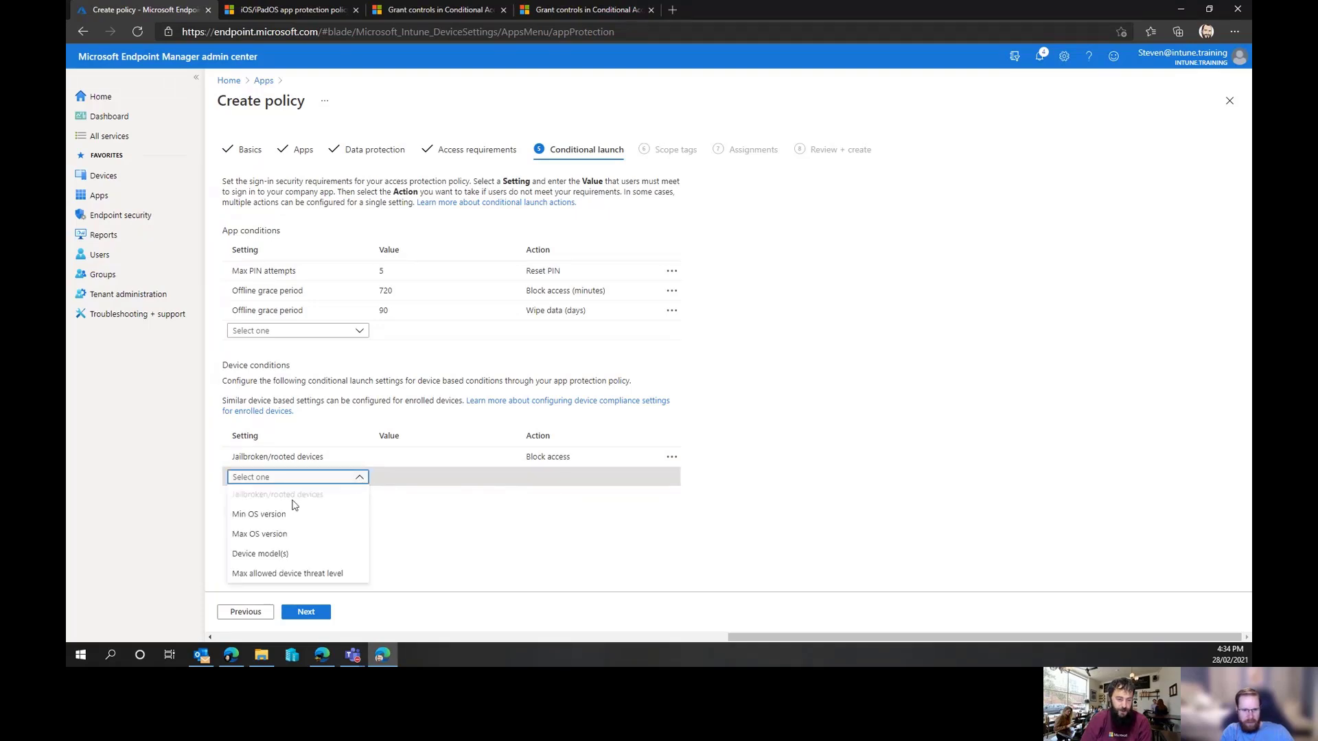
left_click(287, 516)
left_click(449, 479)
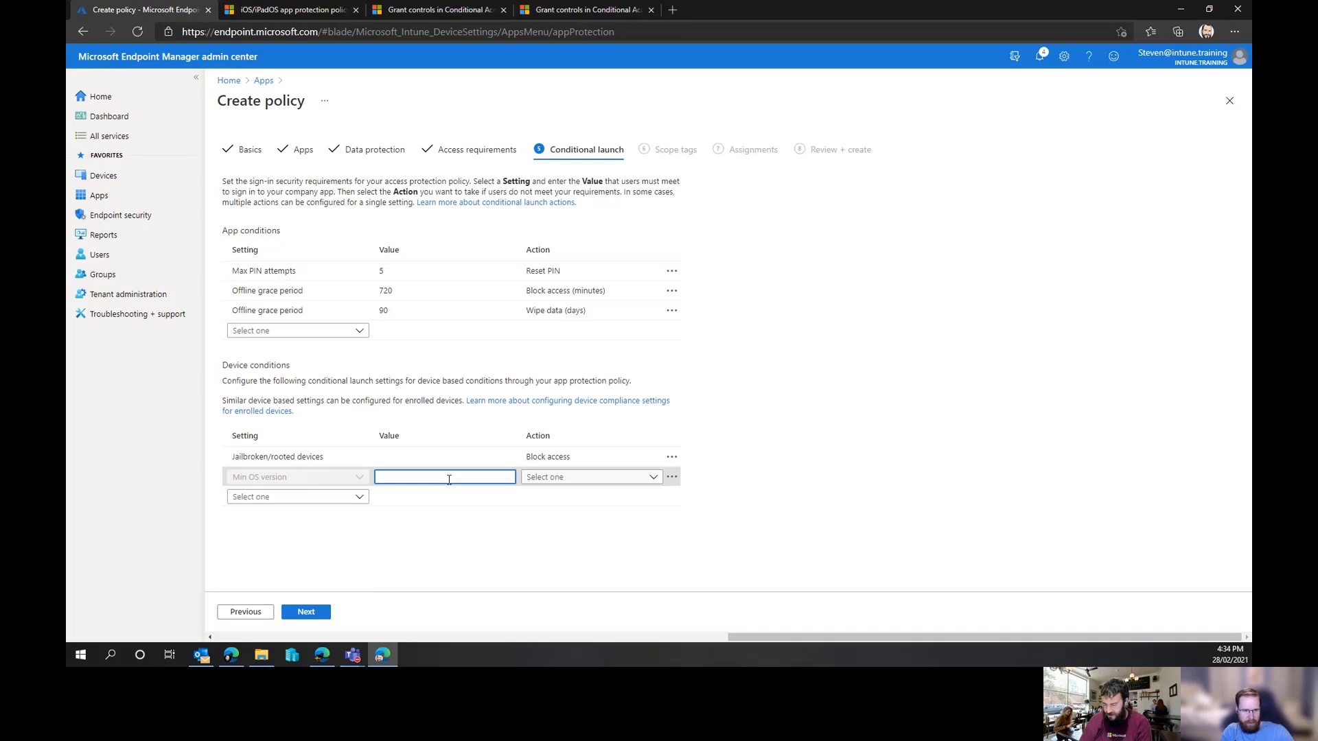
type("14.1")
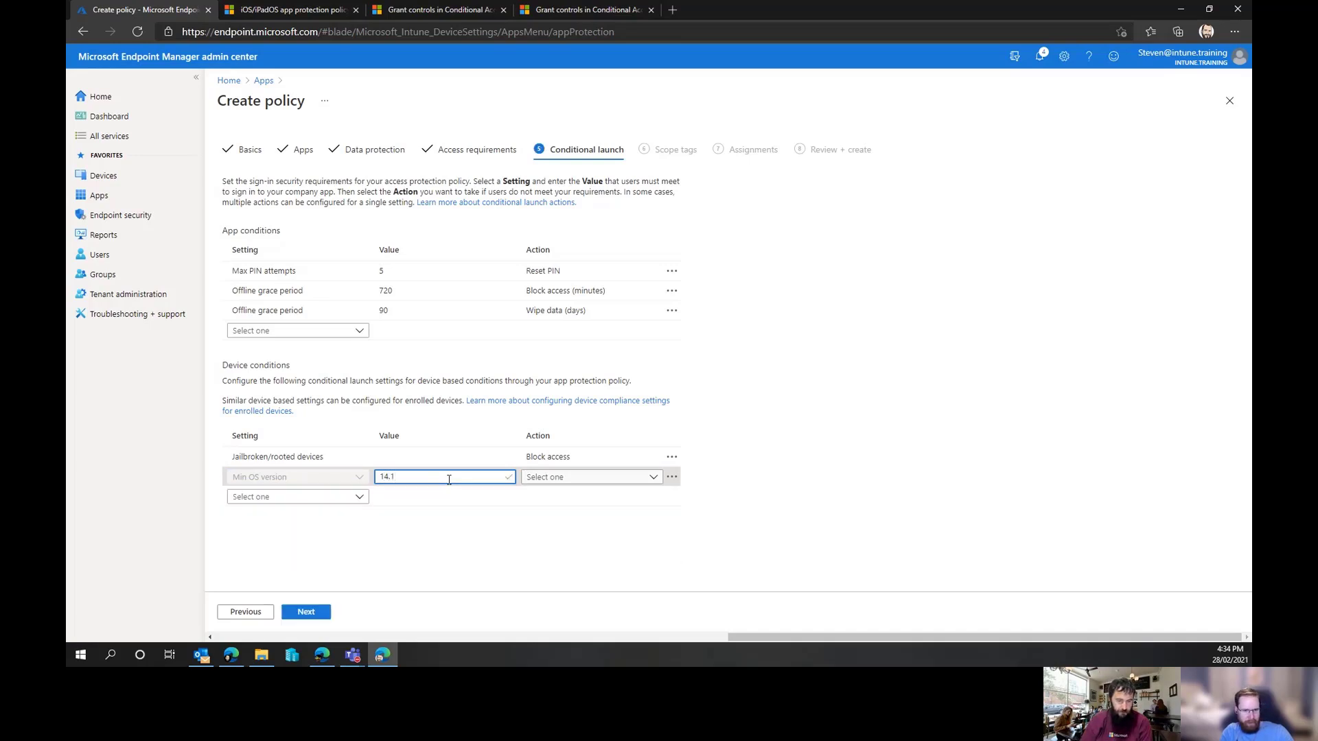
left_click(577, 477)
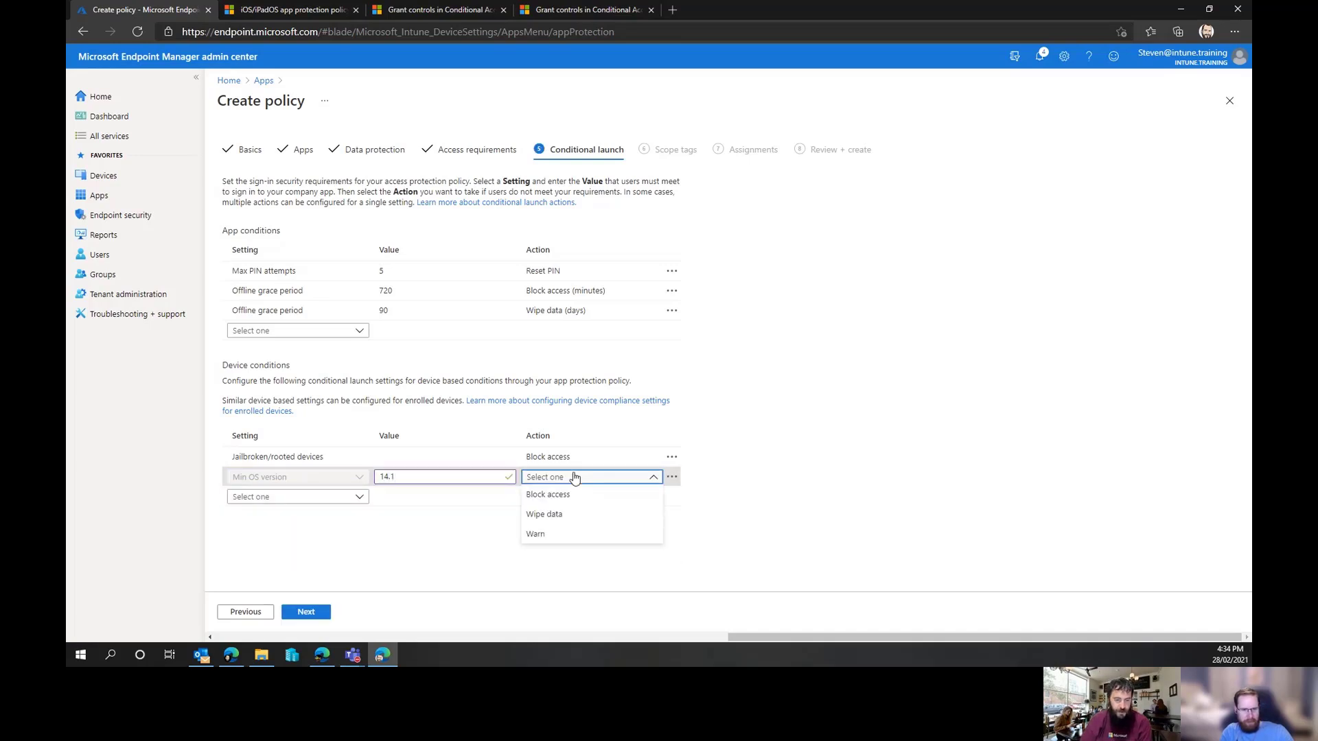
left_click(580, 536)
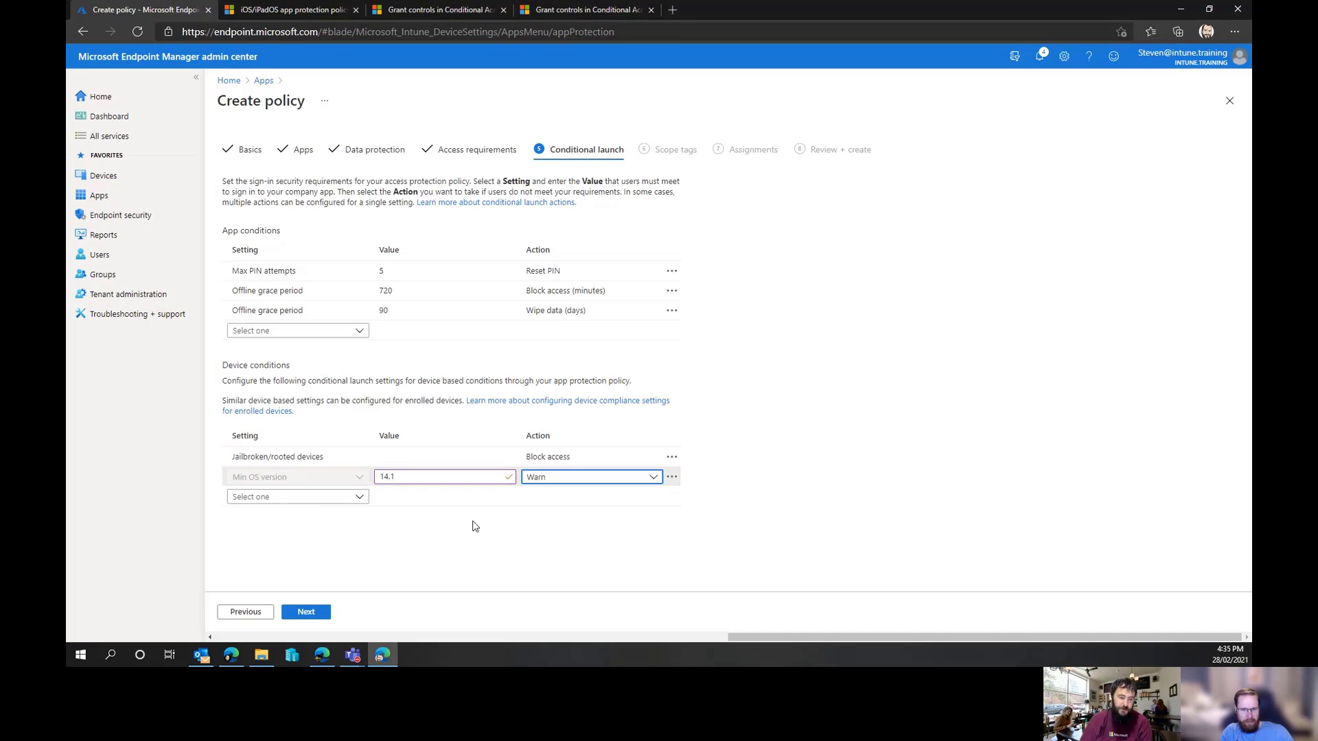
Try the Block access and Wipe data actions, then delete the Min OS version condition
left_click(557, 485)
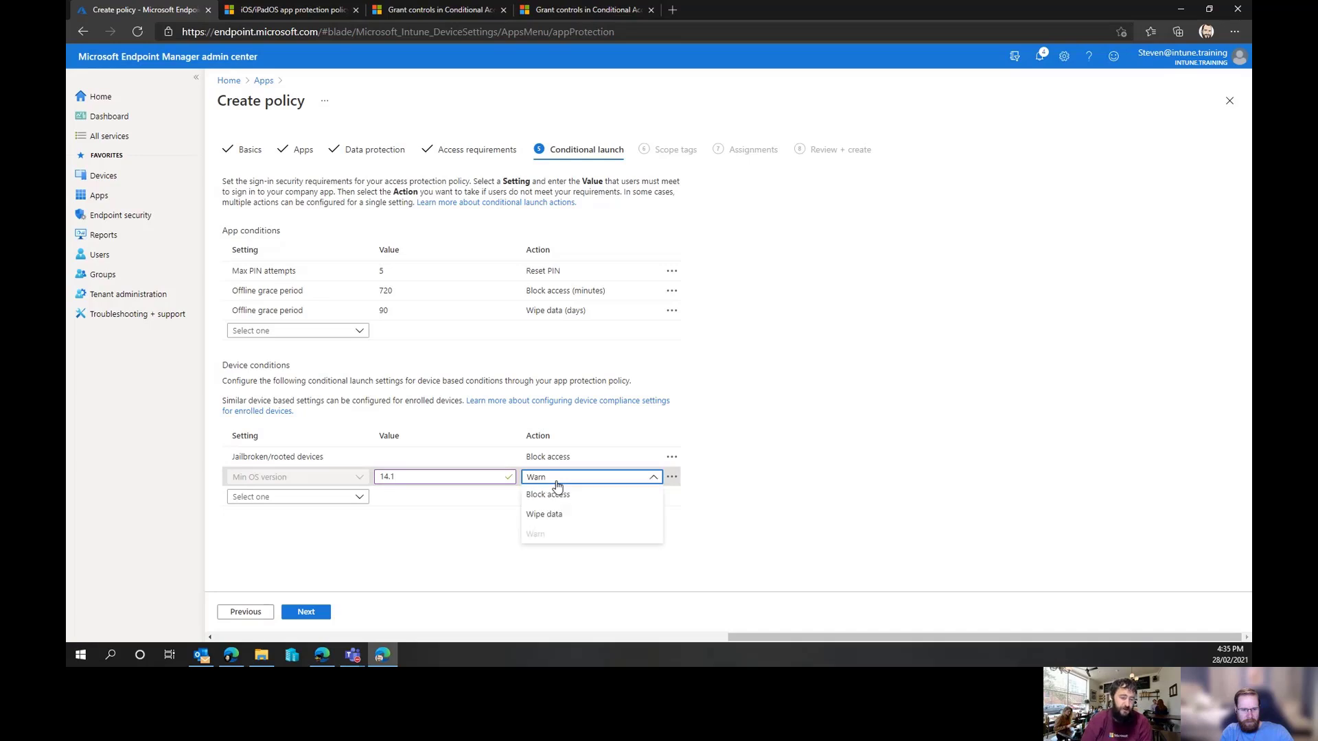
left_click(557, 496)
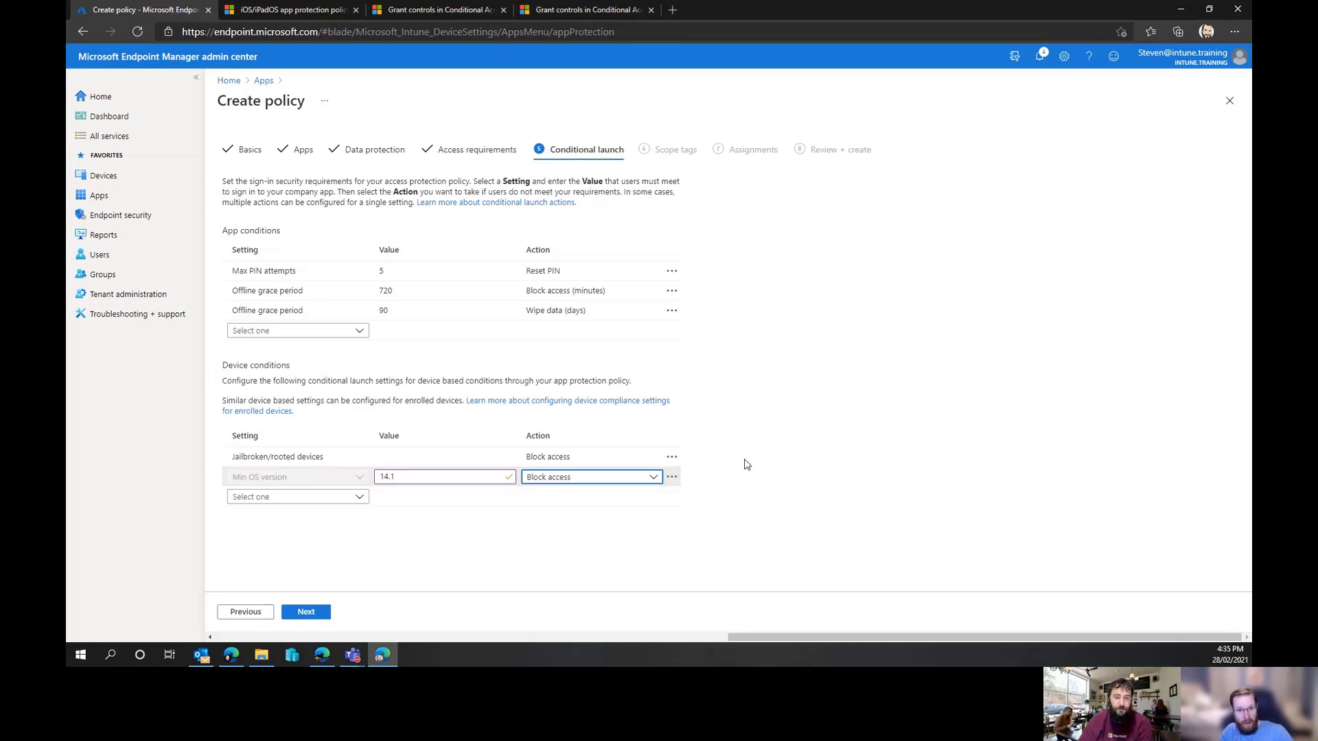
left_click(672, 480)
left_click(671, 473)
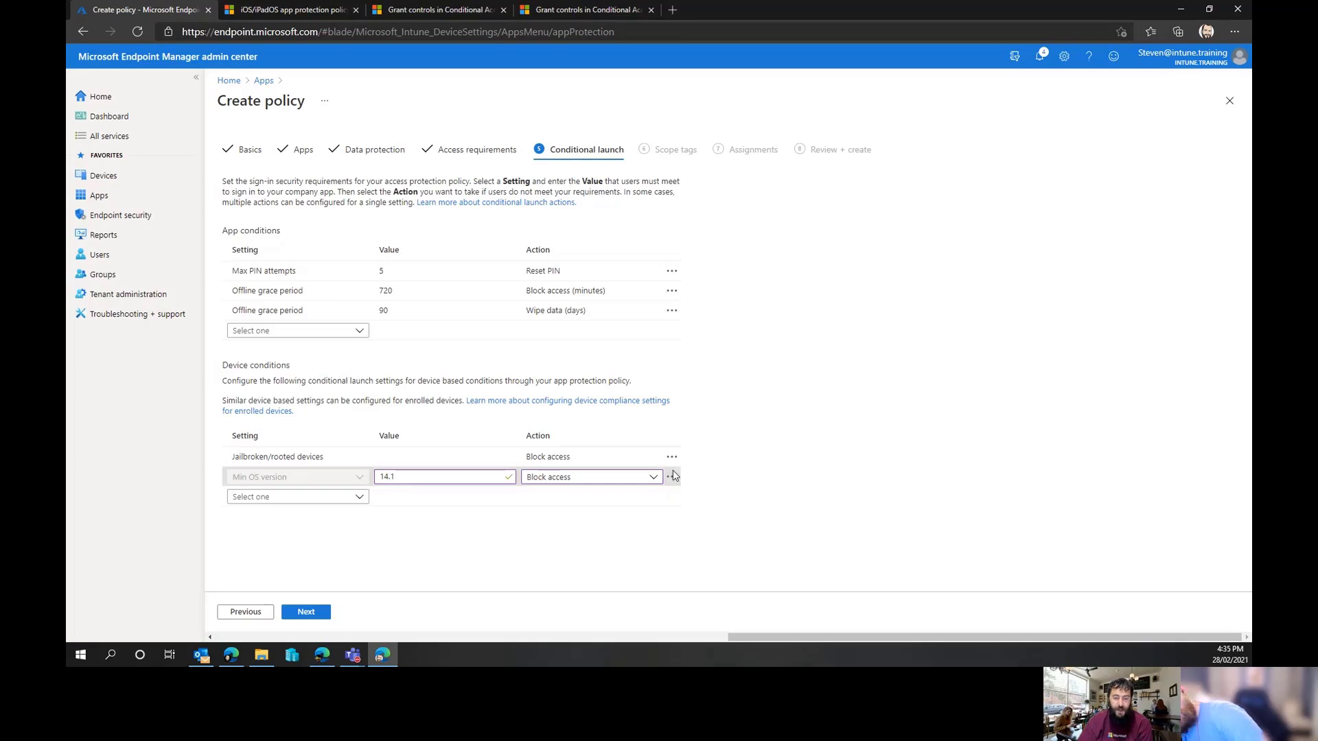
left_click(644, 482)
left_click(597, 514)
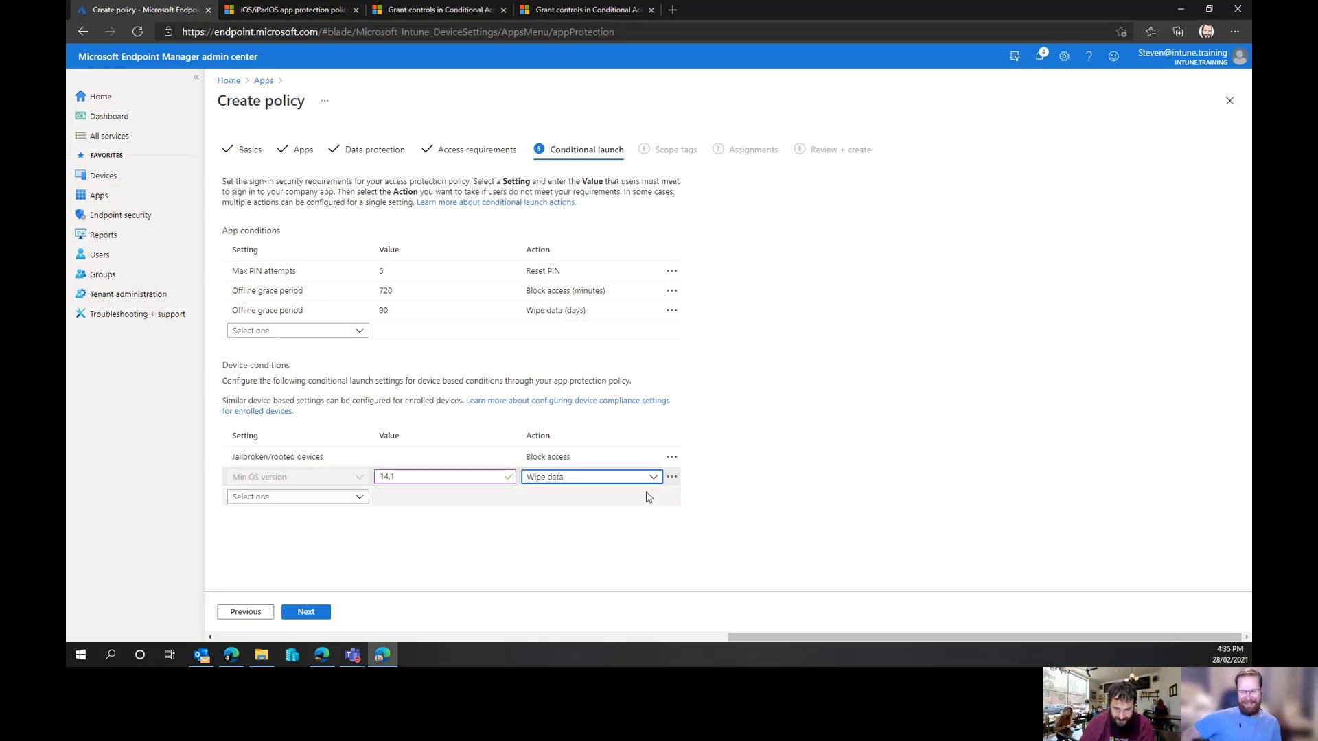
left_click(673, 478)
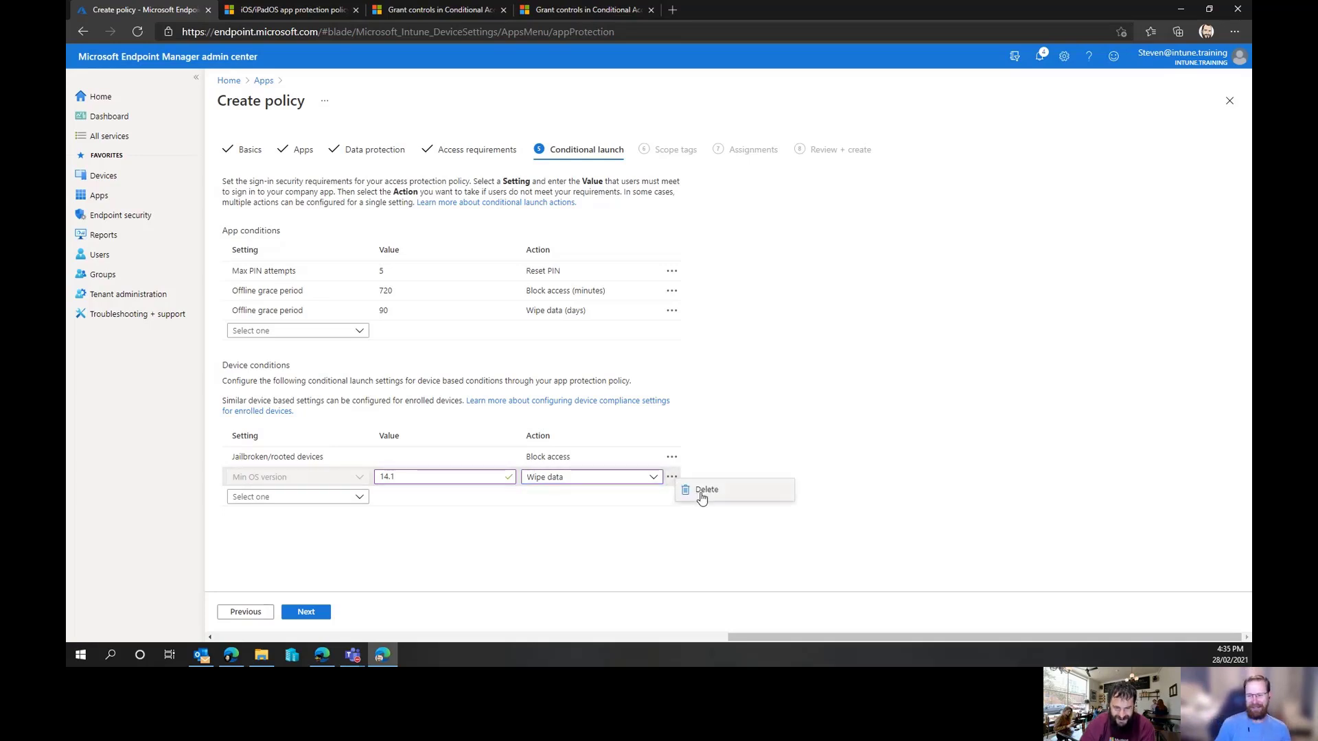
left_click(703, 490)
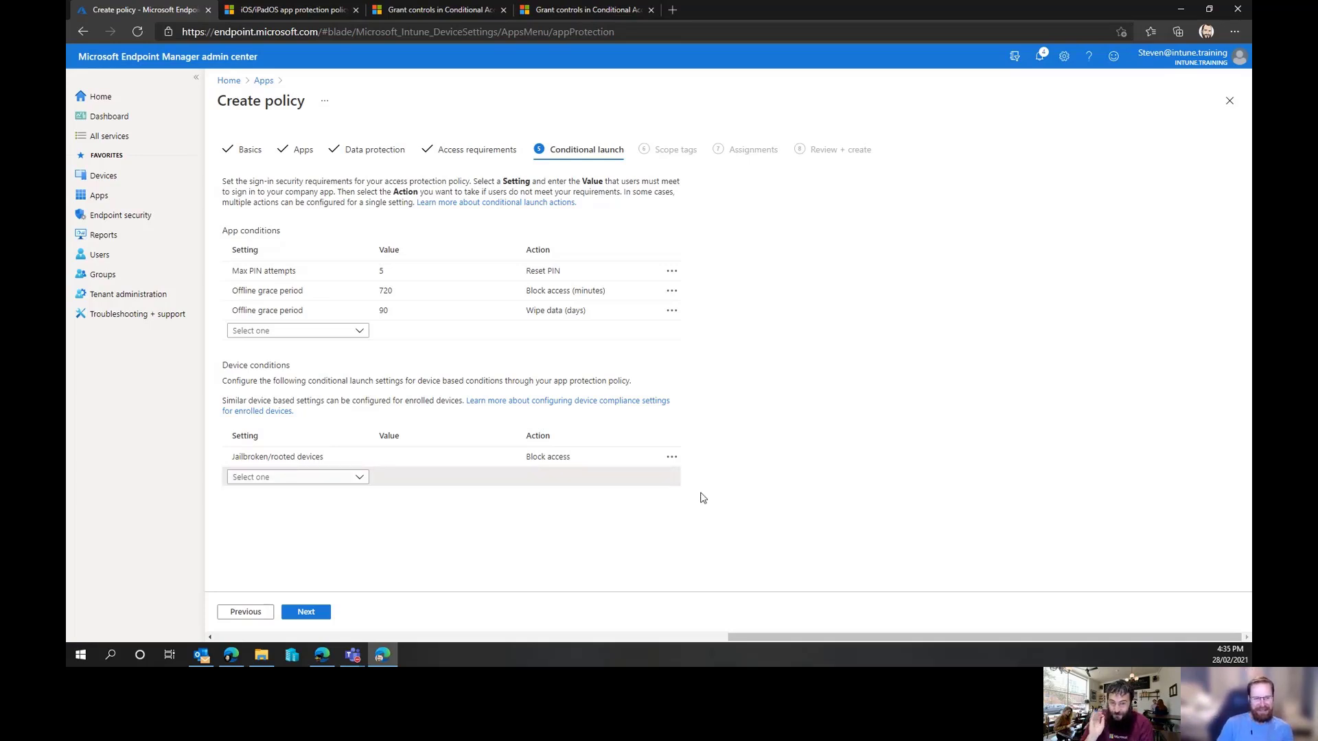
Add a Min SDK version app condition, then delete it
left_click(359, 334)
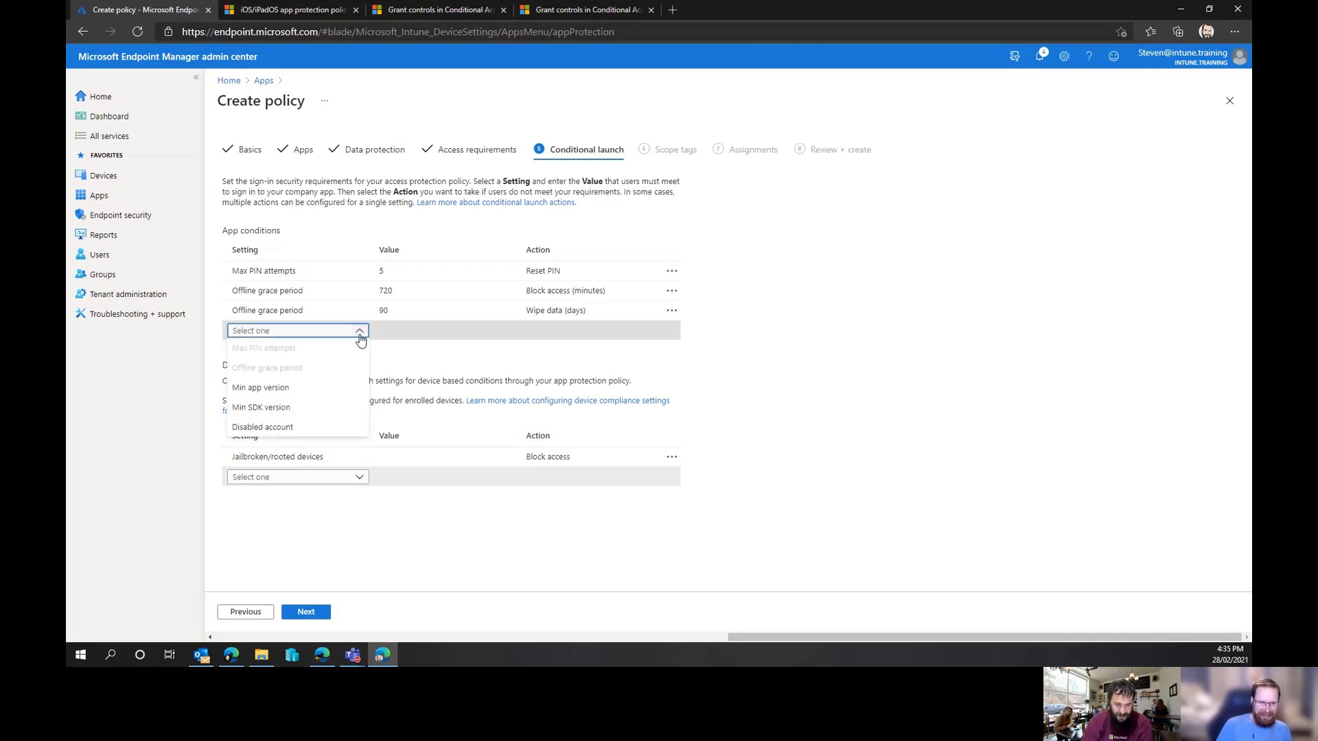
left_click(316, 408)
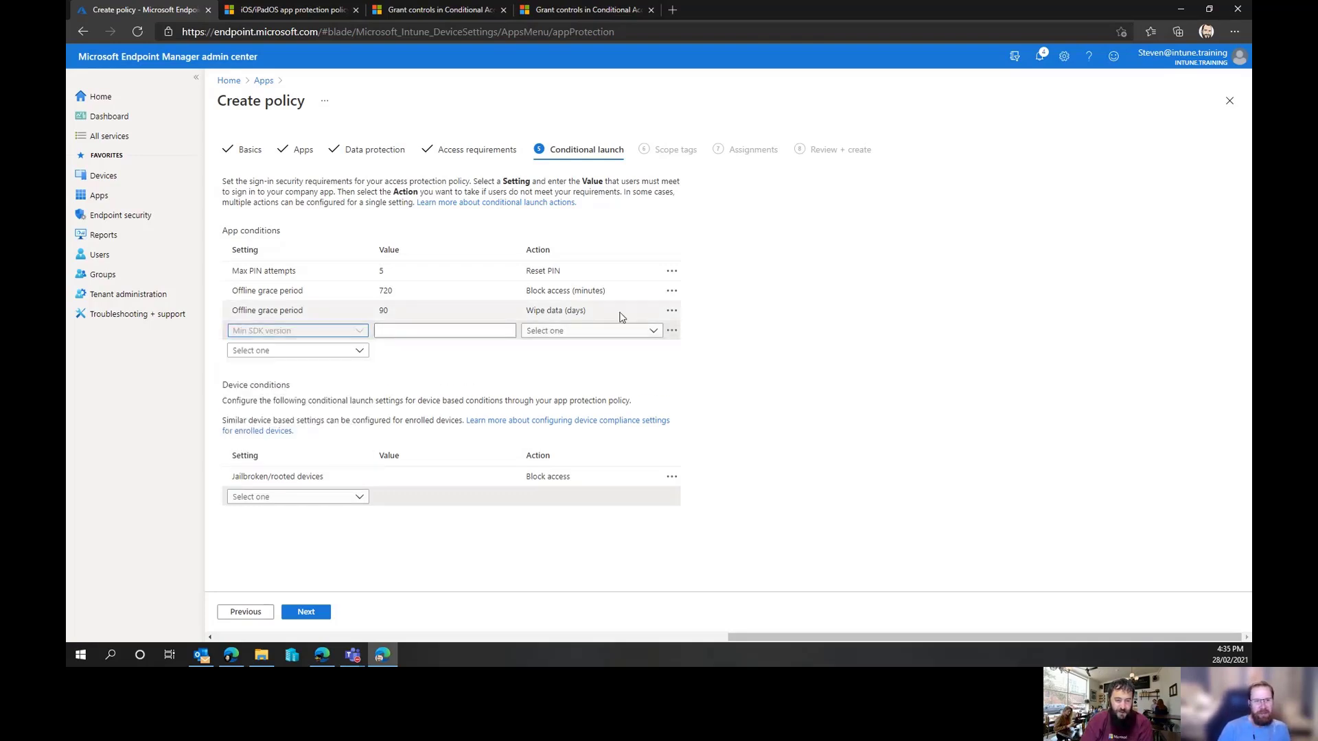
left_click(647, 331)
left_click(448, 332)
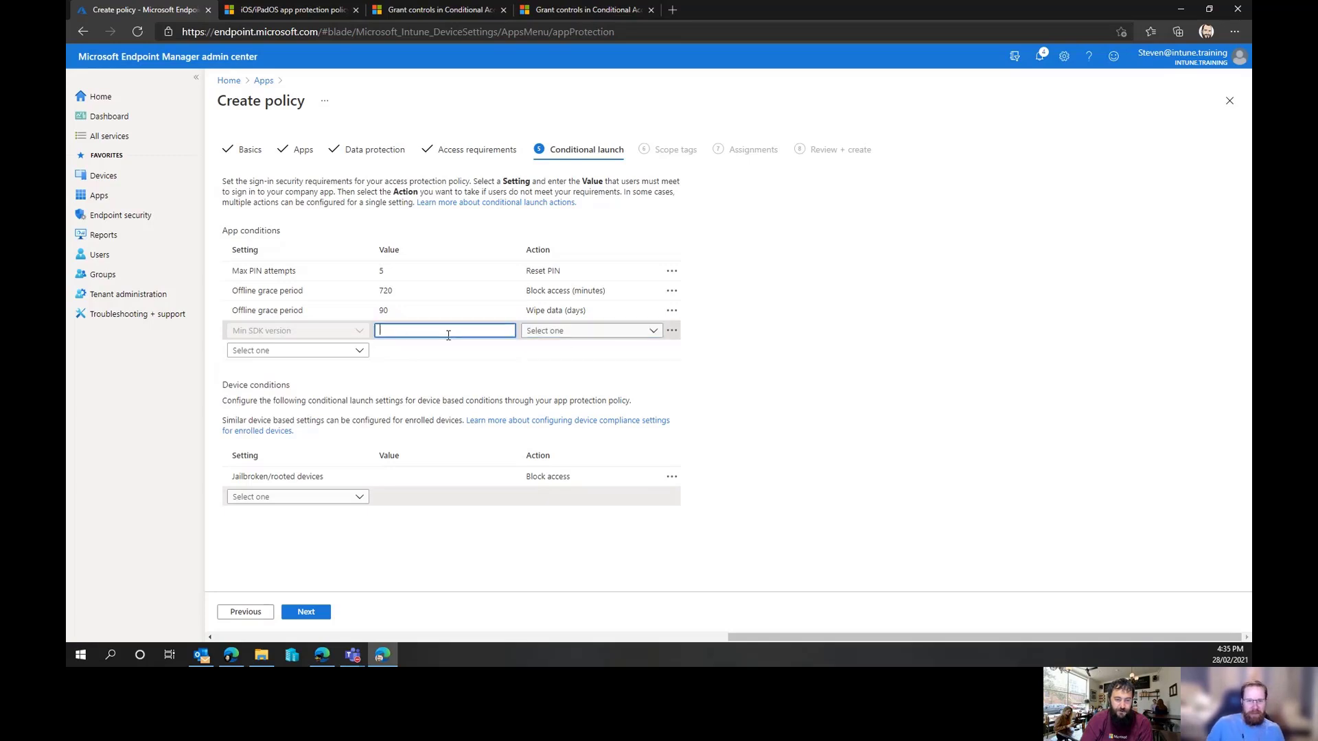
left_click(672, 331)
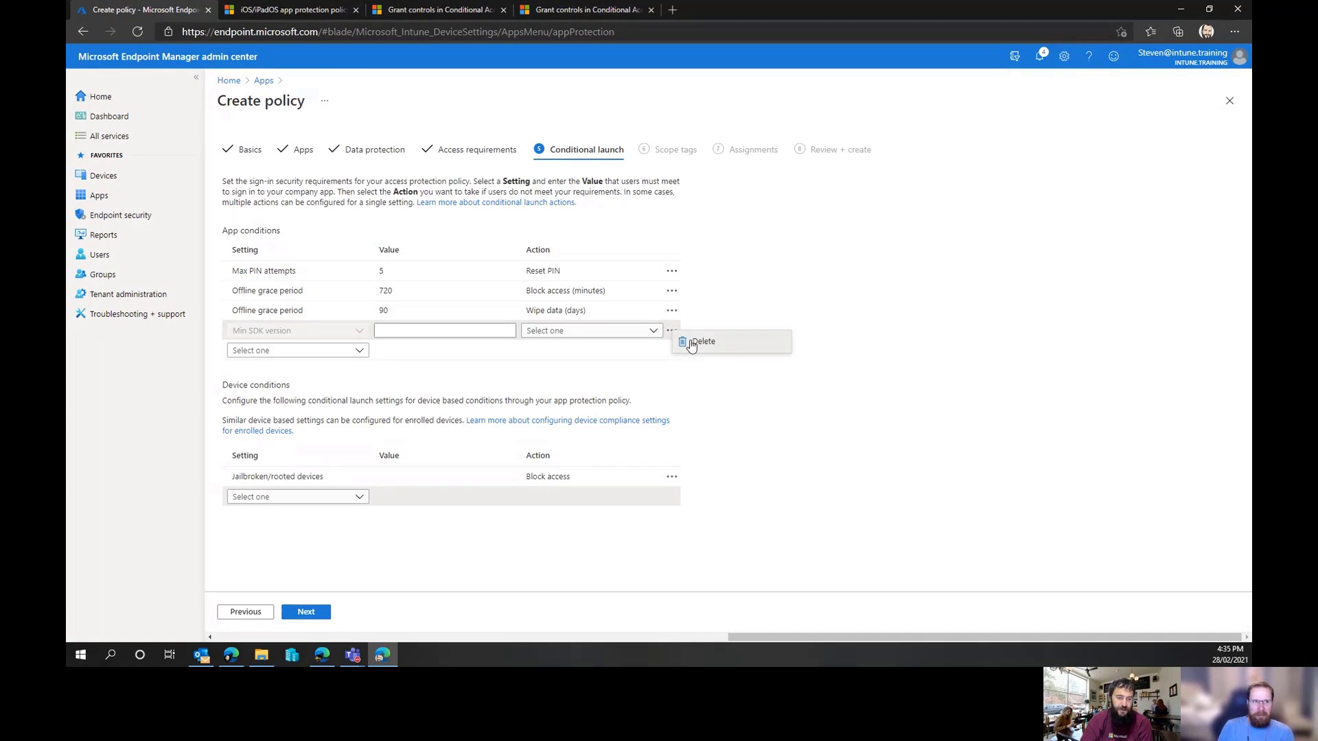
left_click(686, 341)
Add a Disabled account app condition, try the Wipe data and Block access actions, then delete it
left_click(358, 331)
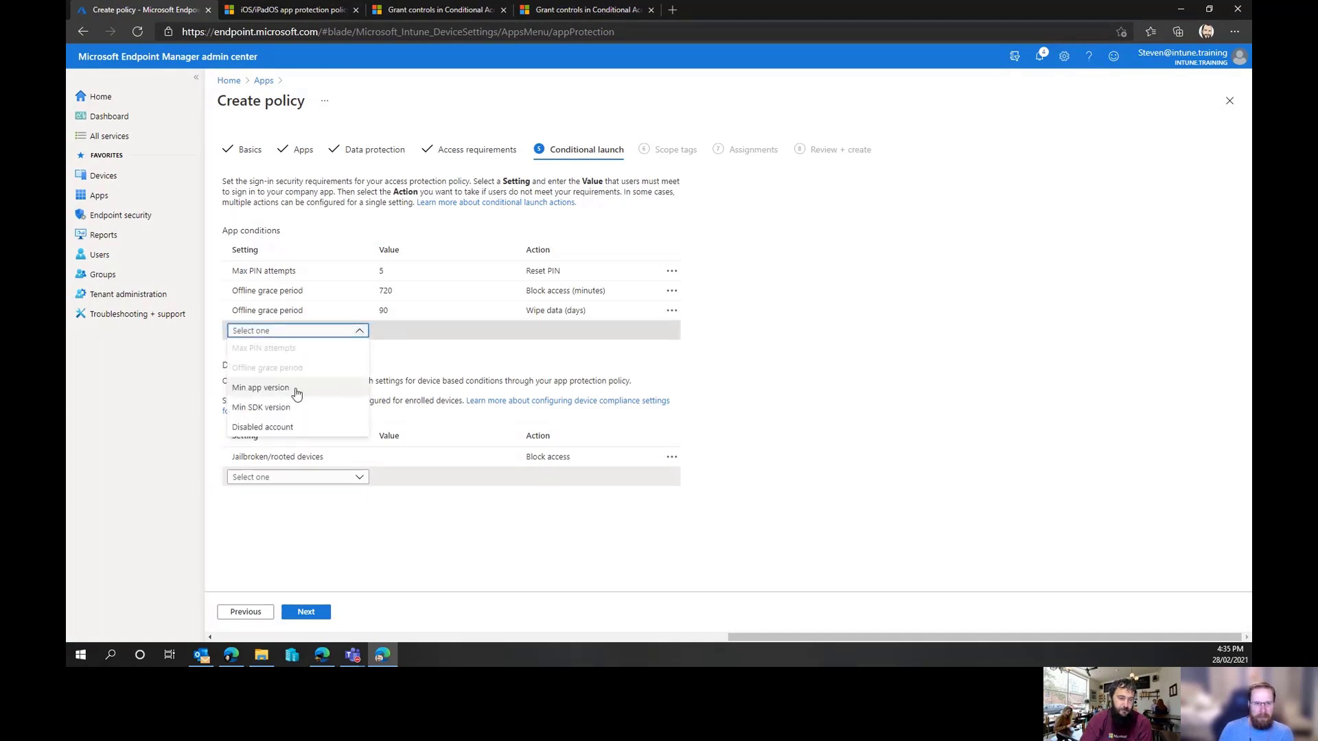
left_click(249, 428)
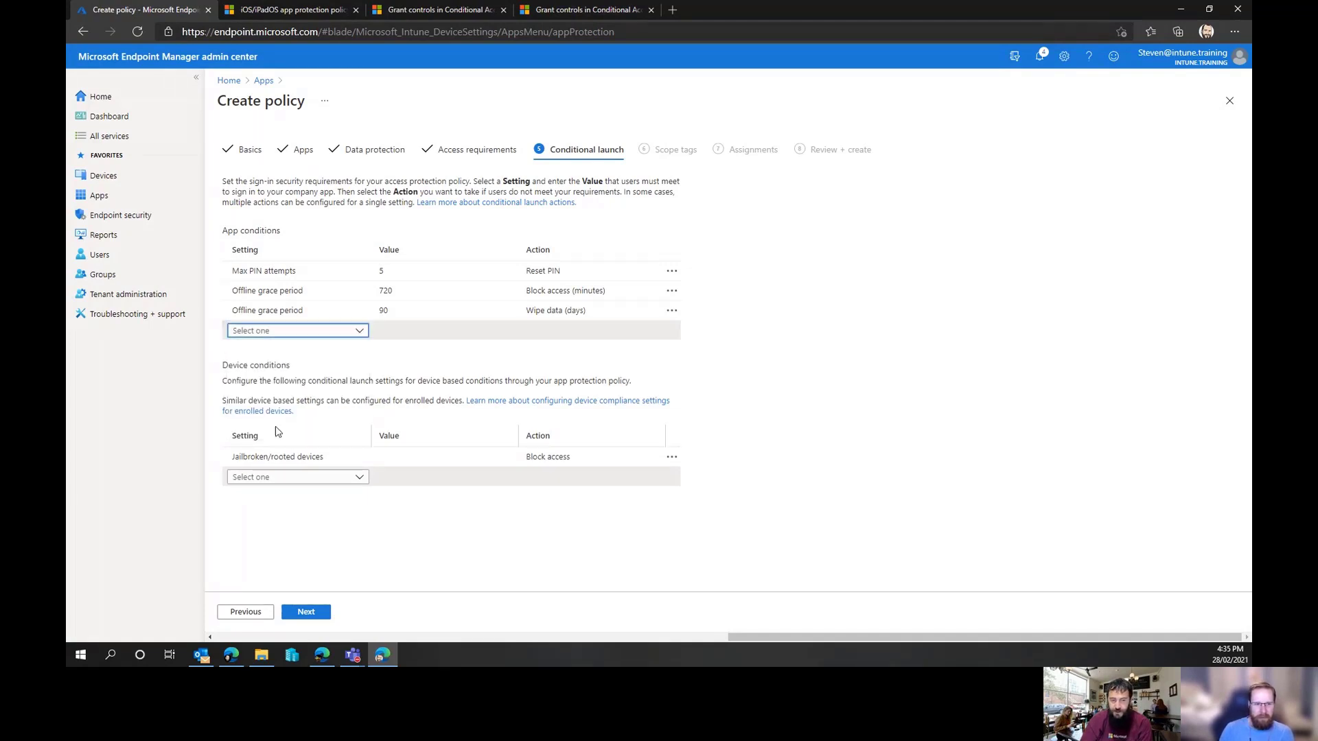
left_click(571, 332)
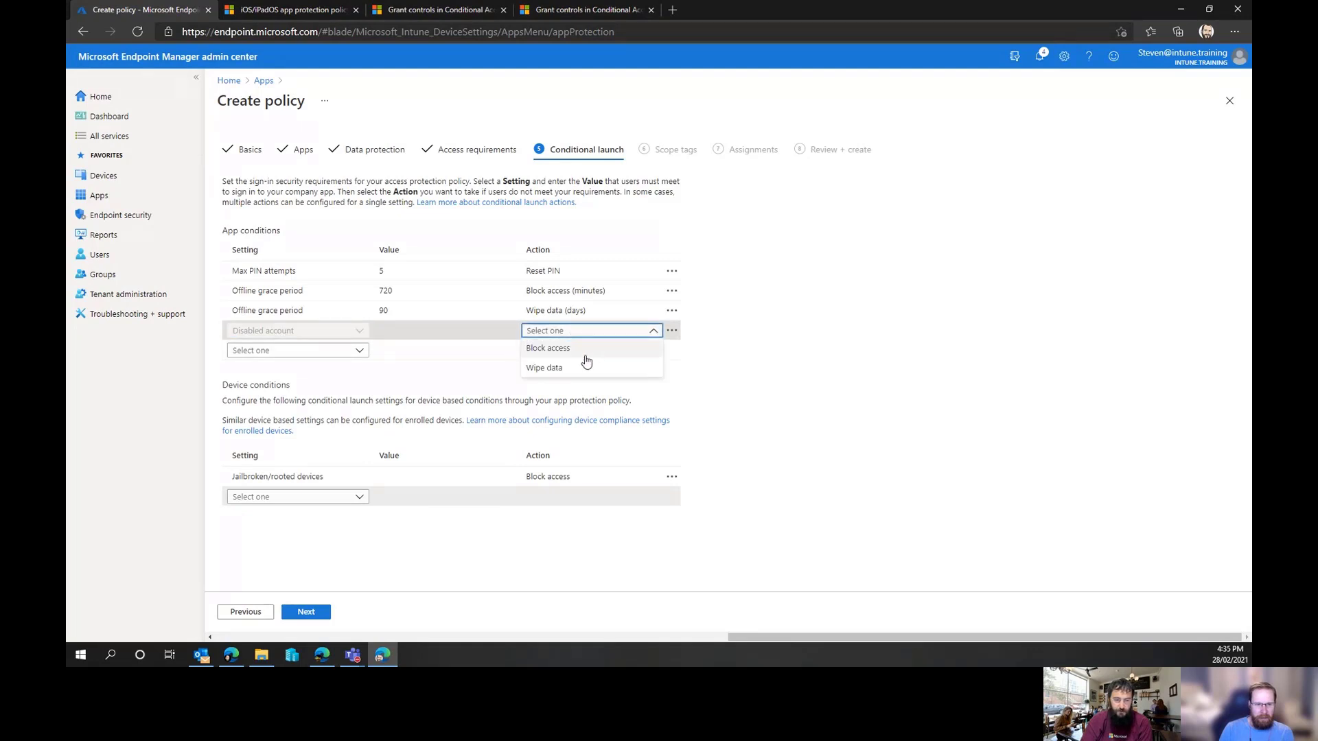
left_click(578, 374)
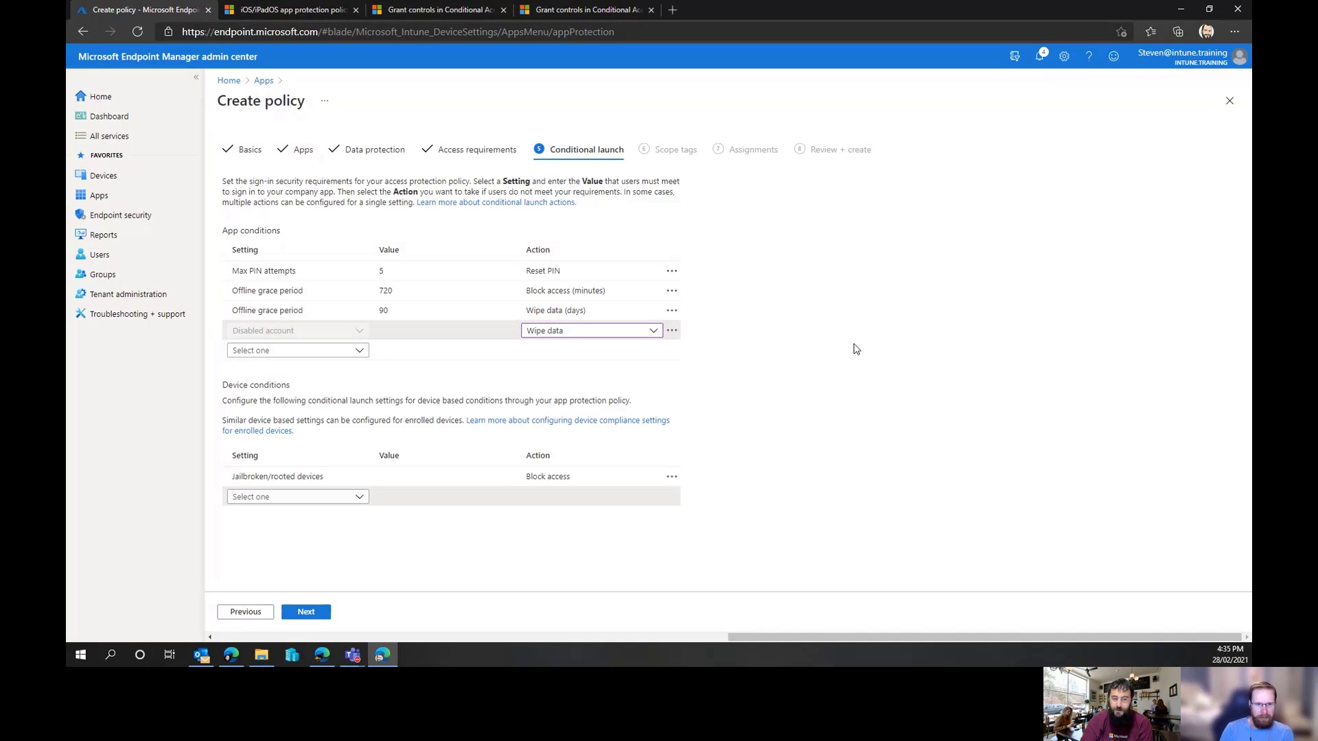
left_click(654, 331)
left_click(586, 349)
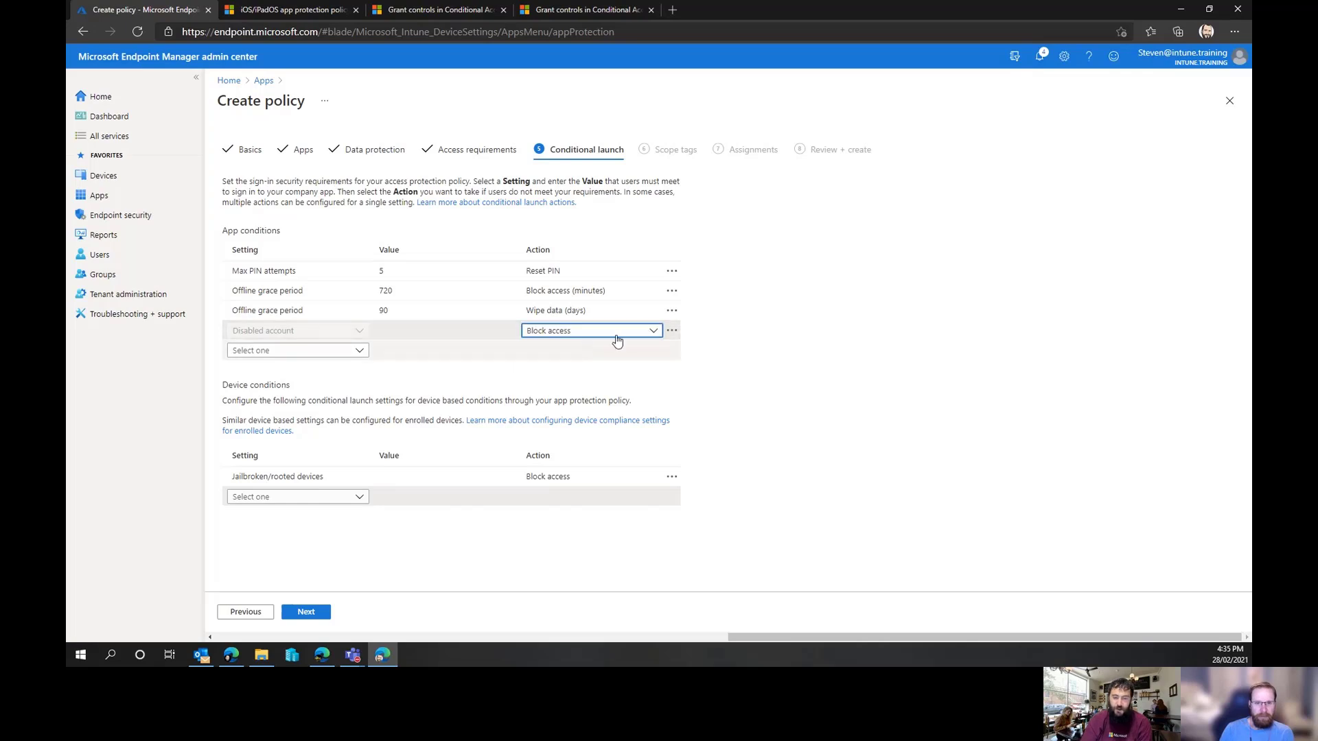
left_click(671, 330)
left_click(691, 351)
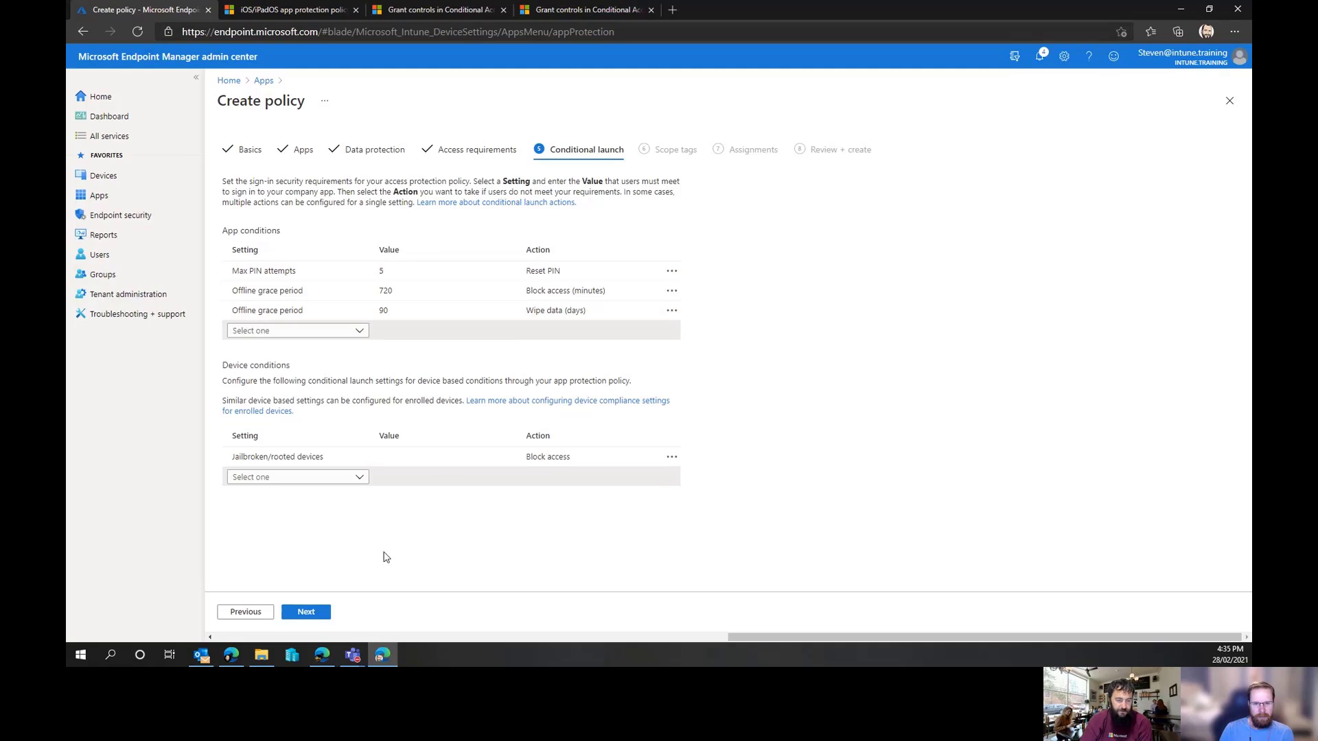
Skip scope tags and assign the policy to the included group SecGrp_SH
left_click(316, 612)
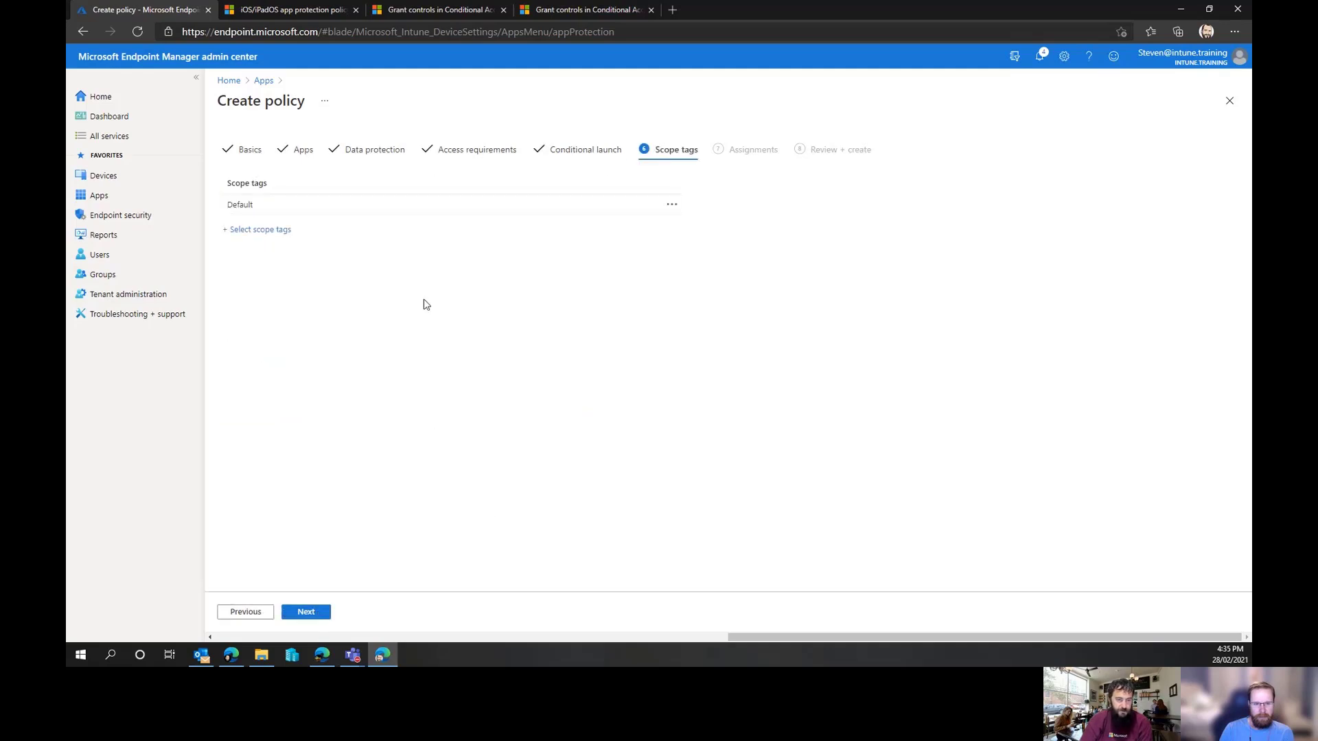
left_click(318, 616)
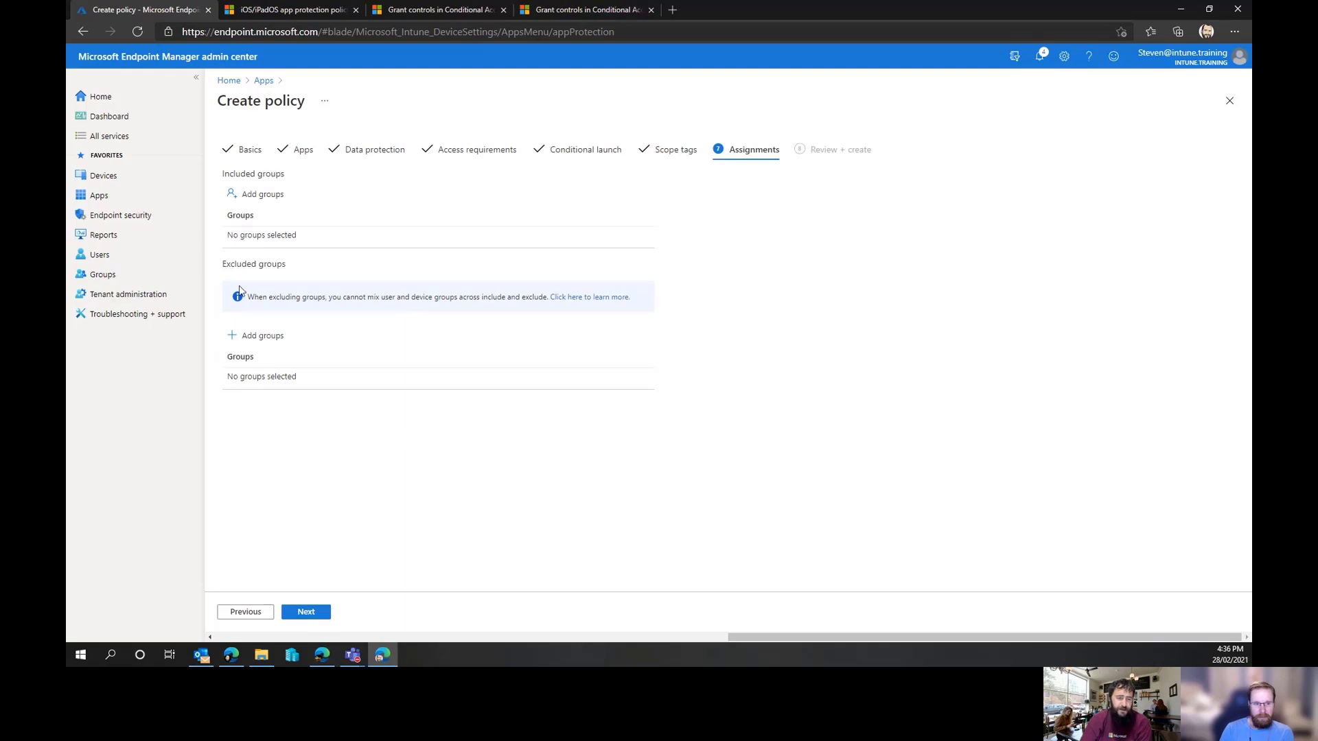
left_click(261, 194)
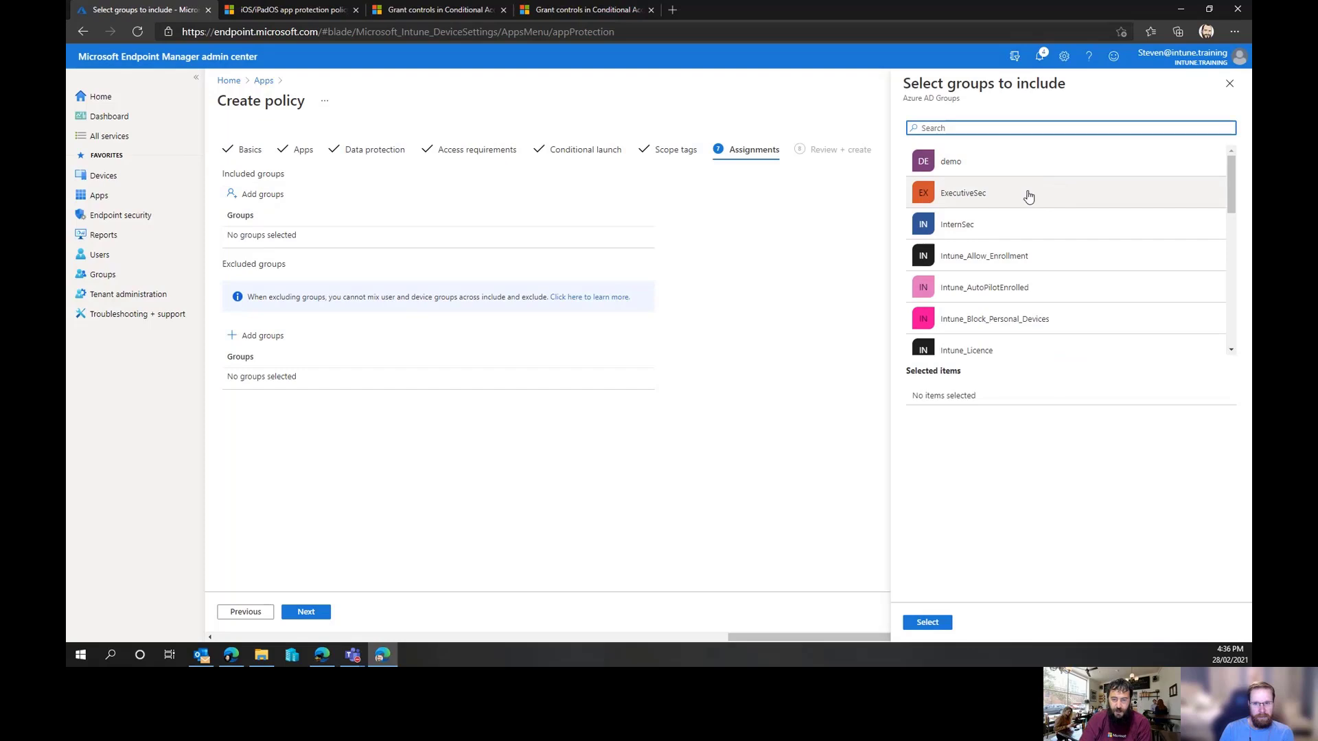
scroll(1127, 216, "down", 3)
scroll(1123, 224, "down", 10)
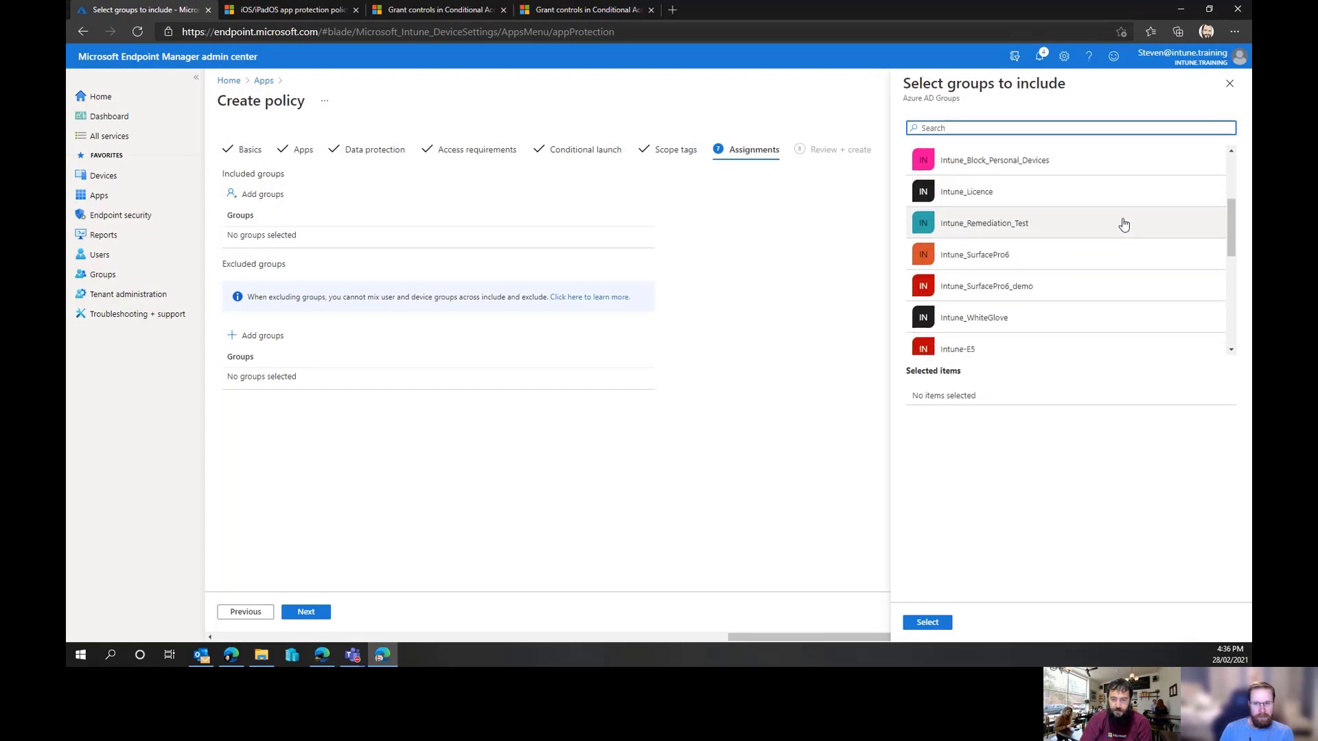
scroll(1121, 225, "down", 3)
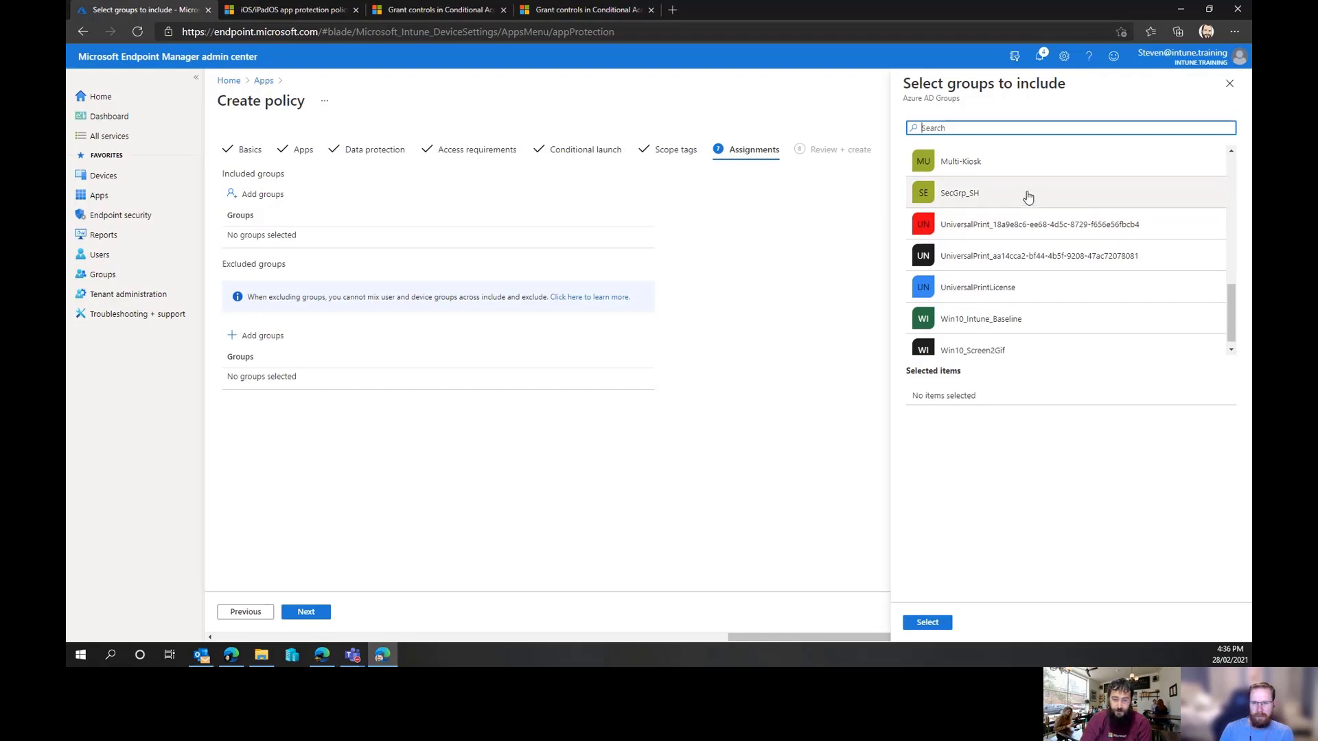
left_click(1027, 197)
left_click(927, 622)
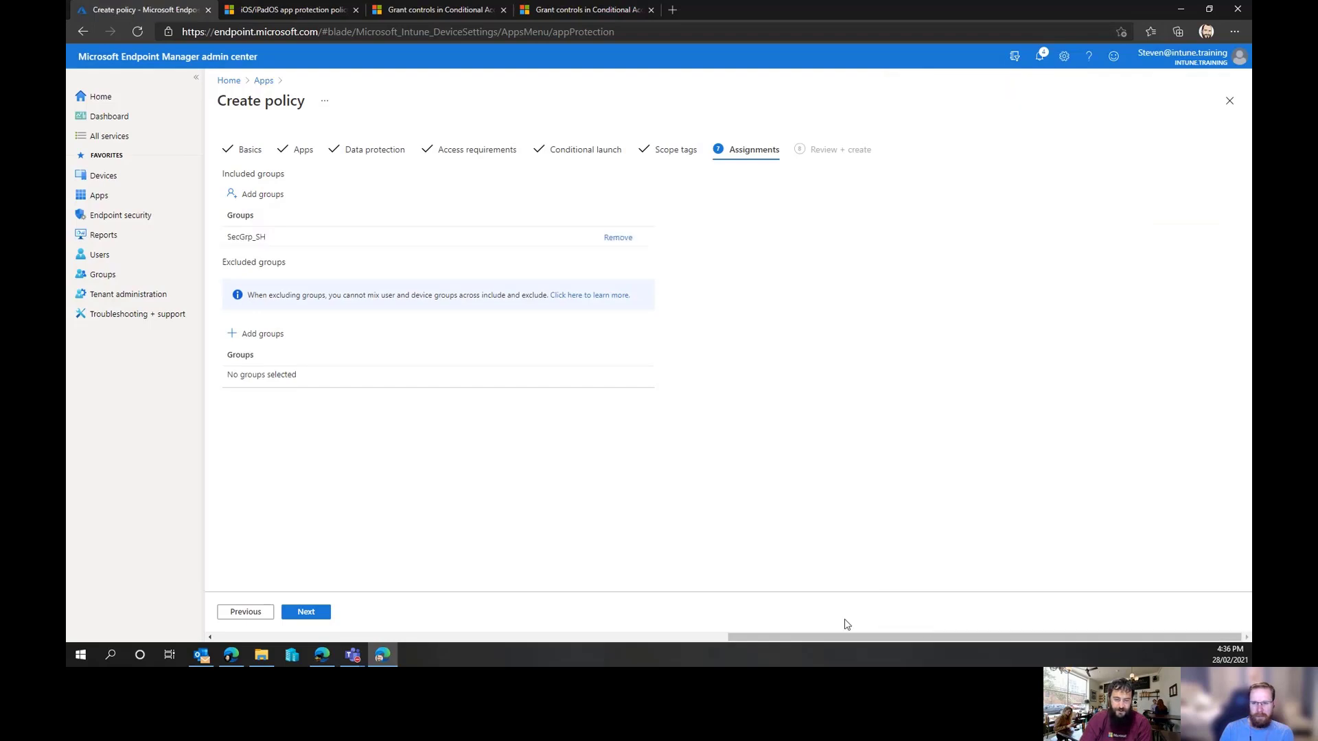
Review and create the iOS/iPadOS app protection policy
left_click(324, 616)
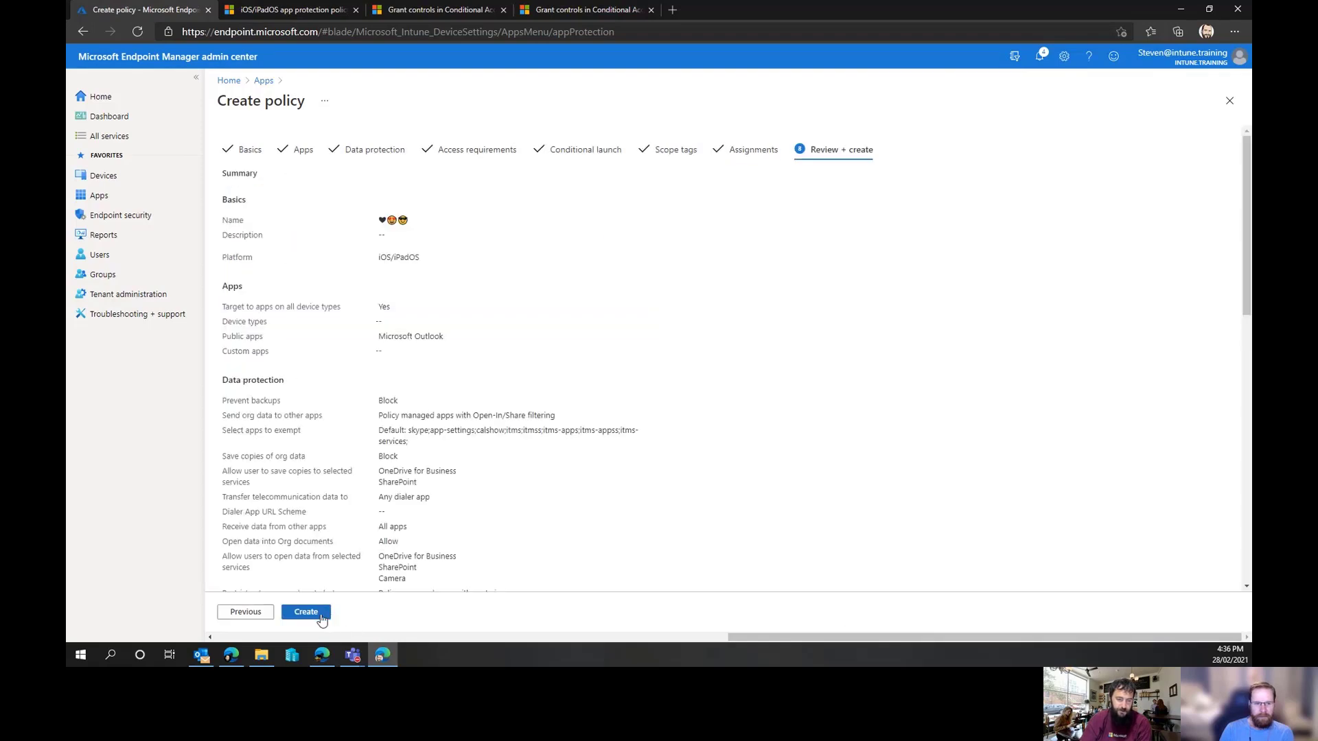
left_click(305, 614)
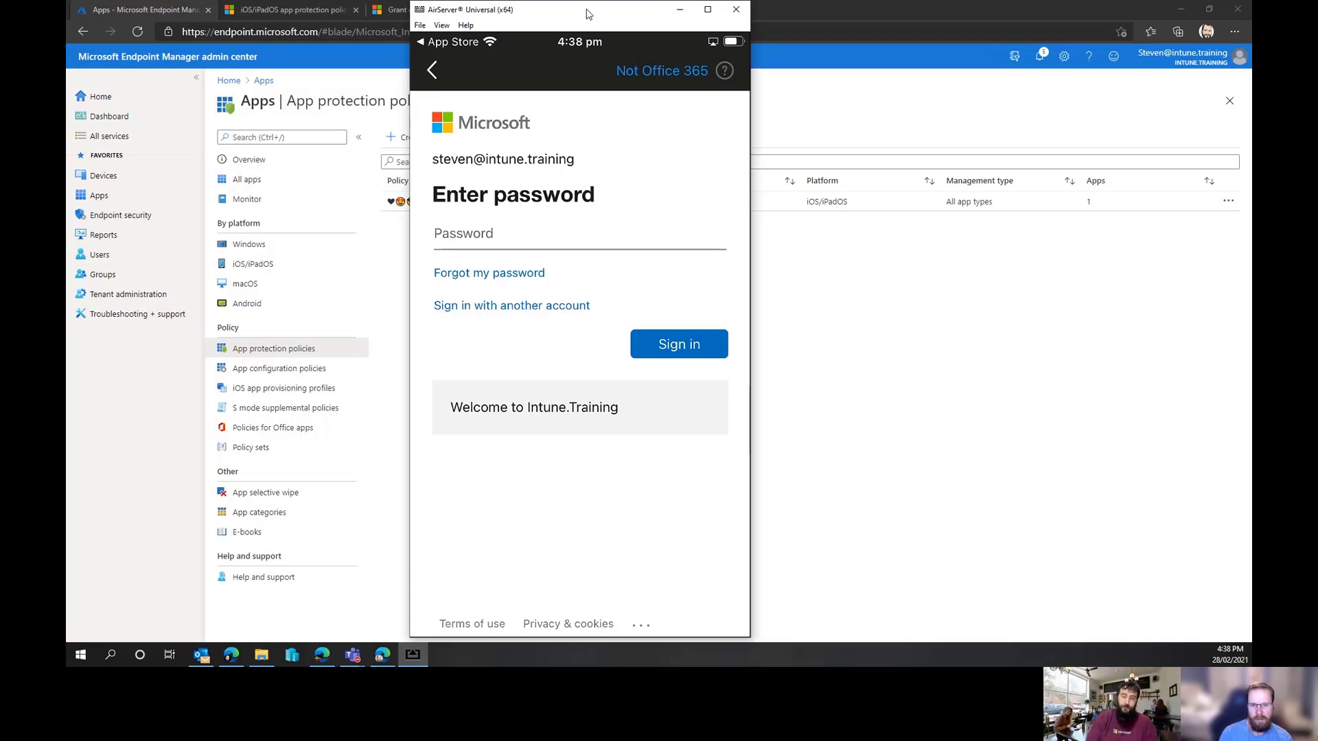
left_click_drag(586, 14, 840, 0)
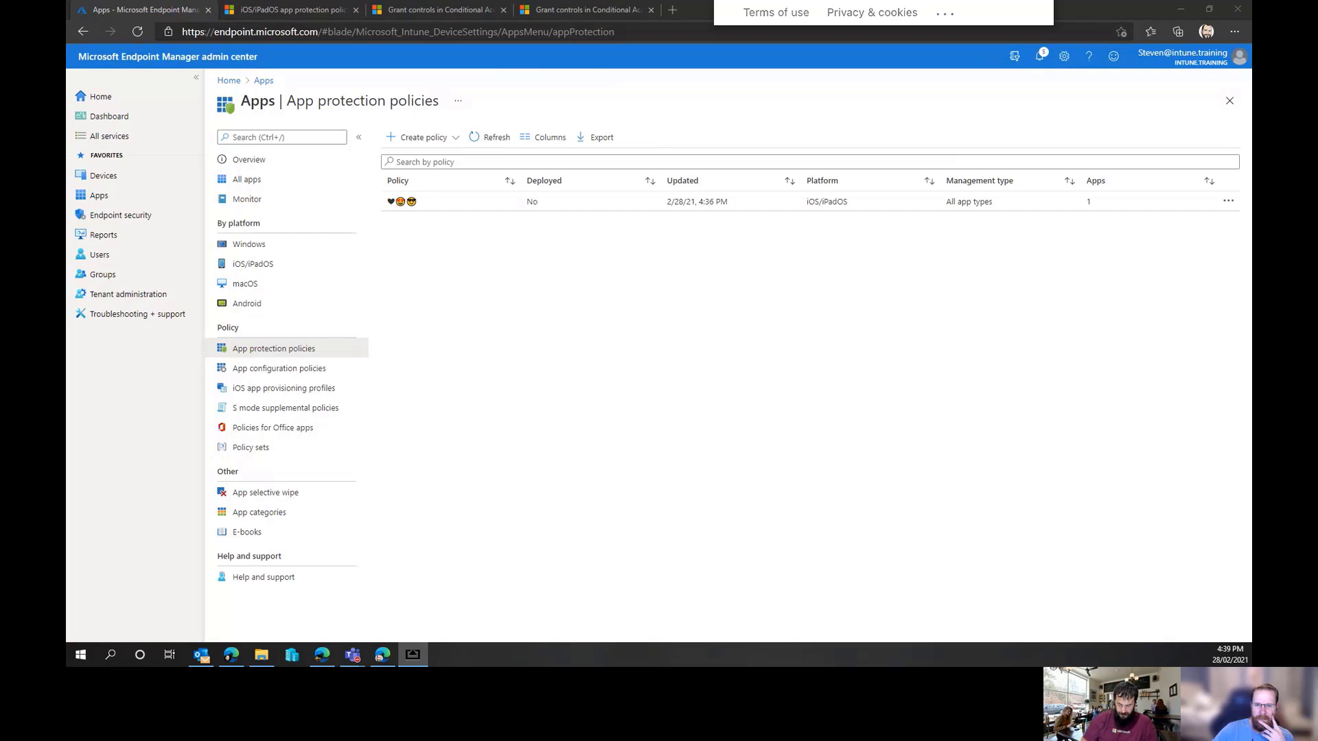
left_click_drag(855, 0, 727, 39)
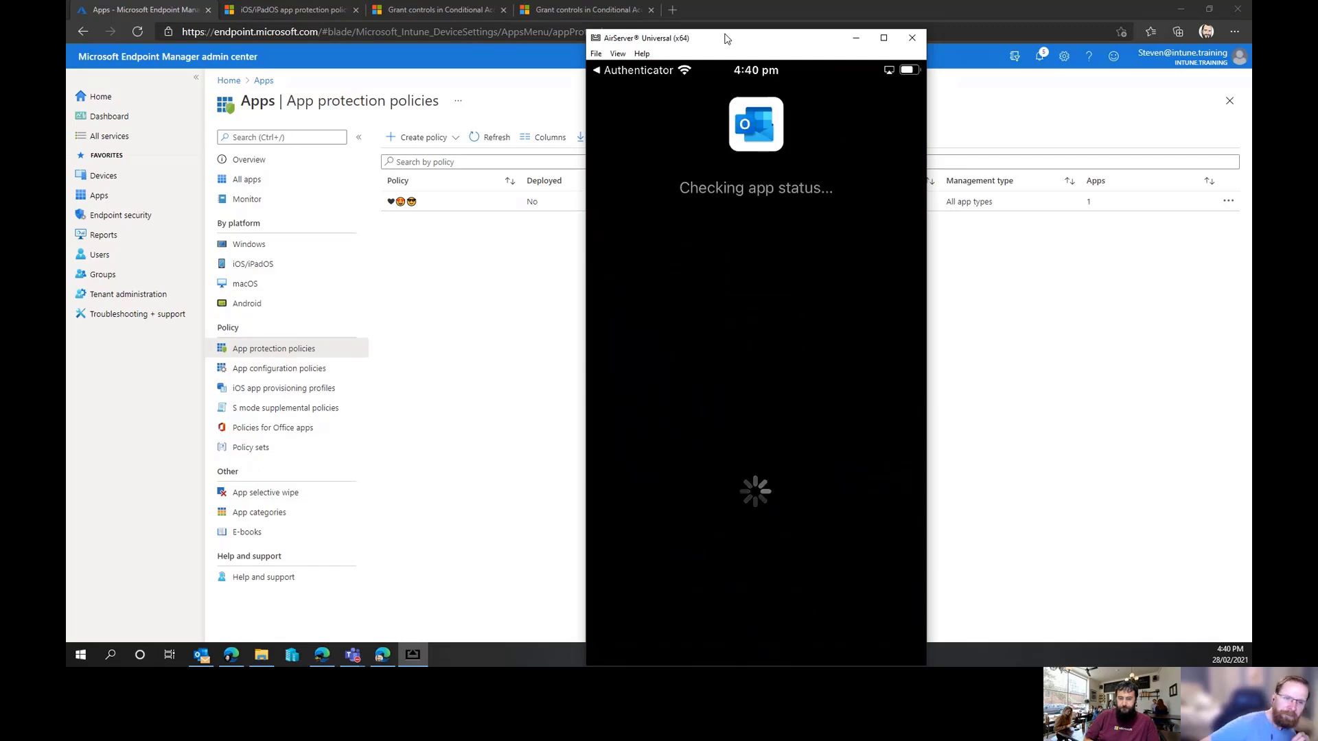
left_click_drag(727, 39, 698, 22)
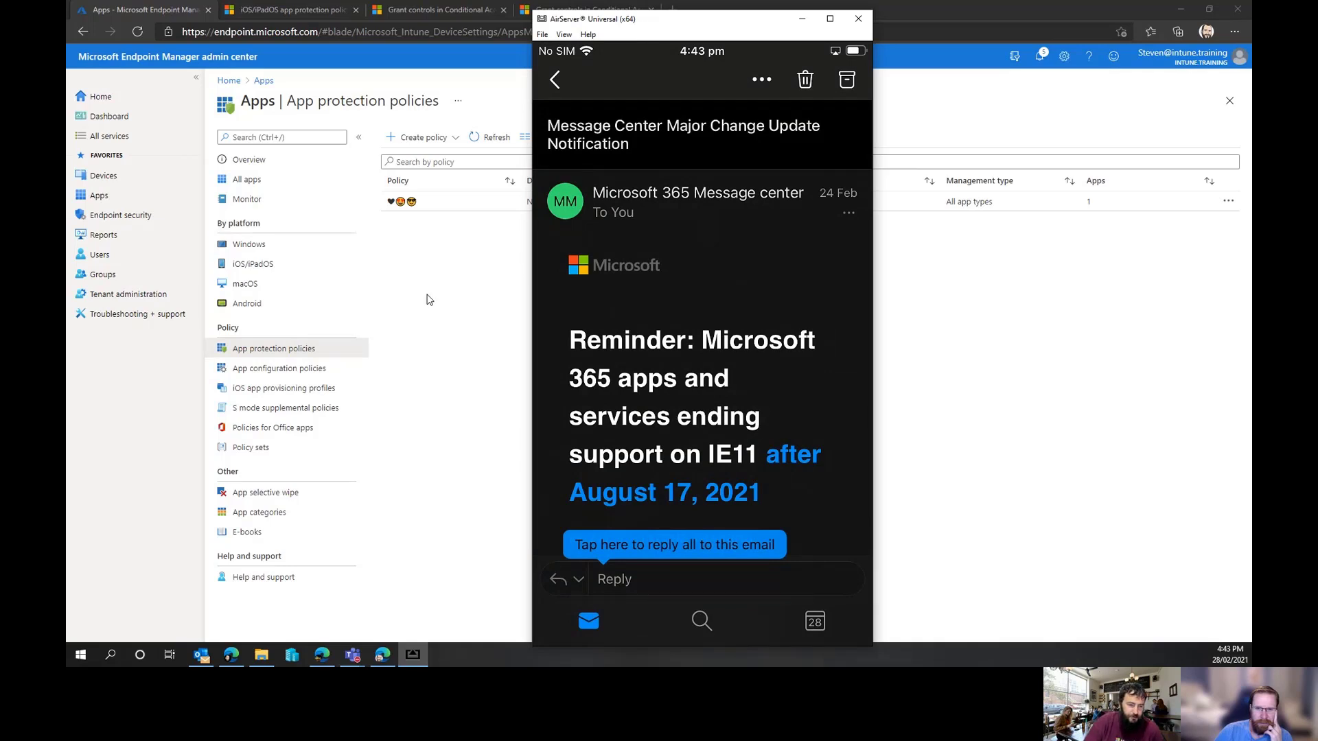
Open the new app protection policy's properties and review its data protection settings in edit mode
left_click(422, 247)
left_click(409, 205)
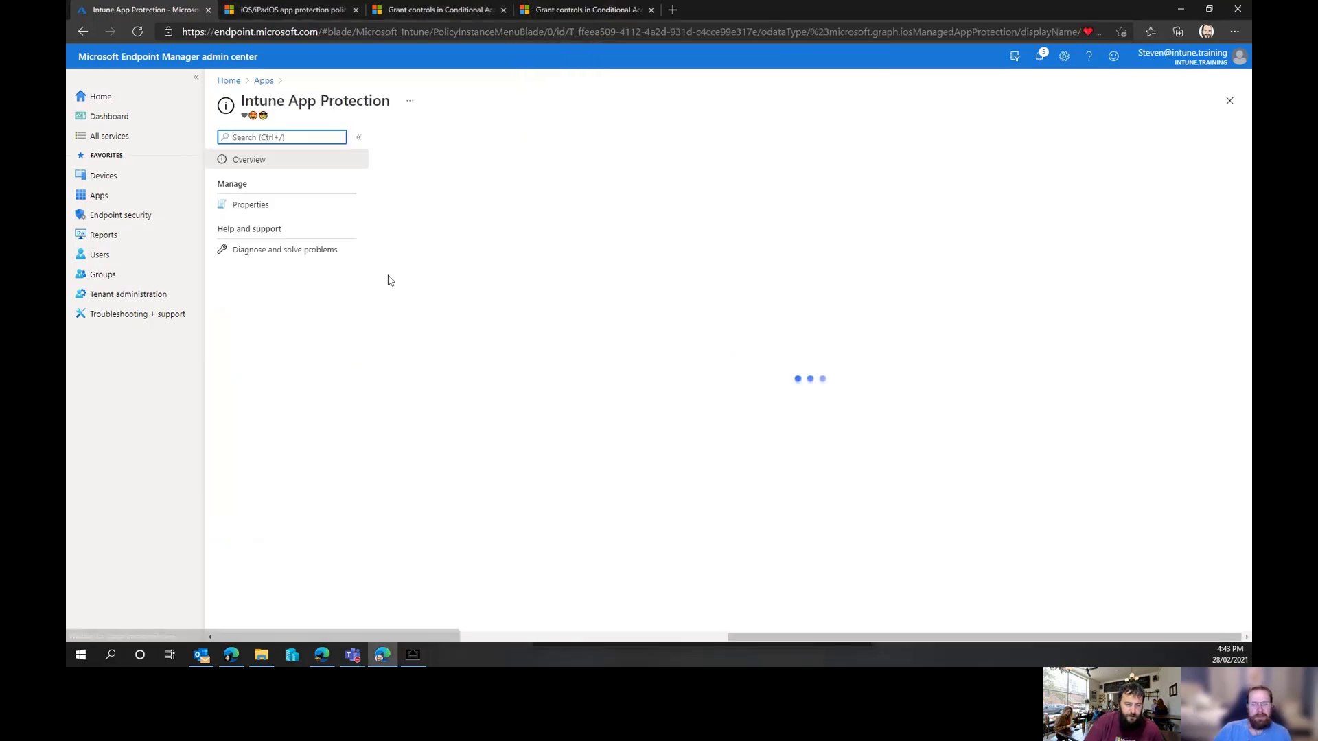
left_click(229, 211)
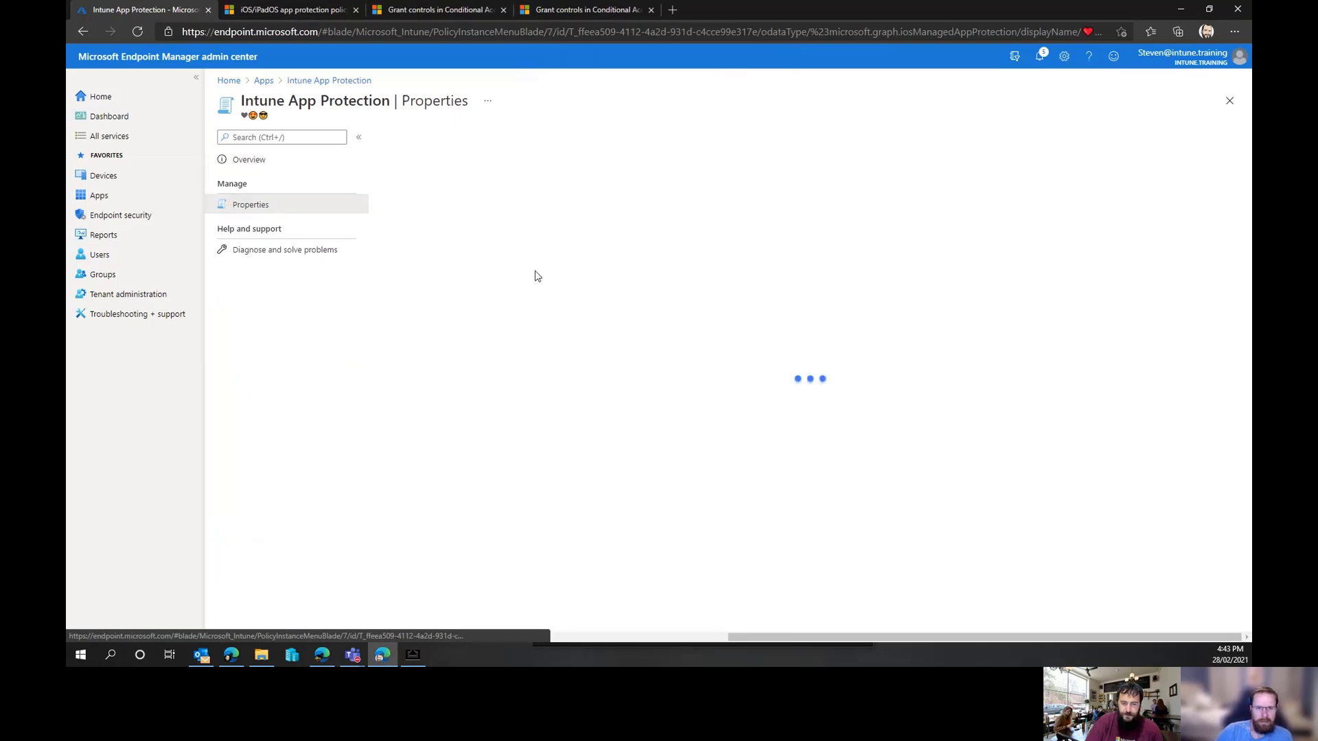
left_click(452, 333)
scroll(786, 292, "down", 8)
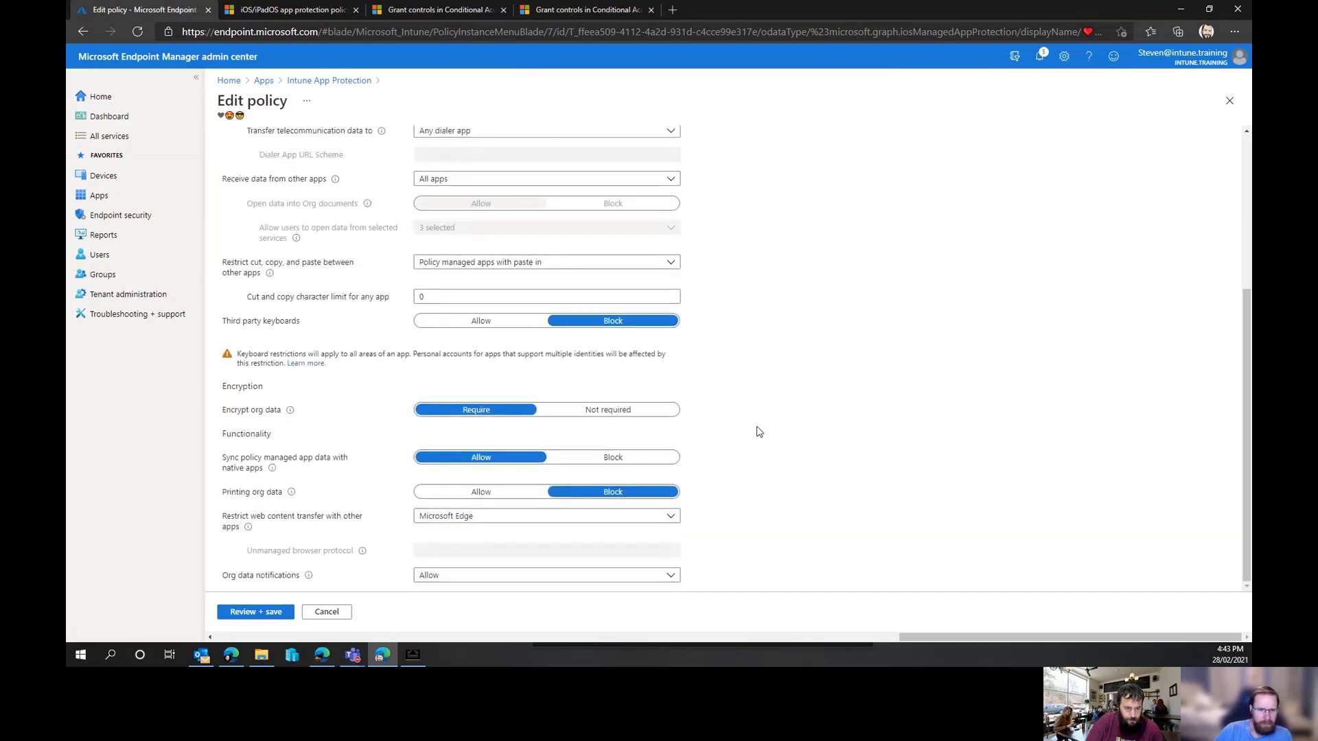
scroll(759, 431, "up", 5)
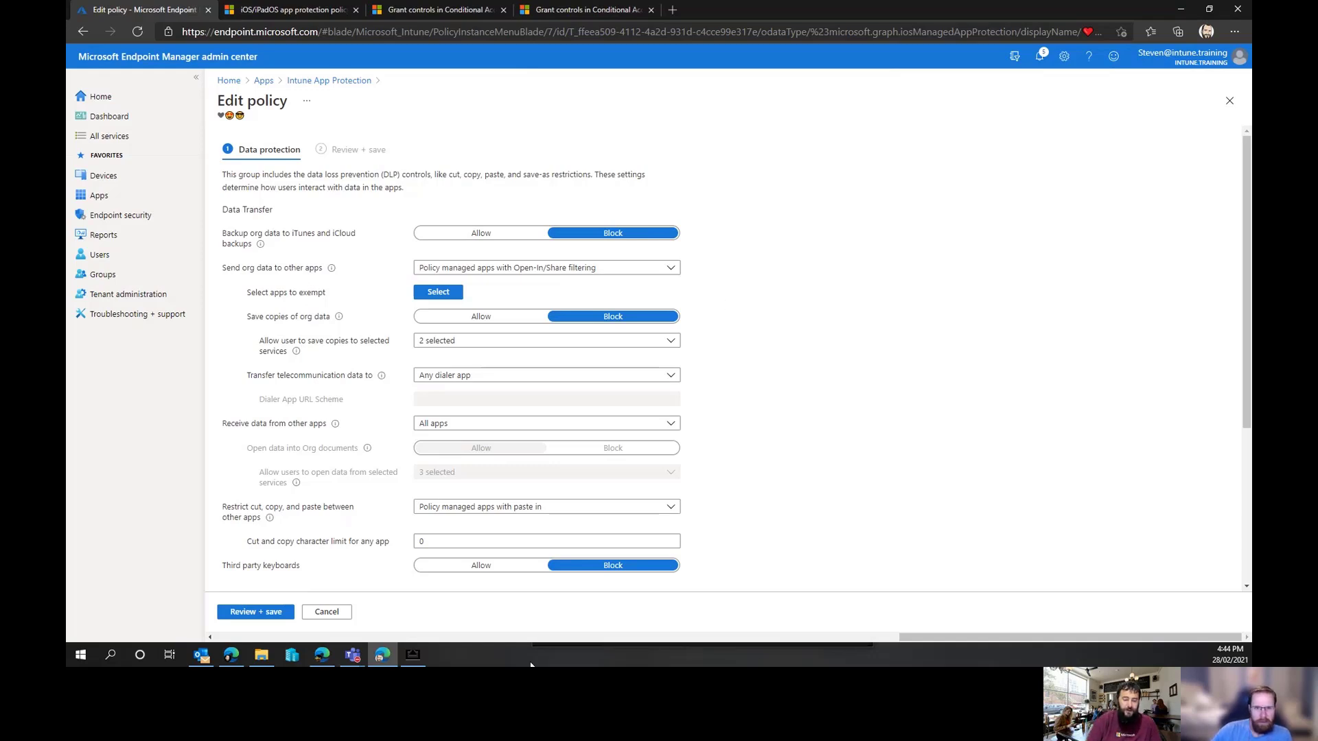
left_click(411, 660)
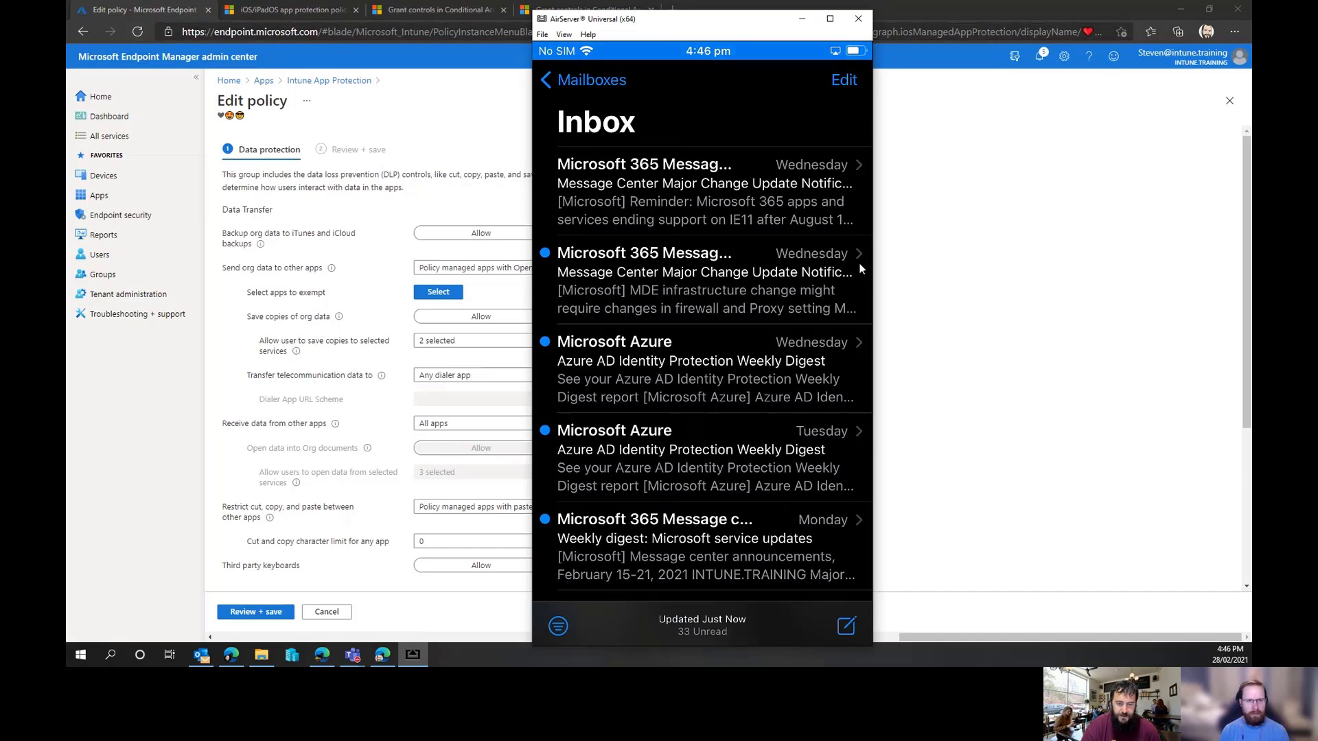
Open the Azure portal in a new browser tab and dismiss the email confirmation dialog
left_click(1003, 221)
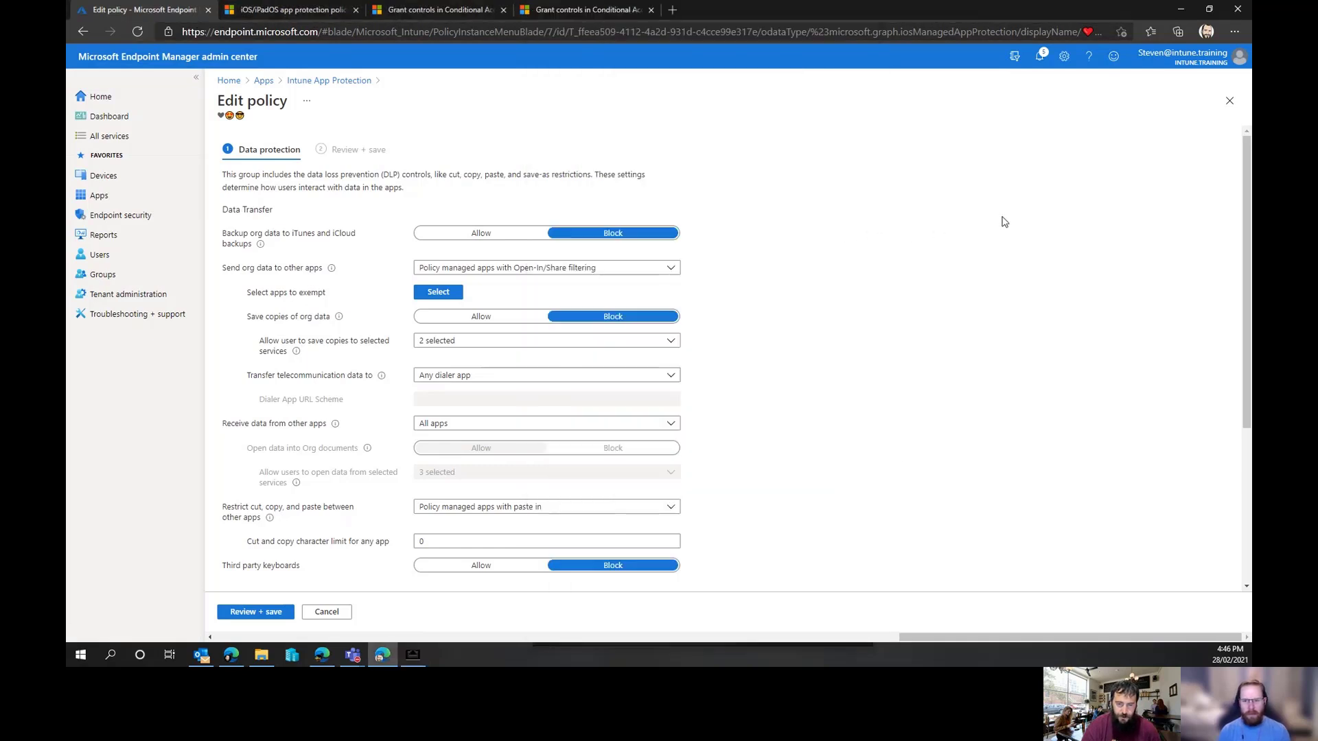
left_click(673, 11)
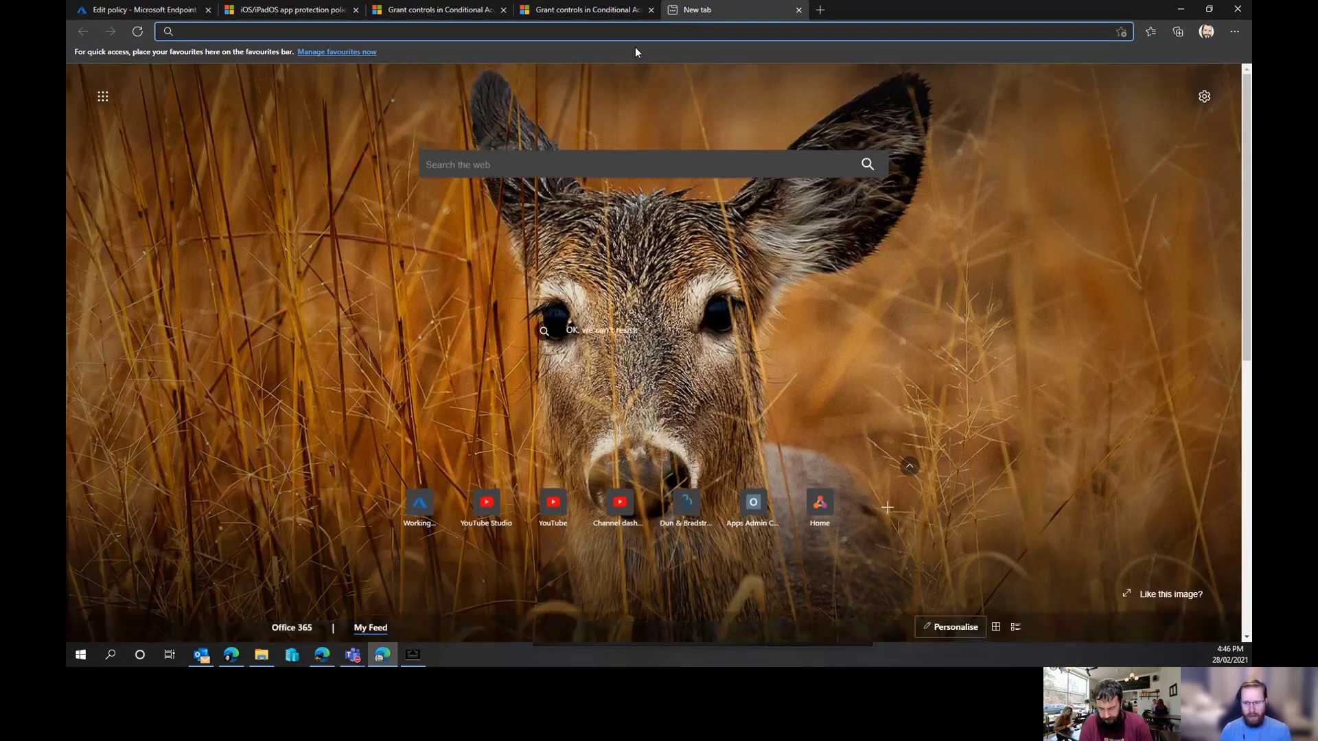
type("en")
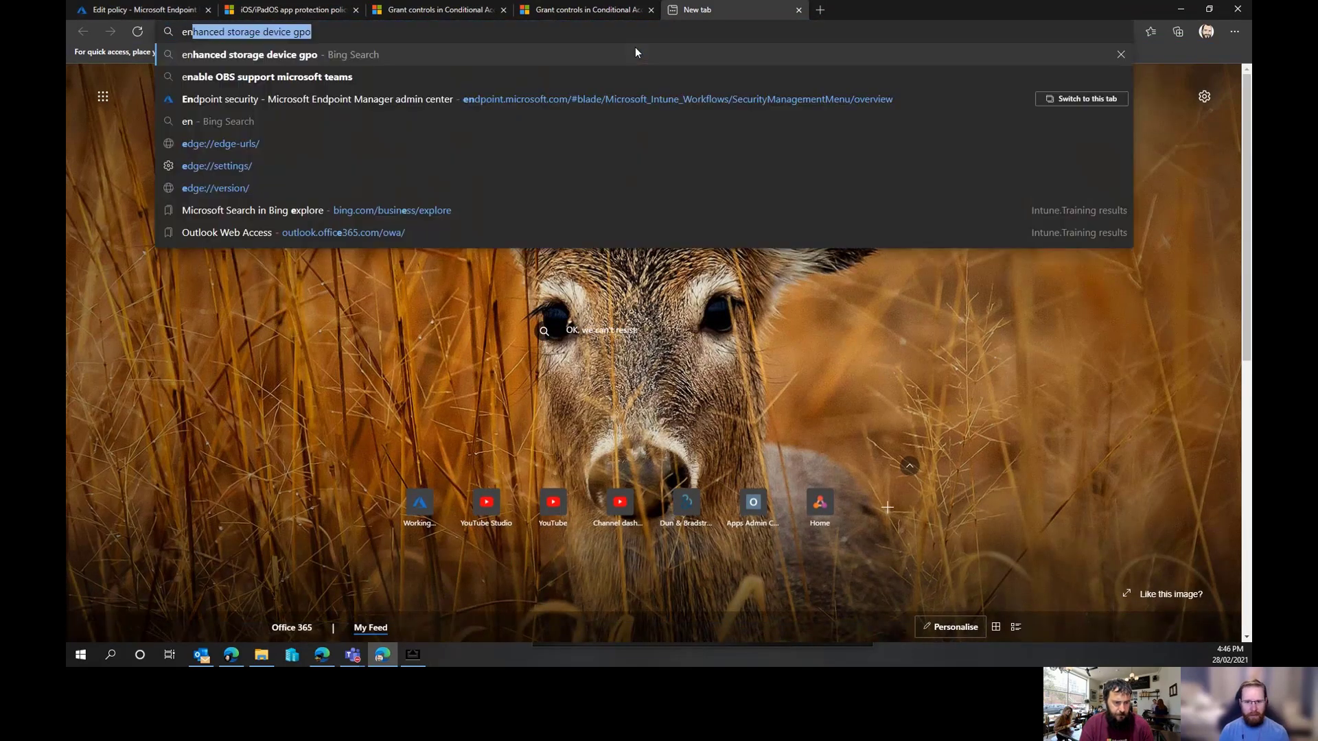
key("Return")
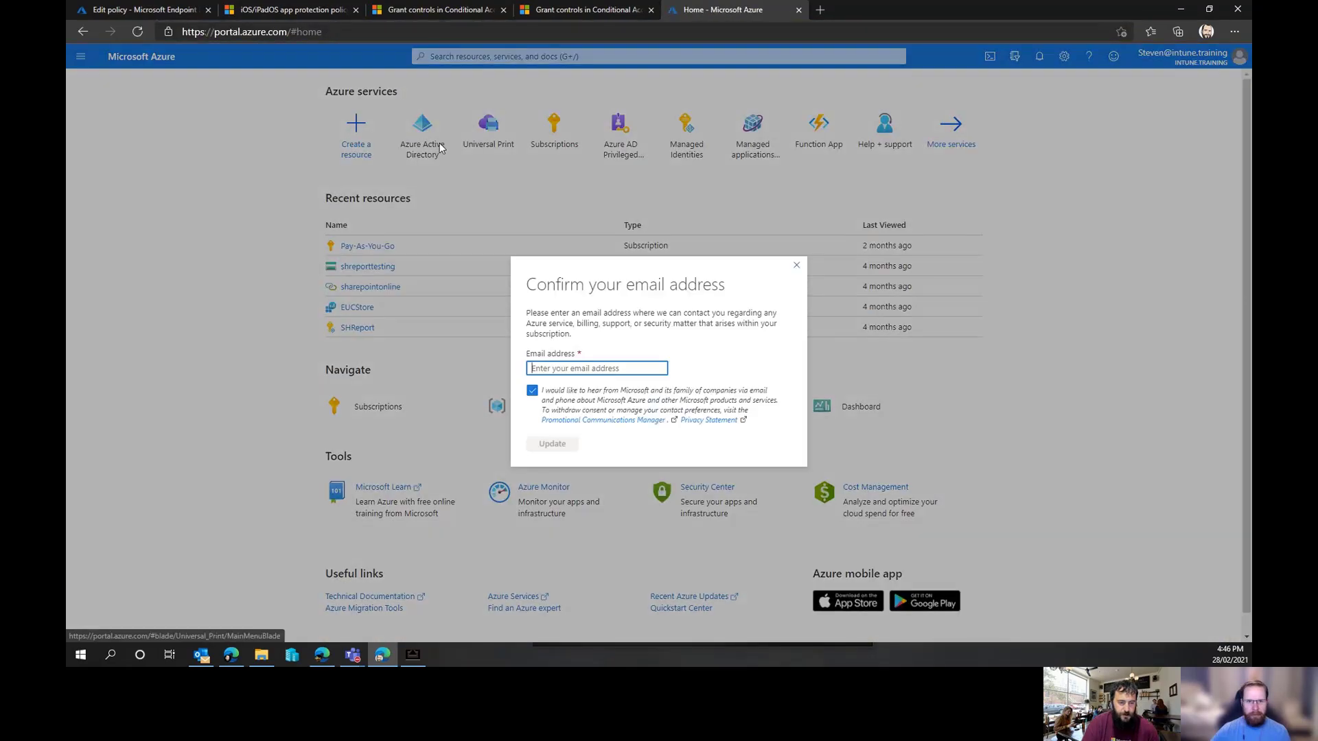
left_click(796, 264)
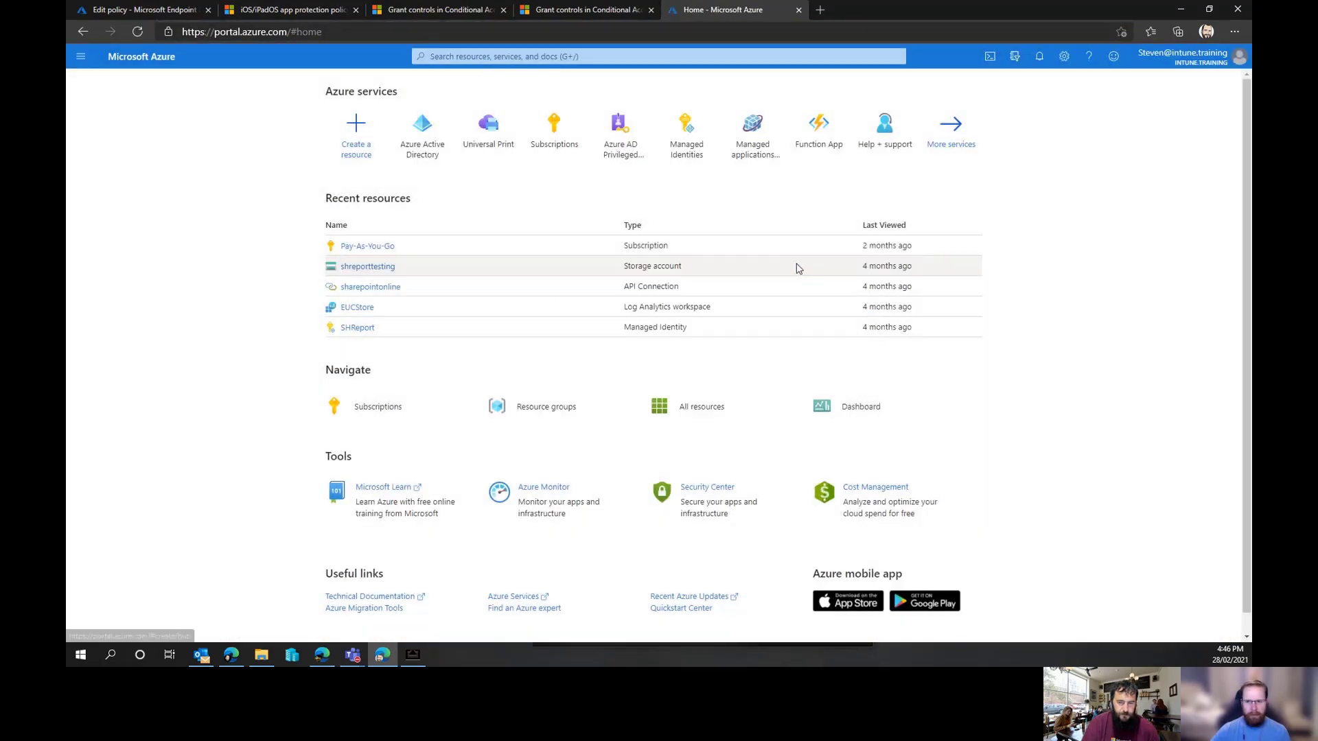
Open the signed-in admin user's sign-in logs under Azure Active Directory users
left_click(414, 142)
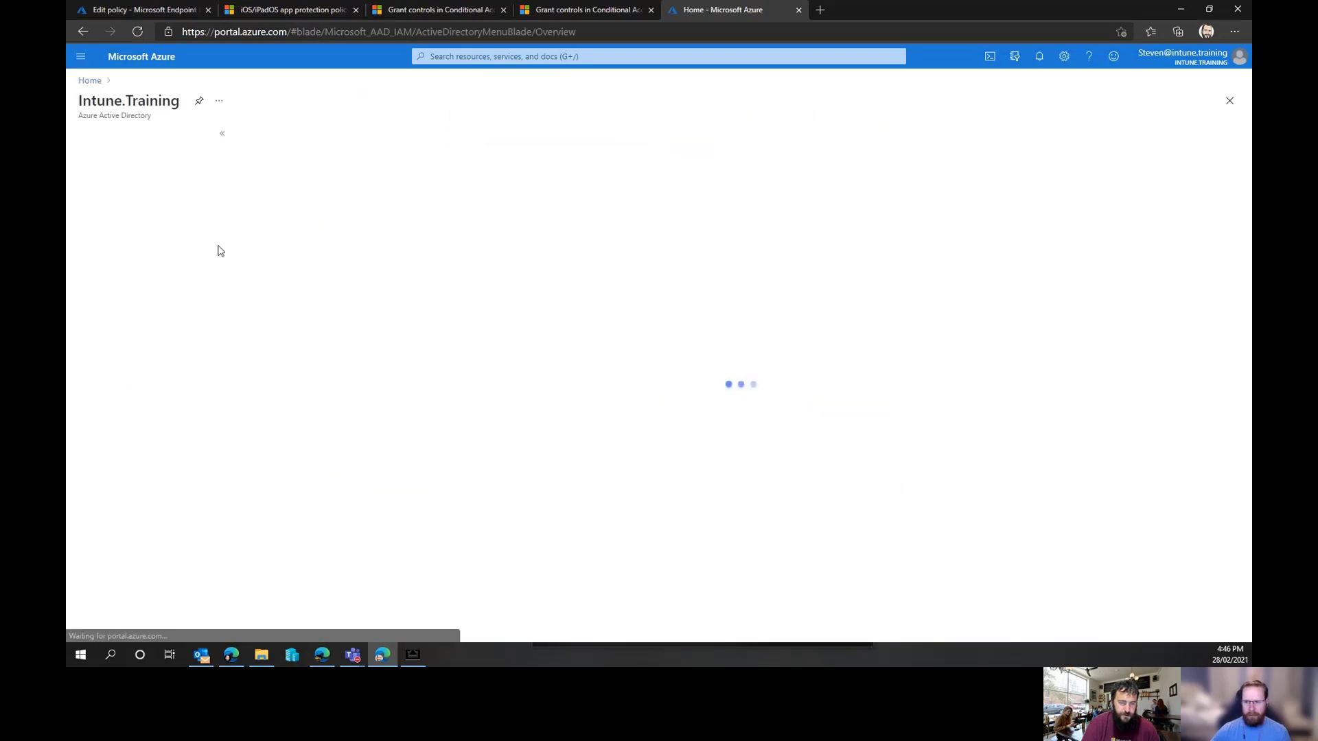
left_click(176, 256)
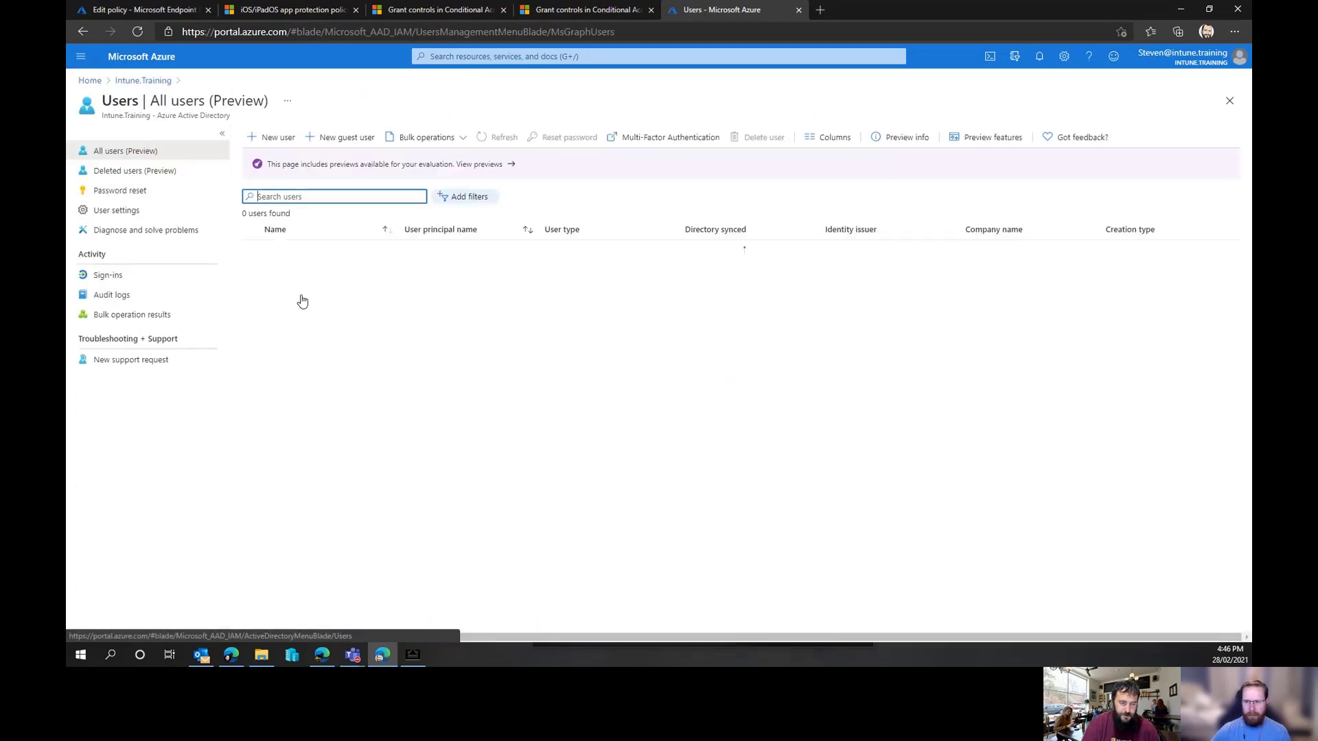
left_click(316, 515)
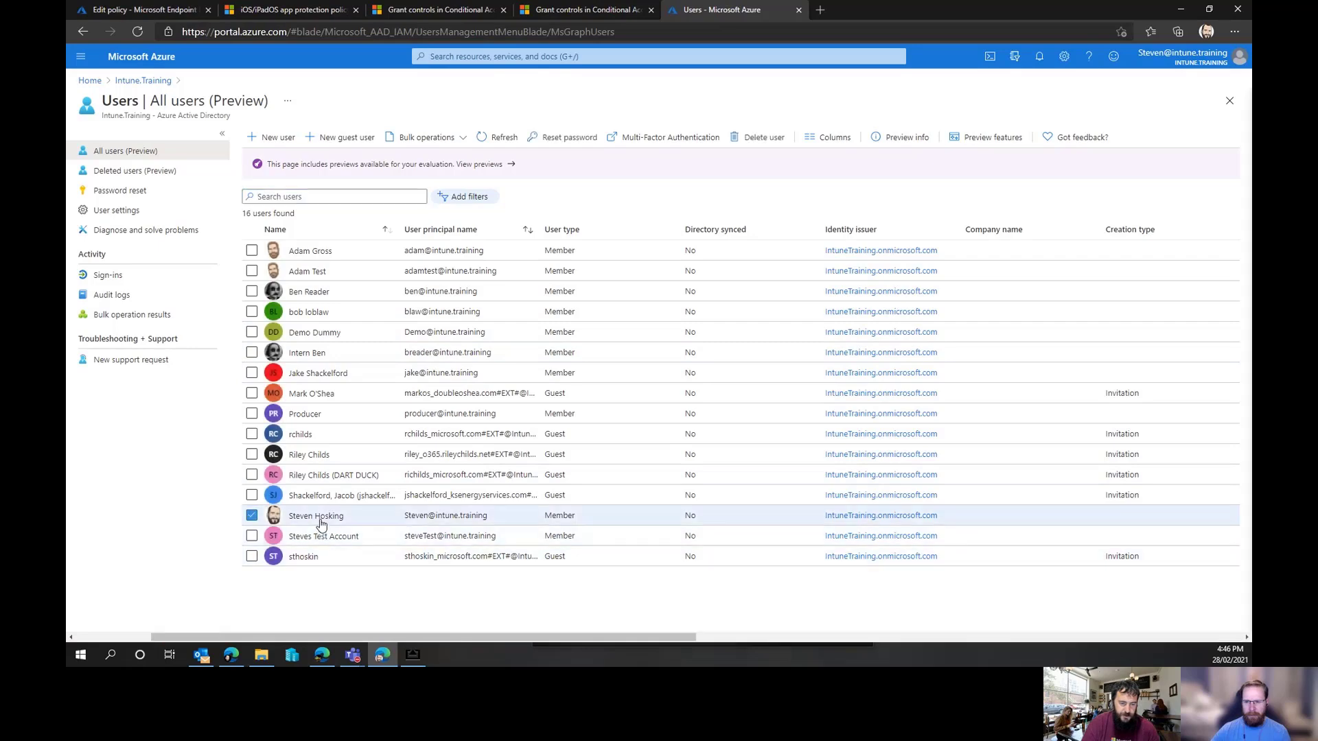
left_click(135, 409)
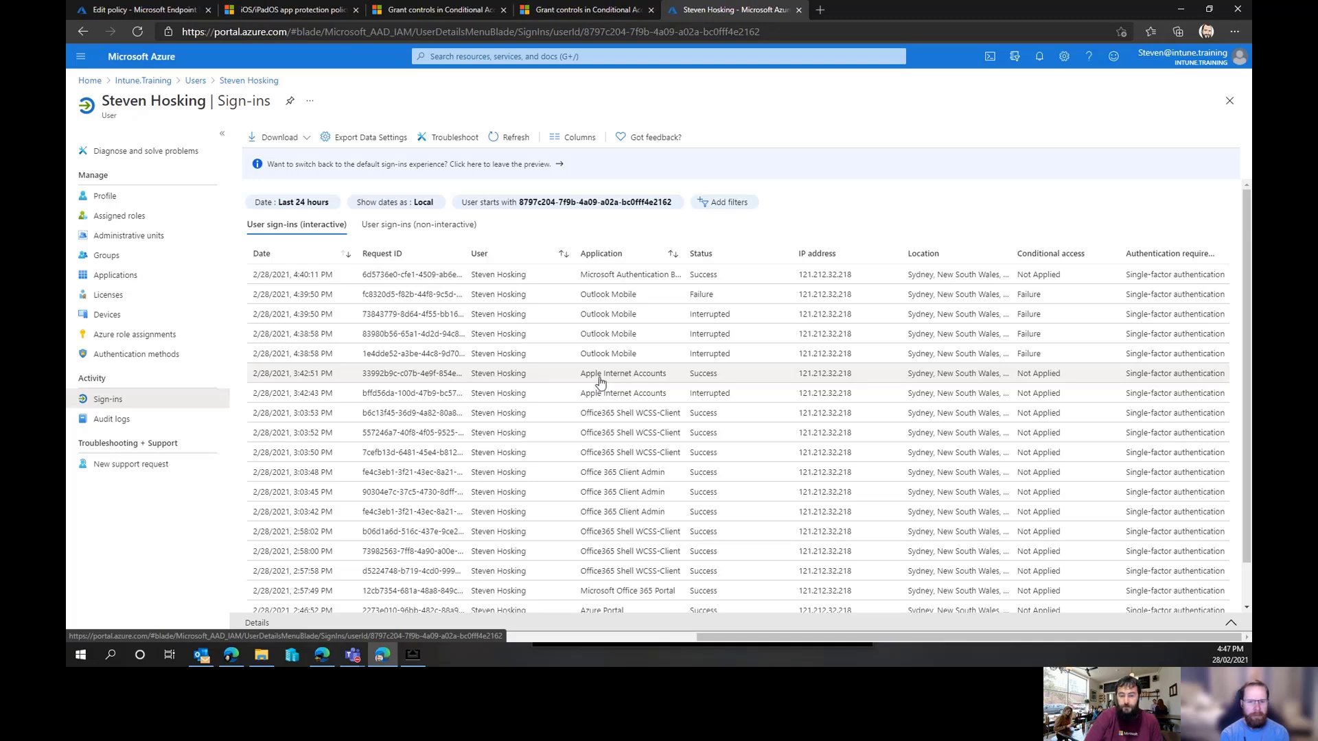
Inspect the failed Outlook Mobile sign-in's Conditional Access results and the applied policy's assignment and grant control evaluation
left_click(512, 297)
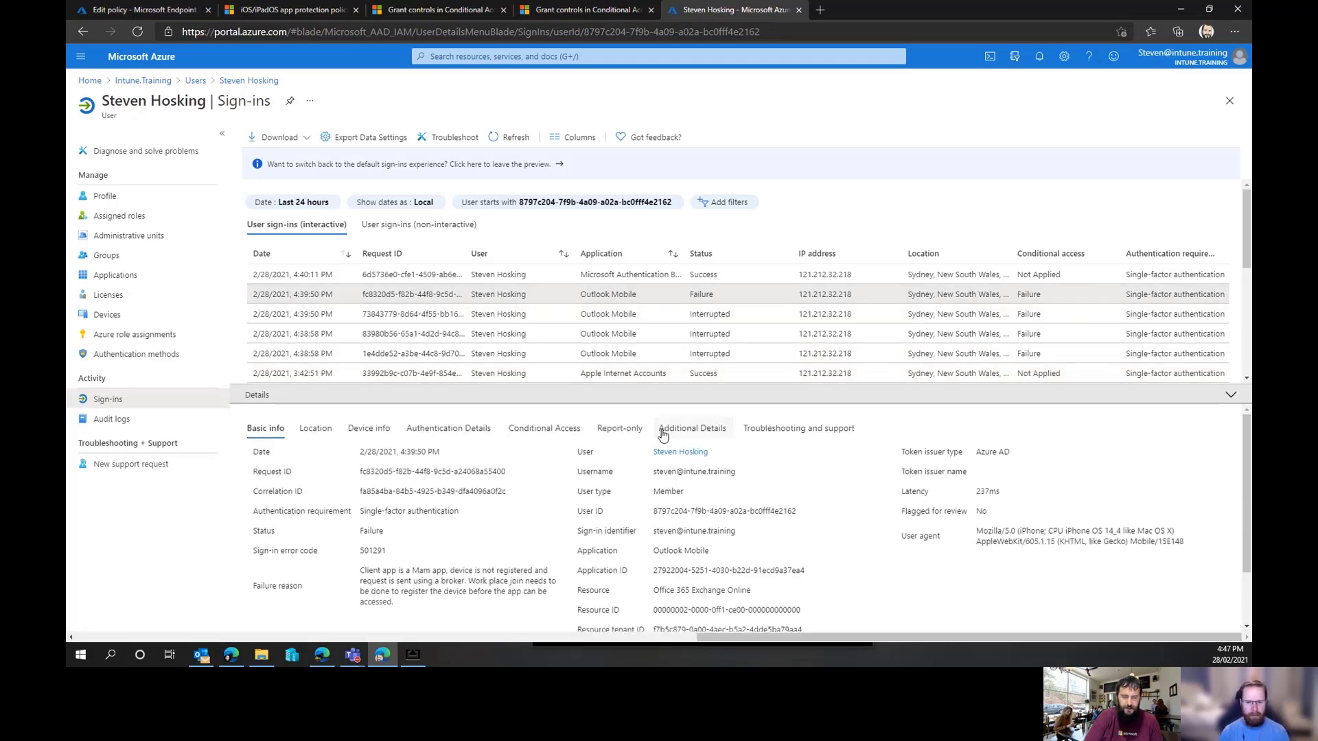
left_click(538, 431)
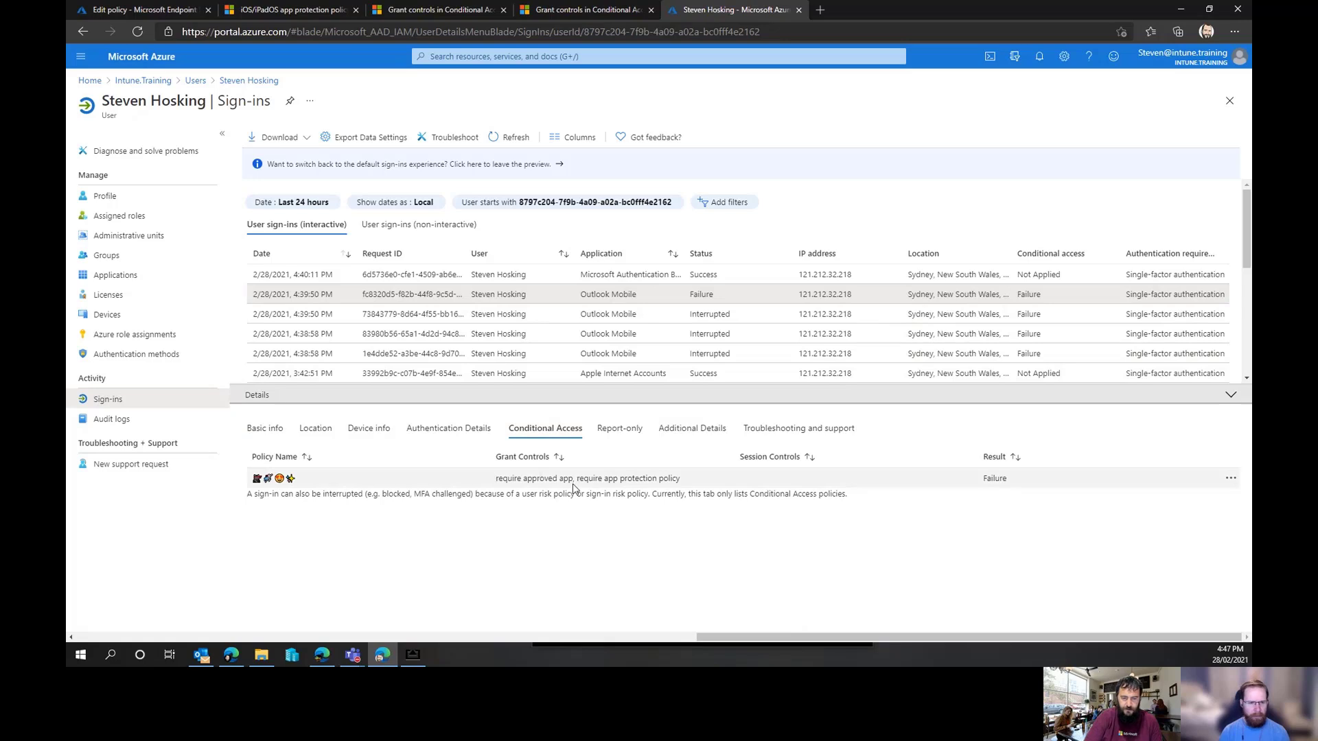
left_click(268, 484)
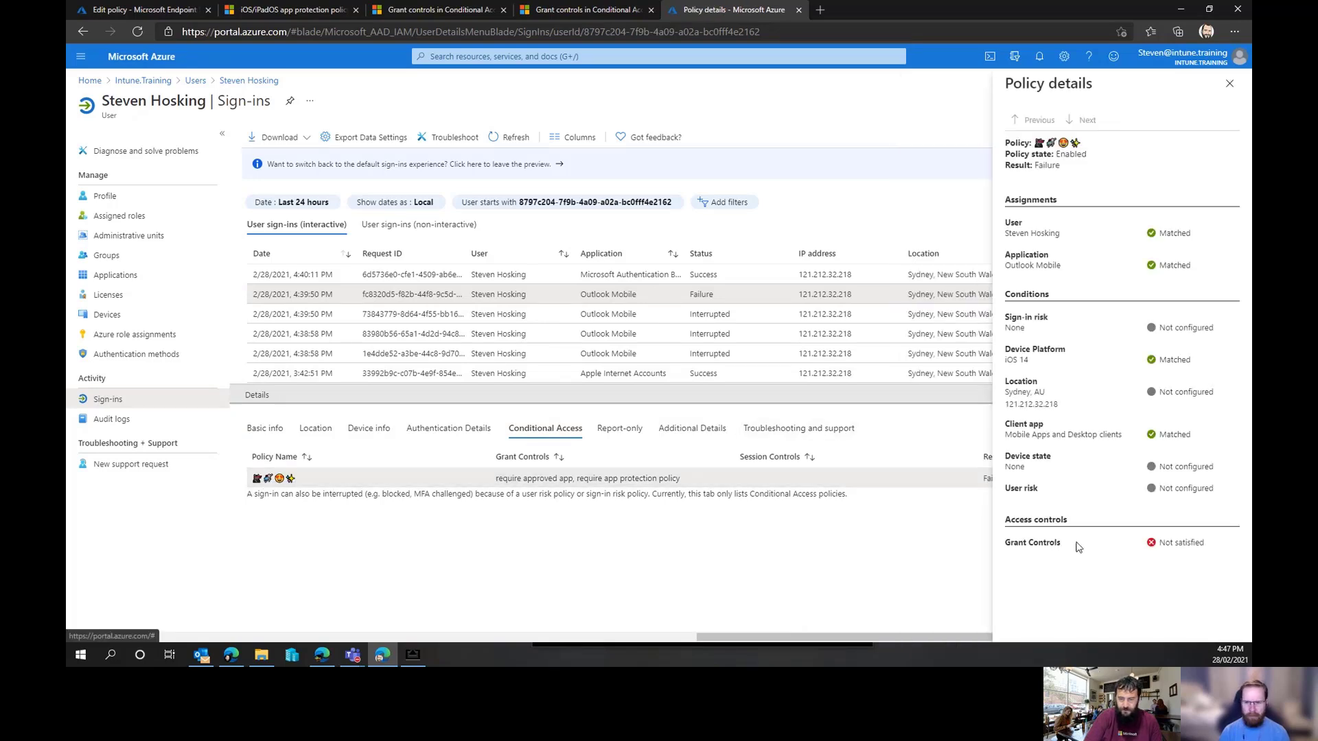
left_click_drag(1076, 544, 997, 549)
left_click(1177, 557)
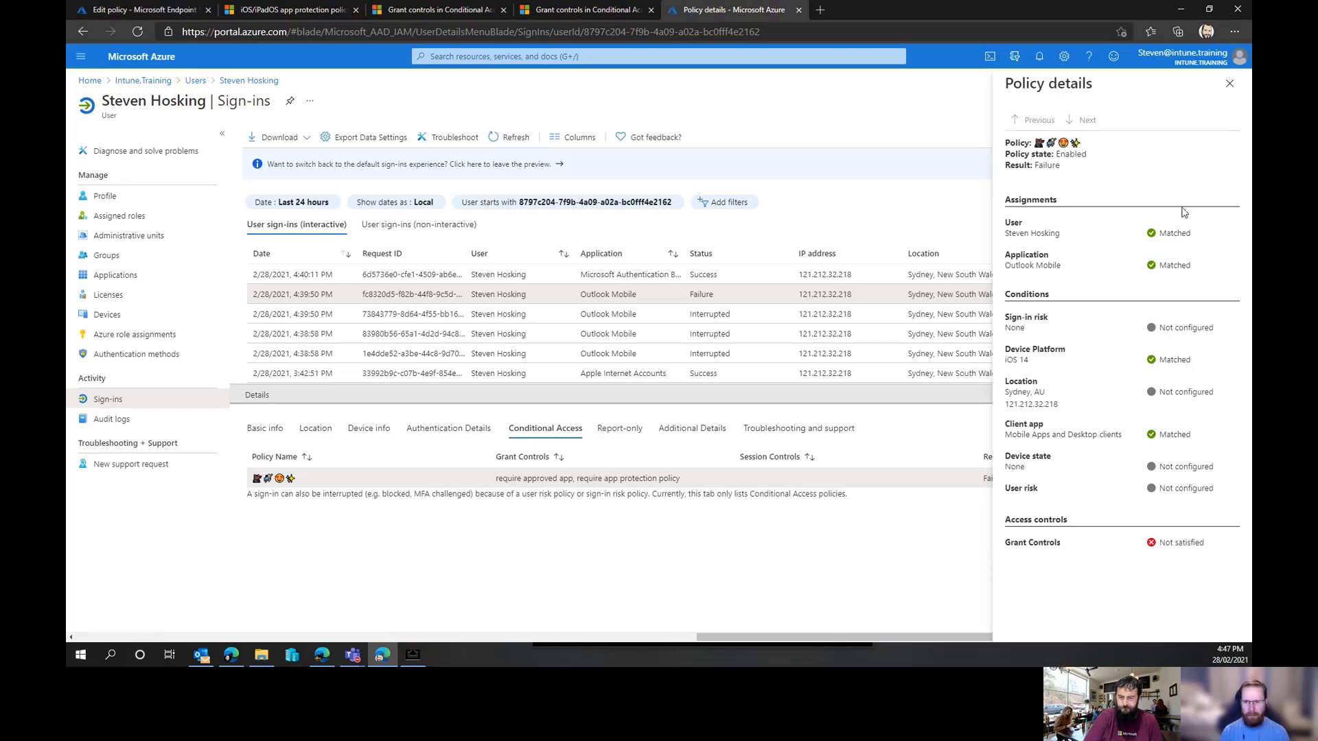
left_click(1232, 91)
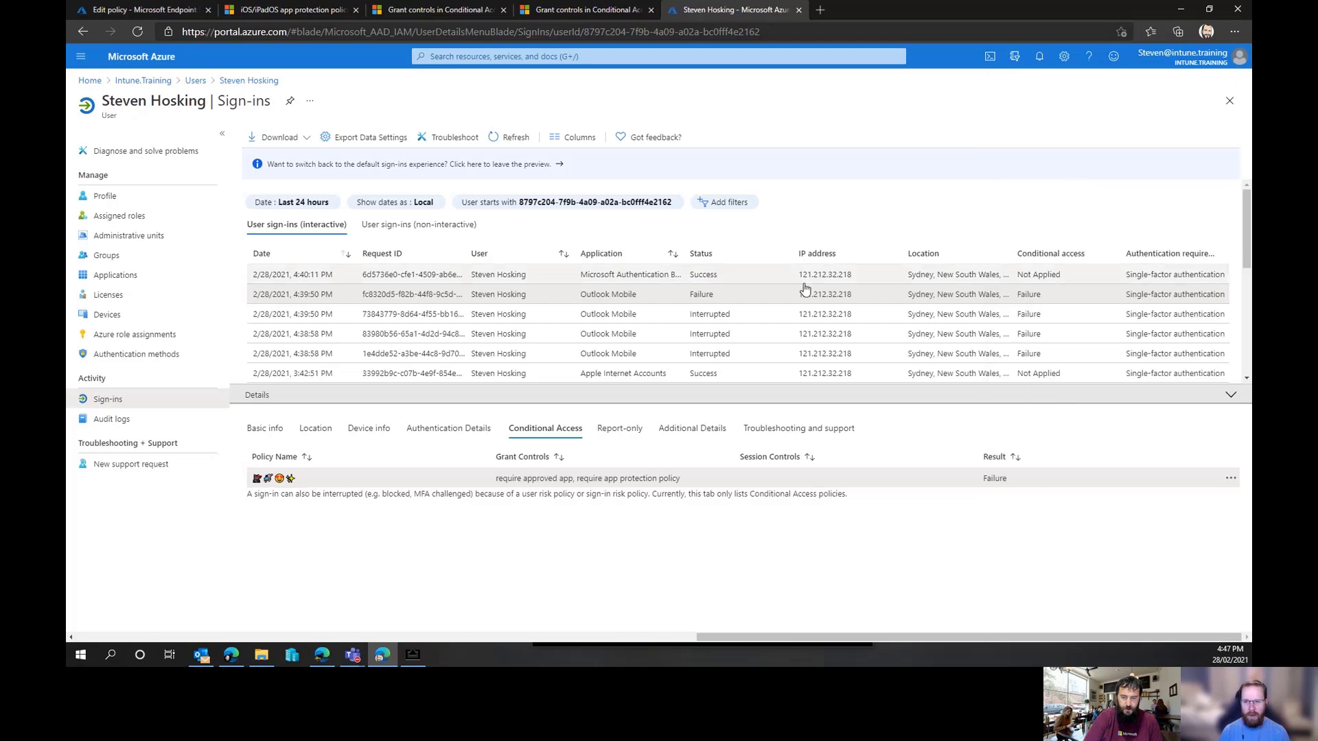
left_click(853, 280)
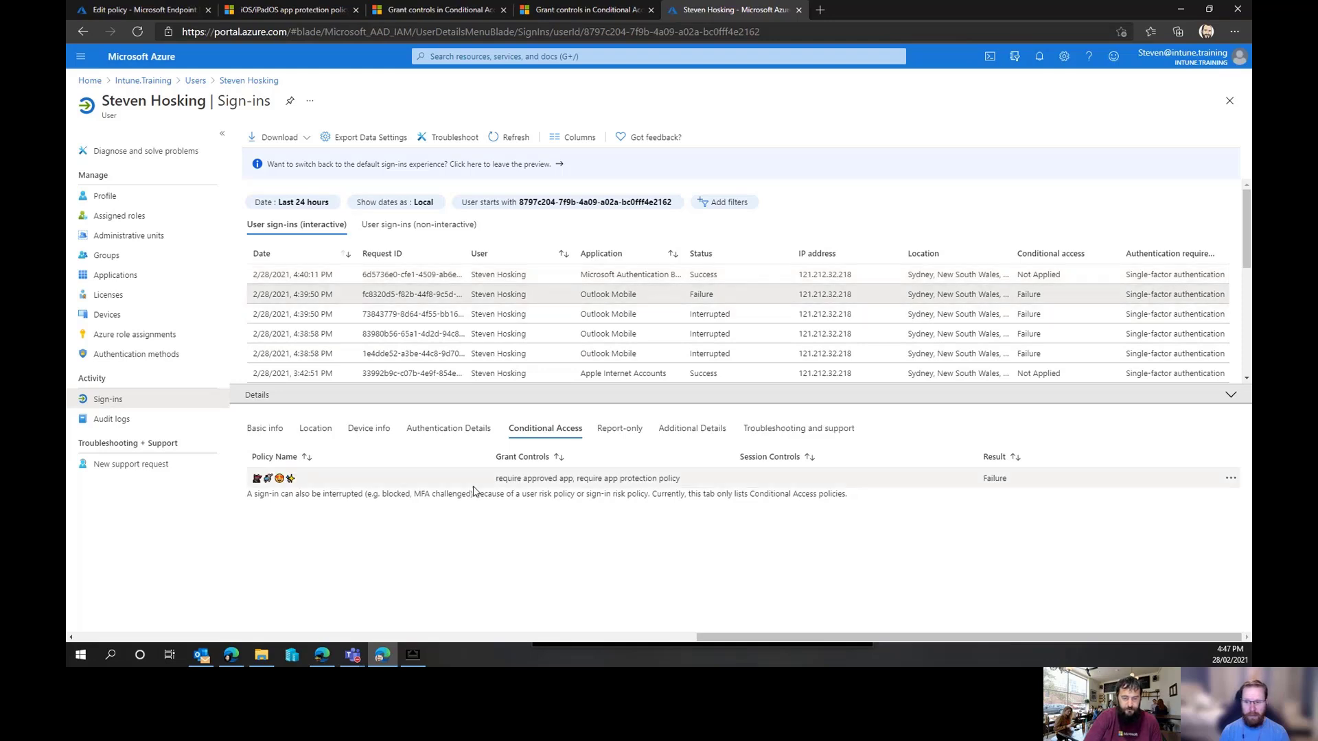
left_click(280, 479)
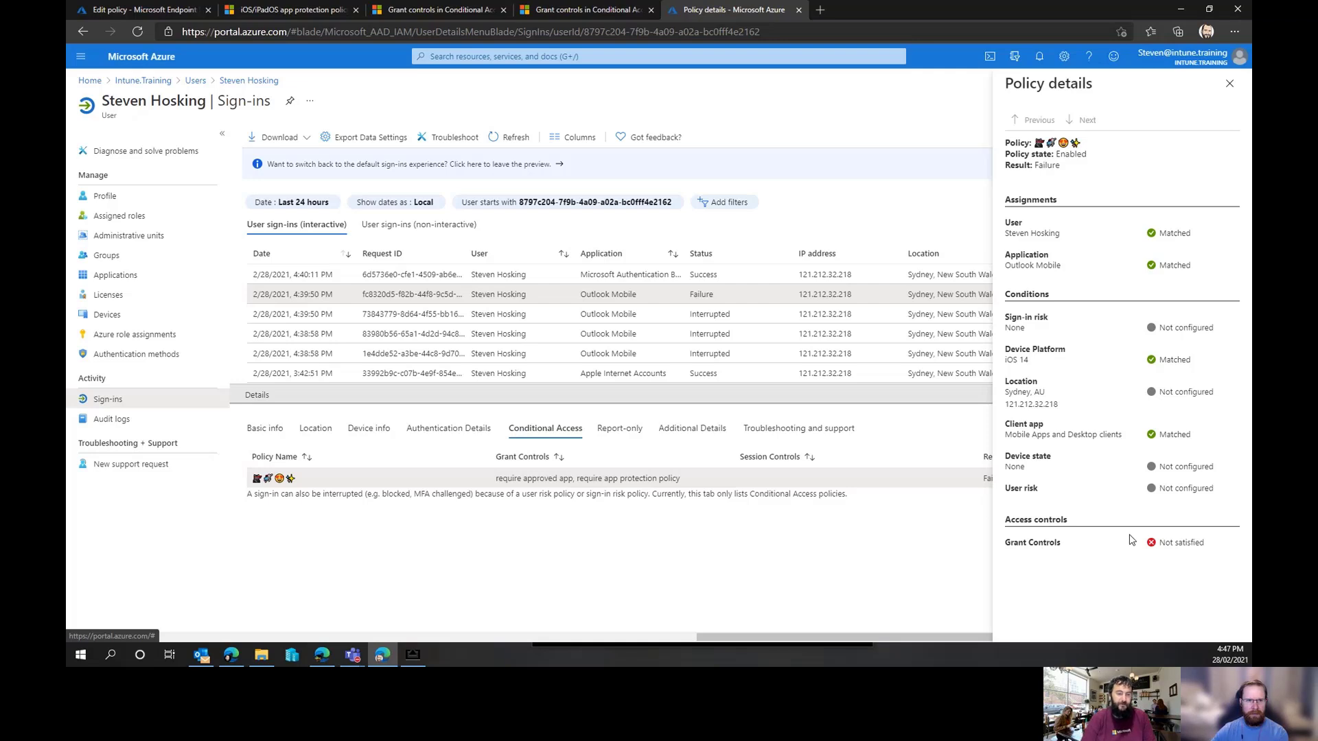
left_click(1229, 83)
left_click(511, 141)
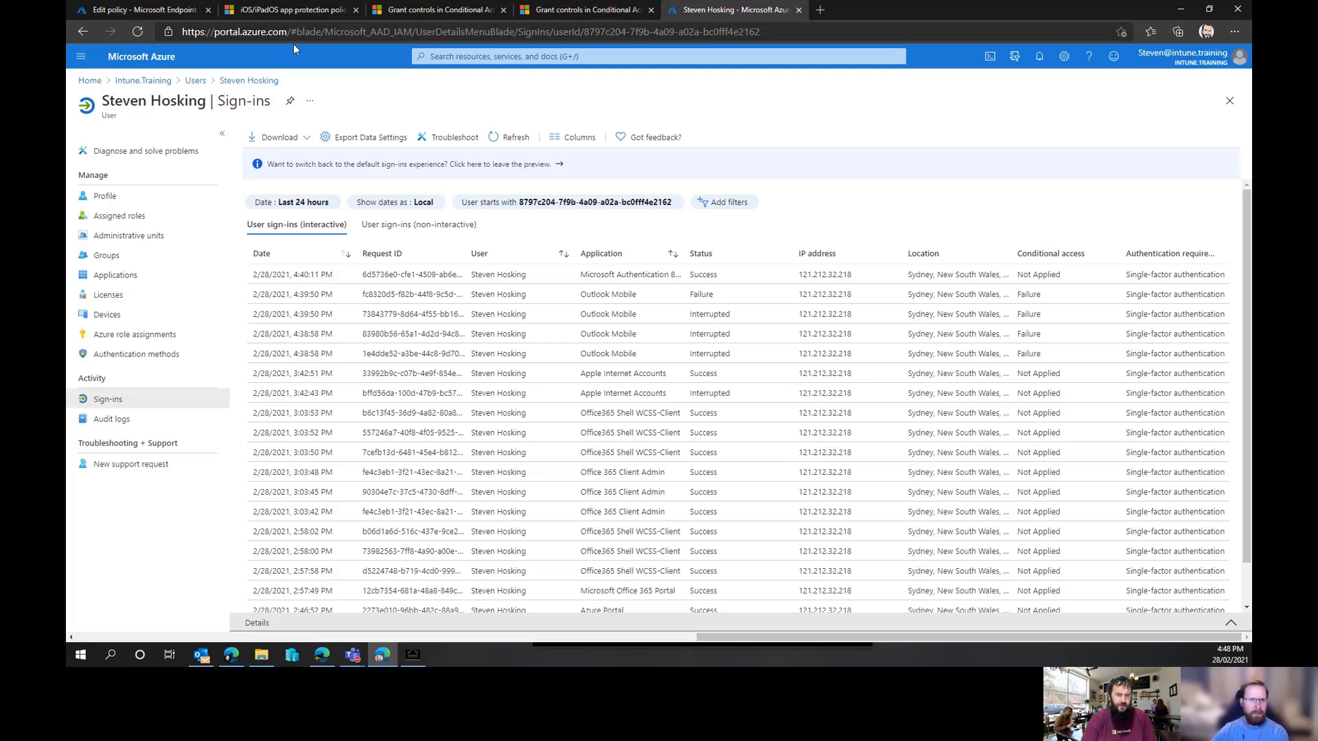
Return to the Endpoint Manager tab and navigate back to the app protection policies list
left_click(173, 10)
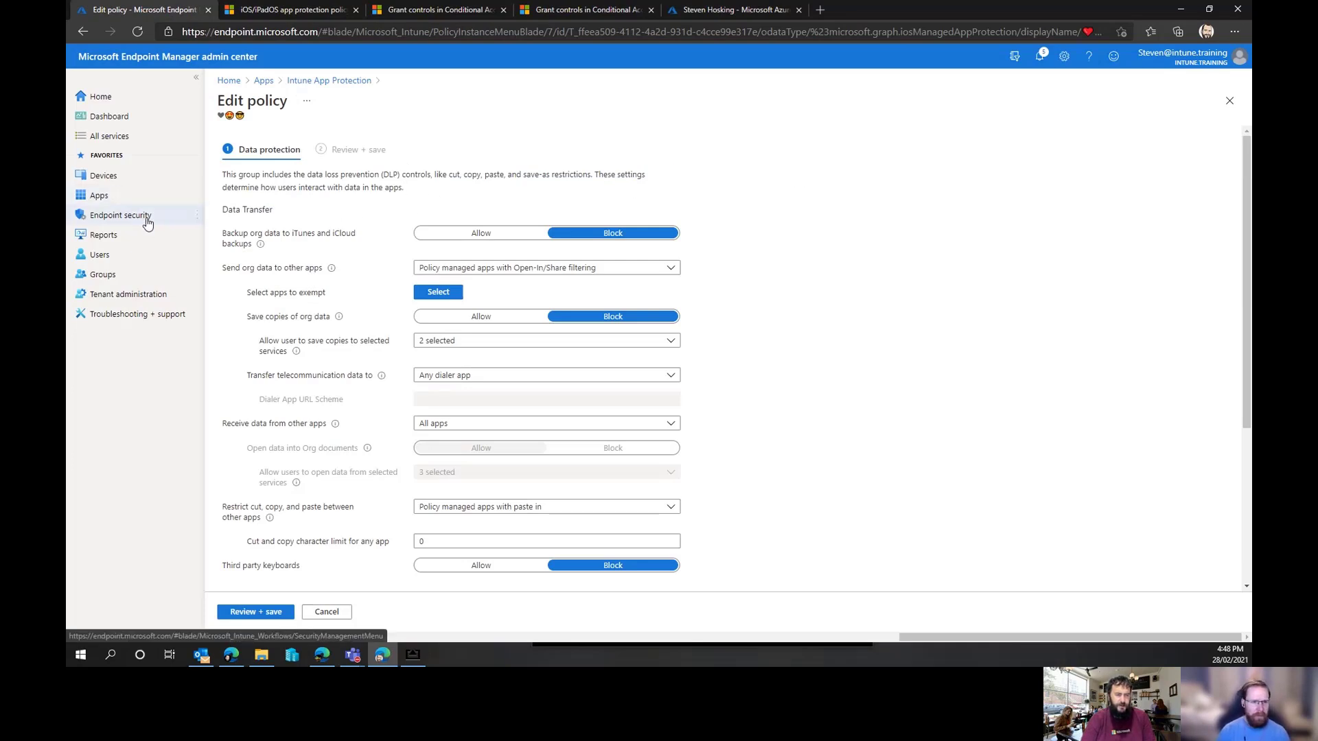
left_click(319, 82)
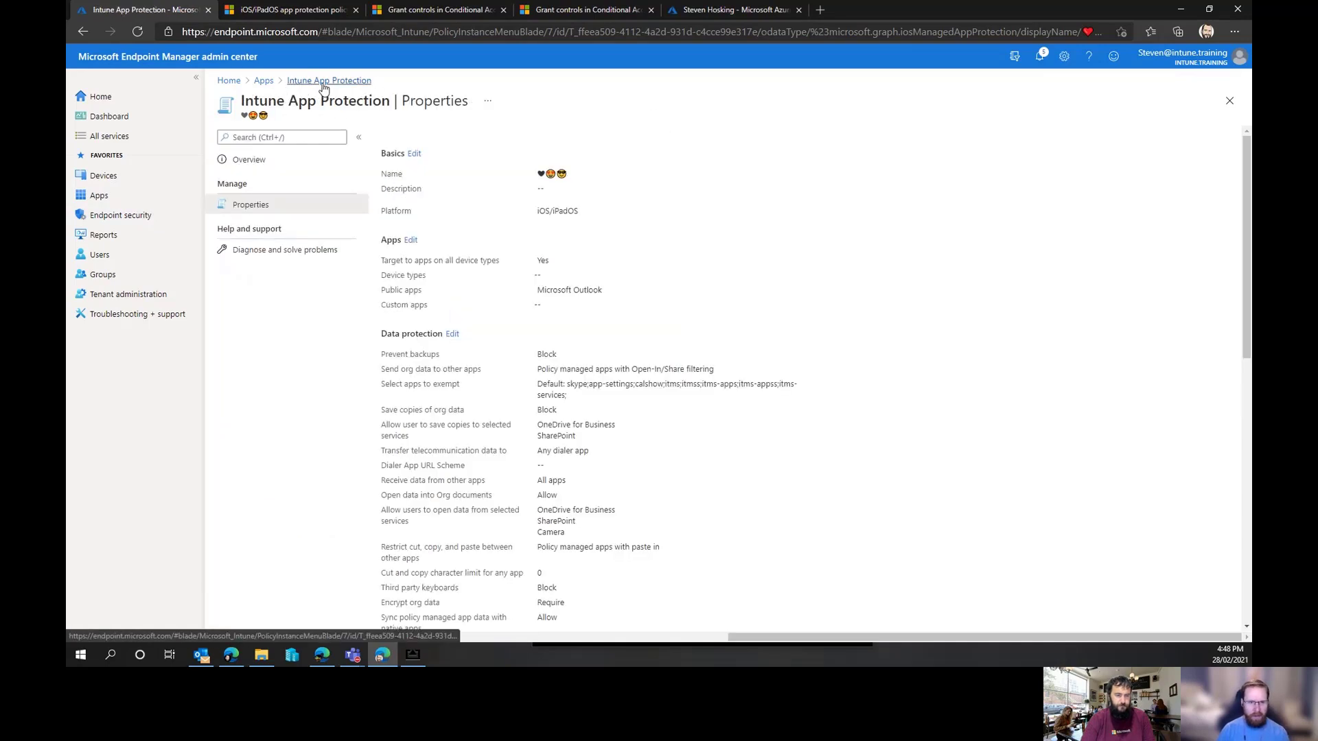
left_click(290, 83)
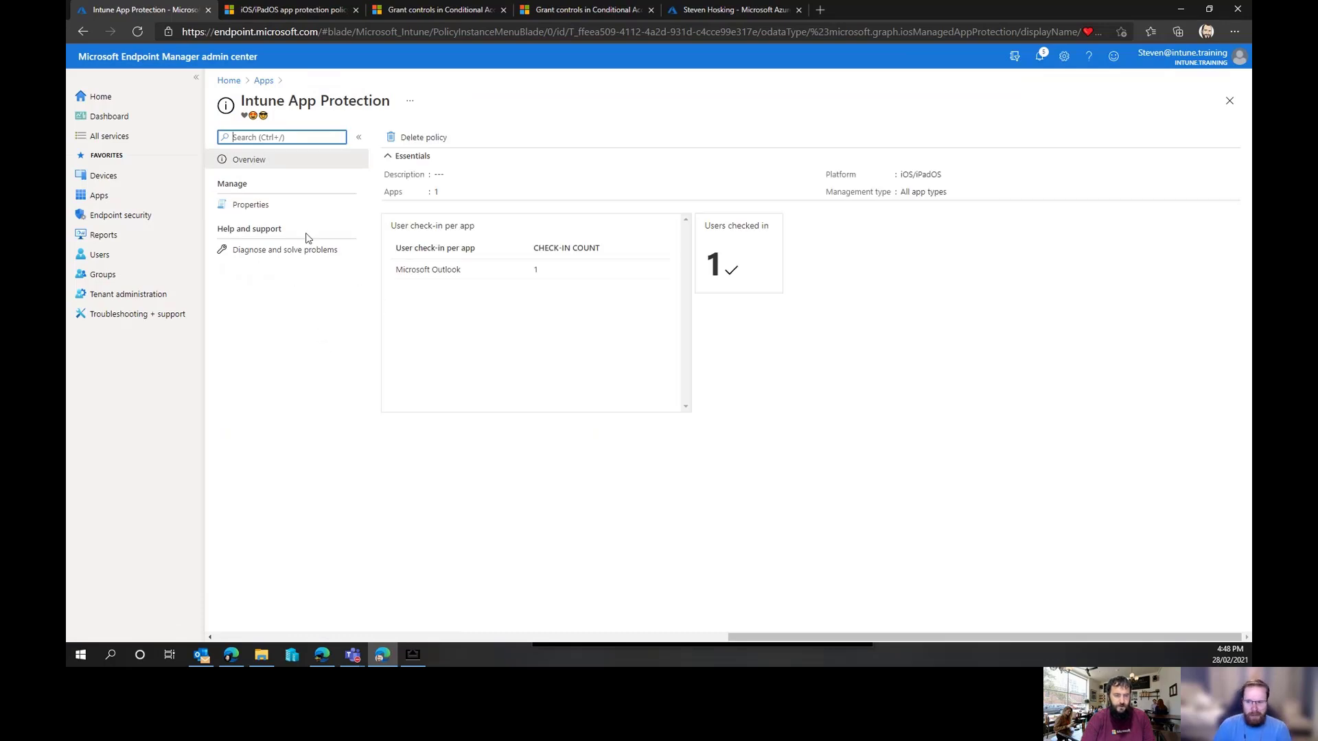
left_click(265, 82)
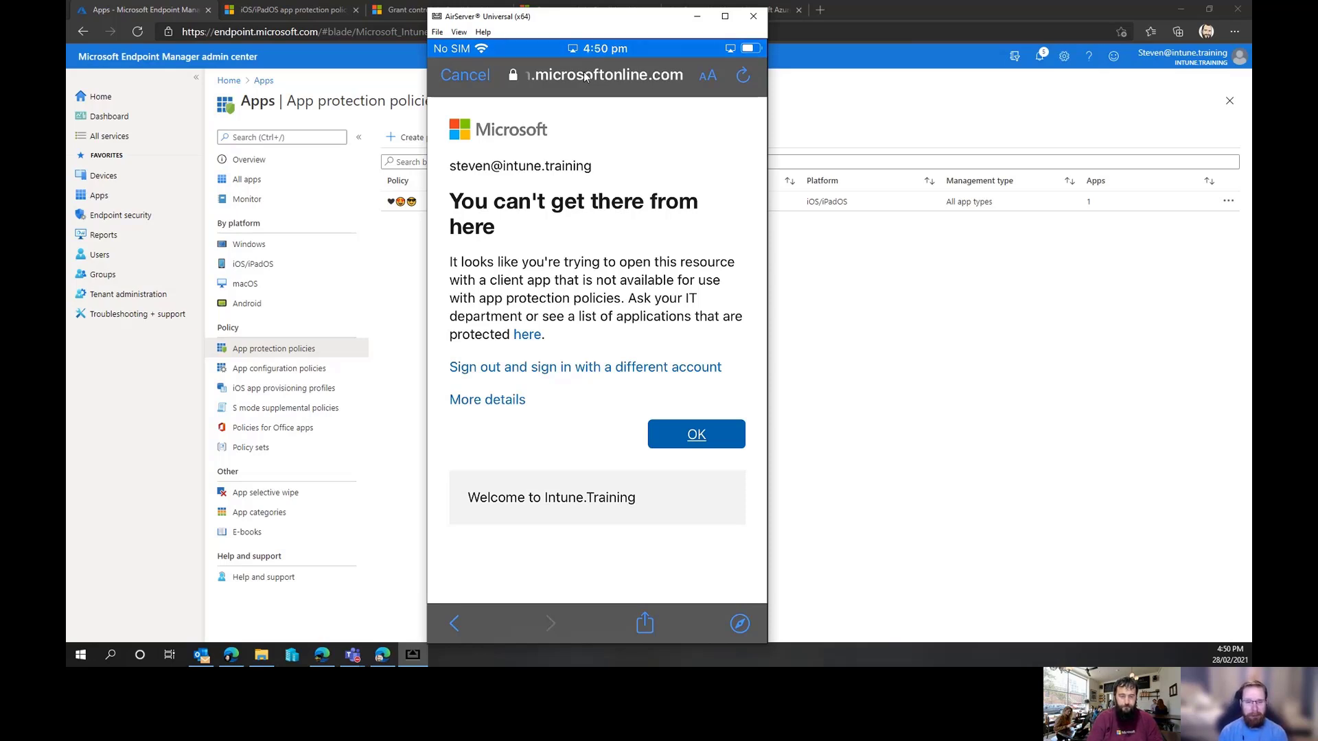
Acknowledge the blocked-access message on the mirrored iPhone and minimize the AirServer window
key("shift+Tab")
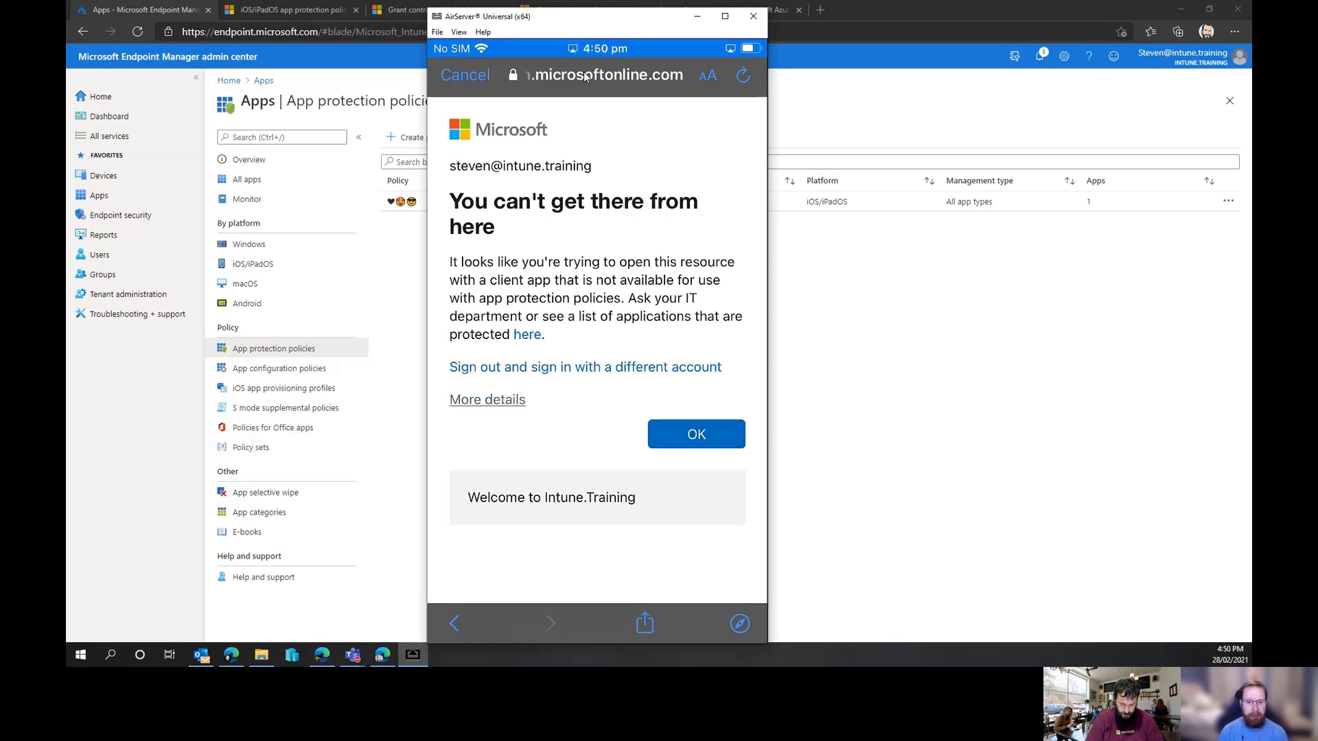
key("Return")
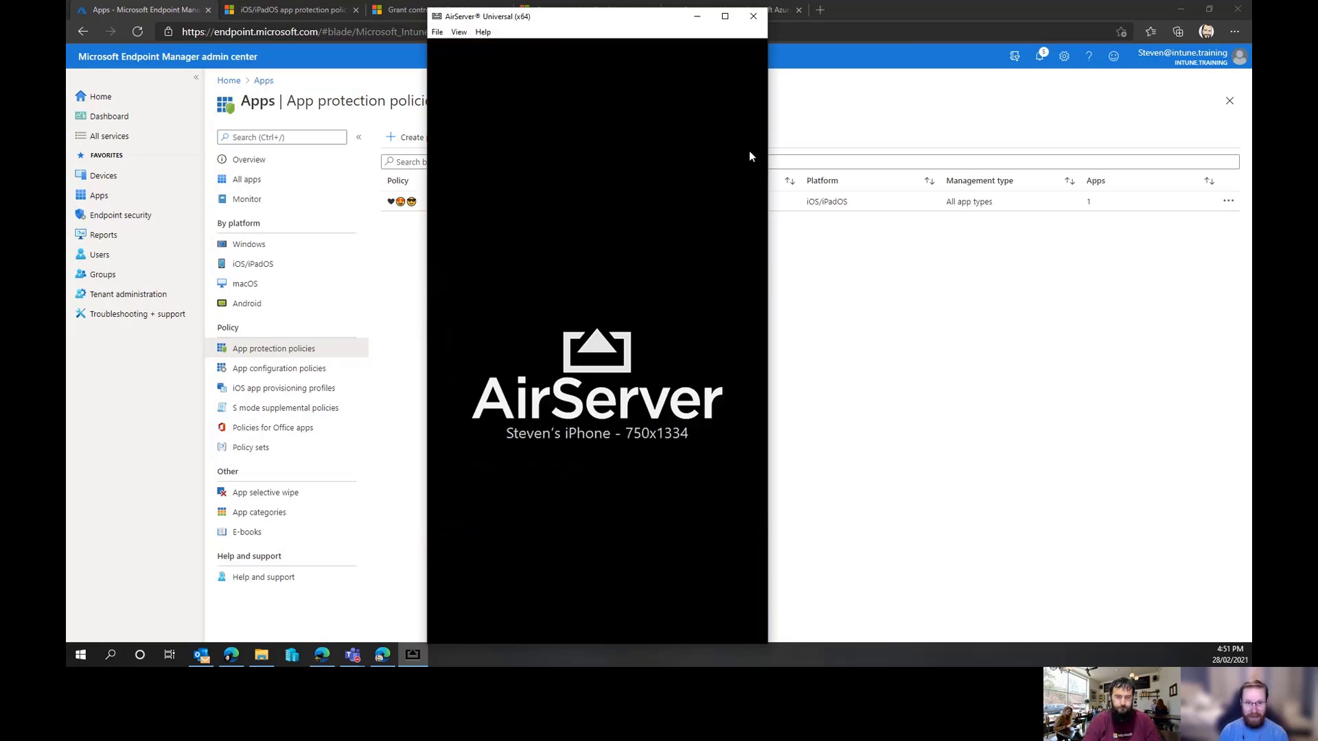
left_click(696, 16)
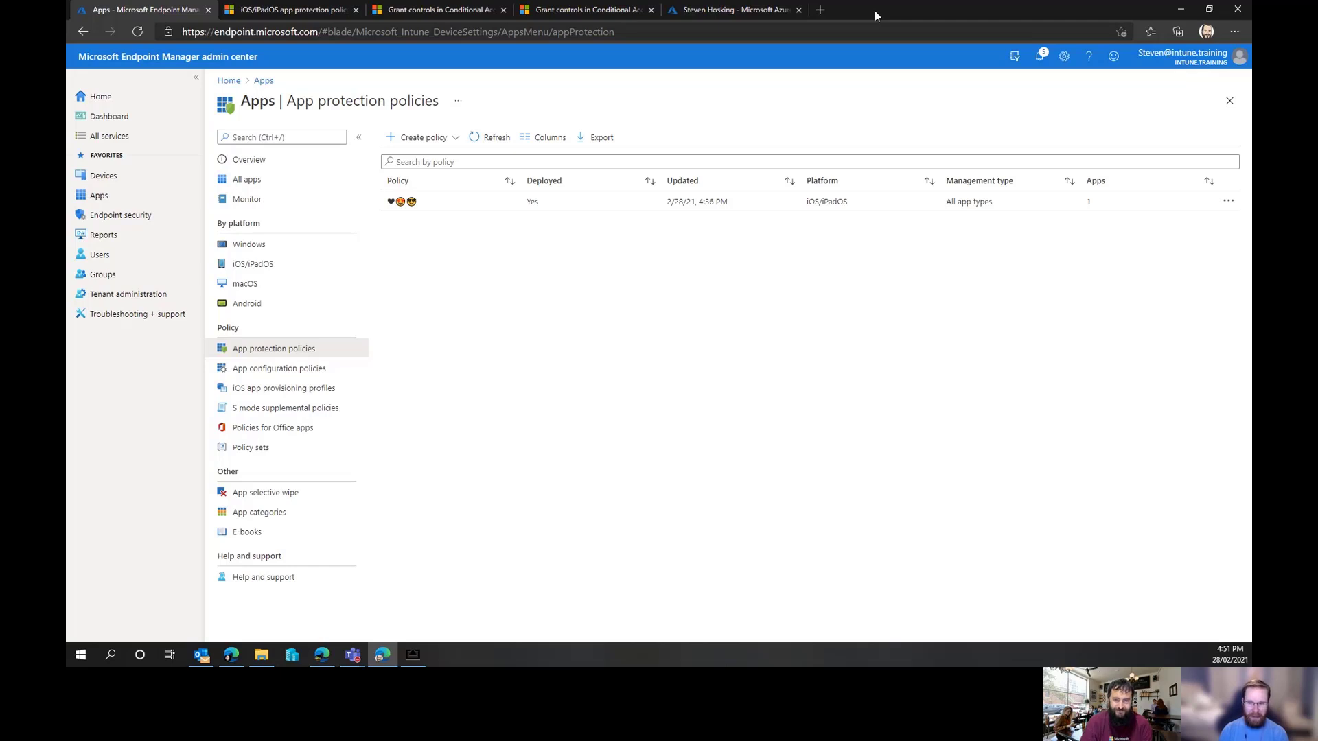
key("alt+Tab")
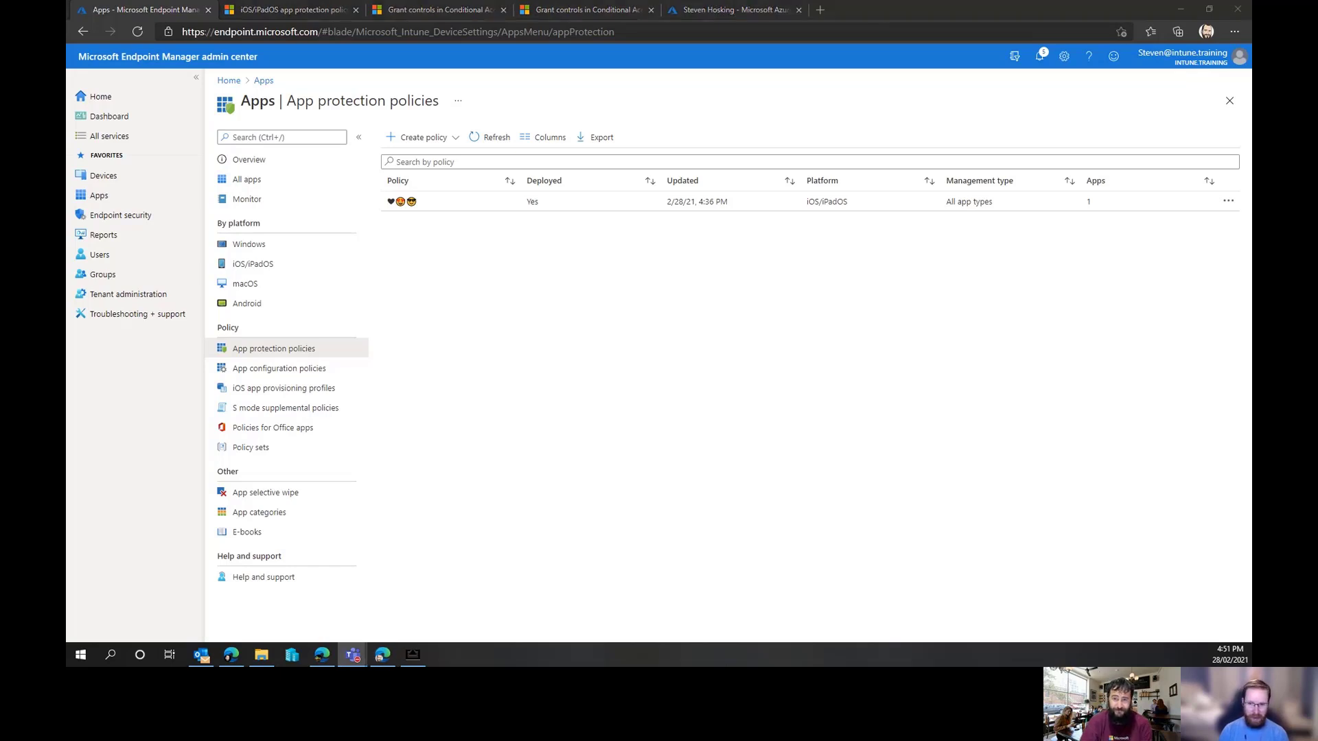